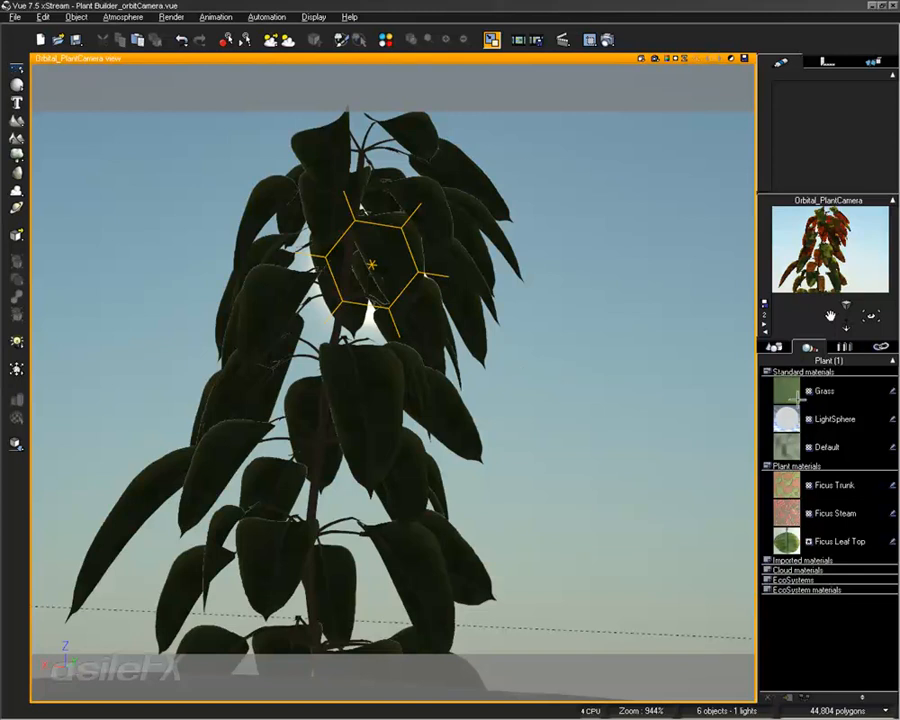
# Step: Open the Rubber Plant in the Plant Editor, examine its Ficus Leaf Top pictures in the Leaf Editor, and accept both editors
pyautogui.click(776, 347)
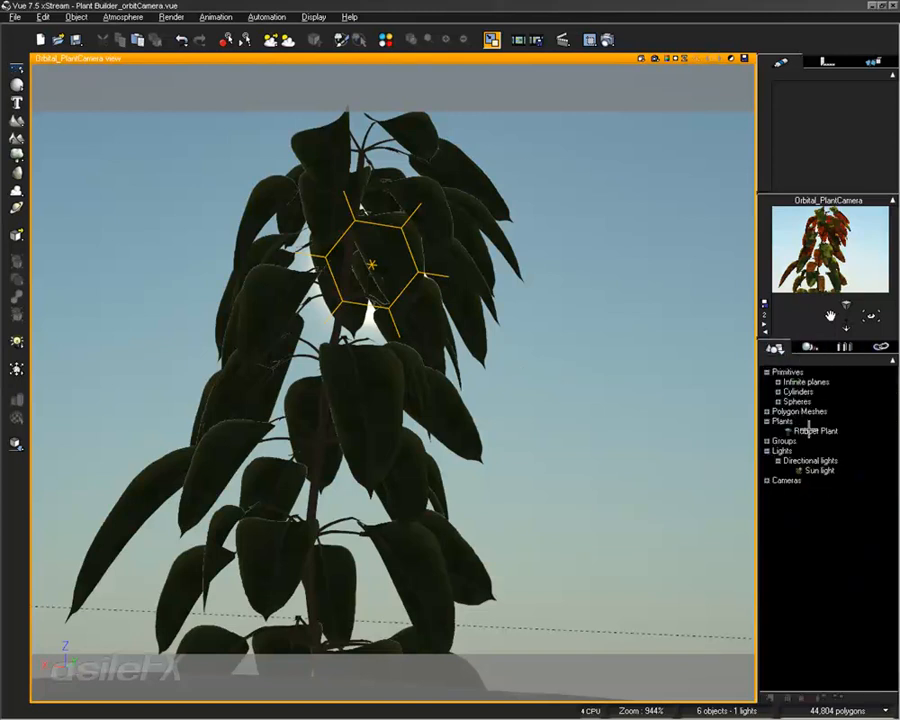
pyautogui.click(808, 430)
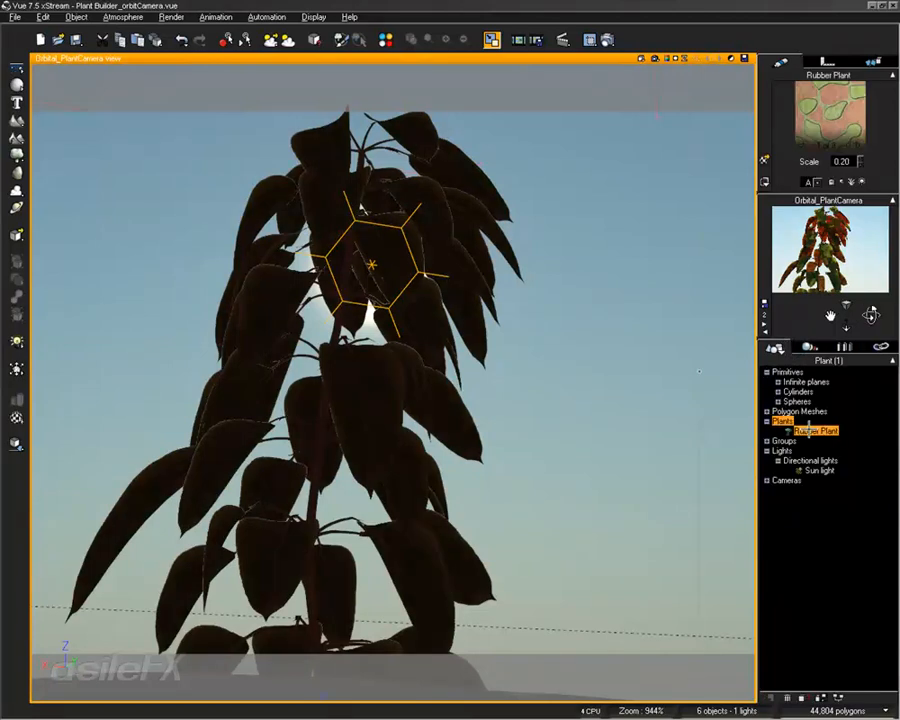
pyautogui.doubleClick(340, 385)
pyautogui.moveTo(340, 383); pyautogui.dragTo(508, 342)
pyautogui.doubleClick(540, 303)
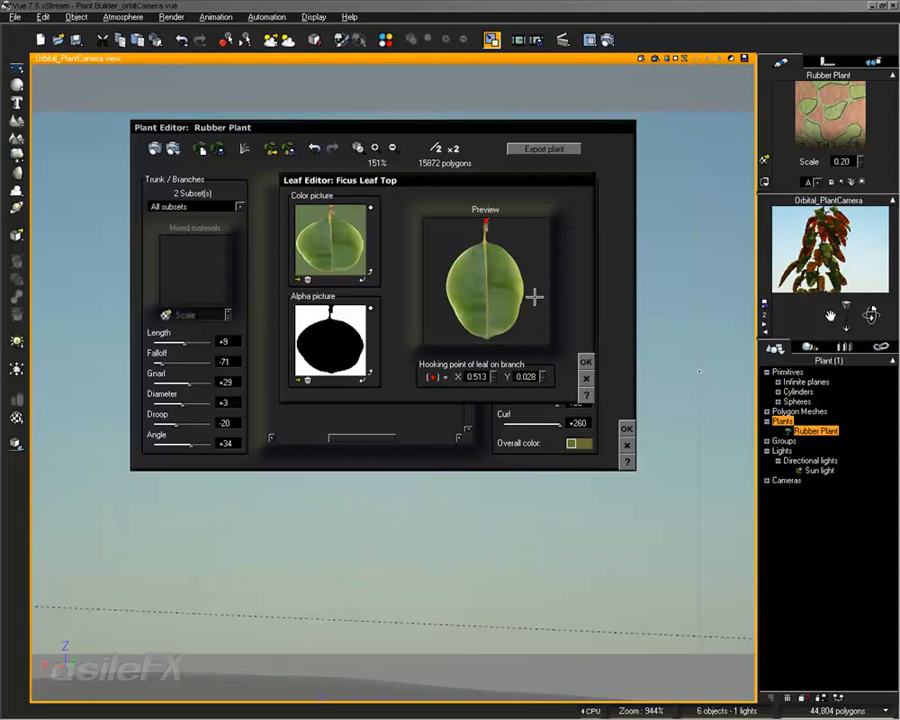
pyautogui.click(586, 361)
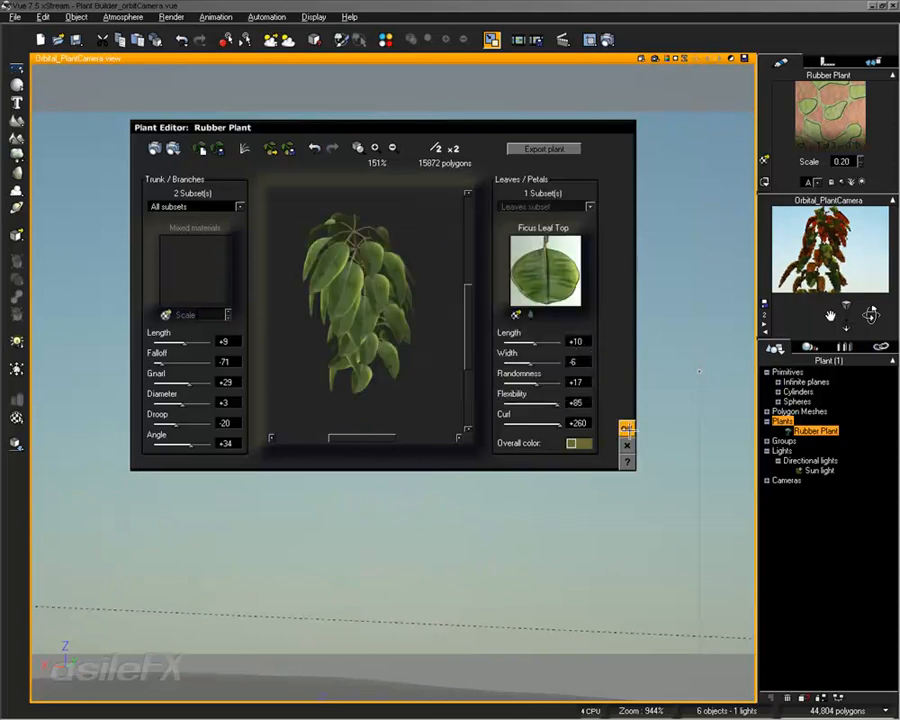
pyautogui.click(627, 428)
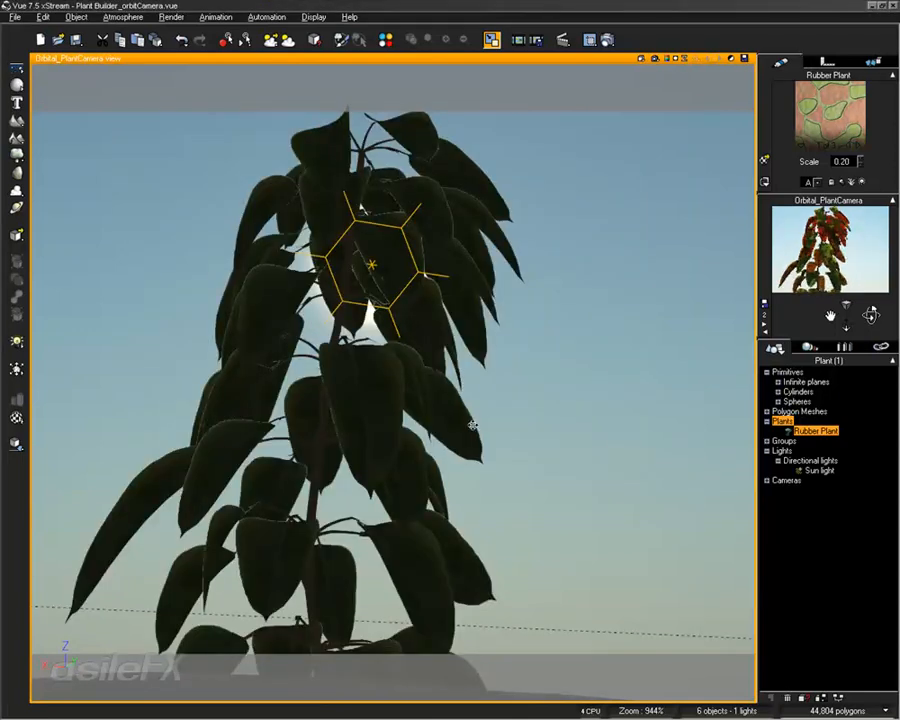
# Step: Reopen the Rubber Plant for editing and rename its Ficus Leaf Top material to "Leaf Top1"
pyautogui.rightClick(437, 403)
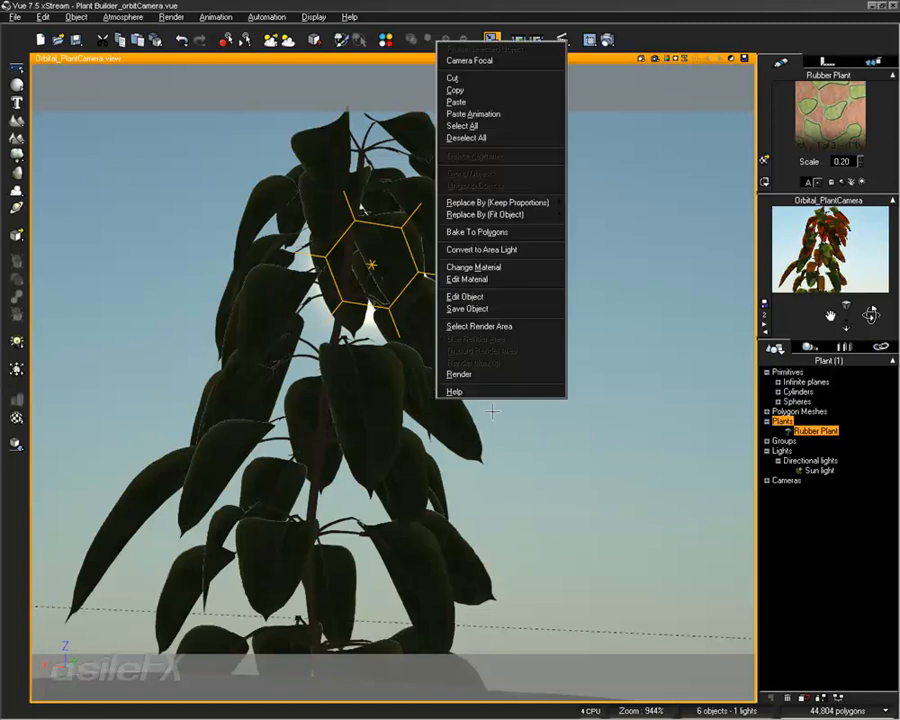
pyautogui.click(541, 297)
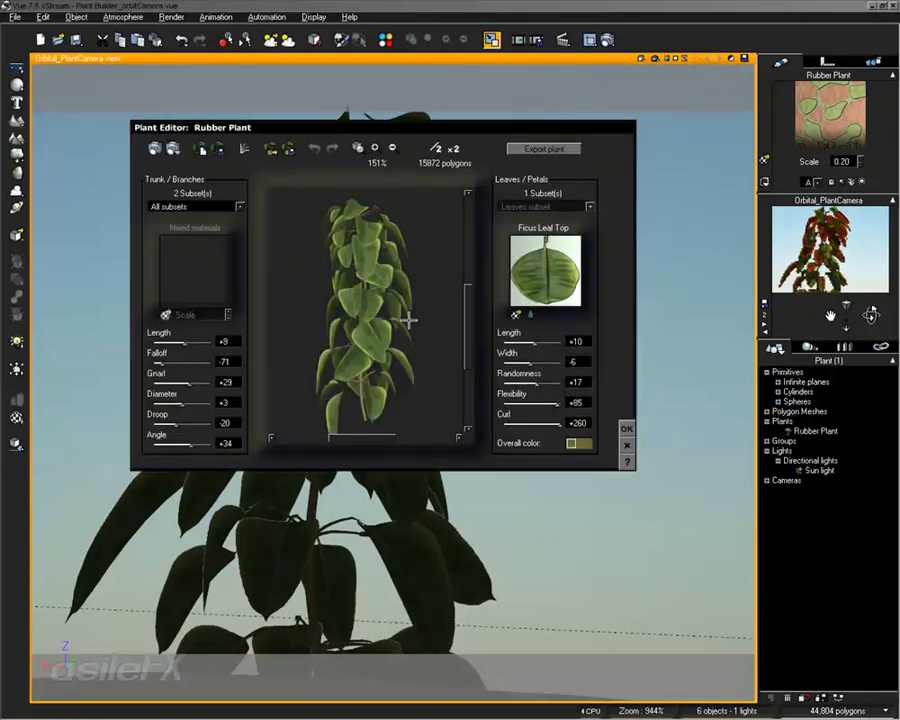
pyautogui.rightClick(543, 268)
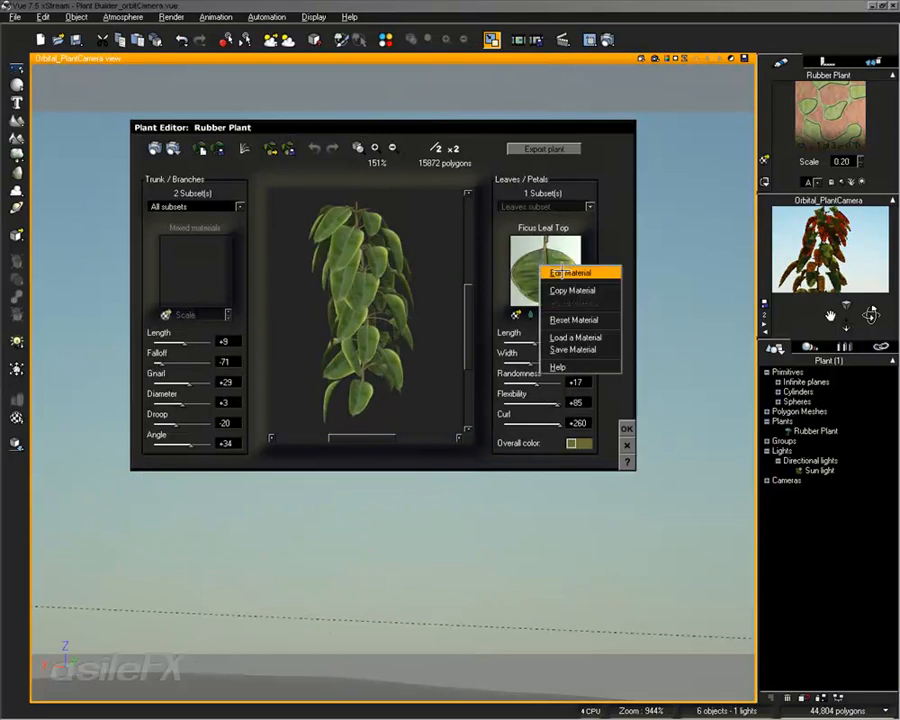
pyautogui.click(557, 272)
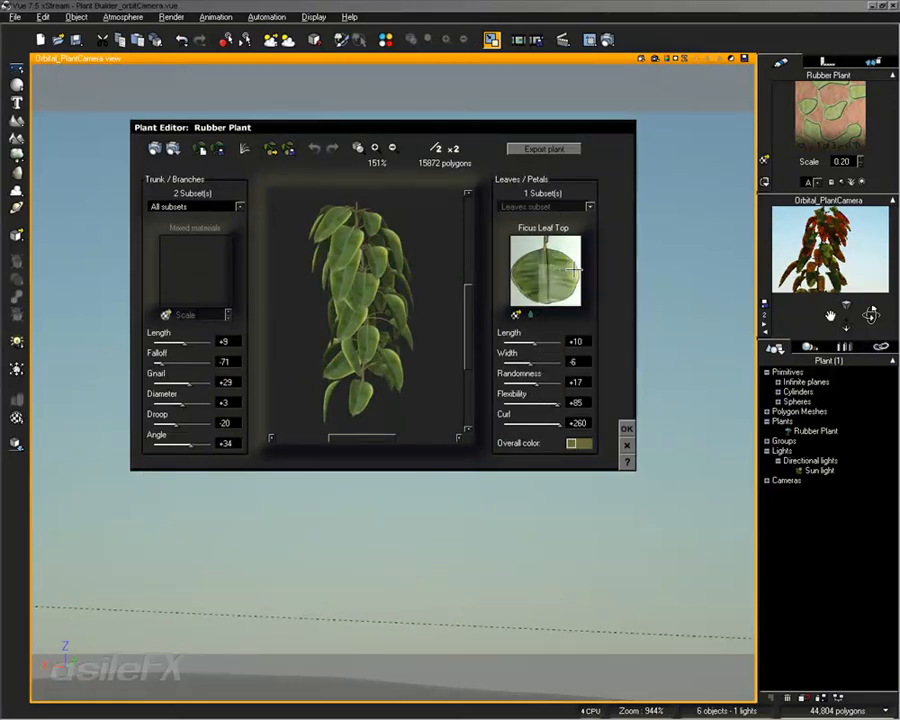
pyautogui.click(295, 167)
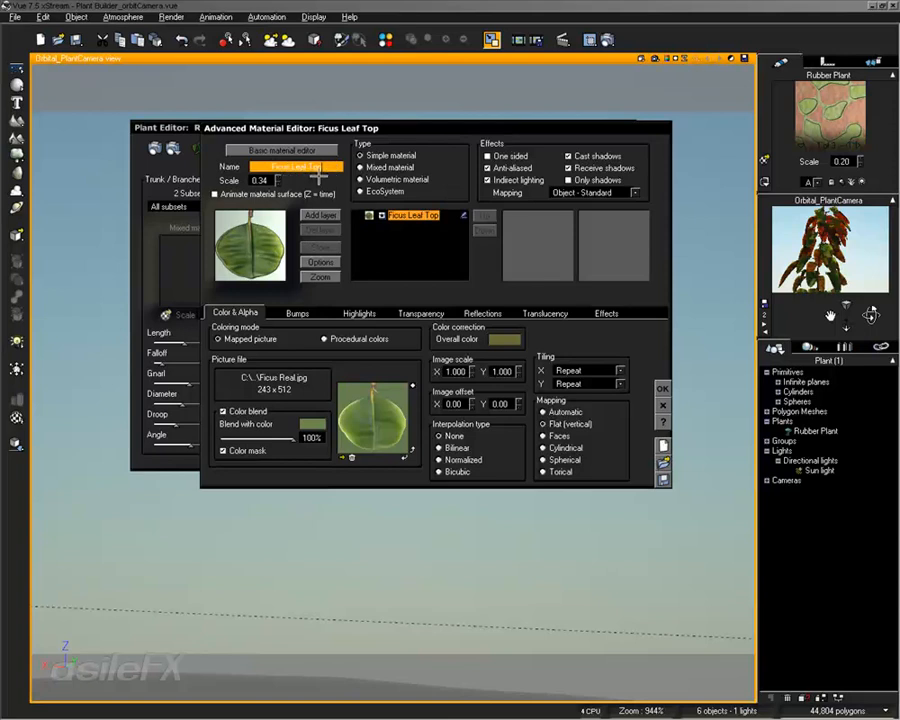
pyautogui.write('1')
pyautogui.moveTo(288, 166); pyautogui.dragTo(236, 166)
pyautogui.press('BackSpace')
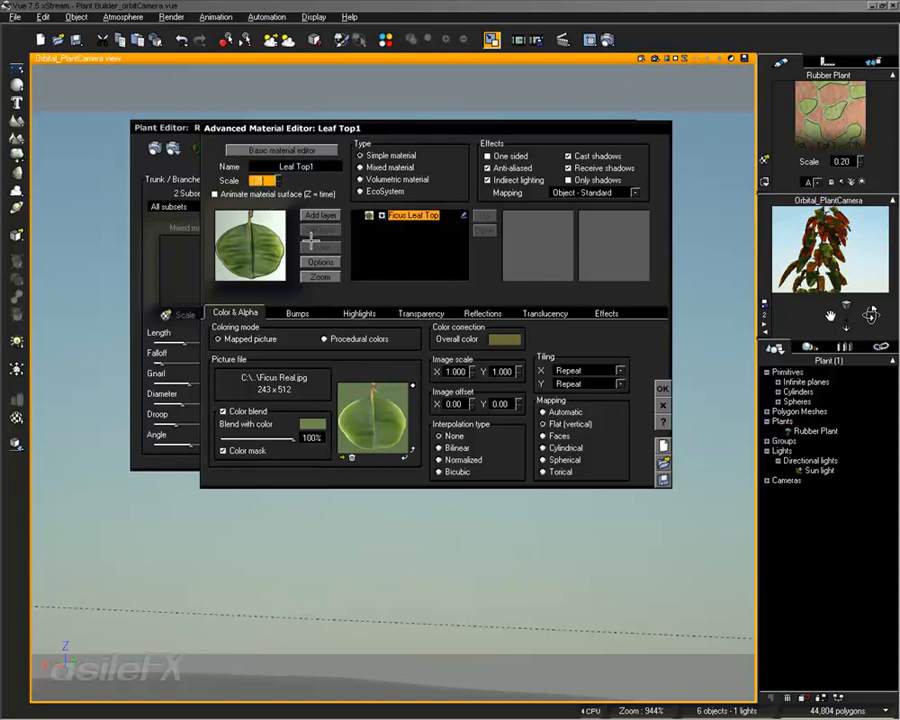
pyautogui.press('Tab')
pyautogui.click(662, 388)
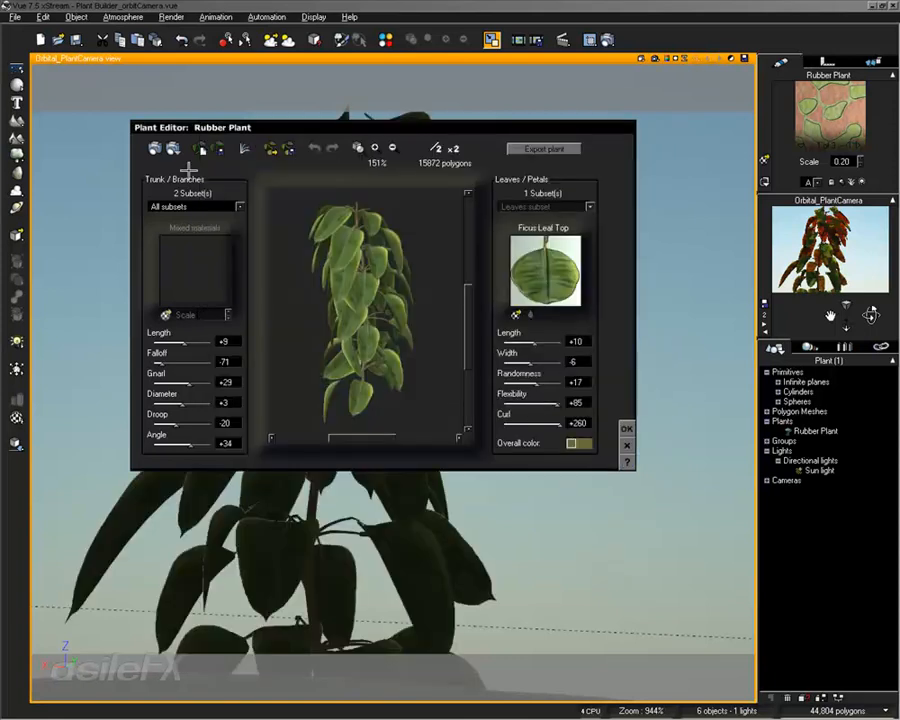
# Step: Set the Leaf Top1 material's scale to 0.34 and accept the material
pyautogui.doubleClick(549, 264)
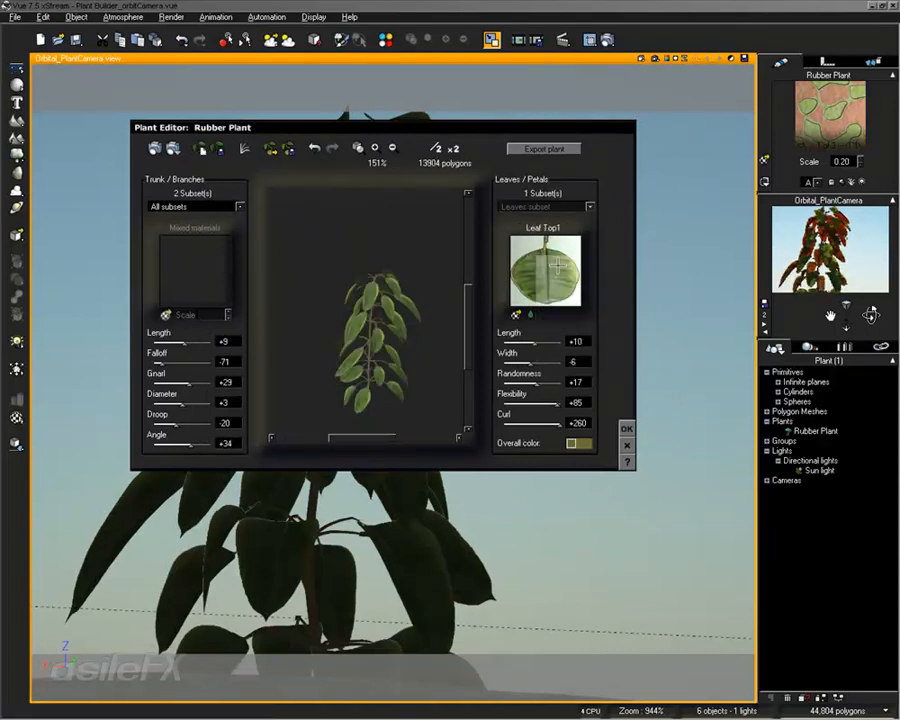
pyautogui.doubleClick(271, 183)
pyautogui.write('.34')
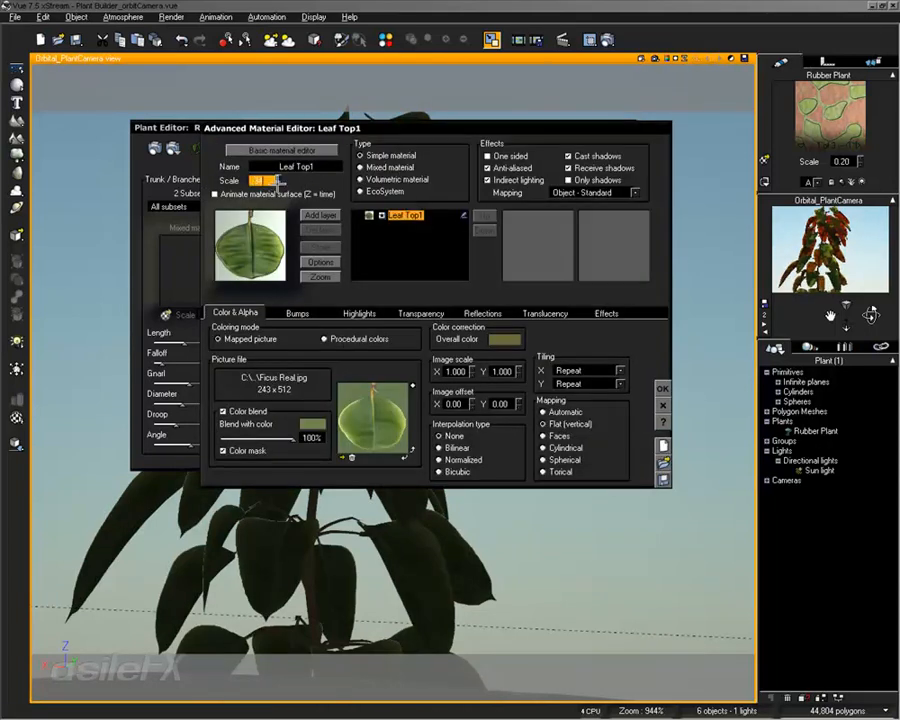
pyautogui.click(661, 388)
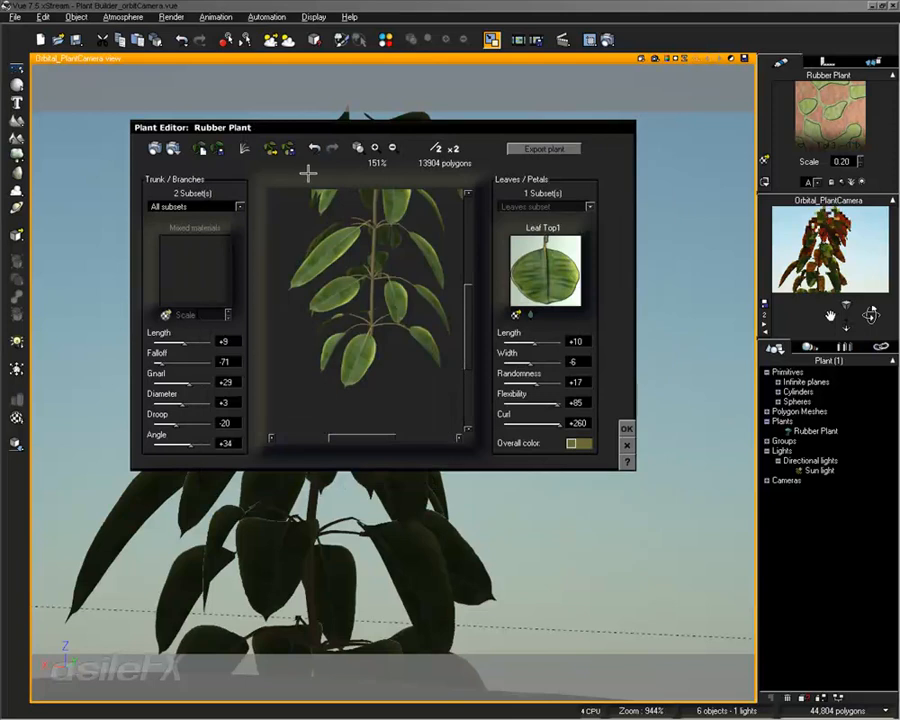
pyautogui.click(205, 149)
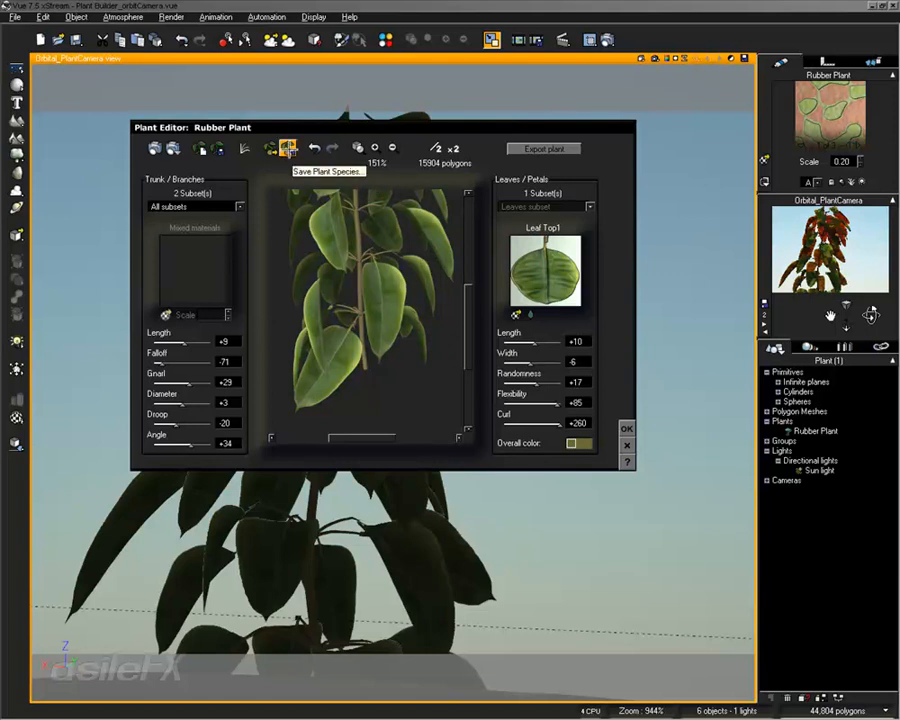
# Step: Start saving the plant species with file name "asilefx_rubberPlant" and title "asileFX Rubber Plant"
pyautogui.click(287, 148)
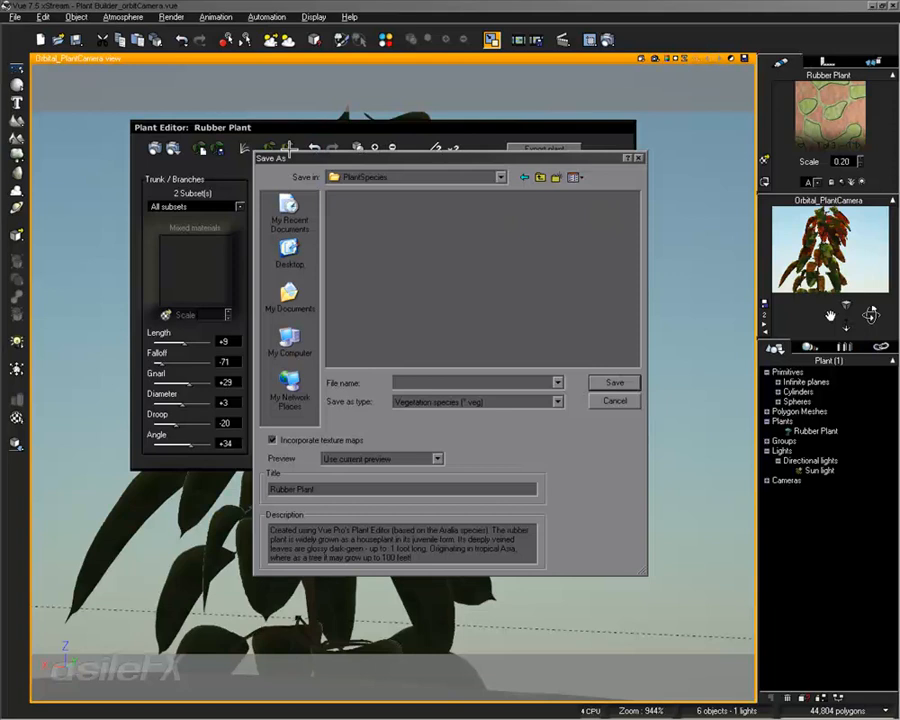
pyautogui.click(421, 381)
pyautogui.write('asilefx_rubberPlant')
pyautogui.click(268, 489)
pyautogui.write('asileFX')
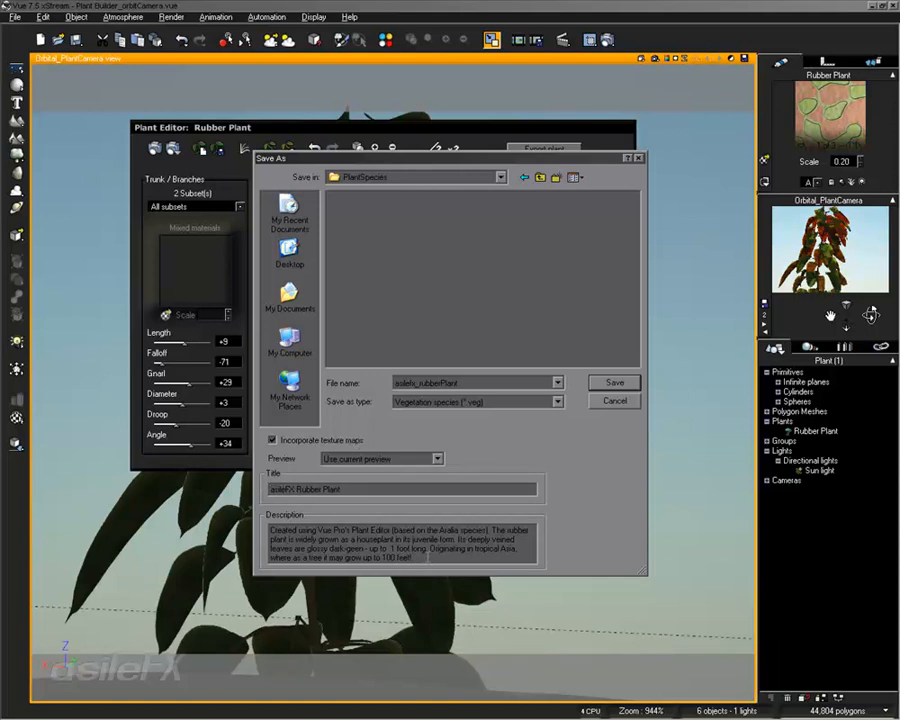
# Step: Replace the species description with "base species: rubber plant", save the species file, and accept the Plant Editor
pyautogui.moveTo(427, 553); pyautogui.dragTo(234, 512)
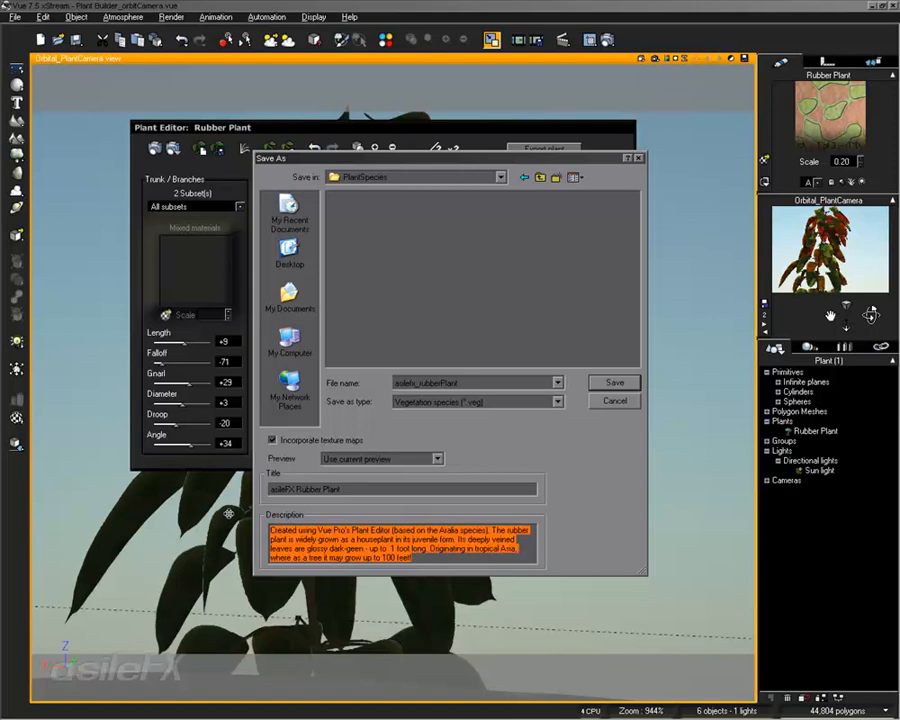
pyautogui.write('bas')
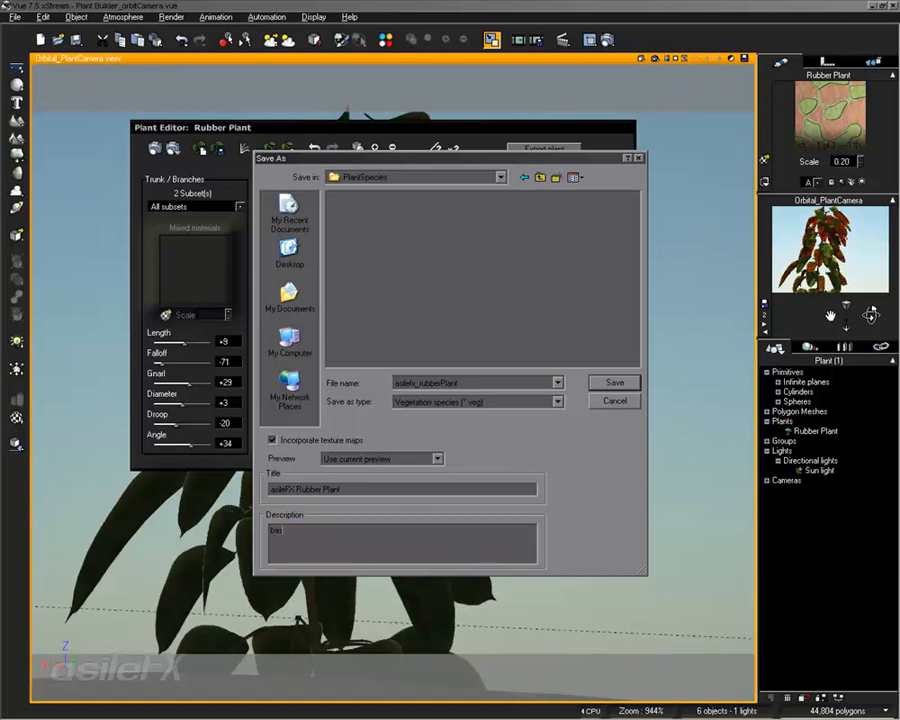
pyautogui.write('e species: rubber plant')
pyautogui.click(603, 383)
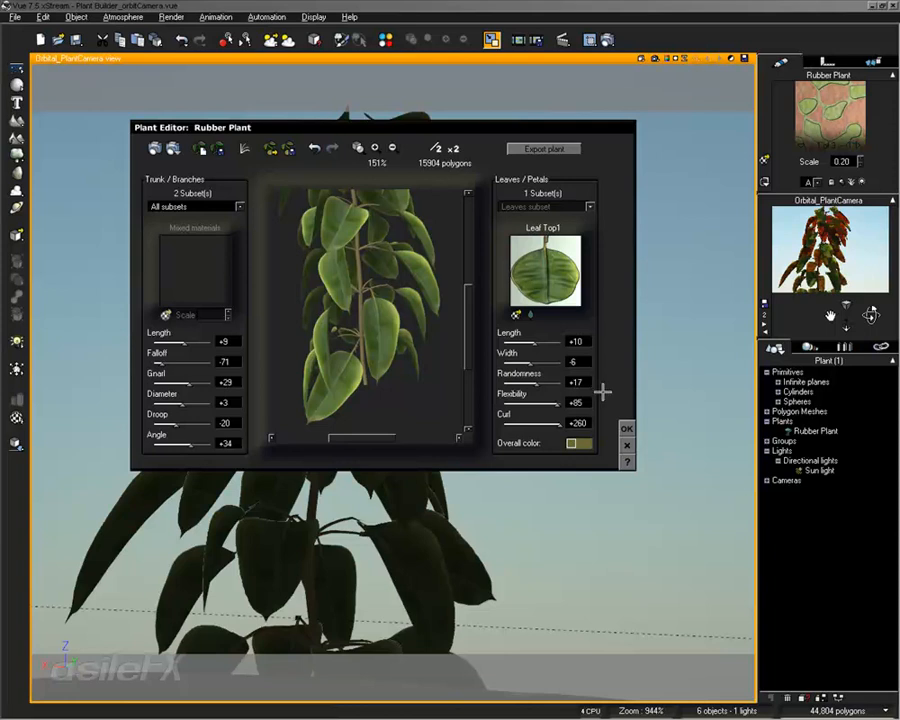
pyautogui.click(627, 428)
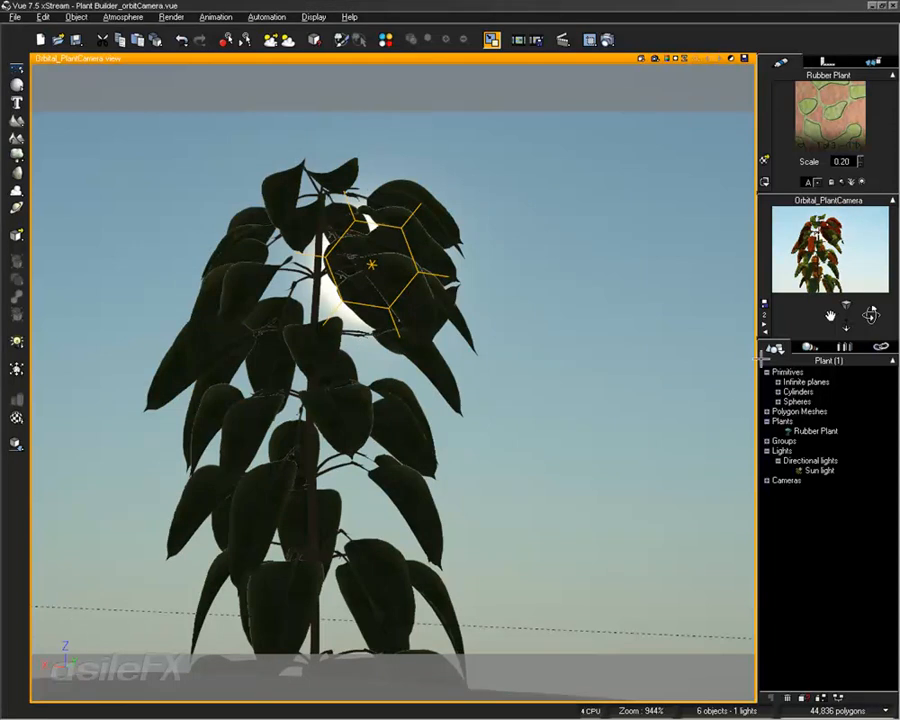
# Step: Set the Rubber Plant's display to Wireframe and hide the plant
pyautogui.click(800, 430)
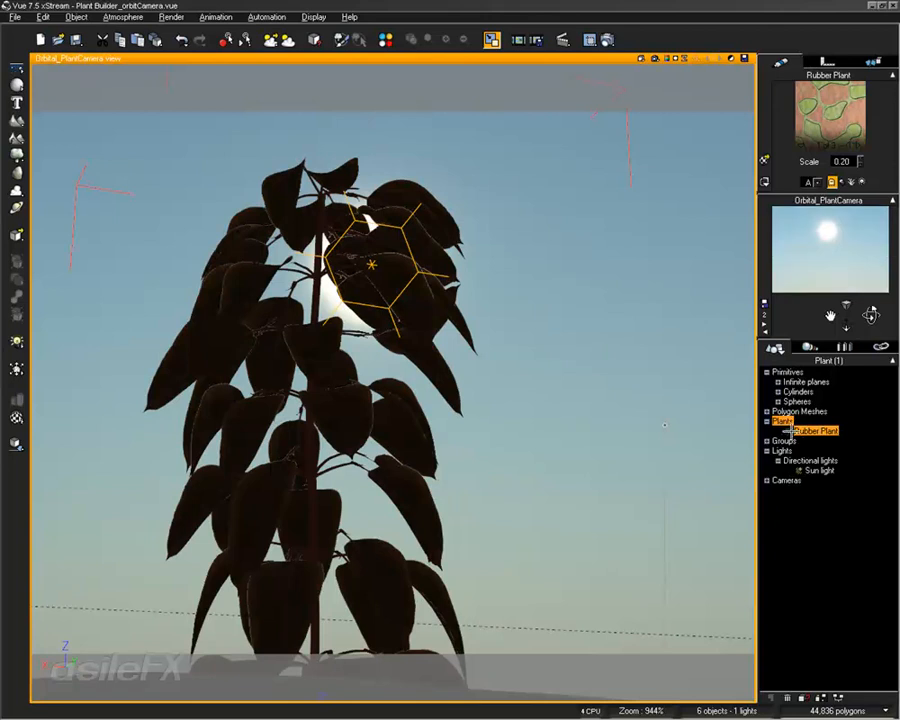
pyautogui.click(764, 181)
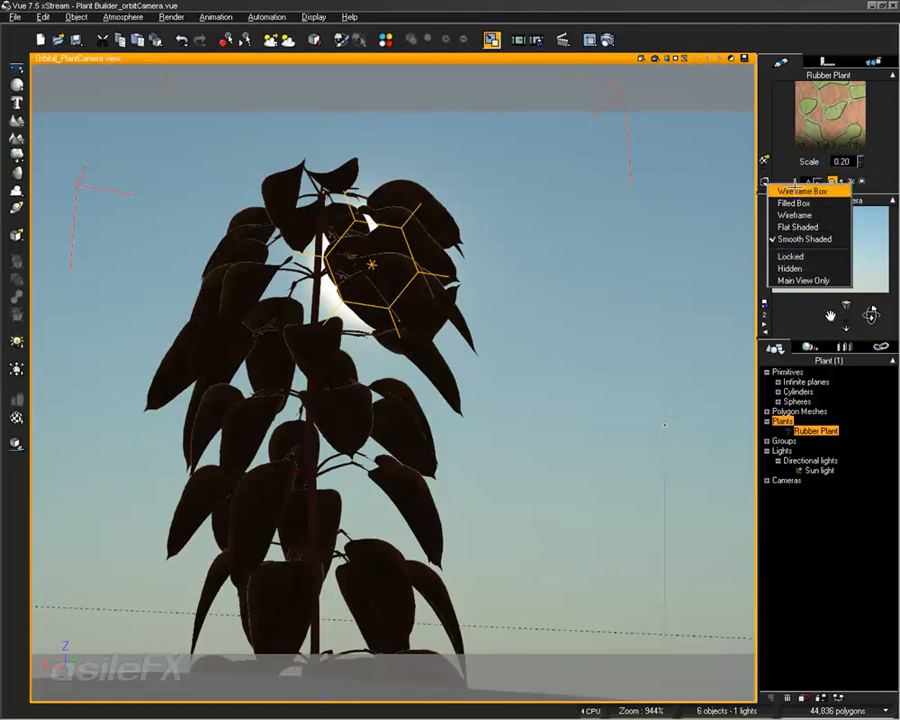
pyautogui.click(786, 215)
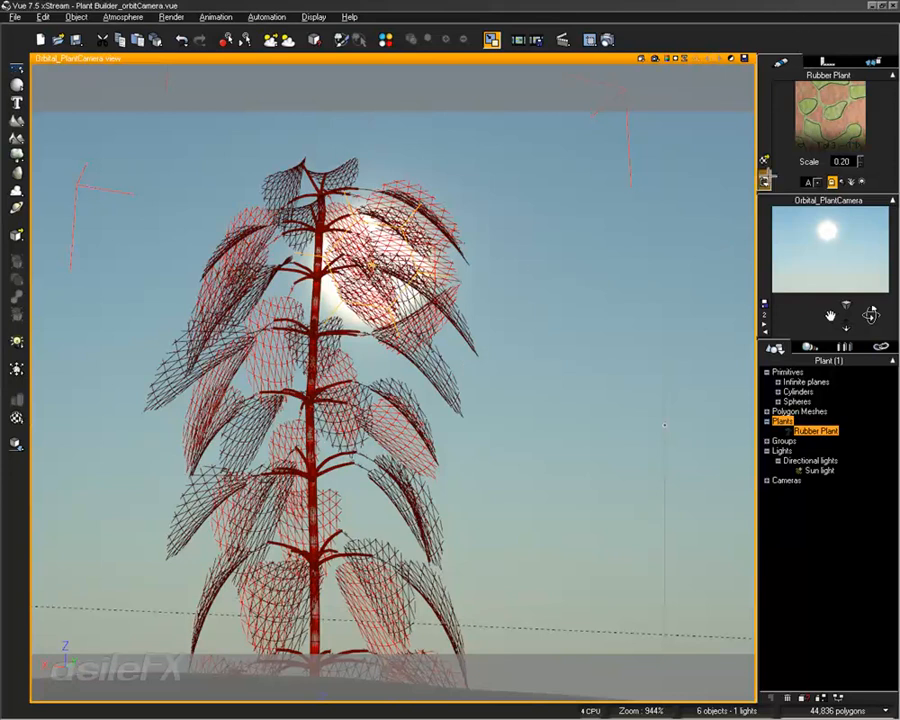
pyautogui.click(765, 178)
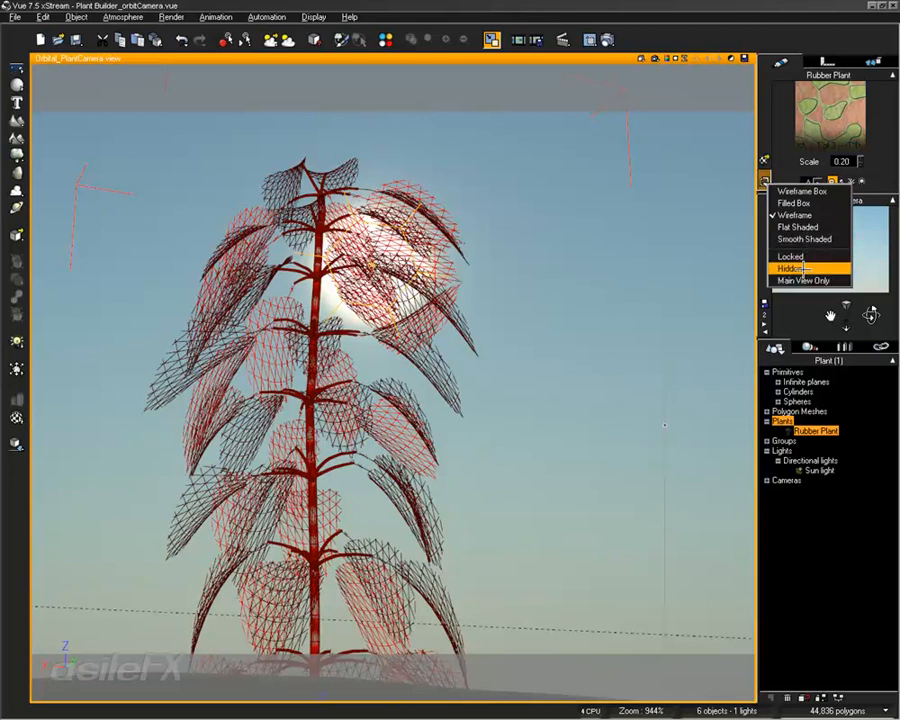
pyautogui.click(802, 263)
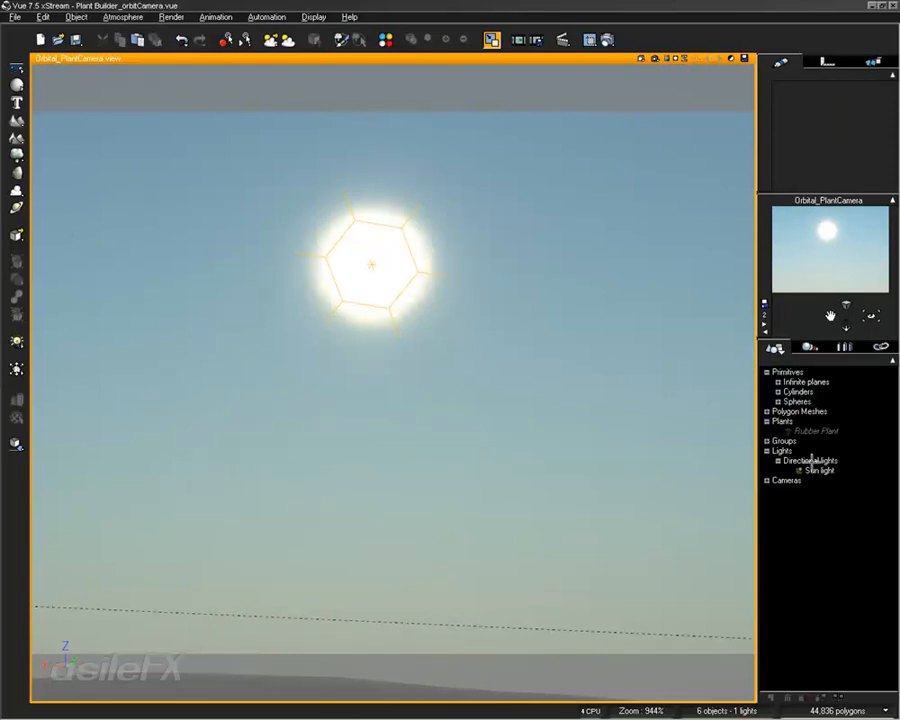
# Step: Switch to the four-view layout and reposition the orbital plant camera so the ground below the horizon is in frame
pyautogui.doubleClick(538, 60)
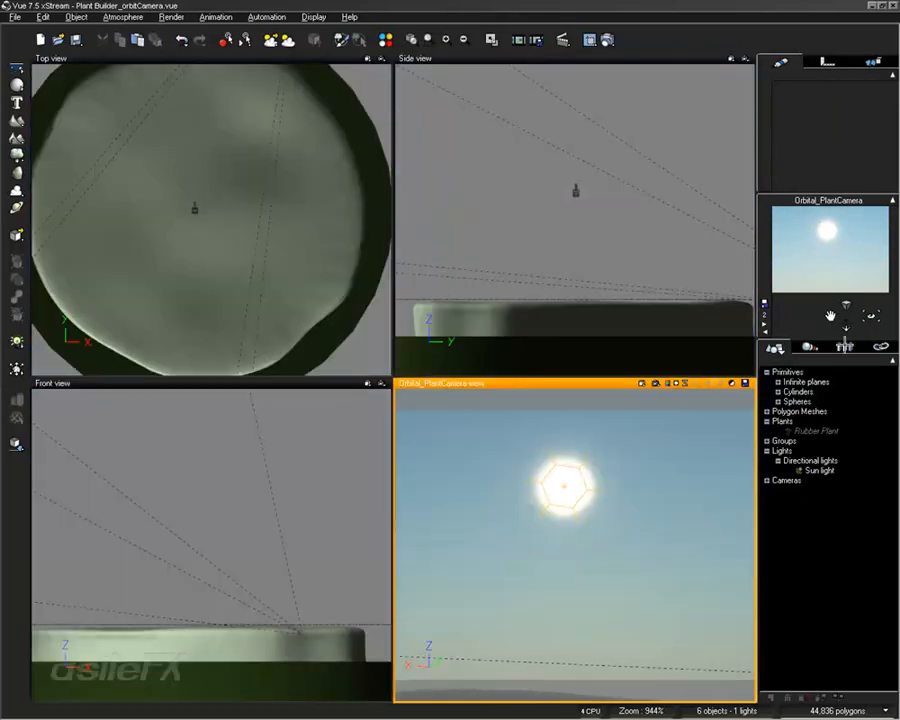
pyautogui.moveTo(845, 306)
pyautogui.mouseDown()
pyautogui.moveTo(845, 326)
pyautogui.moveTo(842, 310)
pyautogui.mouseUp()
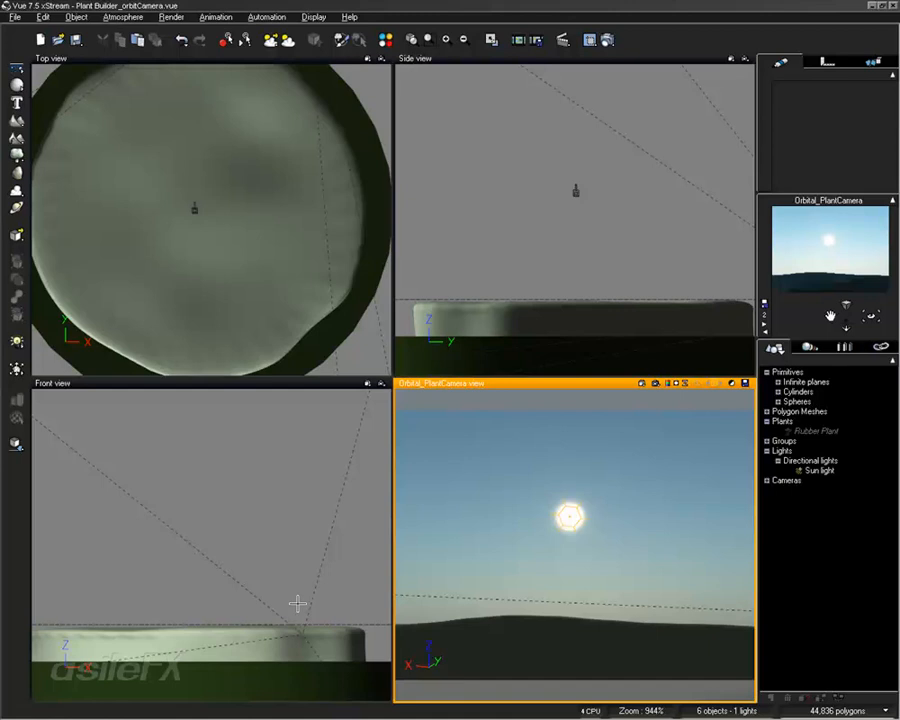
pyautogui.click(235, 187)
pyautogui.click(273, 218)
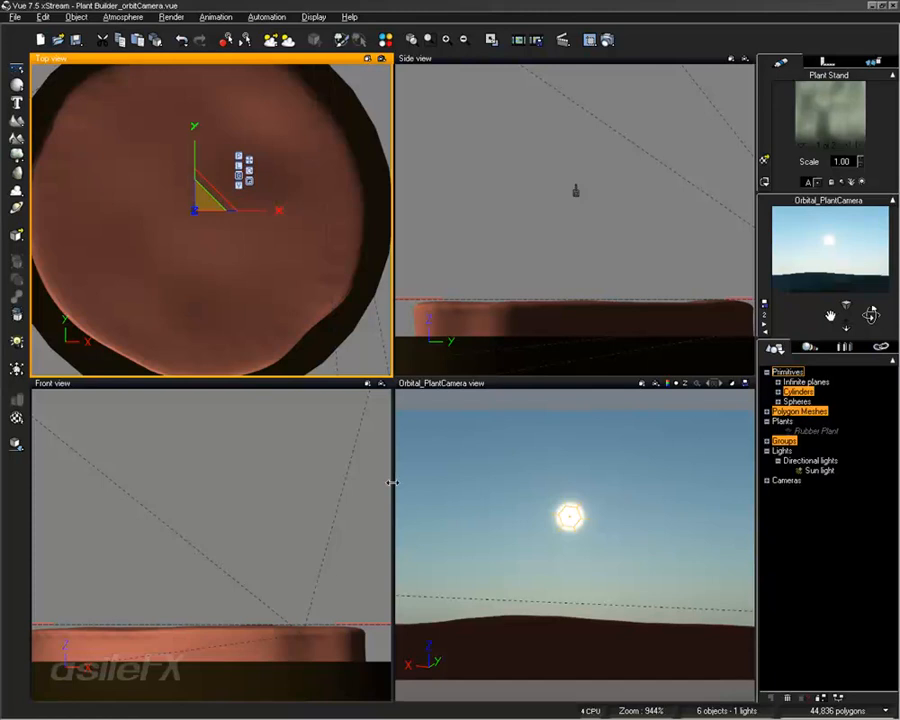
pyautogui.click(543, 385)
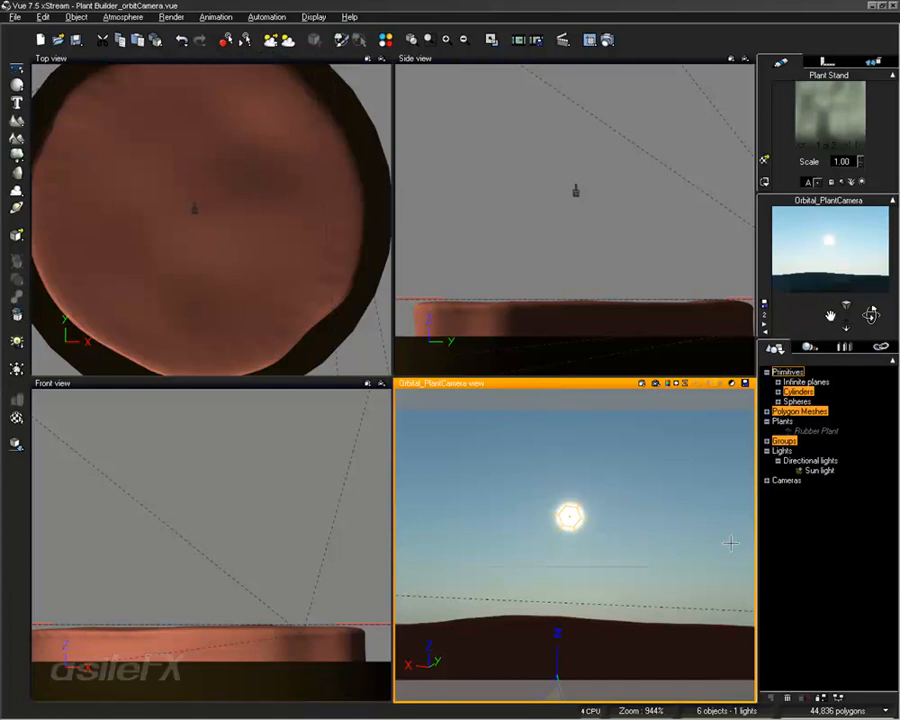
pyautogui.click(795, 537)
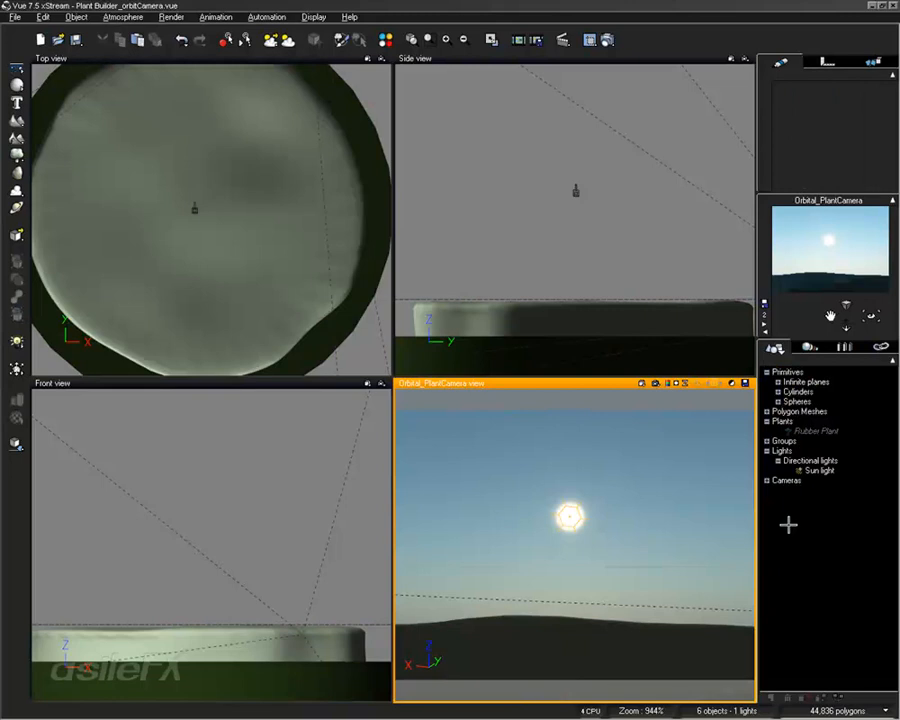
# Step: Add a cylinder primitive to the scene, large enough to span the plant stand
pyautogui.click(16, 87)
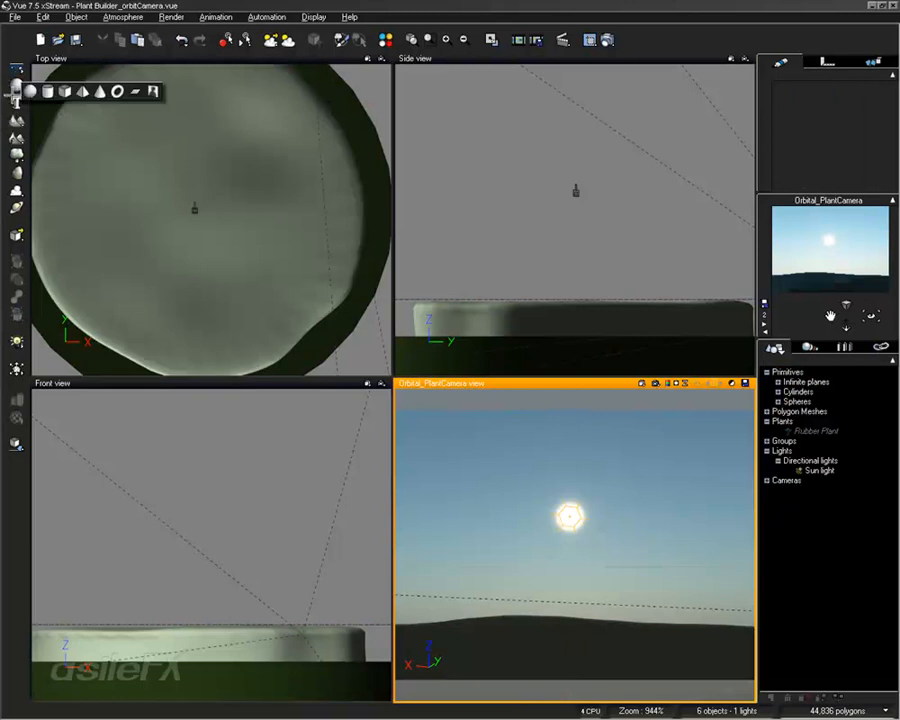
pyautogui.click(46, 91)
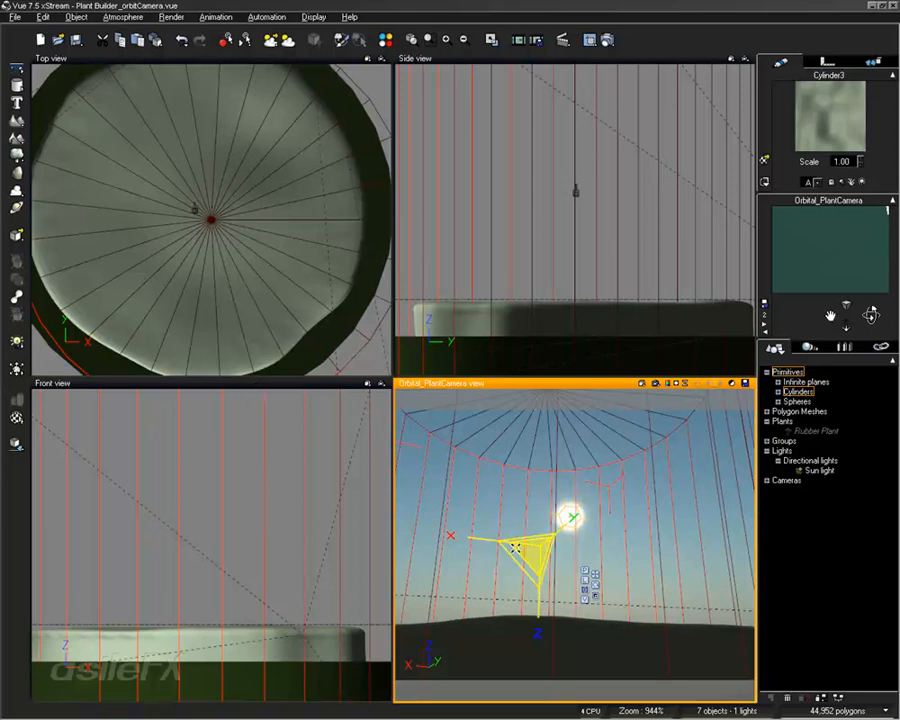
pyautogui.click(226, 532)
pyautogui.moveTo(226, 532); pyautogui.dragTo(239, 548, button='right')
pyautogui.scroll(-3, 235, 546)
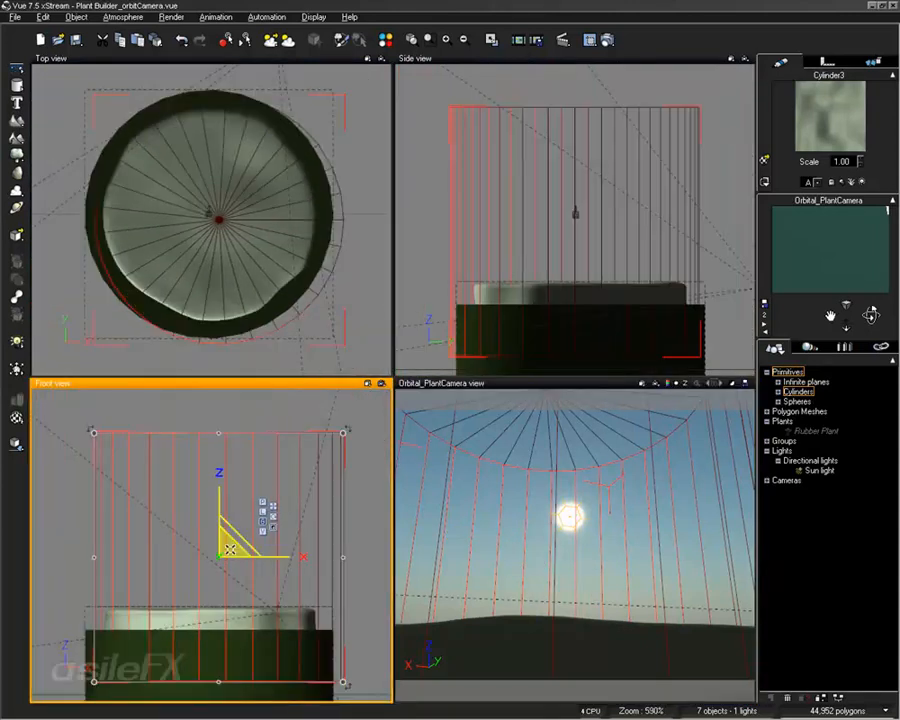
# Step: Flatten the new cylinder into a low disc centred just above the plant stand, and display it Smooth Shaded
pyautogui.moveTo(230, 545)
pyautogui.mouseDown()
pyautogui.moveTo(217, 582)
pyautogui.moveTo(249, 565)
pyautogui.moveTo(220, 514)
pyautogui.moveTo(219, 548)
pyautogui.moveTo(224, 541)
pyautogui.mouseUp()
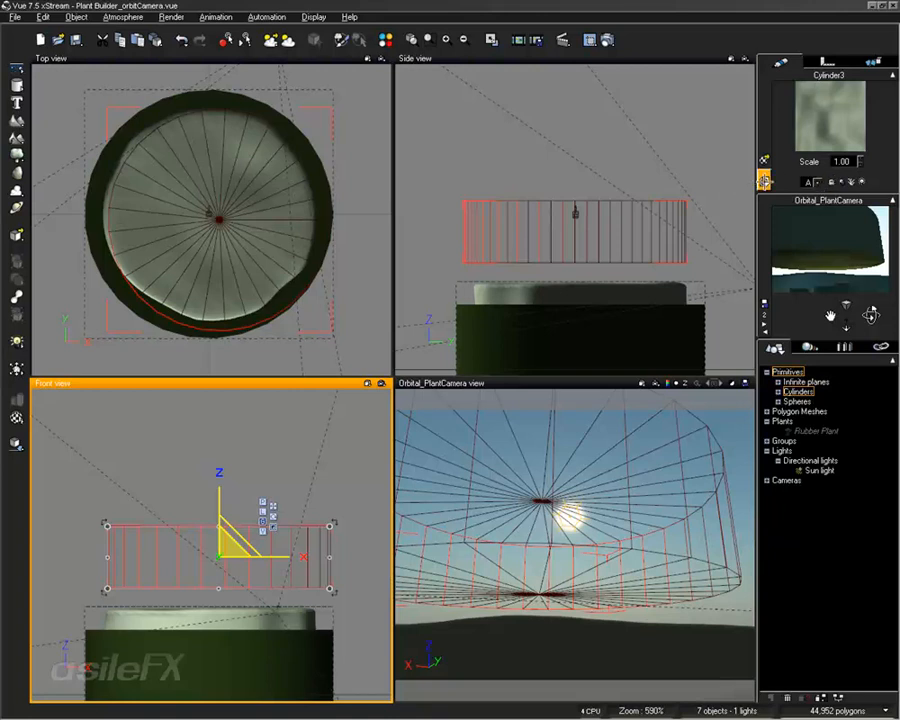
pyautogui.click(763, 179)
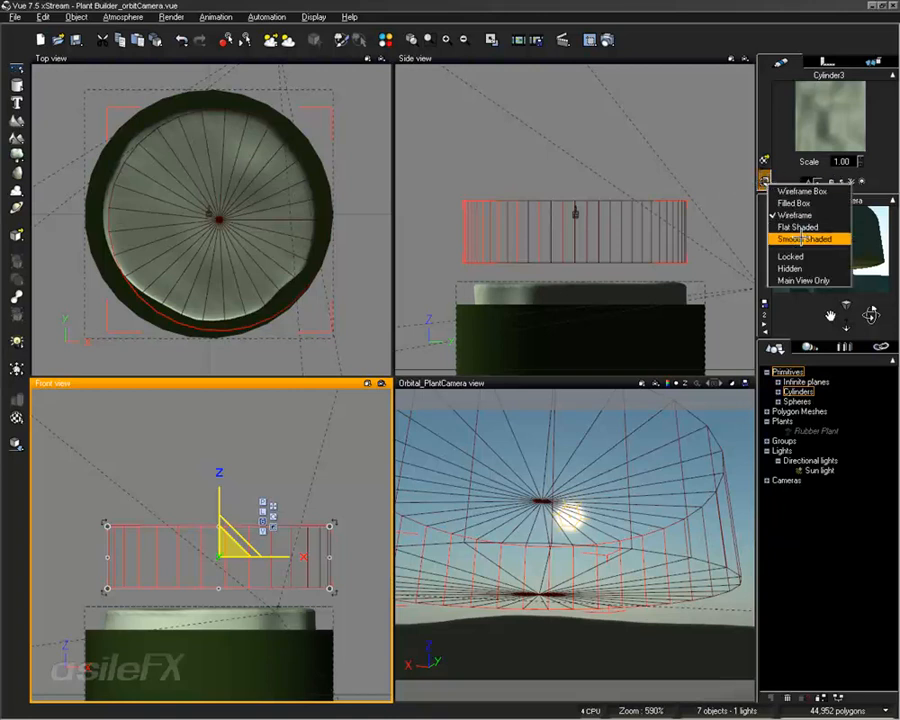
pyautogui.click(802, 239)
pyautogui.click(222, 180)
pyautogui.moveTo(222, 169); pyautogui.dragTo(221, 173)
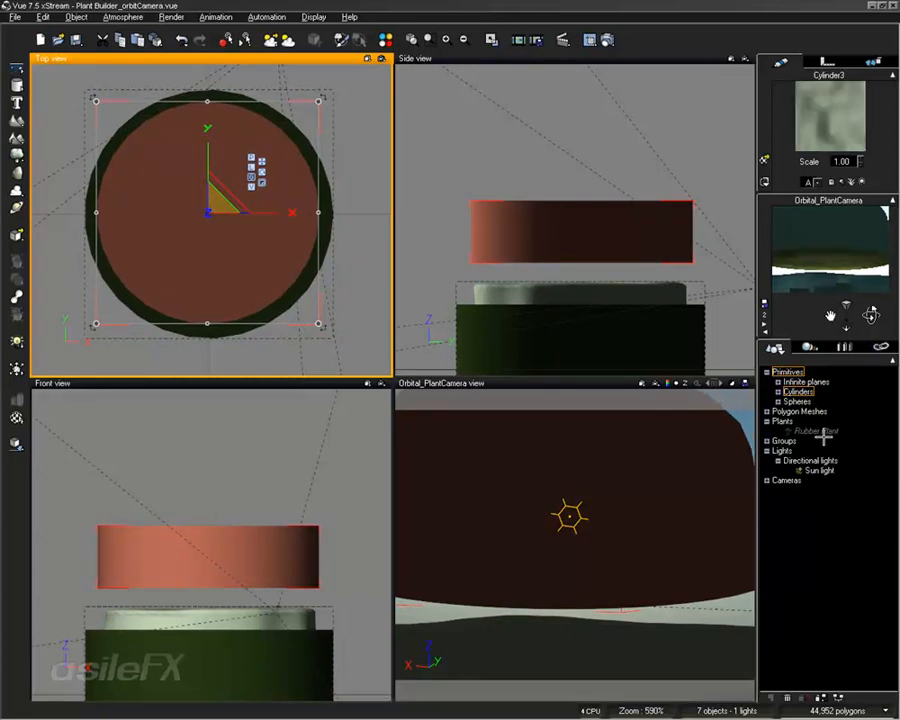
# Step: Reset the disc's material to the default and rename it Material_Mod
pyautogui.rightClick(800, 128)
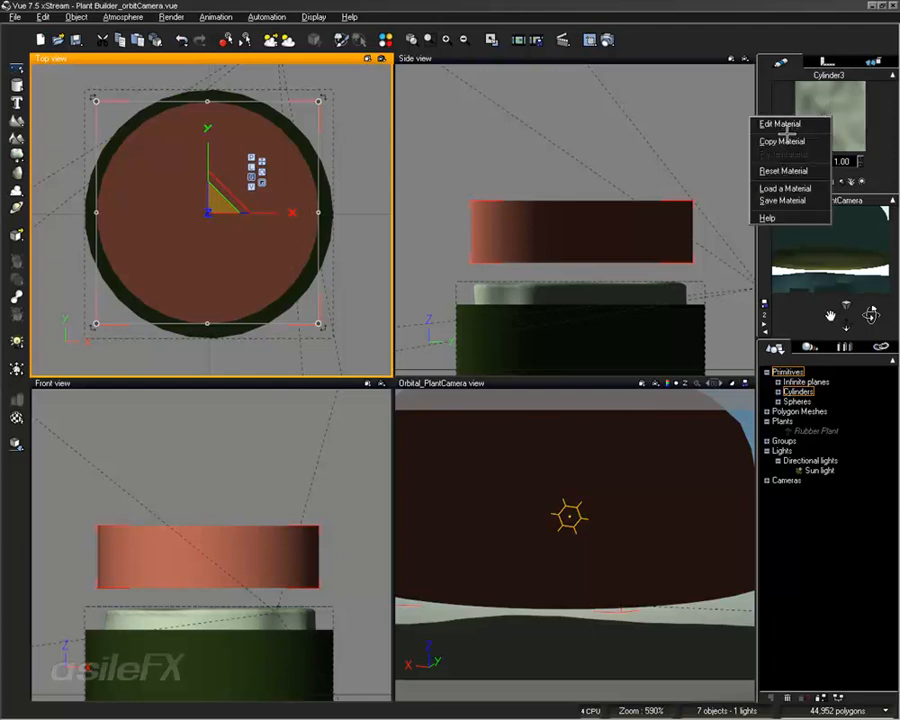
pyautogui.click(790, 171)
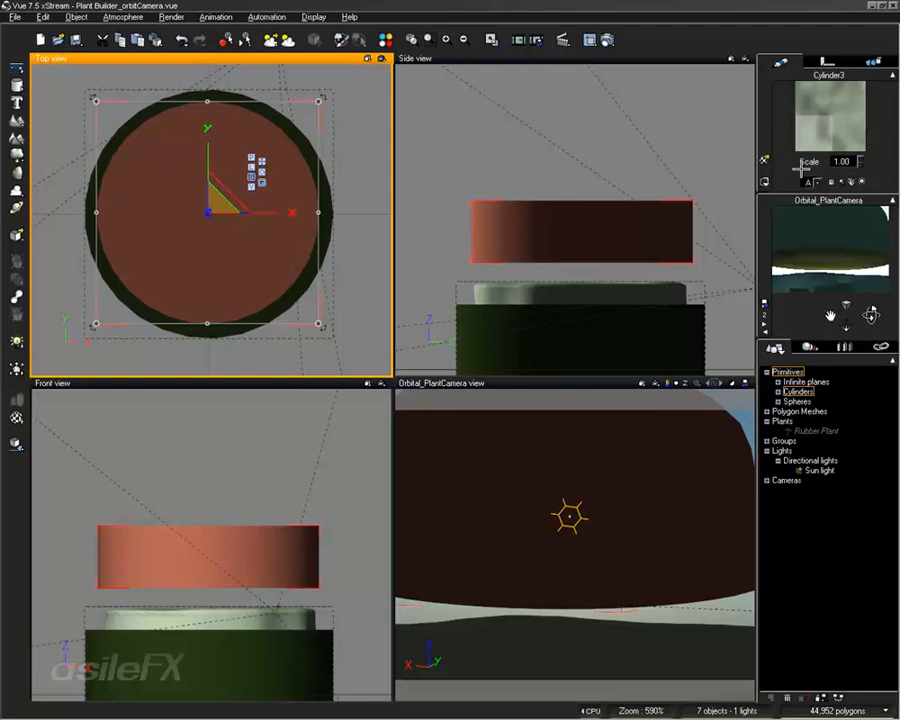
pyautogui.rightClick(808, 118)
pyautogui.click(770, 124)
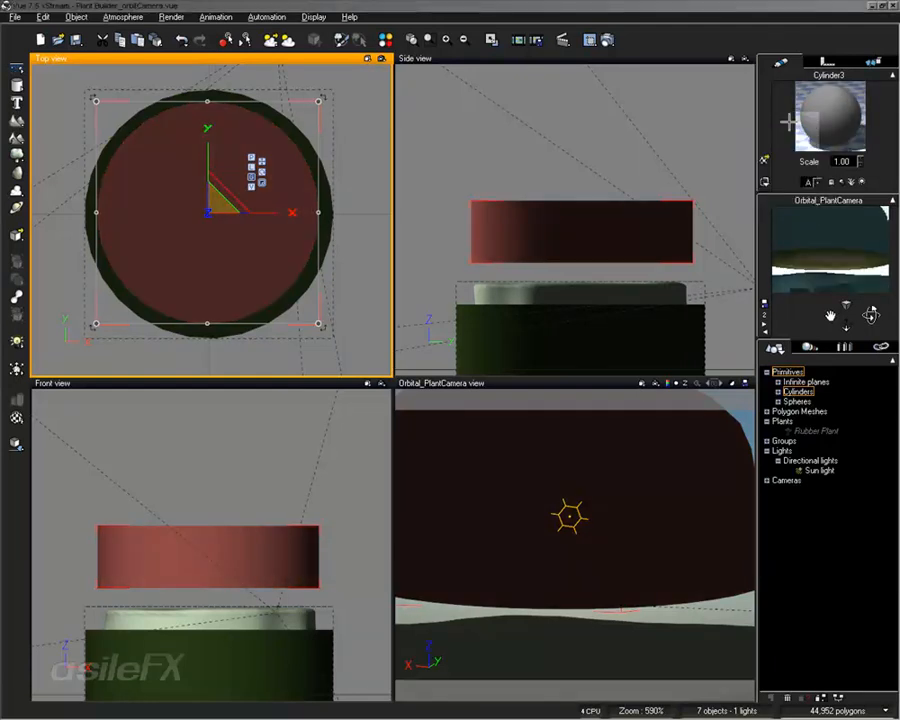
pyautogui.doubleClick(337, 167)
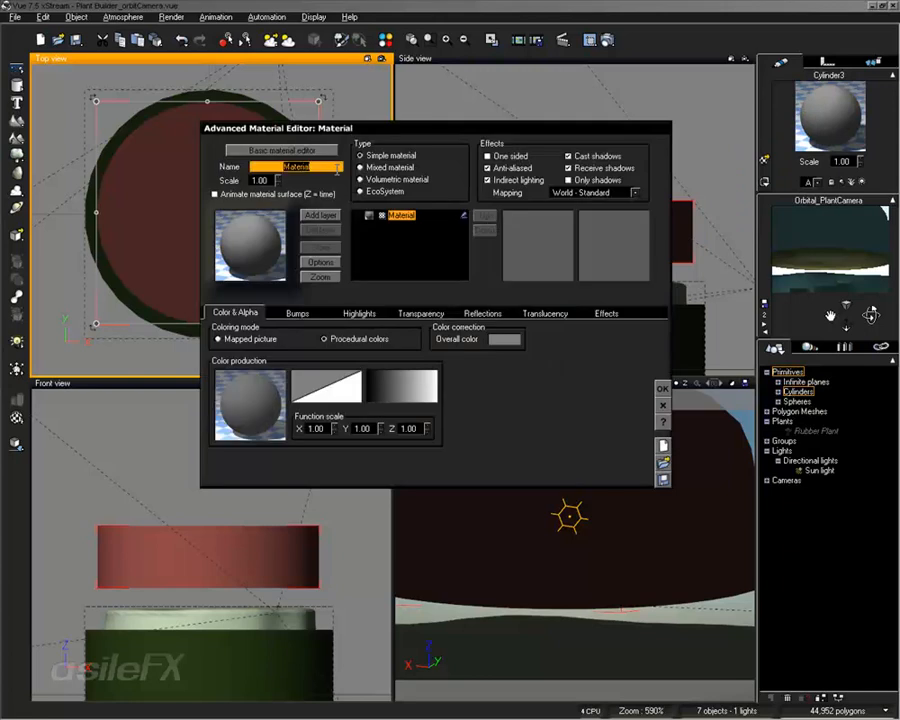
pyautogui.click(337, 169)
pyautogui.write('_M')
pyautogui.press('Return')
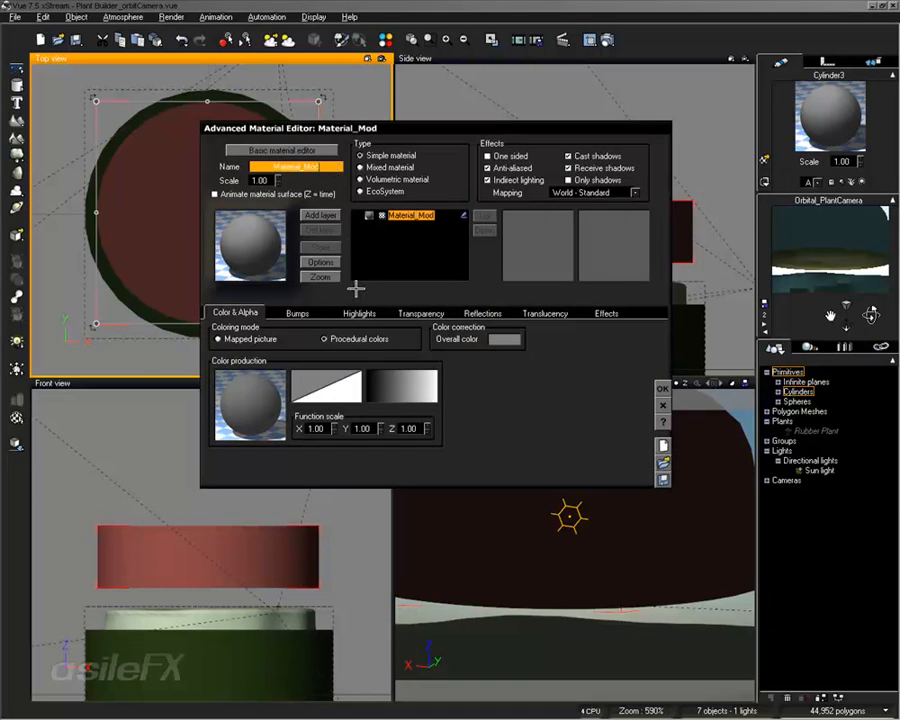
# Step: Edit the material's bump function and add a Perlin noise node above the Bump output
pyautogui.click(298, 314)
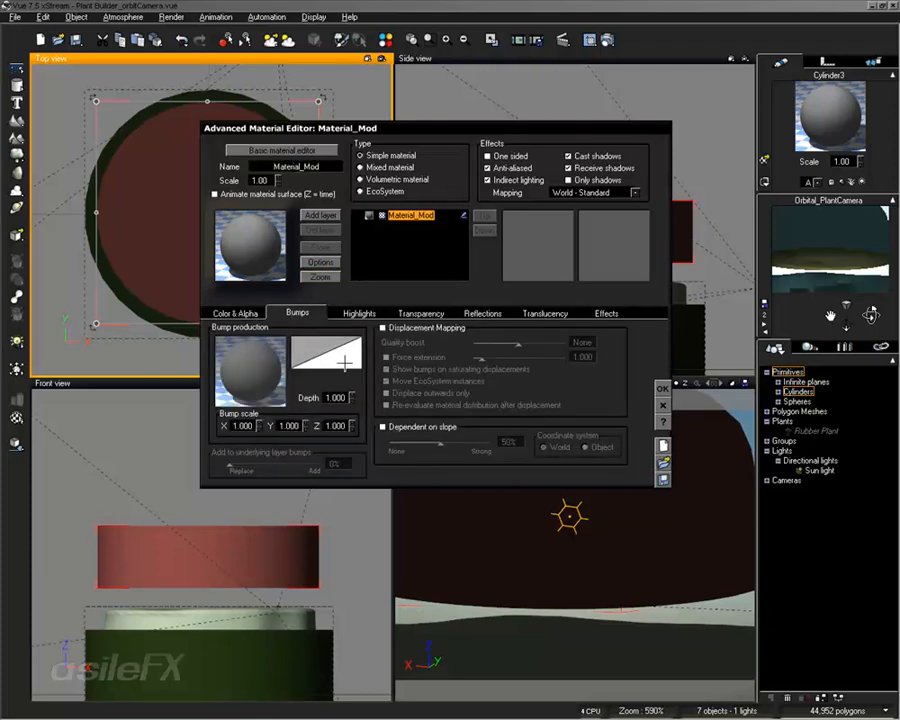
pyautogui.rightClick(260, 353)
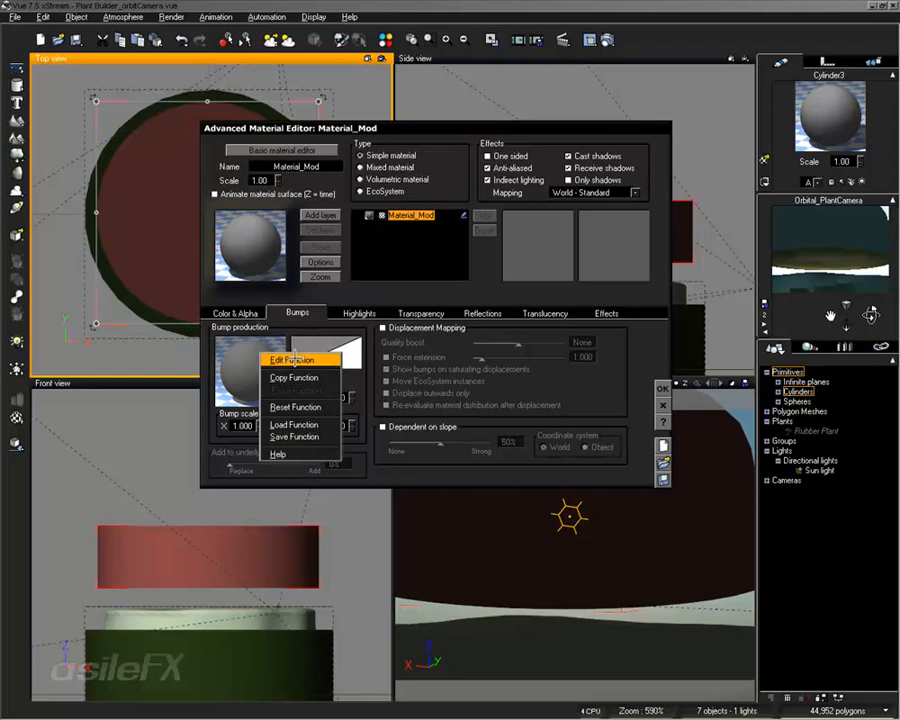
pyautogui.click(297, 358)
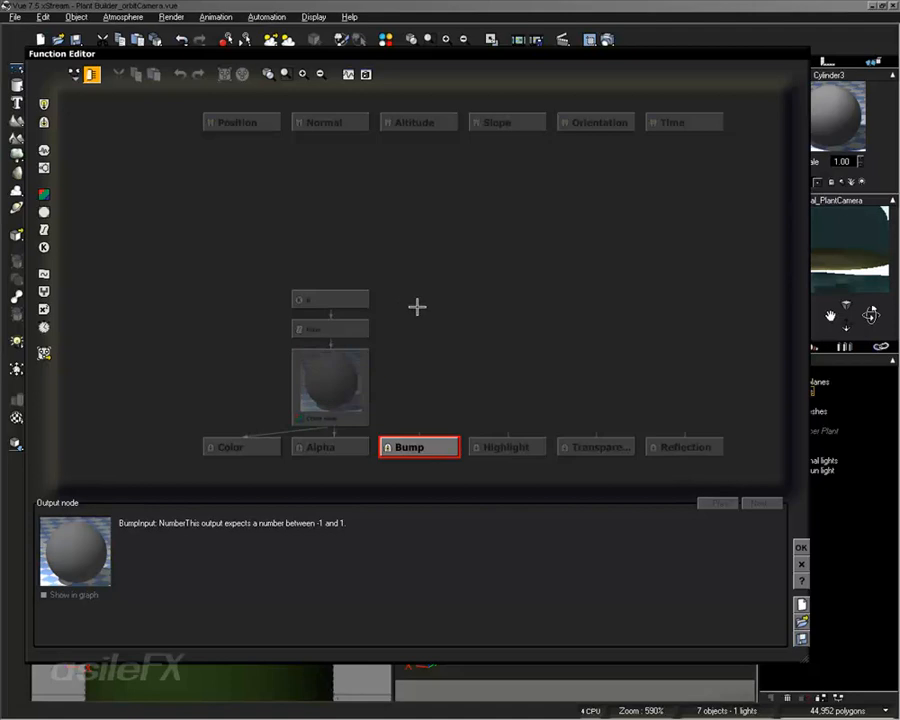
pyautogui.click(441, 278)
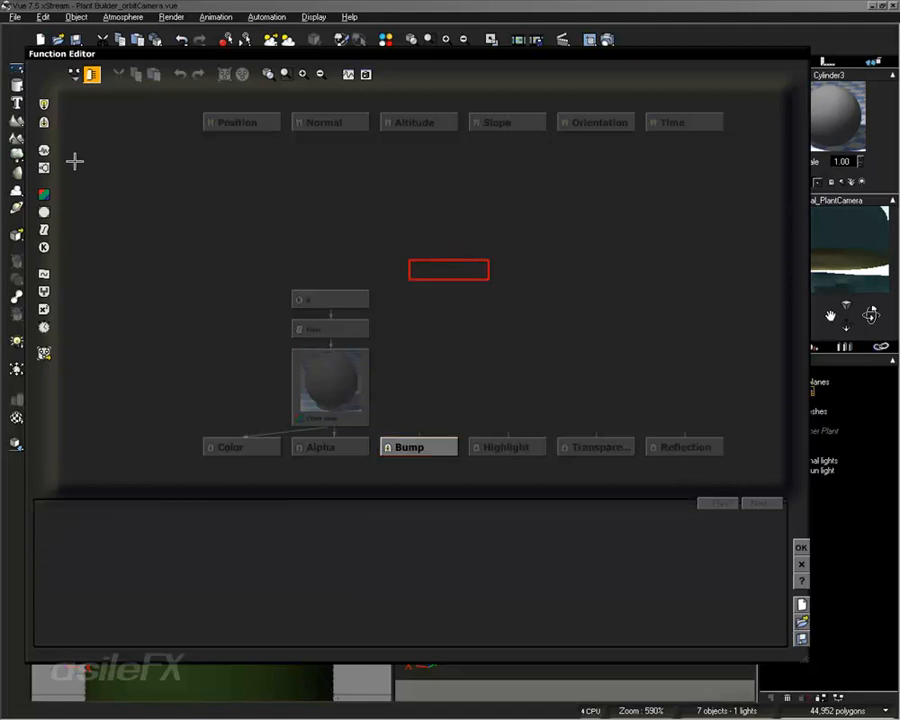
pyautogui.click(44, 150)
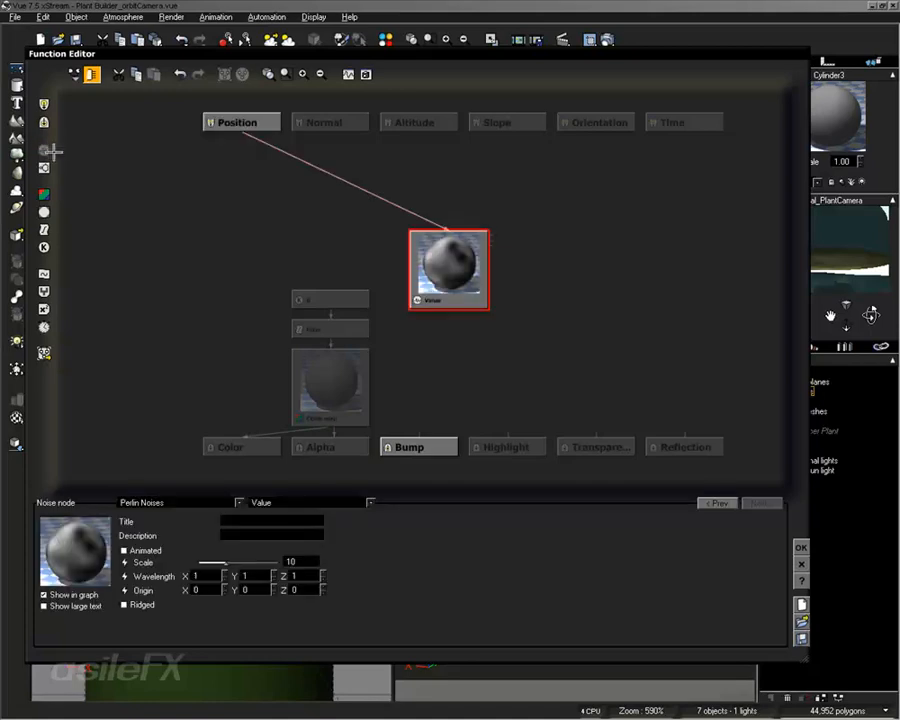
pyautogui.moveTo(459, 276); pyautogui.dragTo(430, 305)
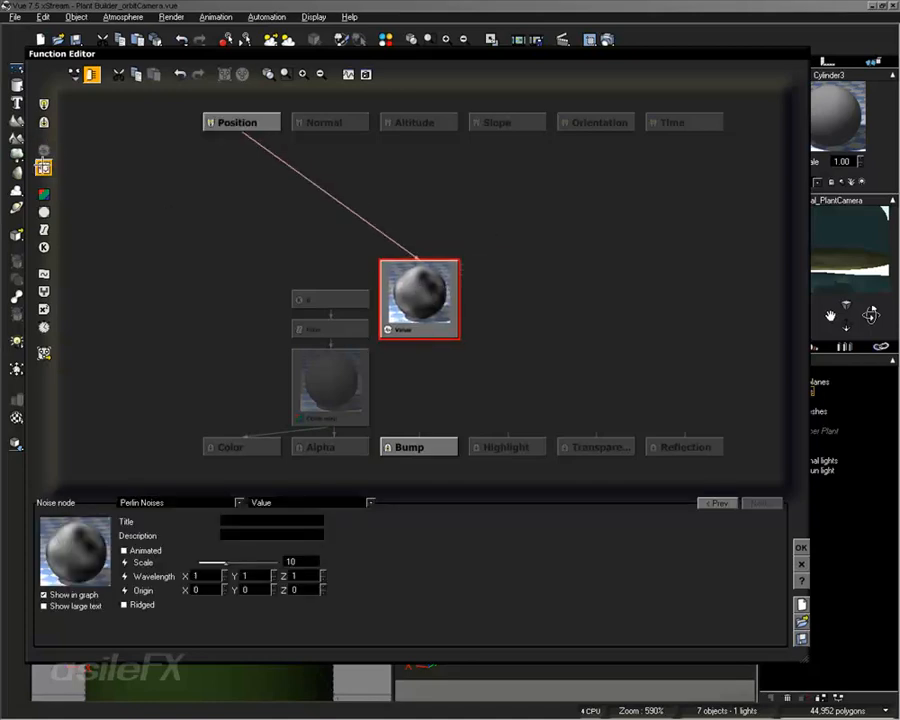
pyautogui.rightClick(405, 203)
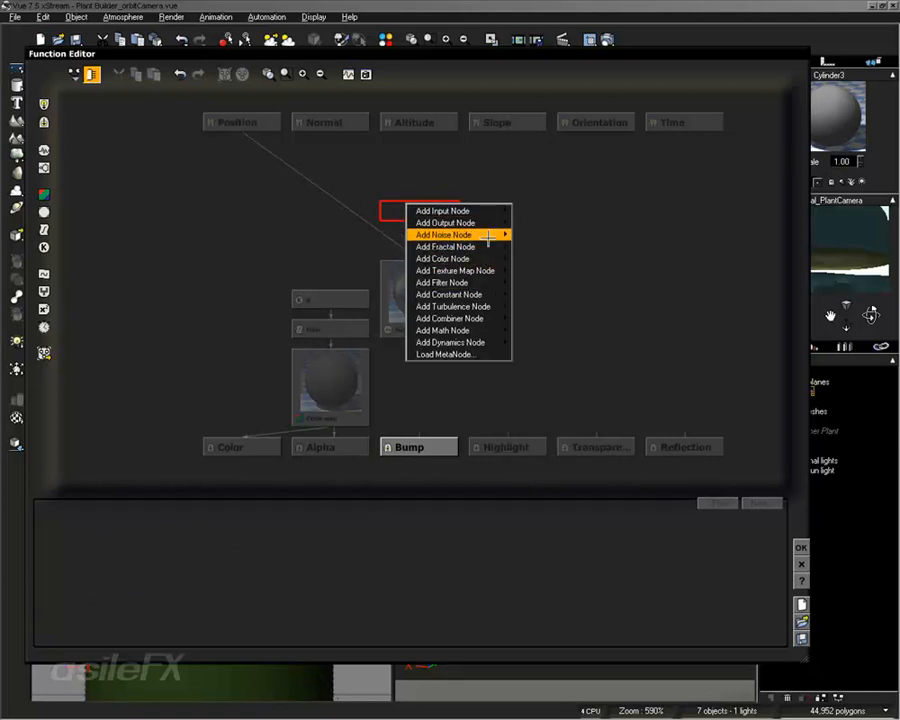
pyautogui.moveTo(488, 235)
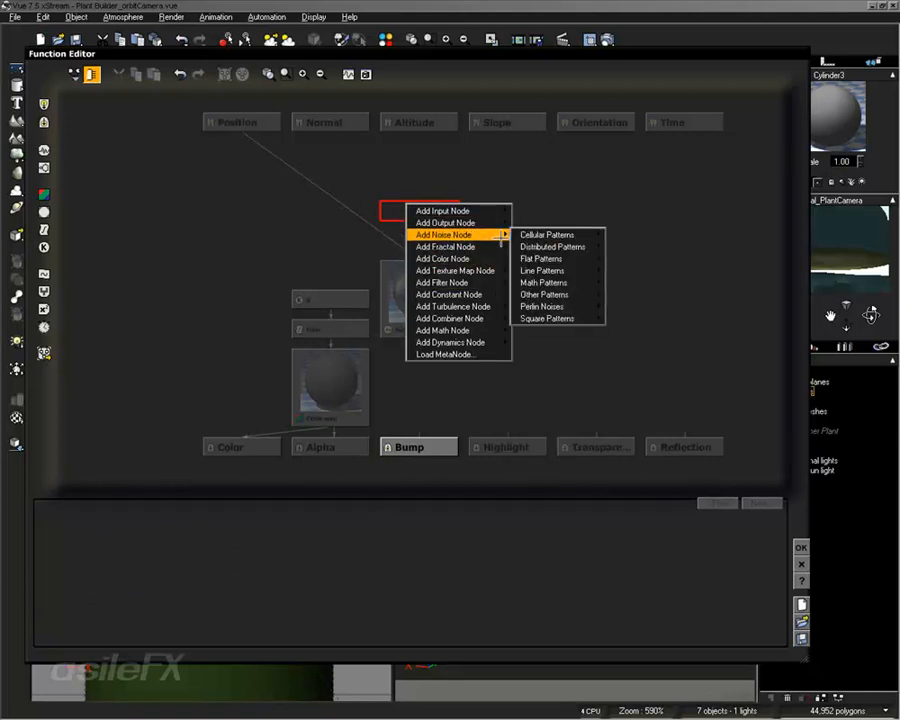
pyautogui.moveTo(570, 230)
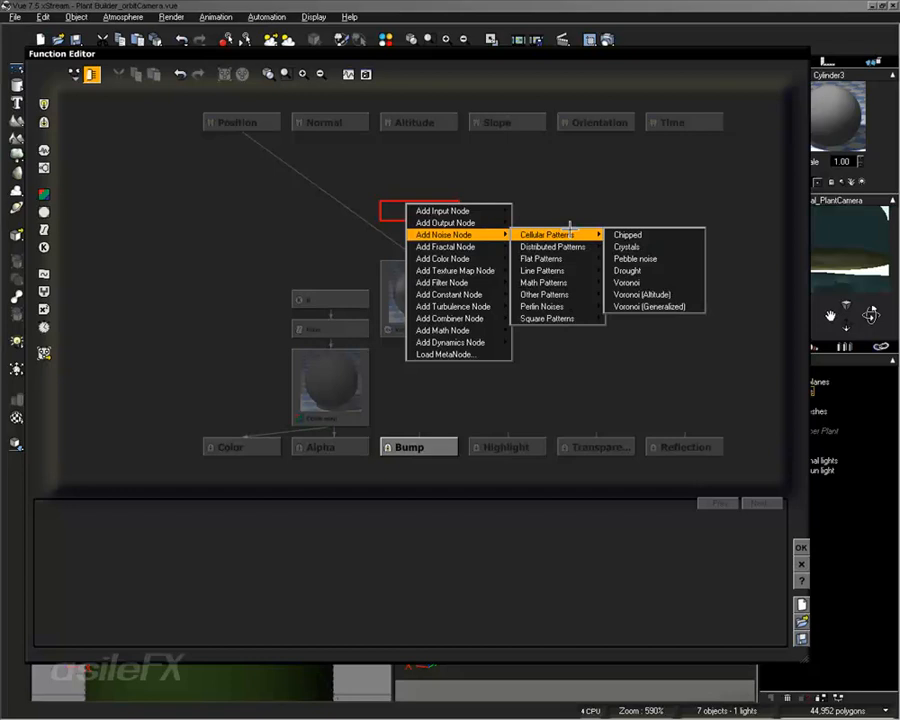
pyautogui.moveTo(580, 306)
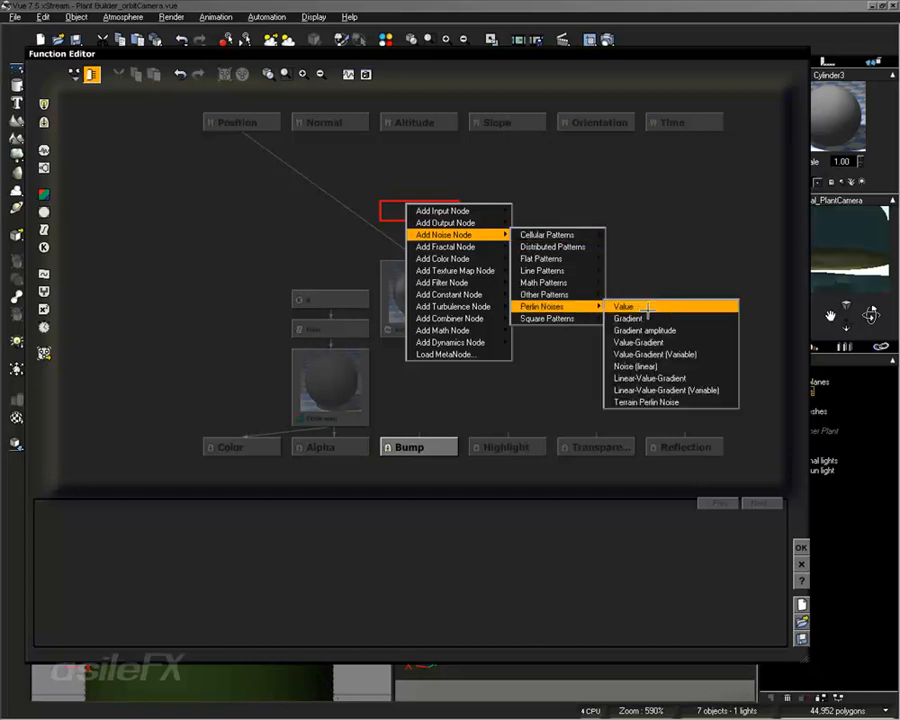
pyautogui.click(688, 247)
# Step: Change the noise node's type to Gradient and set its scale to about 11.4
pyautogui.click(414, 321)
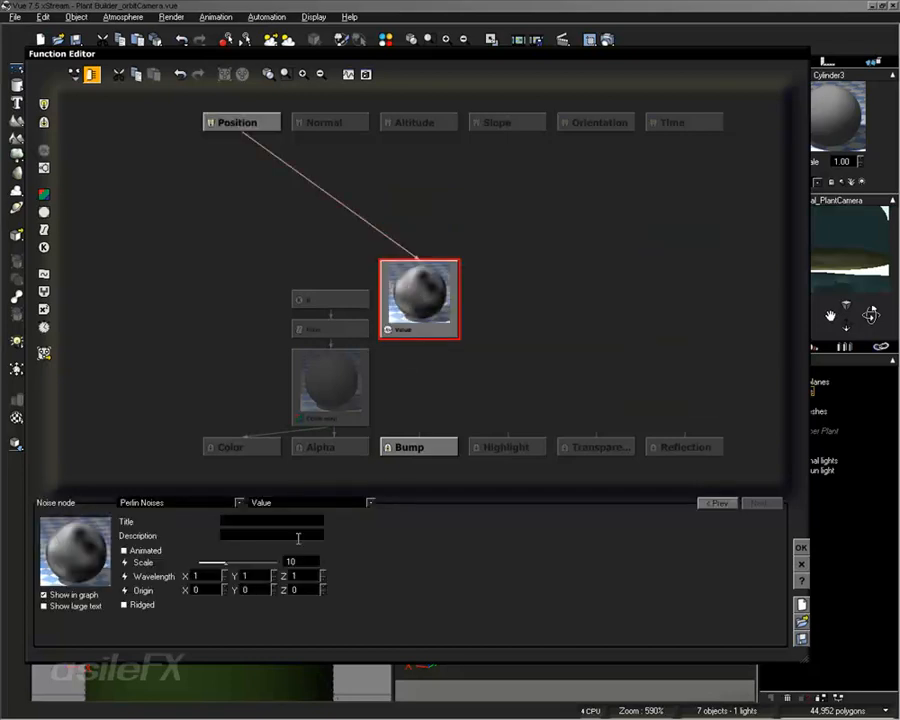
pyautogui.click(303, 503)
pyautogui.click(273, 528)
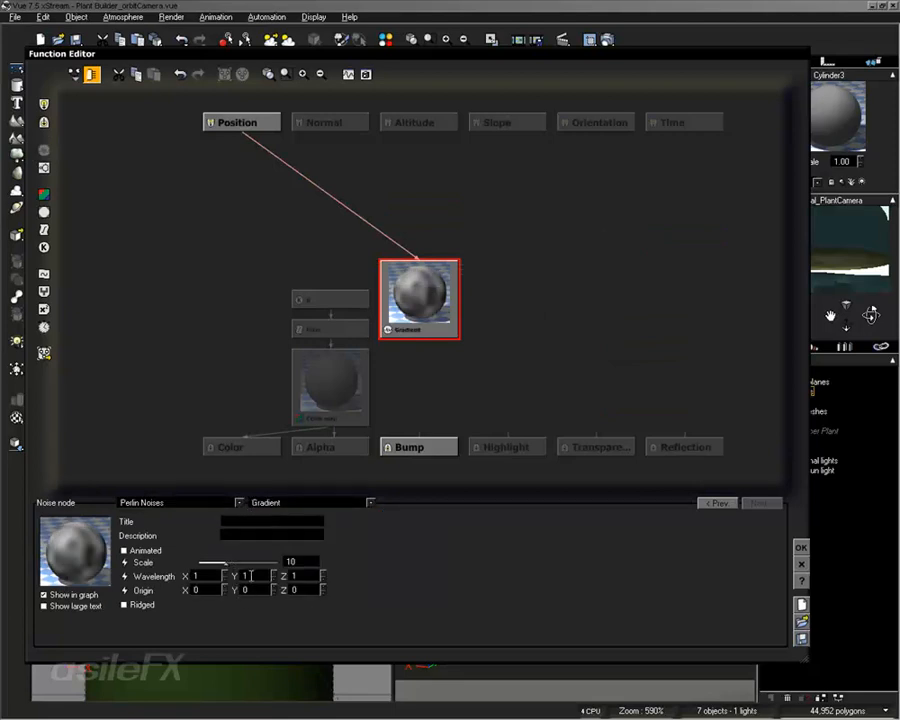
pyautogui.moveTo(232, 562); pyautogui.dragTo(241, 557)
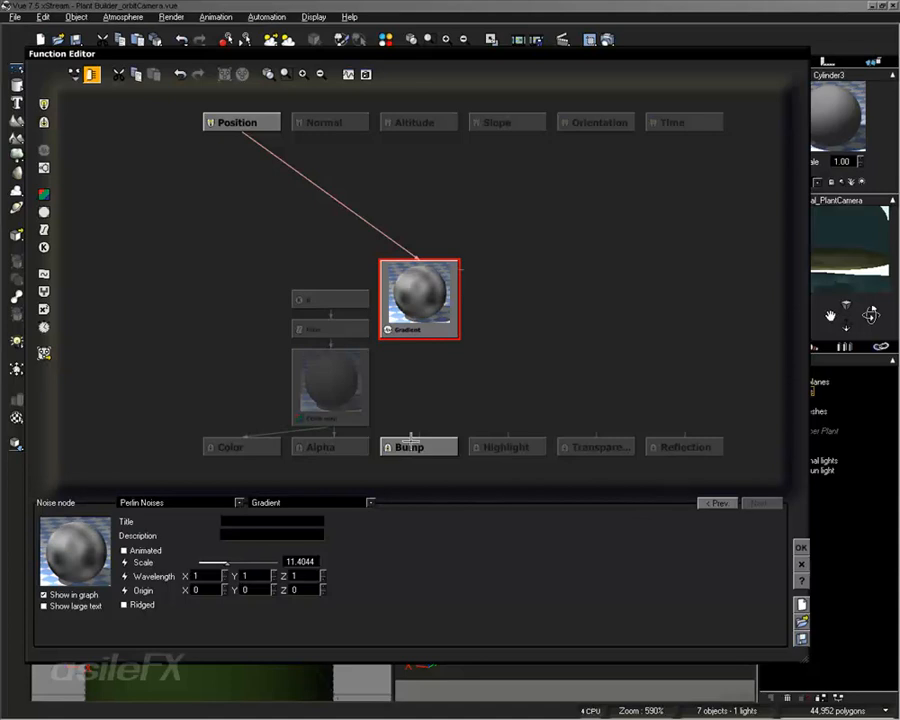
# Step: Connect the Gradient noise to the Bump output and enable Displacement Mapping for Material_Mod
pyautogui.moveTo(419, 336); pyautogui.dragTo(420, 446)
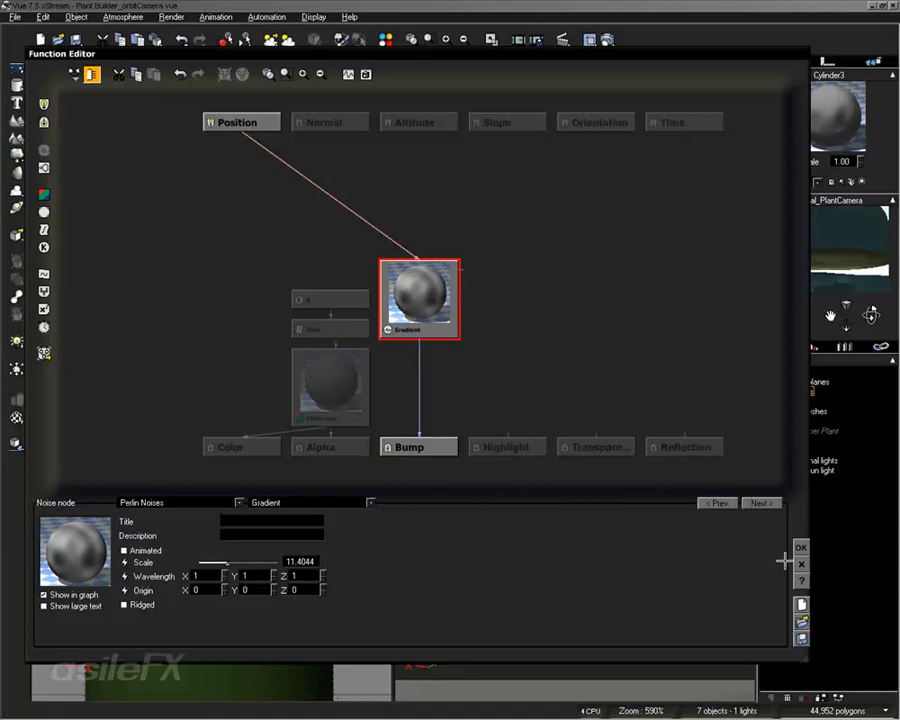
pyautogui.click(801, 548)
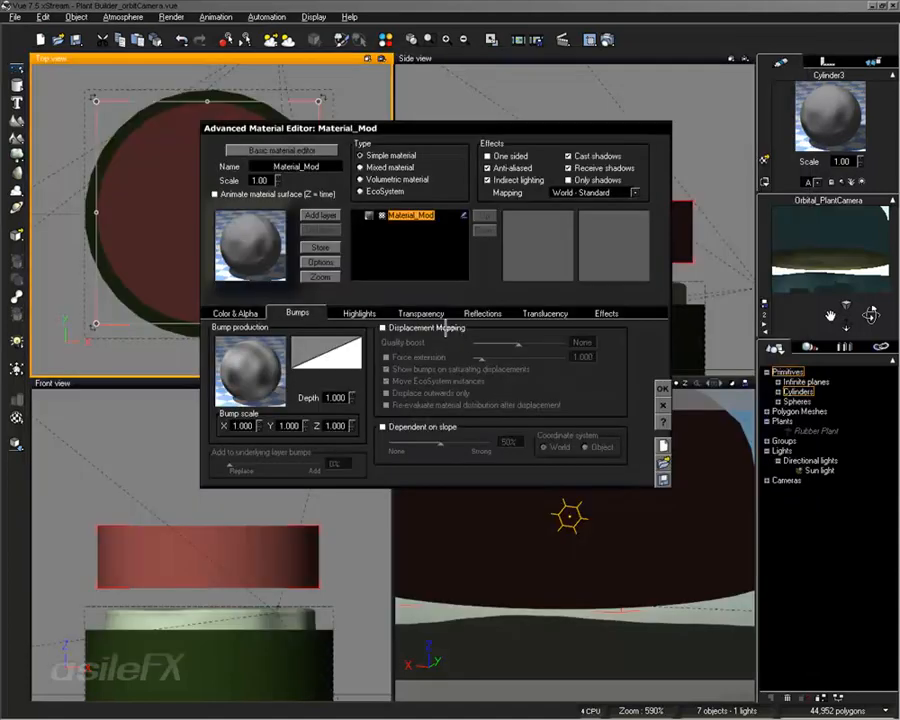
pyautogui.click(444, 329)
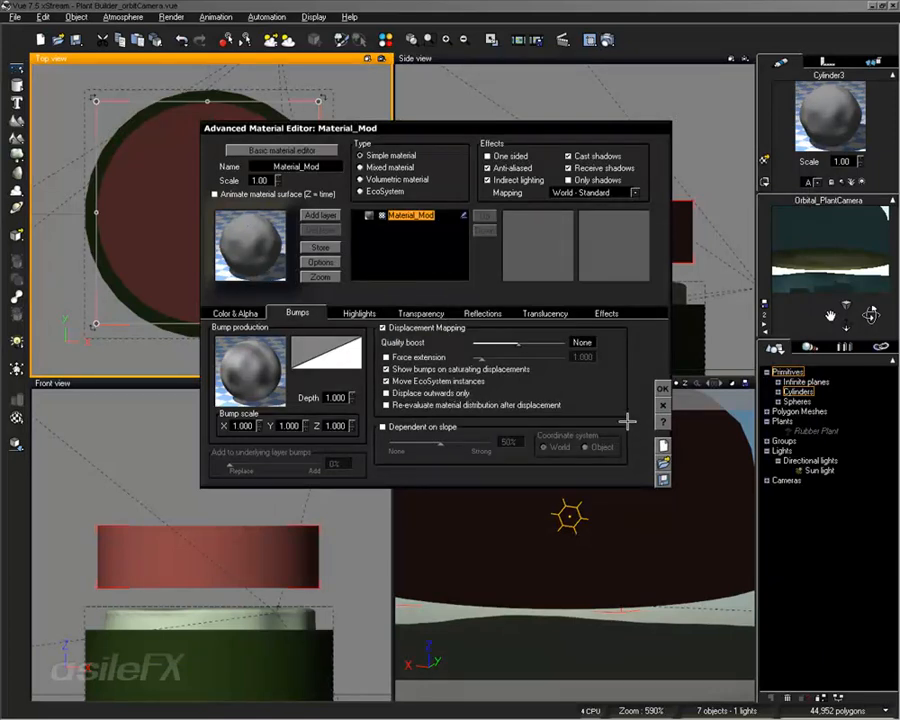
pyautogui.click(662, 388)
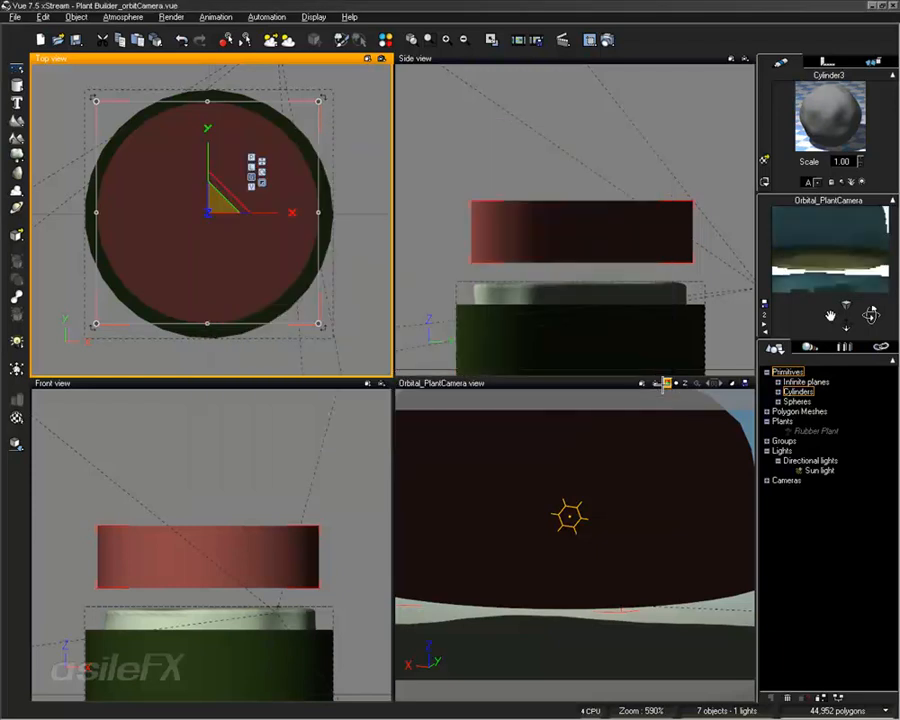
# Step: Try to bake the displaced cylinder to polygons
pyautogui.rightClick(193, 542)
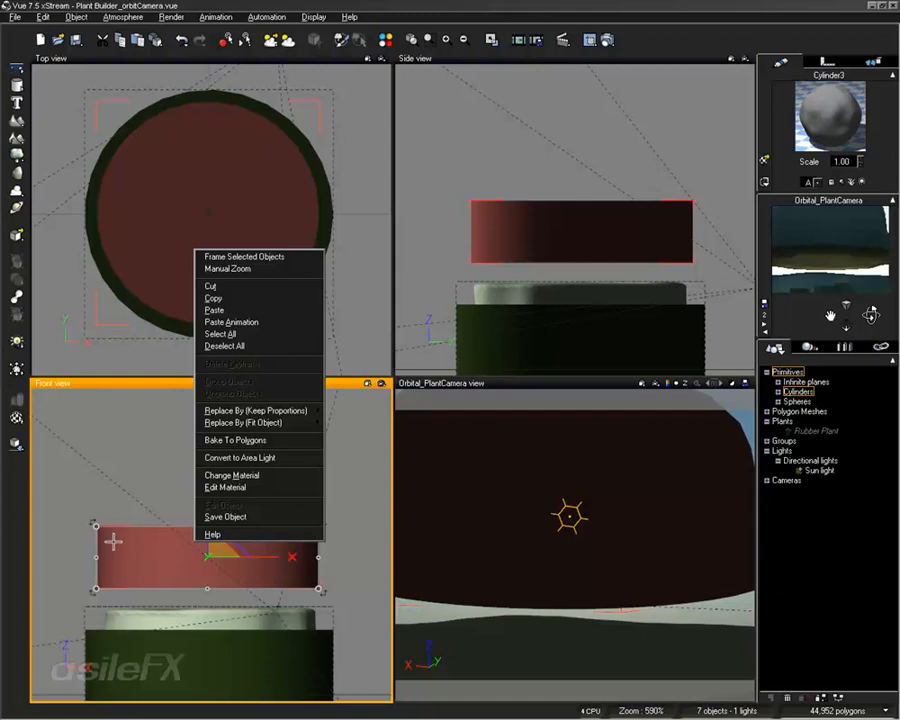
pyautogui.click(235, 440)
pyautogui.moveTo(346, 204); pyautogui.dragTo(398, 215)
pyautogui.click(484, 229)
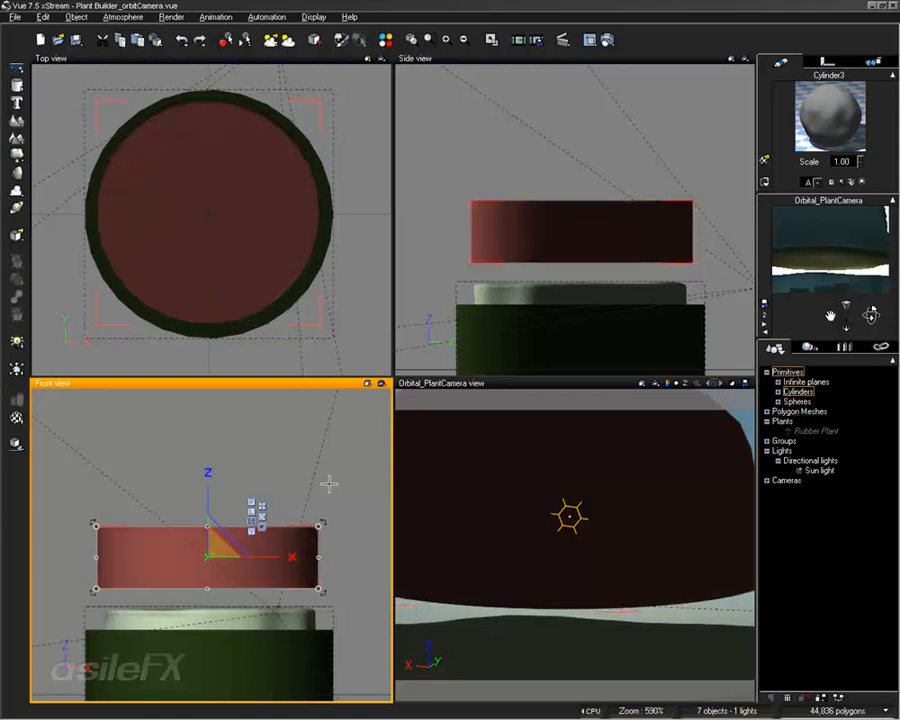
# Step: Enable Displace outwards only and Re-evaluate material distribution after displacement, and set the bump function's Gradient noise scale to about 5.26
pyautogui.doubleClick(836, 113)
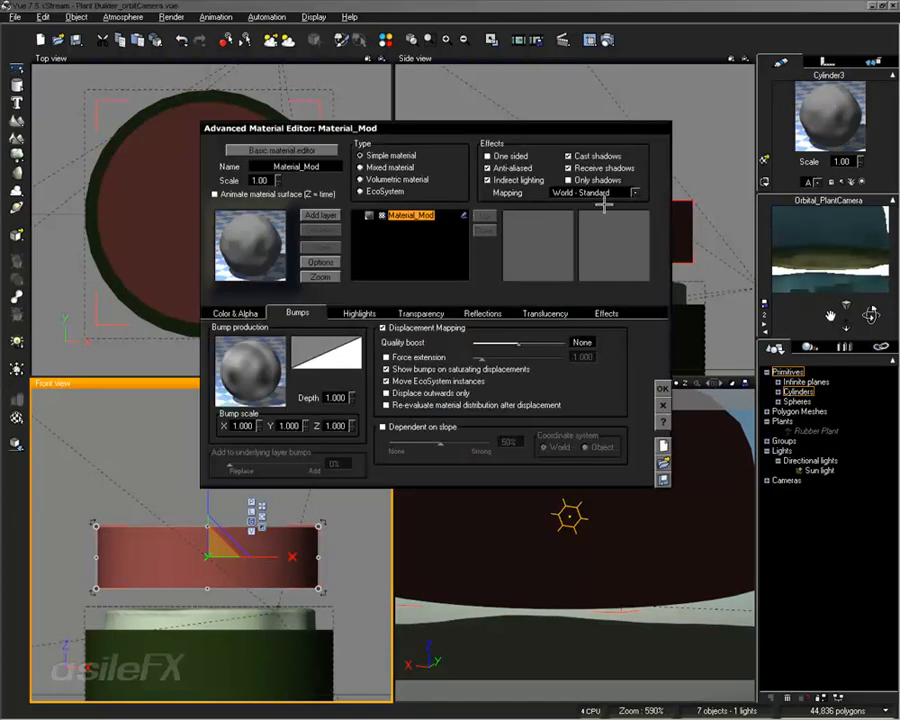
pyautogui.click(445, 393)
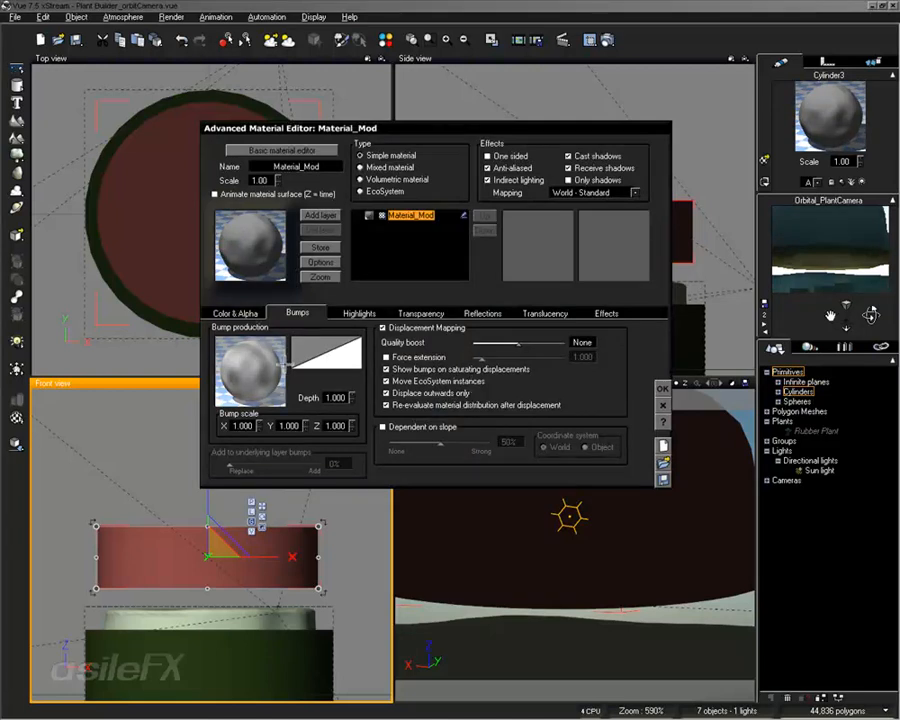
pyautogui.rightClick(283, 387)
pyautogui.click(302, 395)
pyautogui.moveTo(410, 338); pyautogui.dragTo(410, 278)
pyautogui.moveTo(237, 560)
pyautogui.mouseDown()
pyautogui.moveTo(245, 561)
pyautogui.moveTo(210, 560)
pyautogui.moveTo(222, 560)
pyautogui.mouseUp()
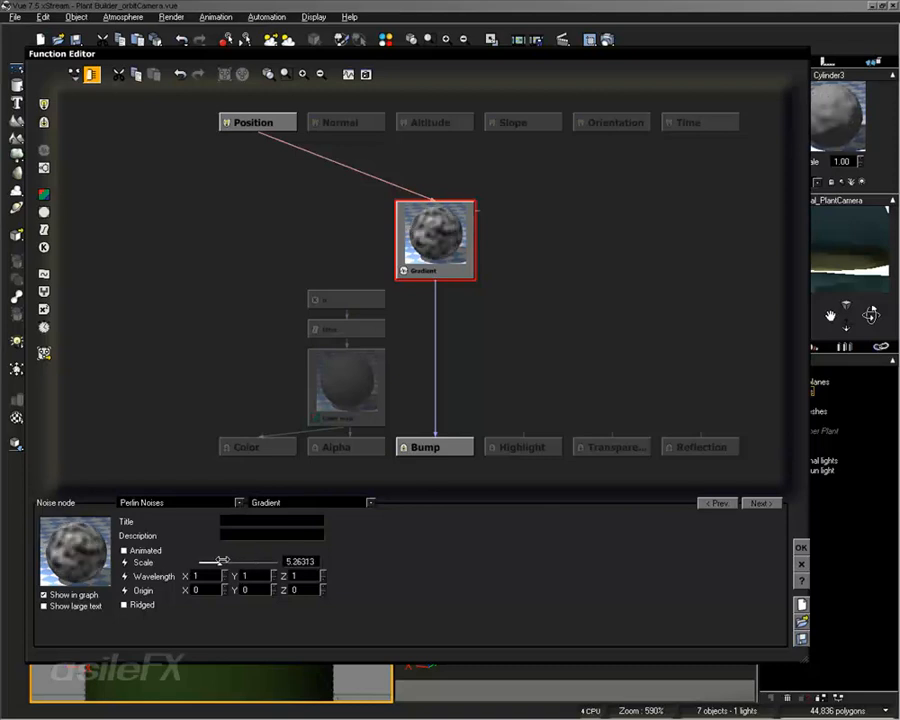
pyautogui.click(801, 547)
# Step: Increase the material's bump depth and bake the cylinder to polygons
pyautogui.click(338, 397)
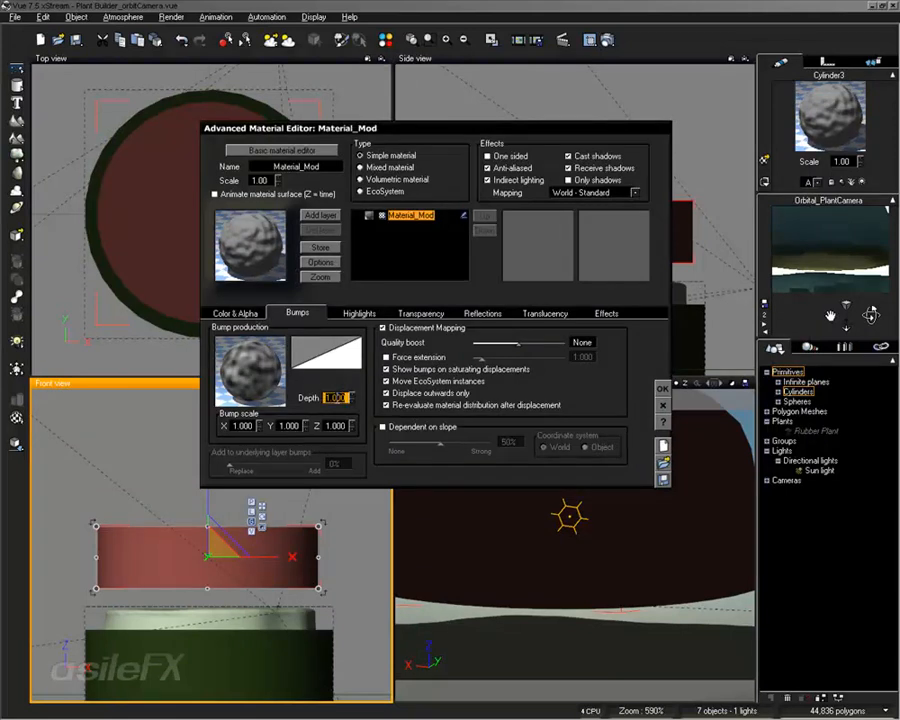
pyautogui.press('Return')
pyautogui.rightClick(282, 546)
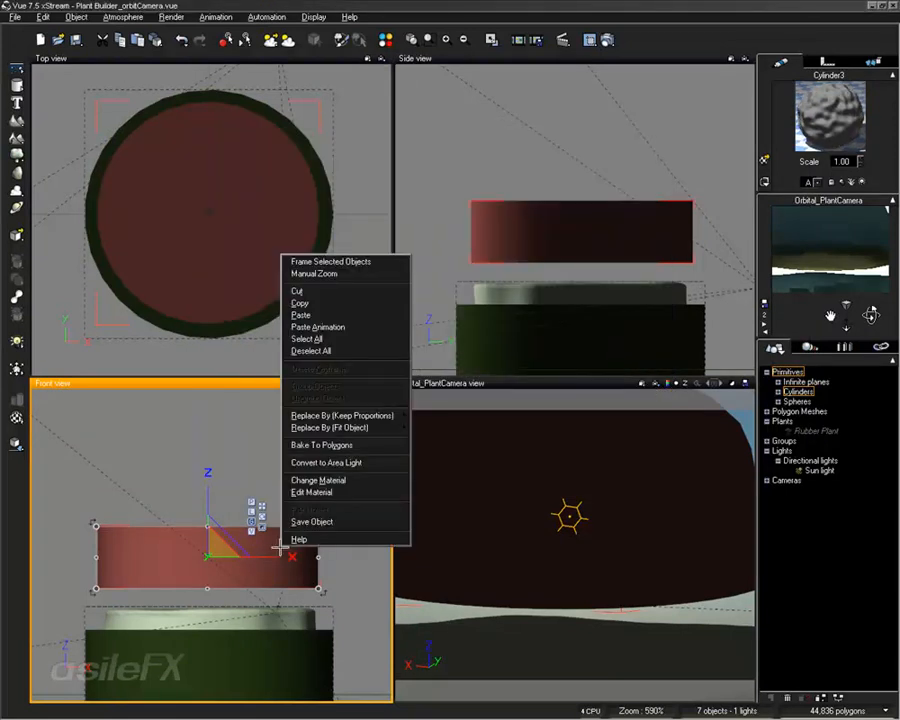
pyautogui.click(330, 444)
pyautogui.moveTo(376, 200); pyautogui.dragTo(408, 202)
pyautogui.click(484, 228)
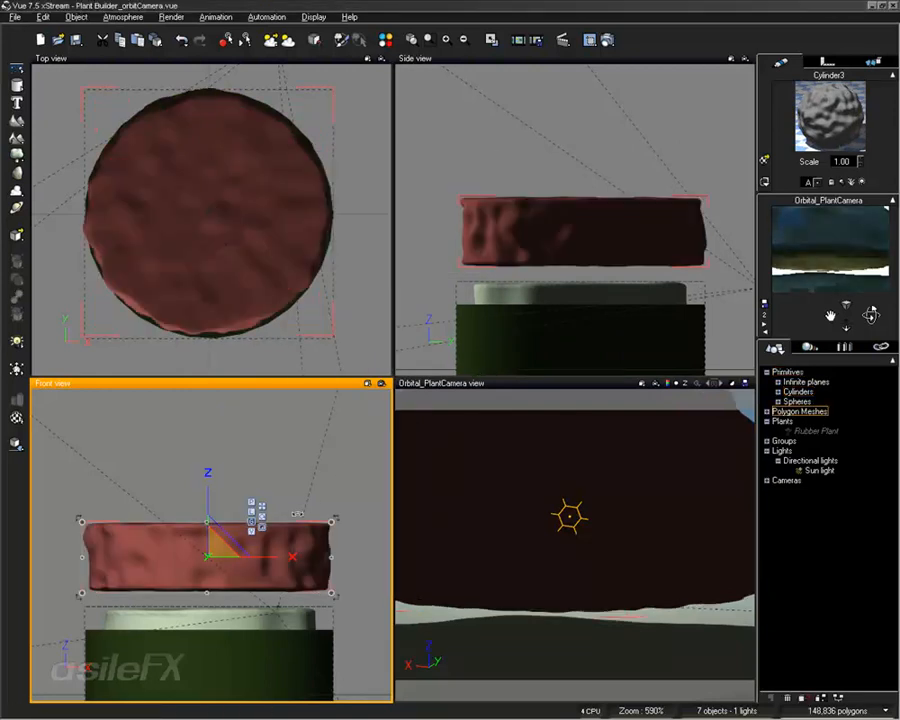
# Step: Examine the baked mesh's displaced surface up close and from above through the orbital plant camera
pyautogui.click(254, 241)
pyautogui.scroll(5, 256, 241)
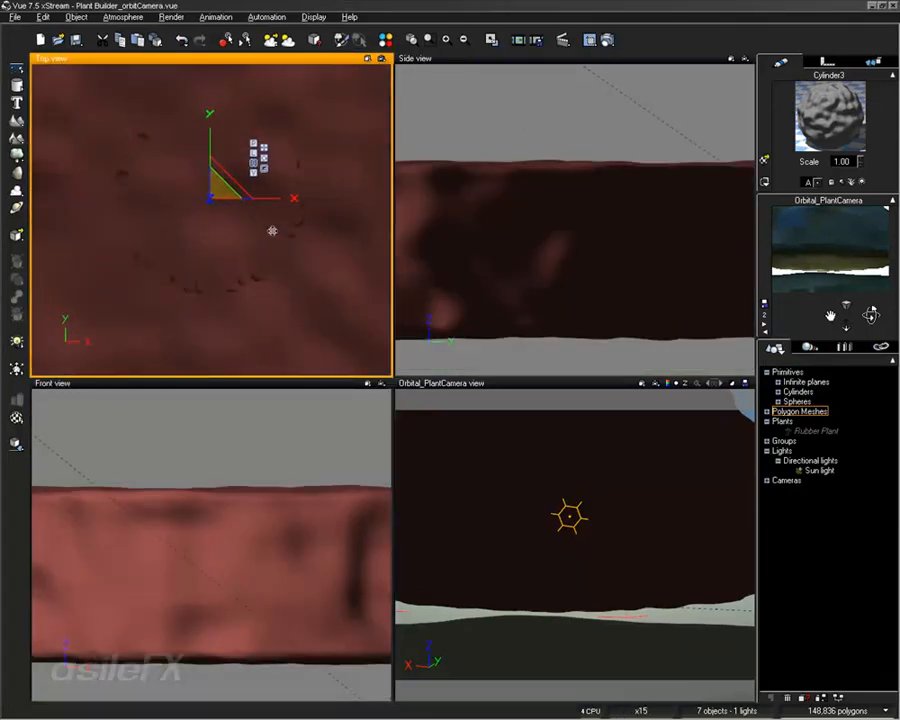
pyautogui.click(602, 530)
pyautogui.moveTo(605, 555); pyautogui.dragTo(595, 525)
pyautogui.moveTo(595, 525); pyautogui.dragTo(619, 348, button='right')
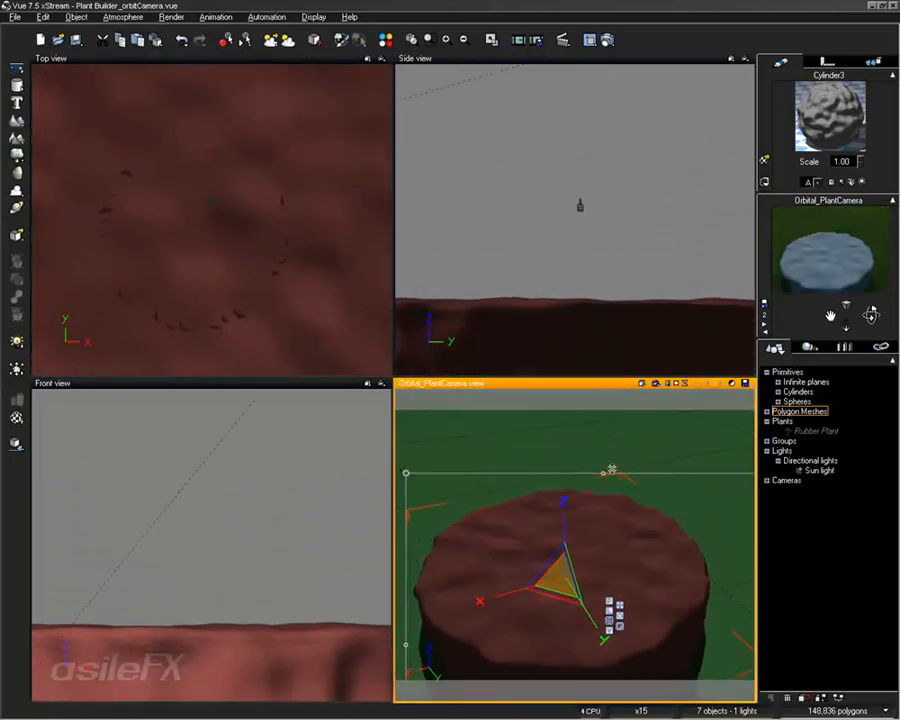
# Step: Raise the baked mesh slightly above the stand and render it in the enlarged orbital camera view
pyautogui.press('F7')
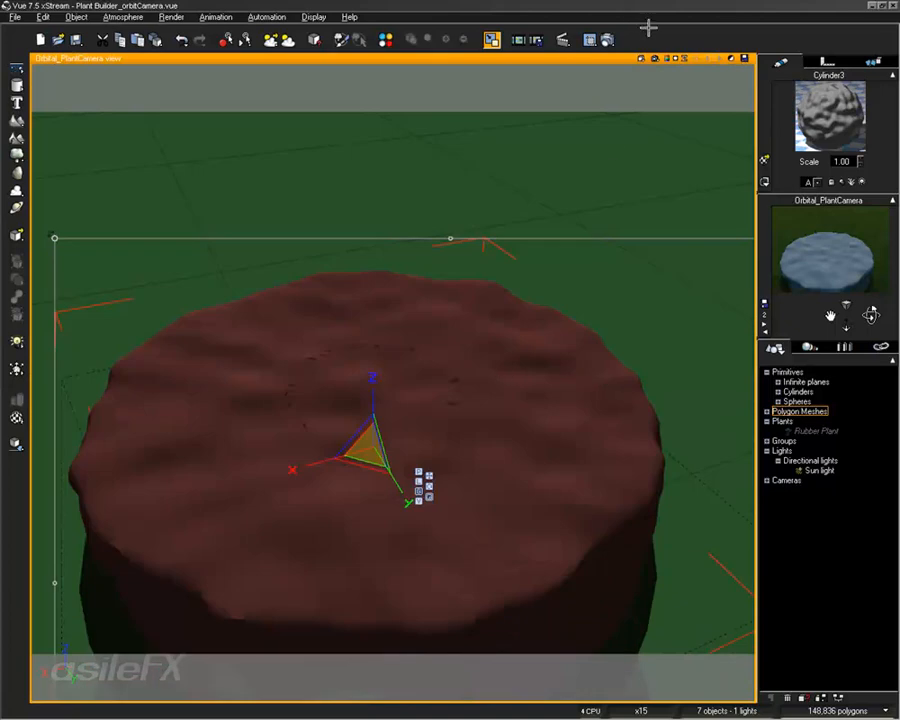
pyautogui.moveTo(524, 446); pyautogui.dragTo(532, 404, button='right')
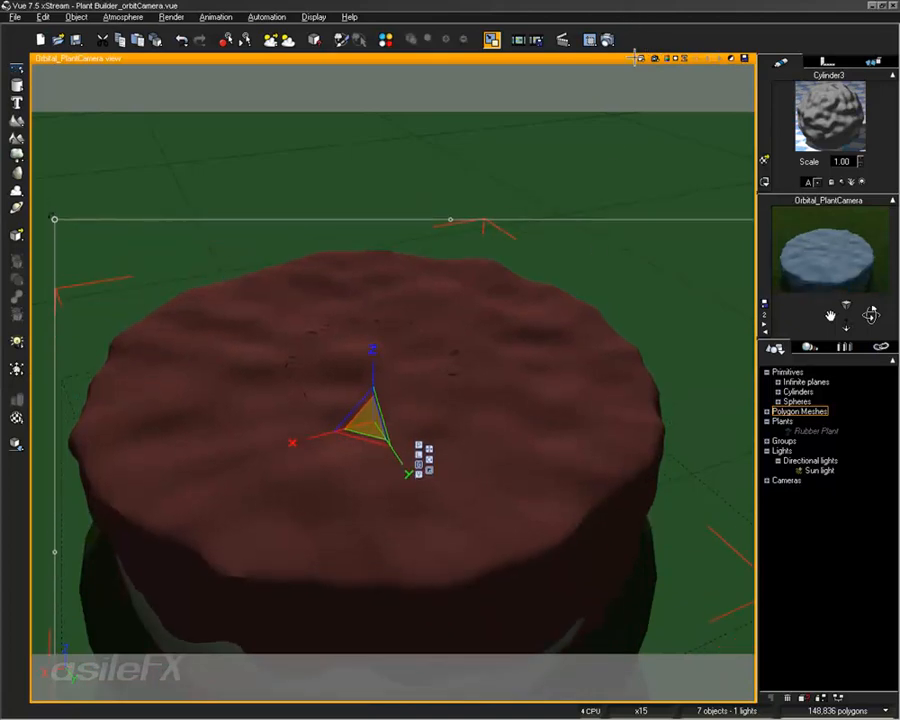
pyautogui.hotkey('ctrl', 'F9')
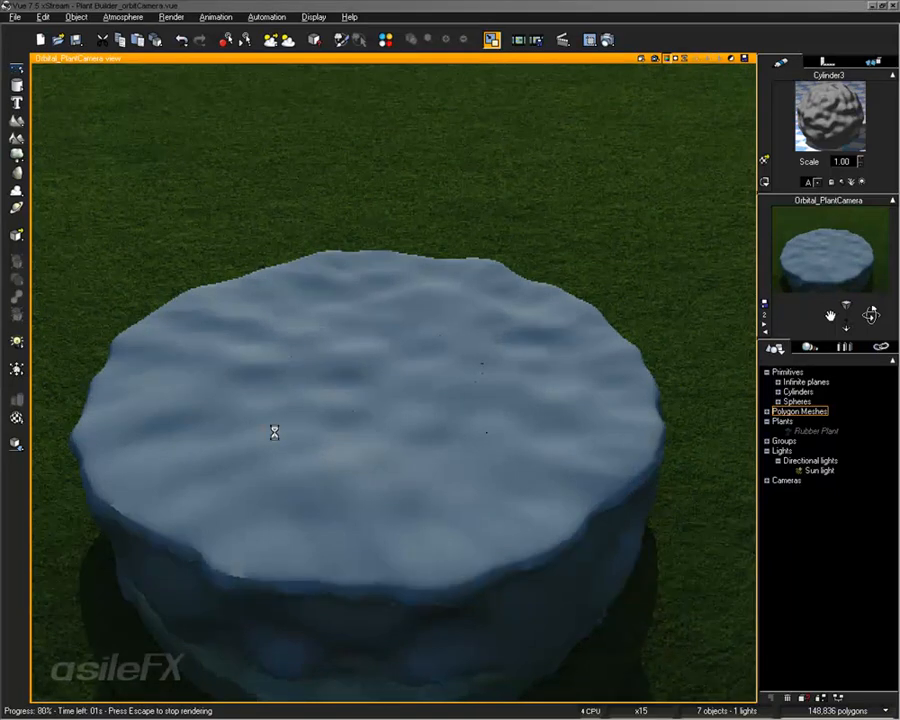
# Step: Set the baked mesh's maximum smoothing angle to 180° and shift the mesh slightly
pyautogui.rightClick(398, 323)
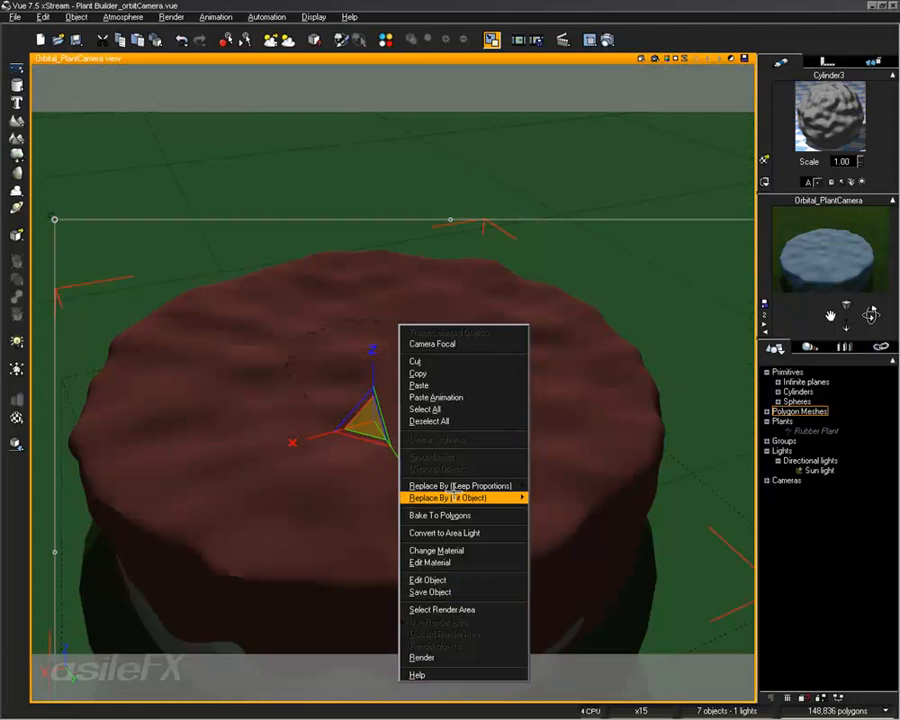
pyautogui.click(456, 577)
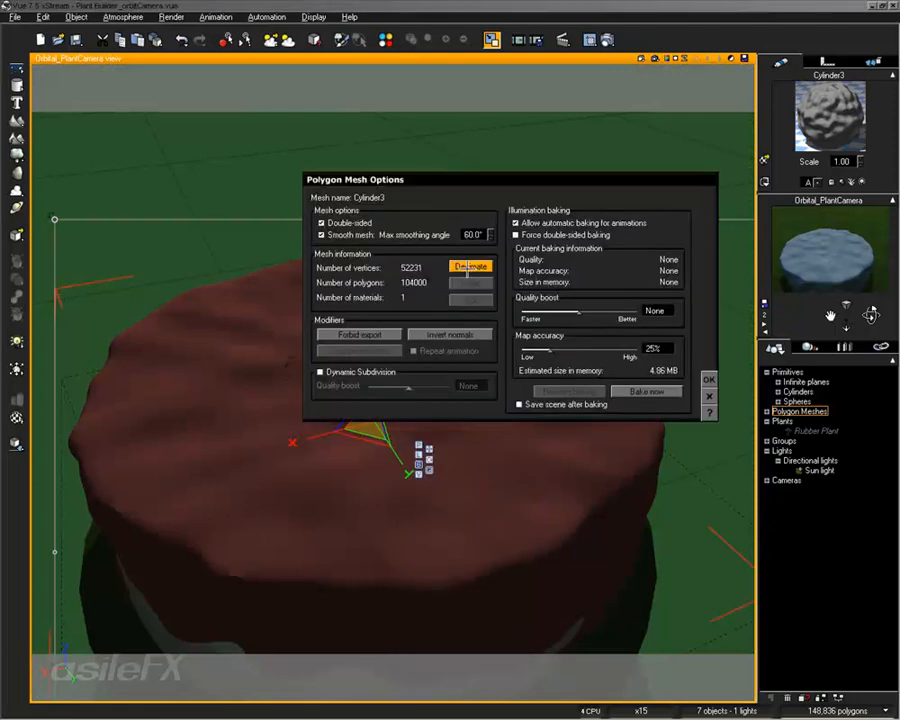
pyautogui.moveTo(489, 238); pyautogui.dragTo(489, 200)
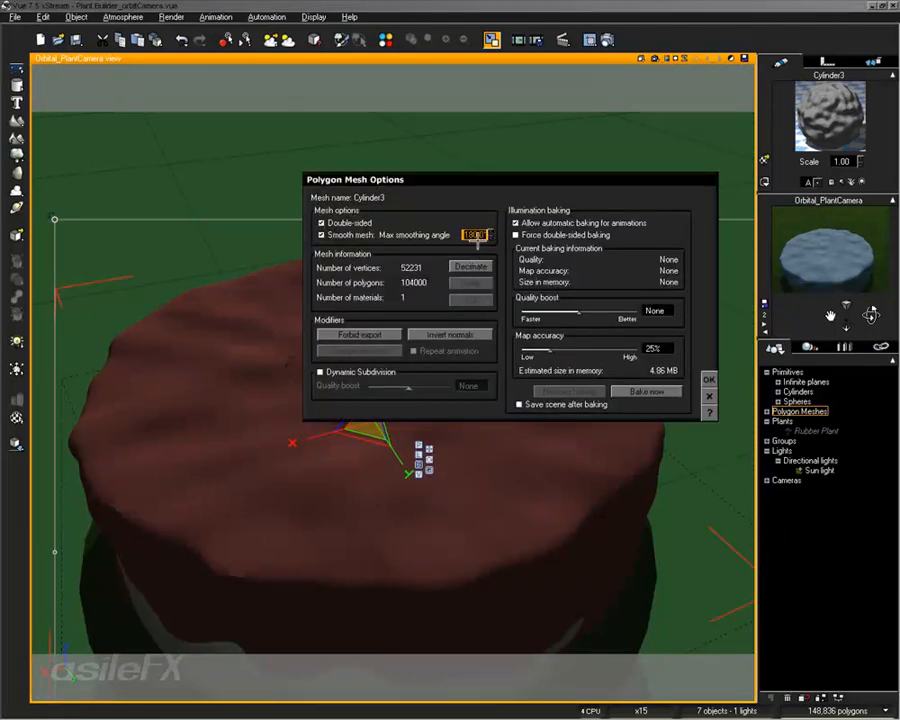
pyautogui.click(709, 379)
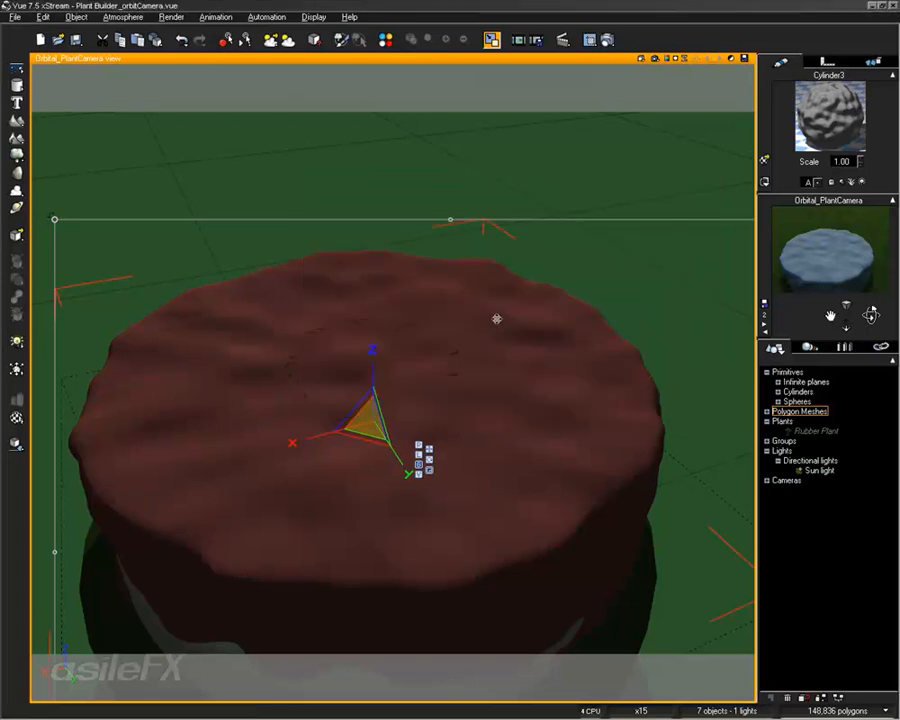
pyautogui.moveTo(494, 323); pyautogui.dragTo(500, 310)
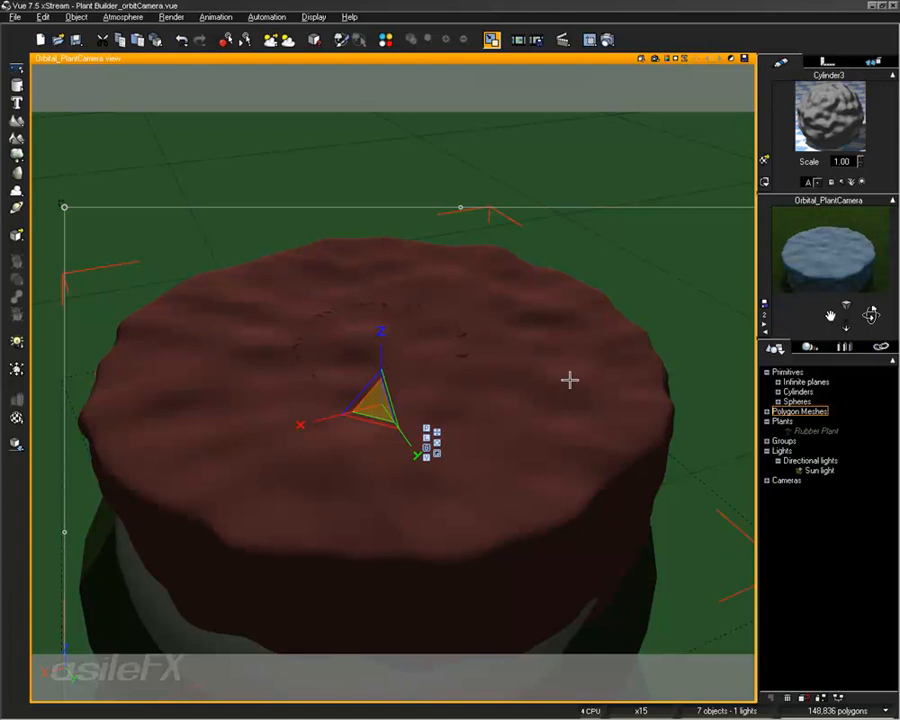
# Step: Decimate the baked mesh lightly to about 77,800 polygons and render the orbital camera view
pyautogui.rightClick(456, 378)
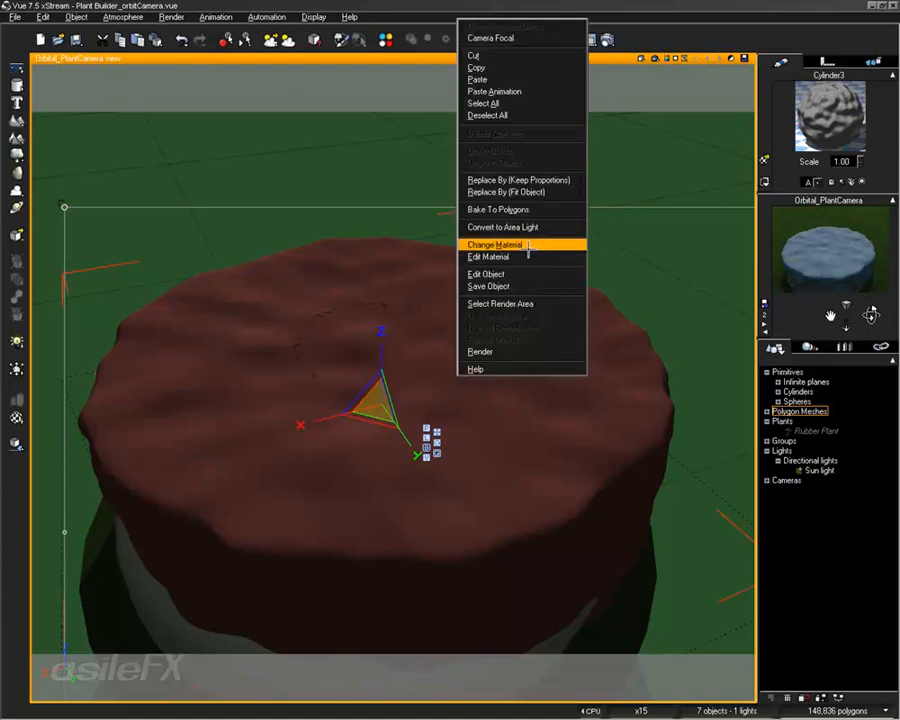
pyautogui.click(514, 271)
pyautogui.click(470, 266)
pyautogui.moveTo(318, 205); pyautogui.dragTo(326, 205)
pyautogui.click(482, 229)
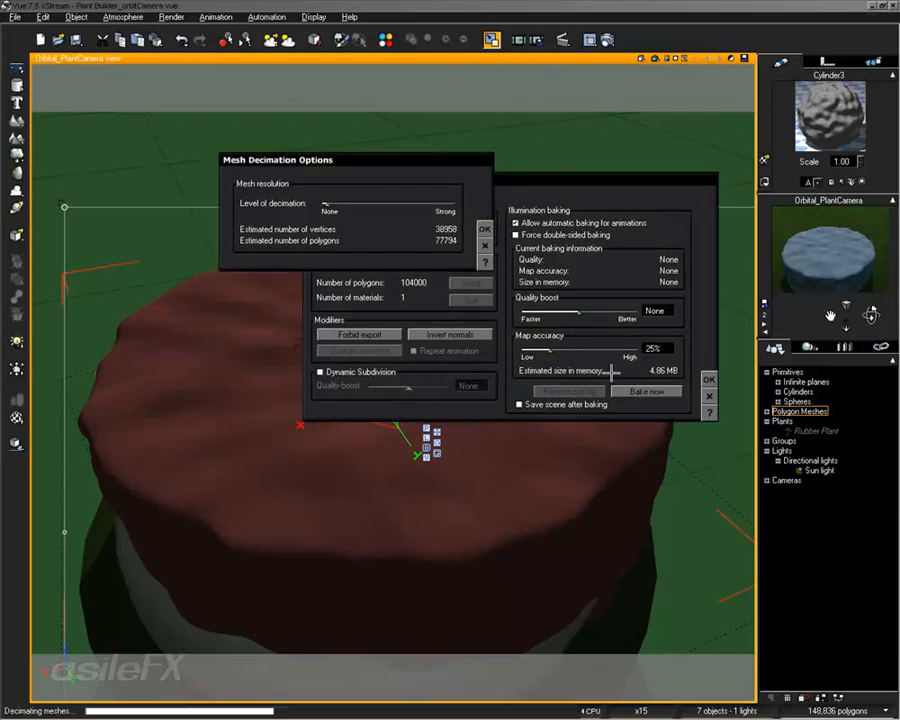
pyautogui.click(708, 379)
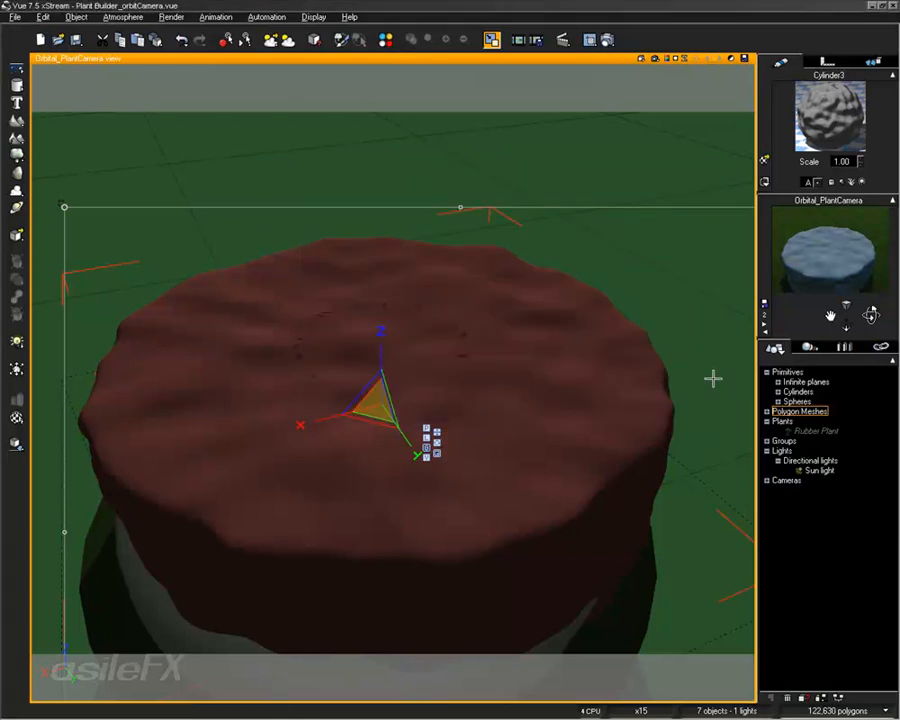
pyautogui.click(654, 59)
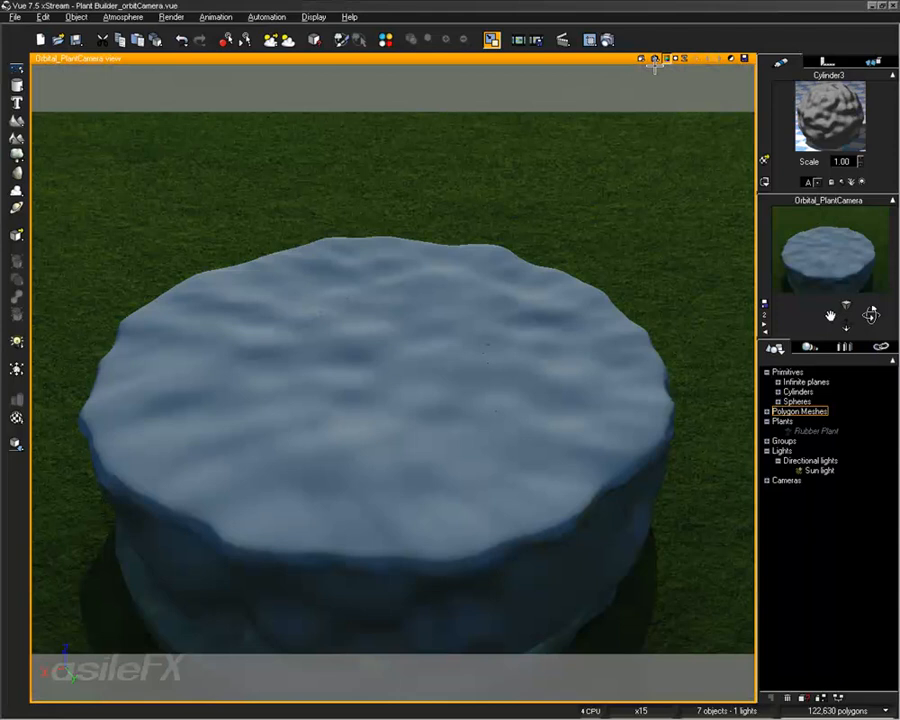
# Step: Delete the baked cylinder mesh
pyautogui.click(454, 291)
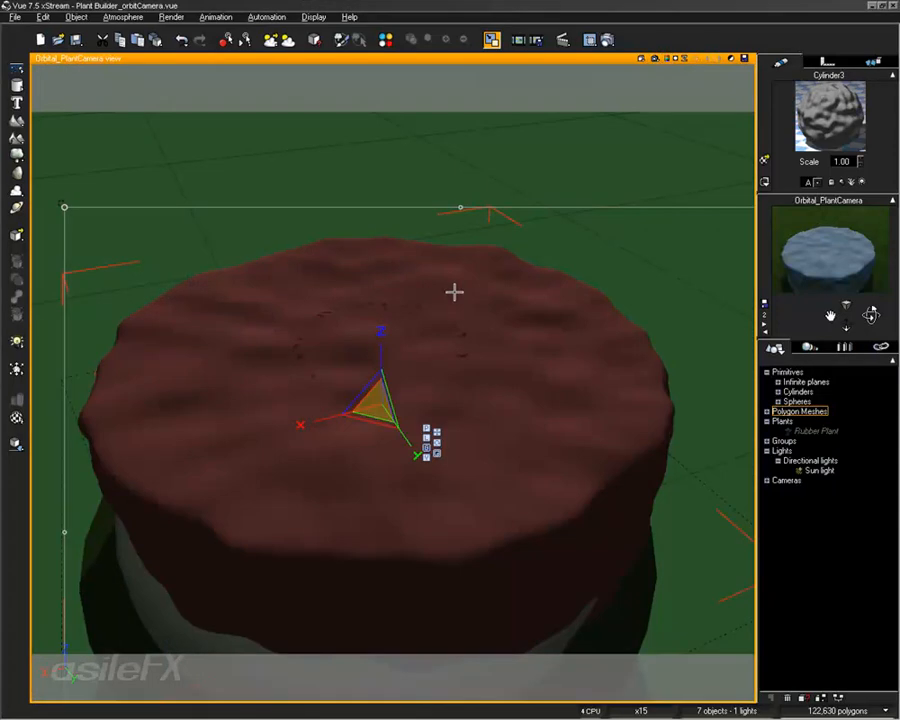
pyautogui.press('Delete')
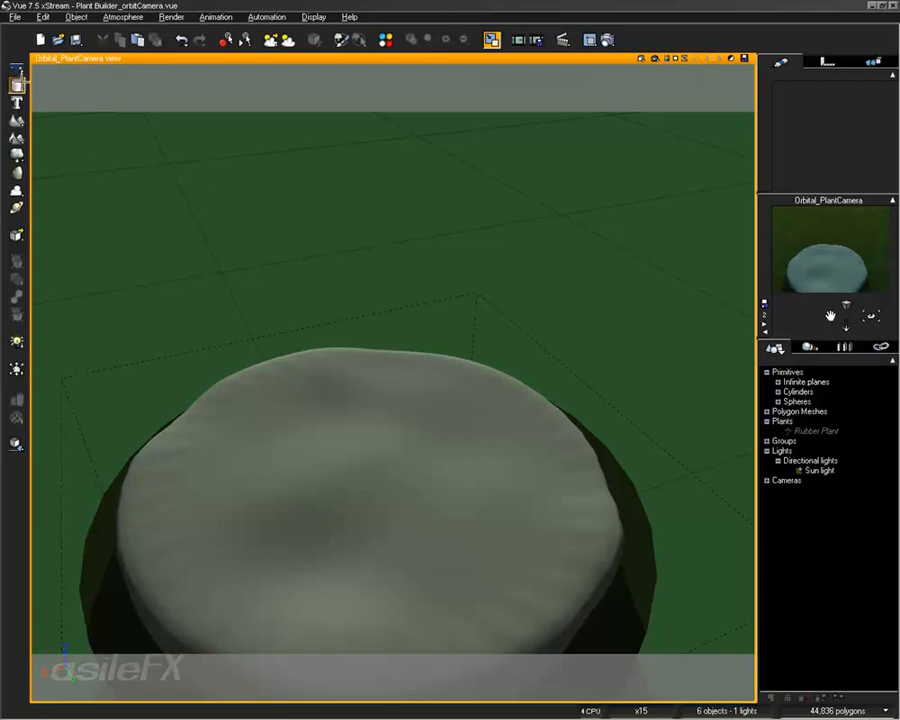
# Step: Add a new cylinder primitive, raise it above the plant stand and frame it in the orthographic views
pyautogui.click(16, 84)
pyautogui.moveTo(365, 278); pyautogui.dragTo(381, 229)
pyautogui.moveTo(420, 189); pyautogui.dragTo(466, 257, button='middle')
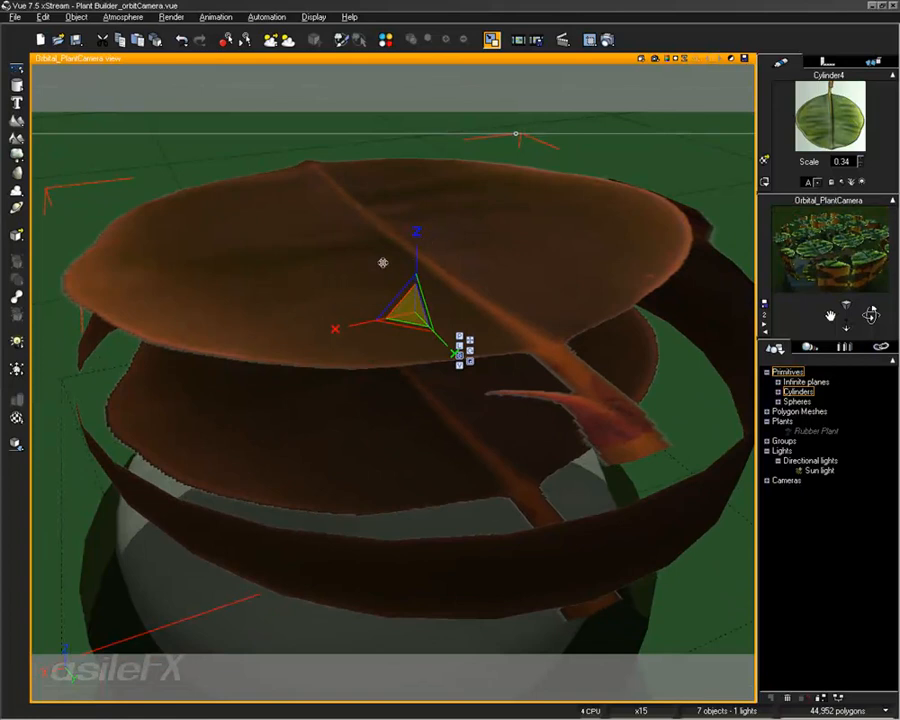
pyautogui.press('F11')
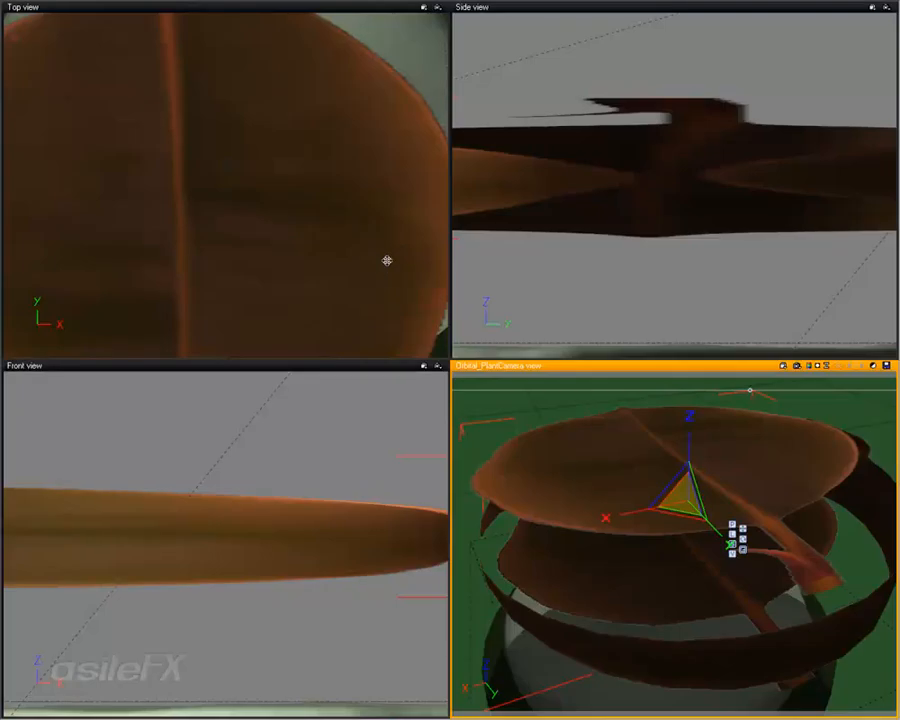
pyautogui.click(269, 205)
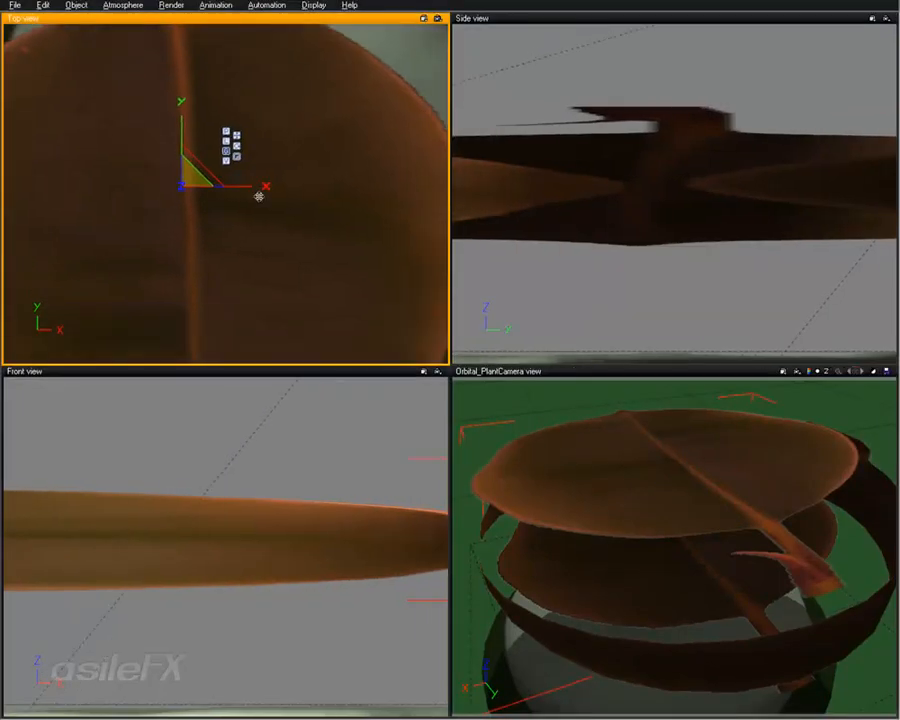
pyautogui.scroll(-5, 257, 197)
pyautogui.scroll(3, 257, 197)
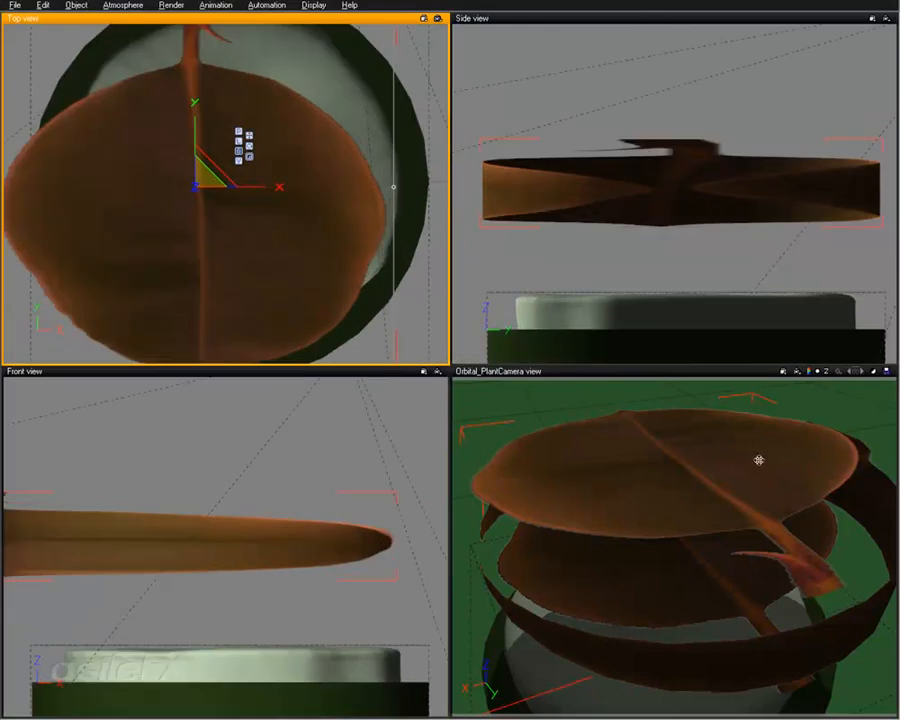
# Step: Reset the new cylinder's leaf material to the default material
pyautogui.press('F11')
pyautogui.rightClick(834, 120)
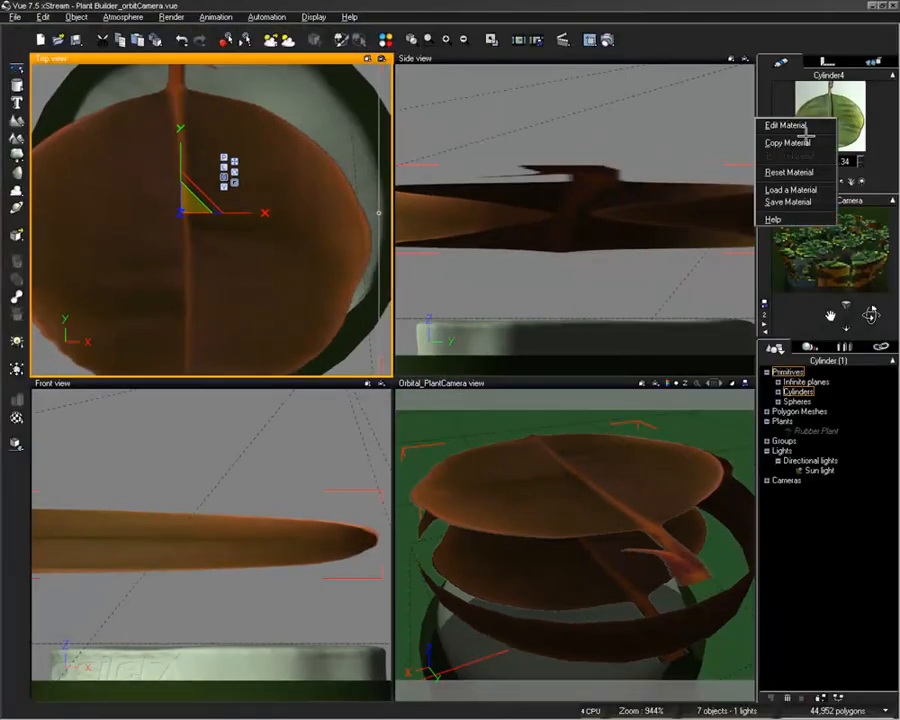
pyautogui.click(790, 172)
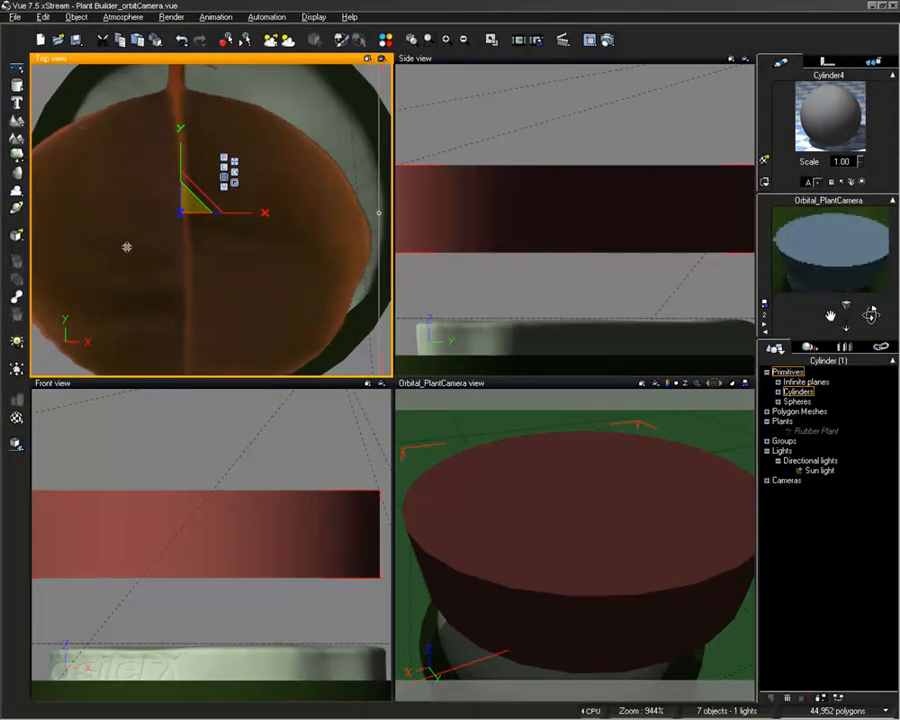
pyautogui.moveTo(250, 160); pyautogui.dragTo(268, 178, button='right')
# Step: Display the new cylinder as a wireframe to examine its polygon layout, and delete the cylinder
pyautogui.press('F11')
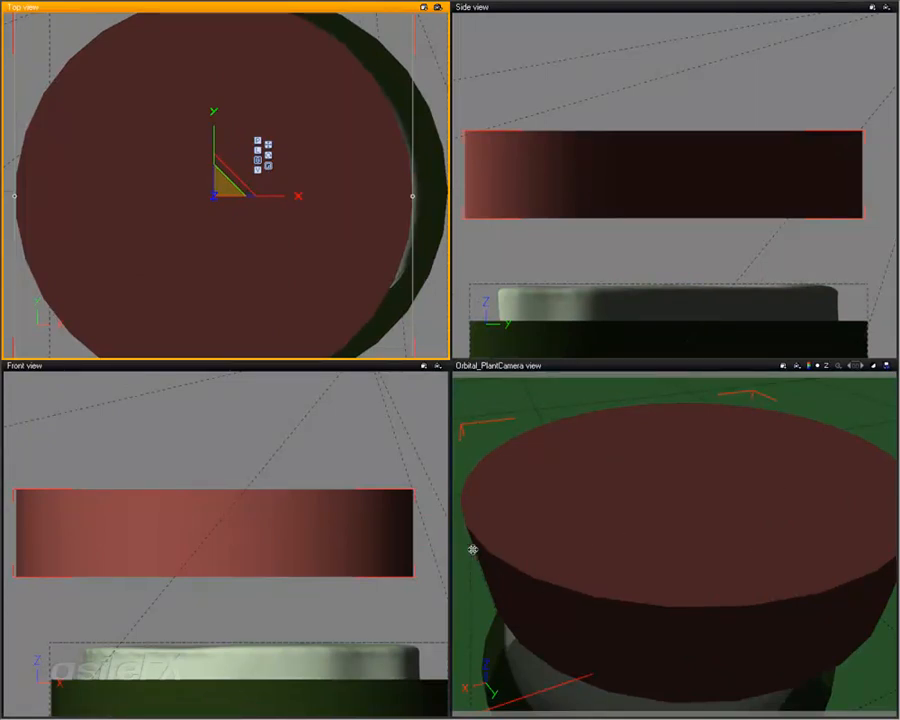
pyautogui.rightClick(692, 437)
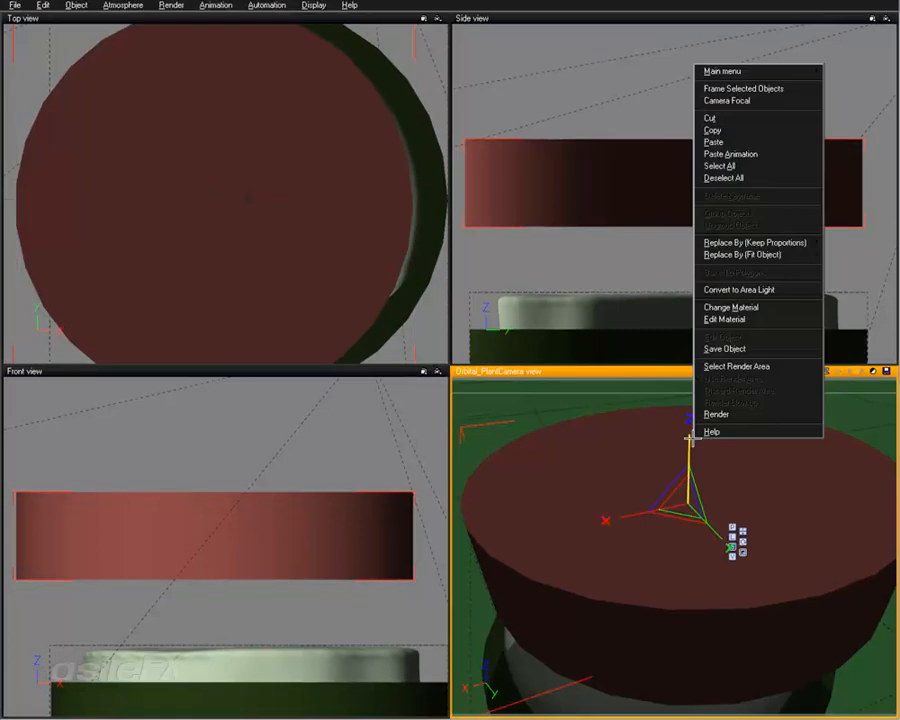
pyautogui.click(630, 461)
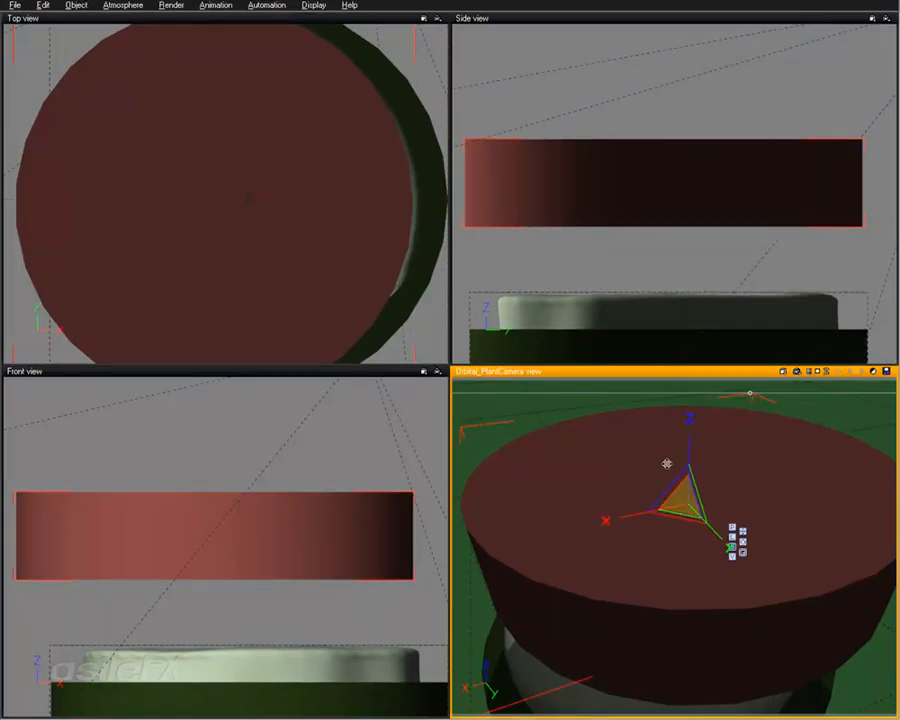
pyautogui.press('F7')
pyautogui.click(765, 178)
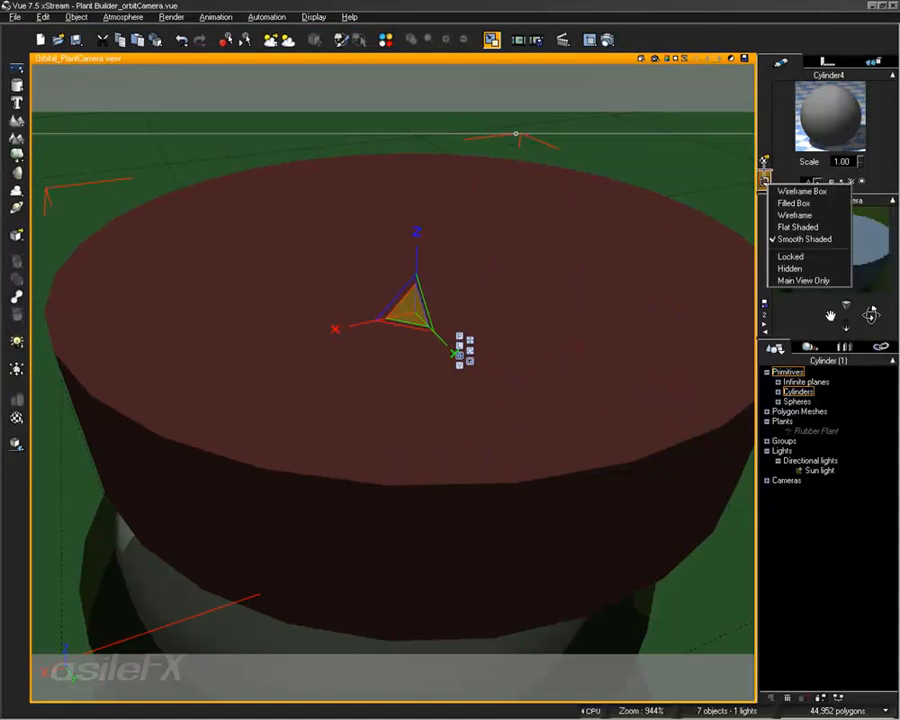
pyautogui.click(798, 215)
pyautogui.press('F7')
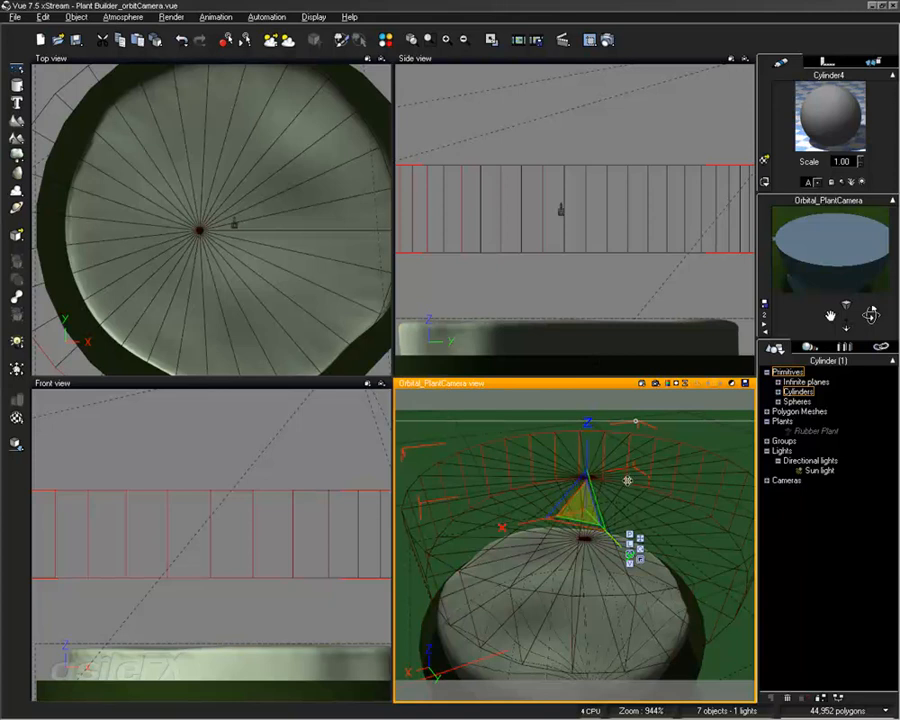
pyautogui.press('Delete')
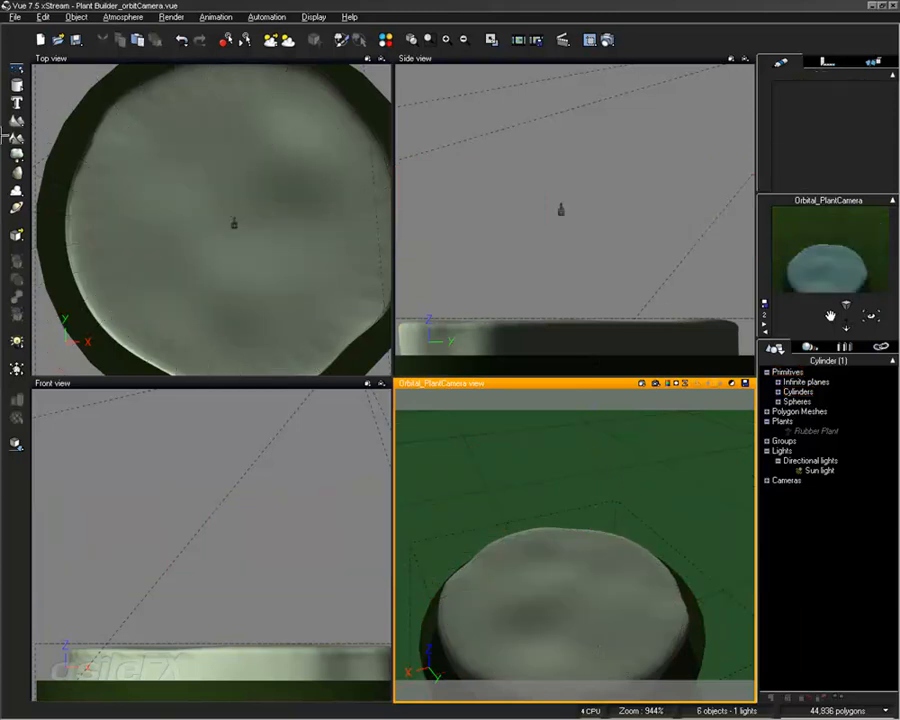
# Step: Add a cube primitive above the plant stand and reset its material to the default
pyautogui.moveTo(16, 84); pyautogui.dragTo(66, 88)
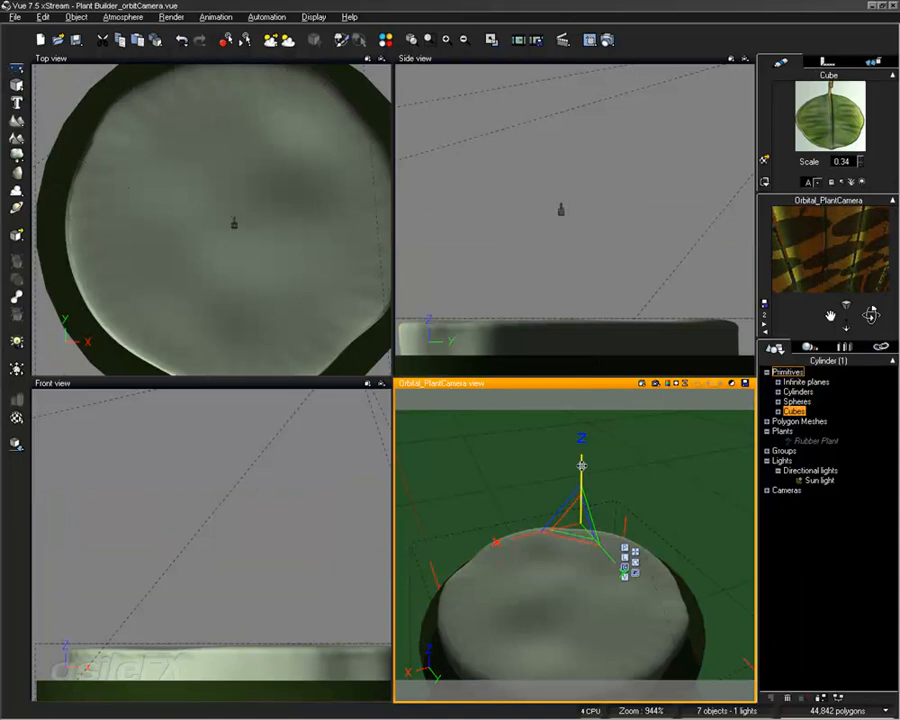
pyautogui.moveTo(582, 491); pyautogui.dragTo(588, 512)
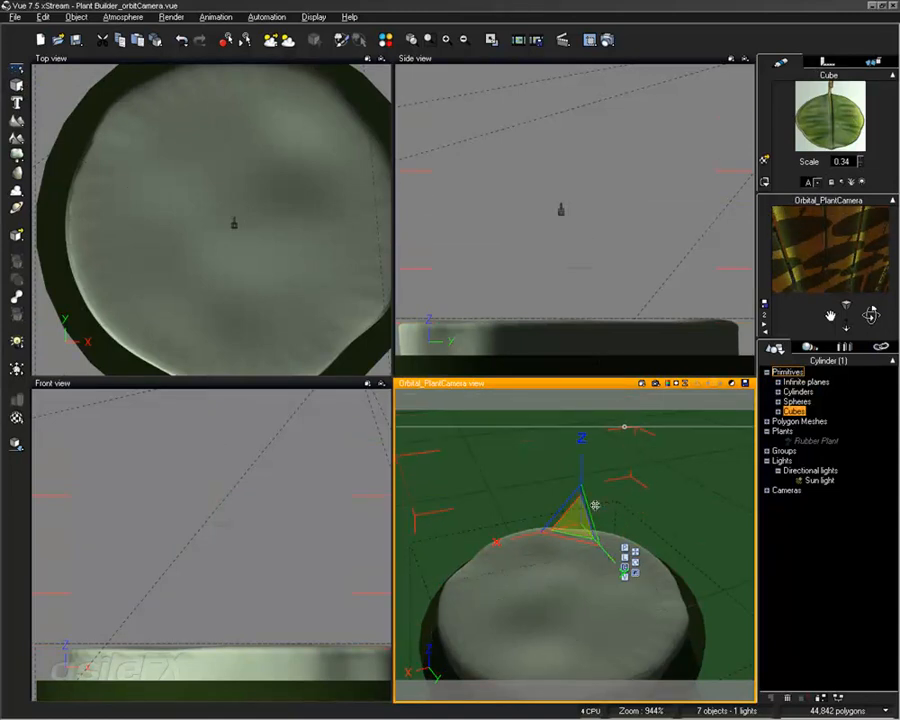
pyautogui.rightClick(830, 118)
pyautogui.click(795, 166)
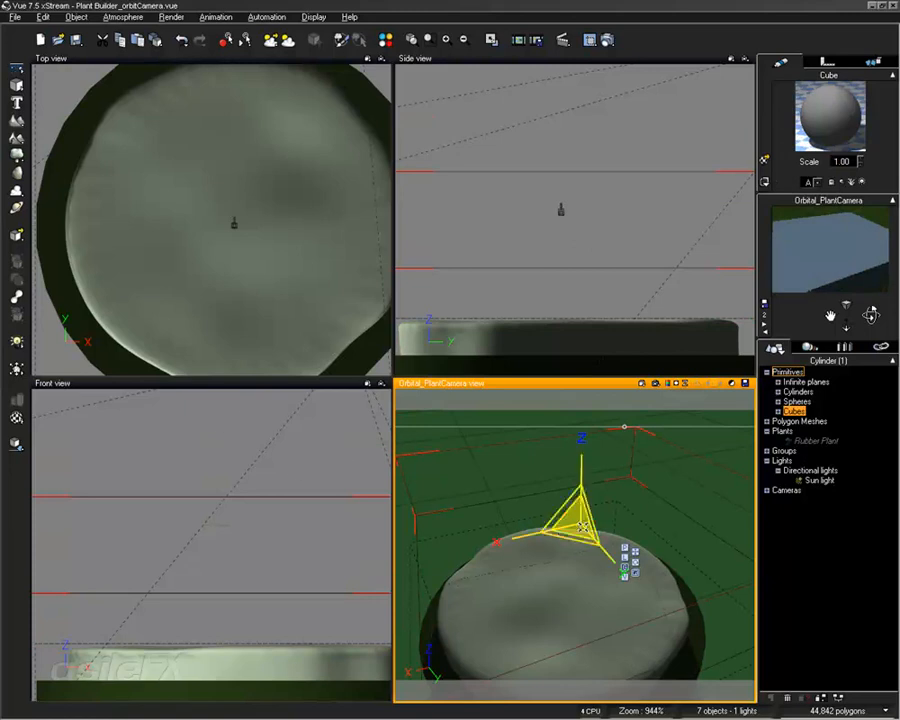
# Step: Scale the cube down along X and Y into a flat, square block over the stand's top
pyautogui.moveTo(544, 530); pyautogui.dragTo(538, 533)
pyautogui.moveTo(604, 549)
pyautogui.mouseDown()
pyautogui.moveTo(599, 533)
pyautogui.moveTo(593, 539)
pyautogui.mouseUp()
pyautogui.moveTo(529, 532); pyautogui.dragTo(540, 531)
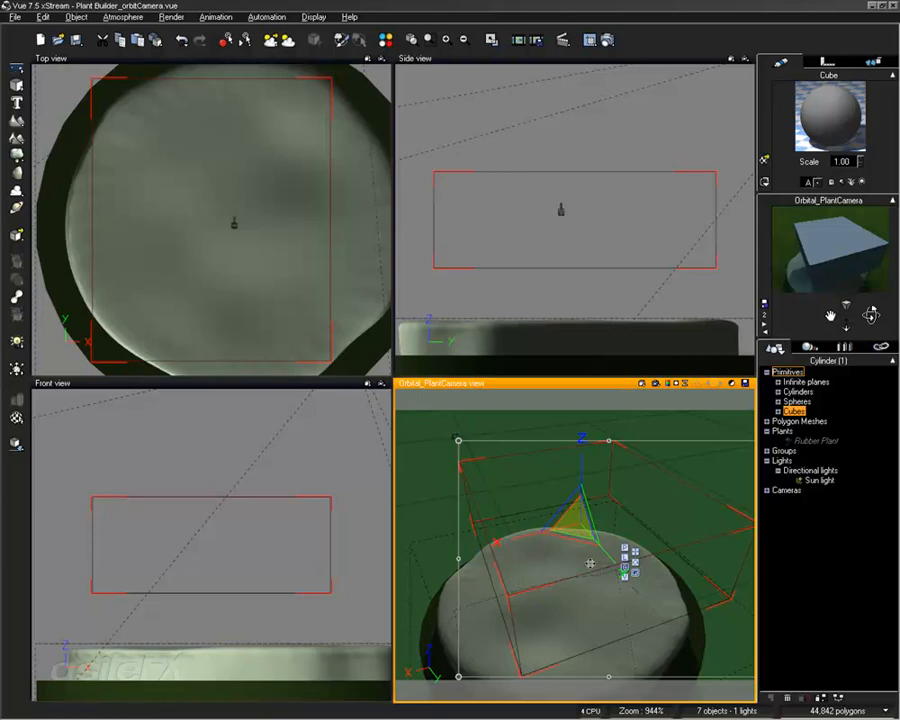
pyautogui.moveTo(609, 553); pyautogui.dragTo(608, 549)
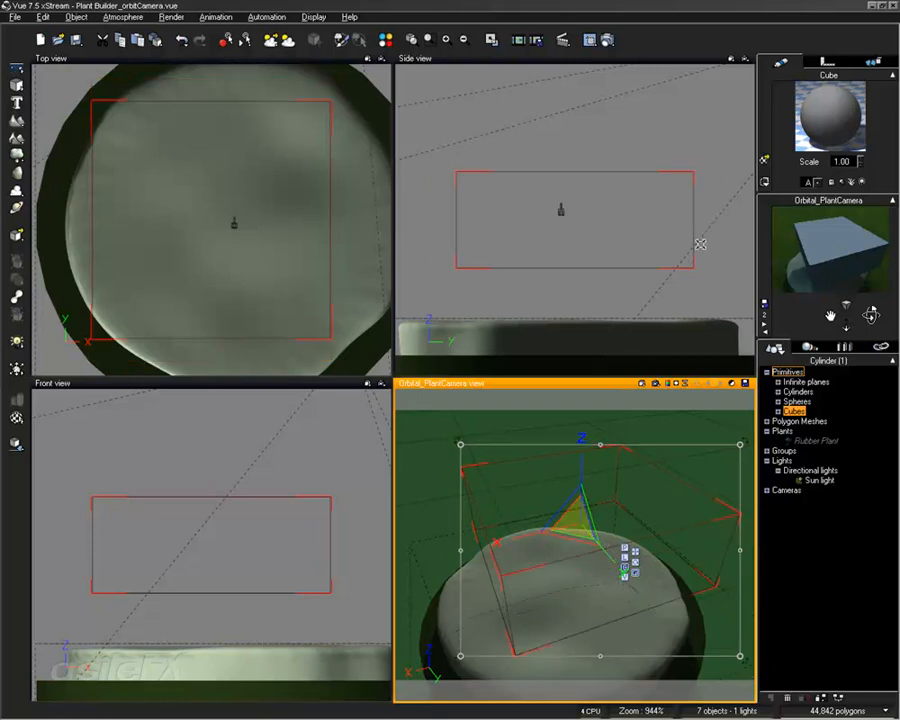
# Step: Set the cube material's bump depth to 3 and open its bump production function for editing
pyautogui.doubleClick(835, 118)
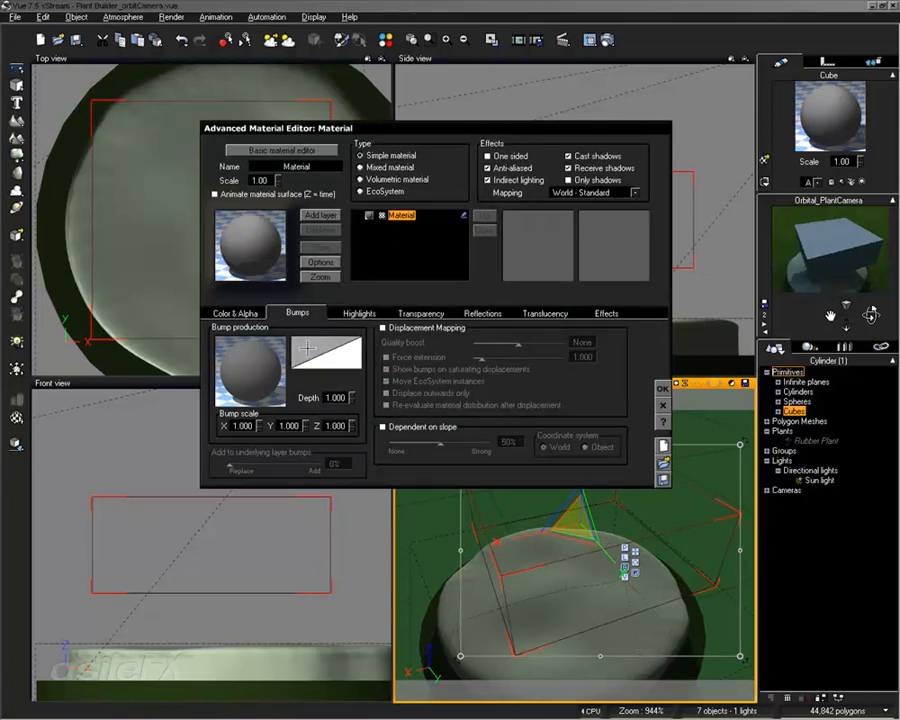
pyautogui.doubleClick(336, 397)
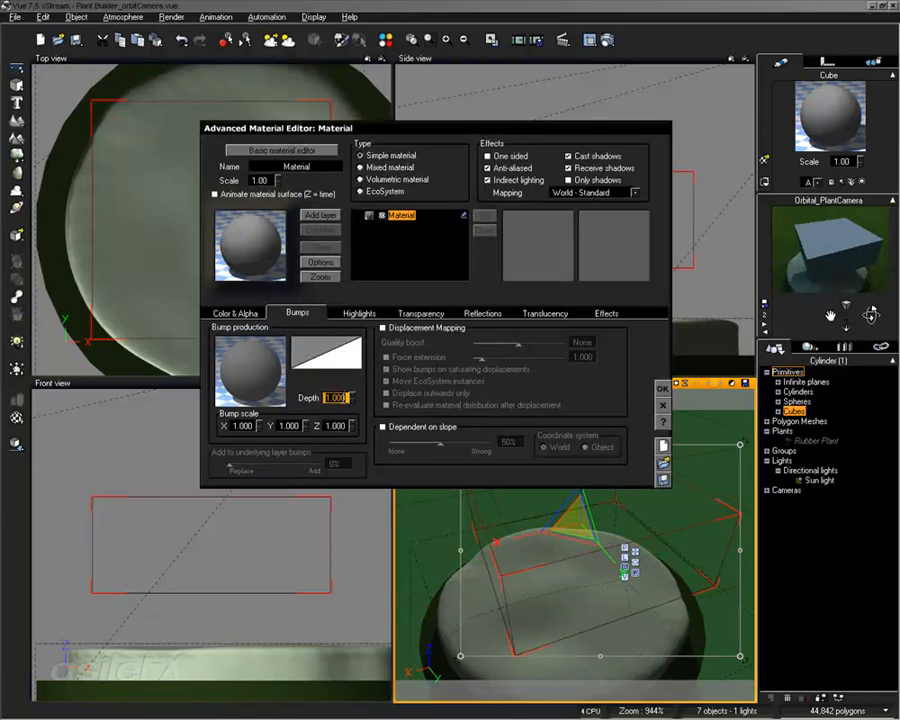
pyautogui.write('3')
pyautogui.rightClick(327, 378)
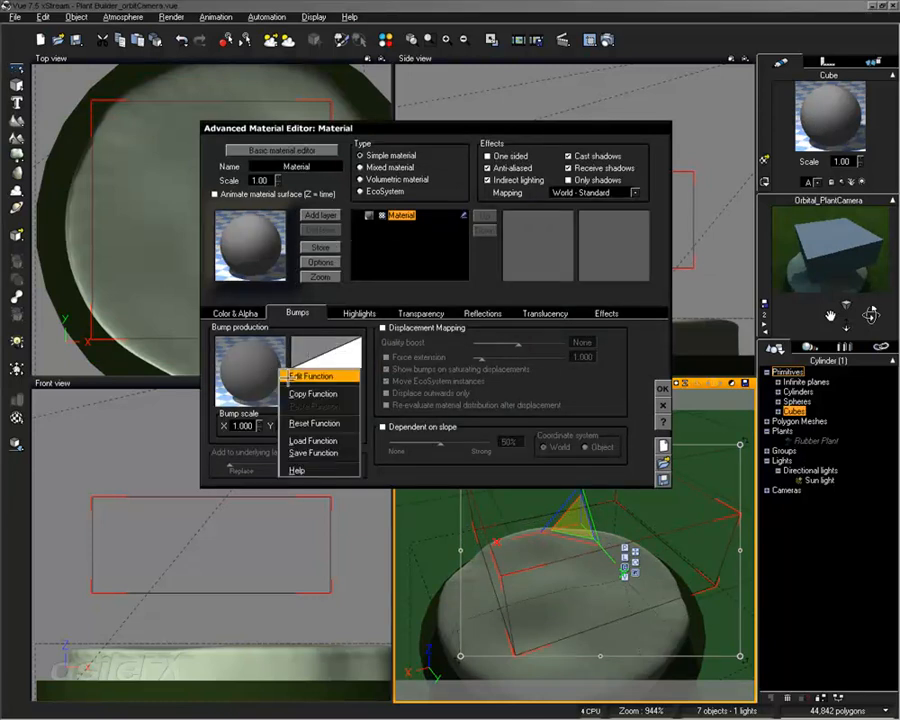
pyautogui.click(311, 373)
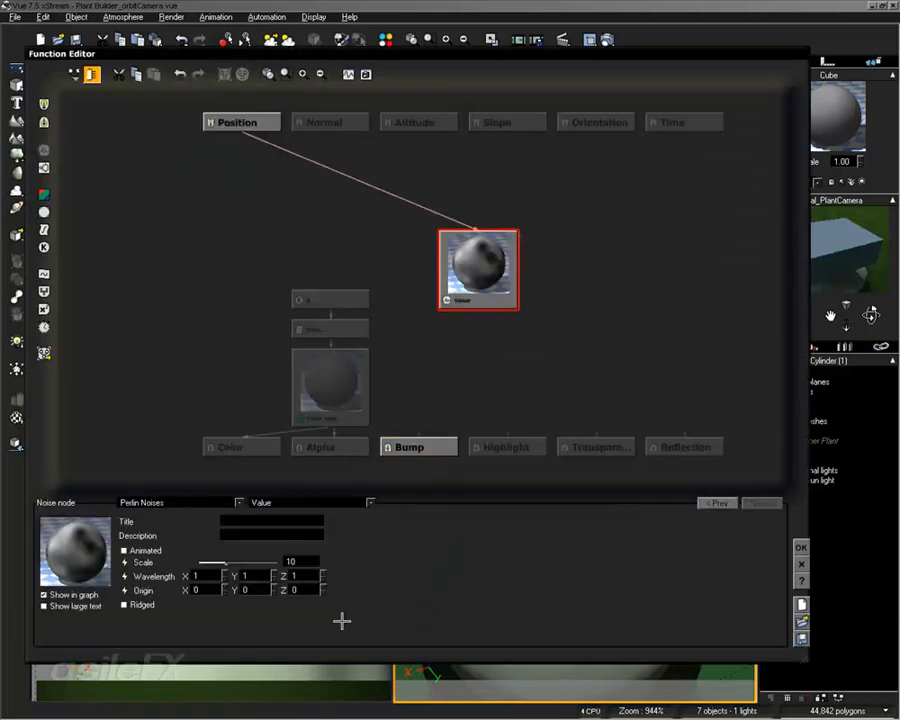
# Step: Set the cube's bump noise to a Perlin Gradient with scale about 7.65, connect it to the Bump output and accept the material
pyautogui.click(290, 505)
pyautogui.click(297, 525)
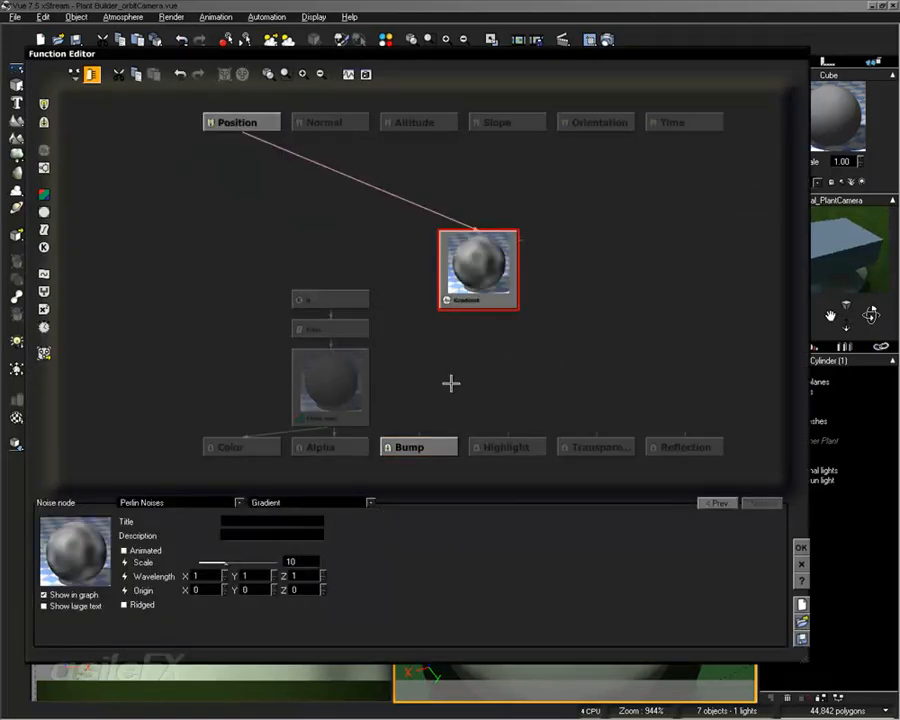
pyautogui.moveTo(418, 430); pyautogui.dragTo(478, 296)
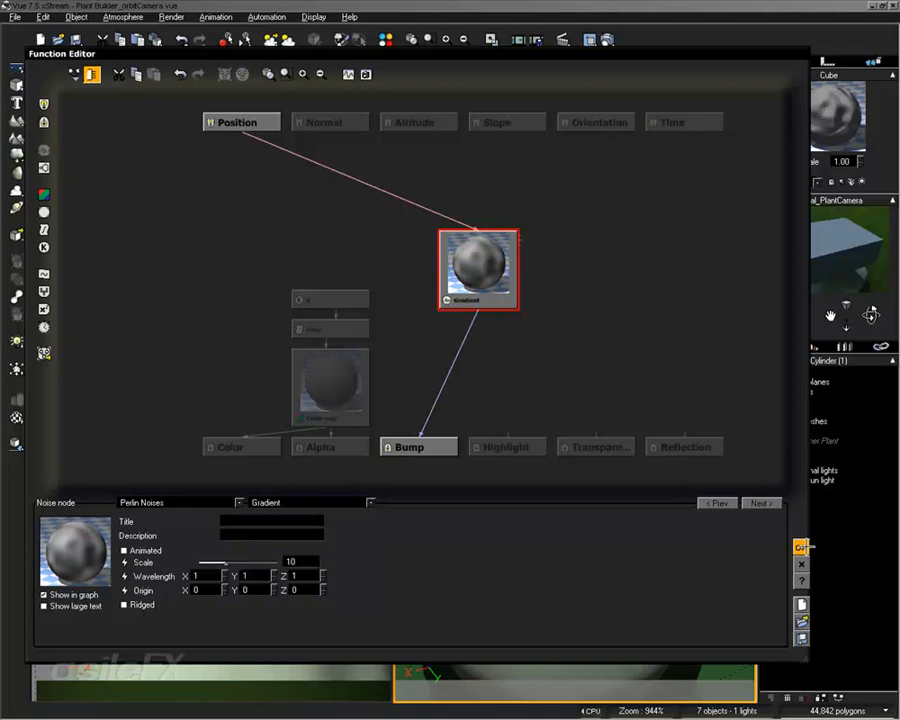
pyautogui.moveTo(203, 563); pyautogui.dragTo(225, 562)
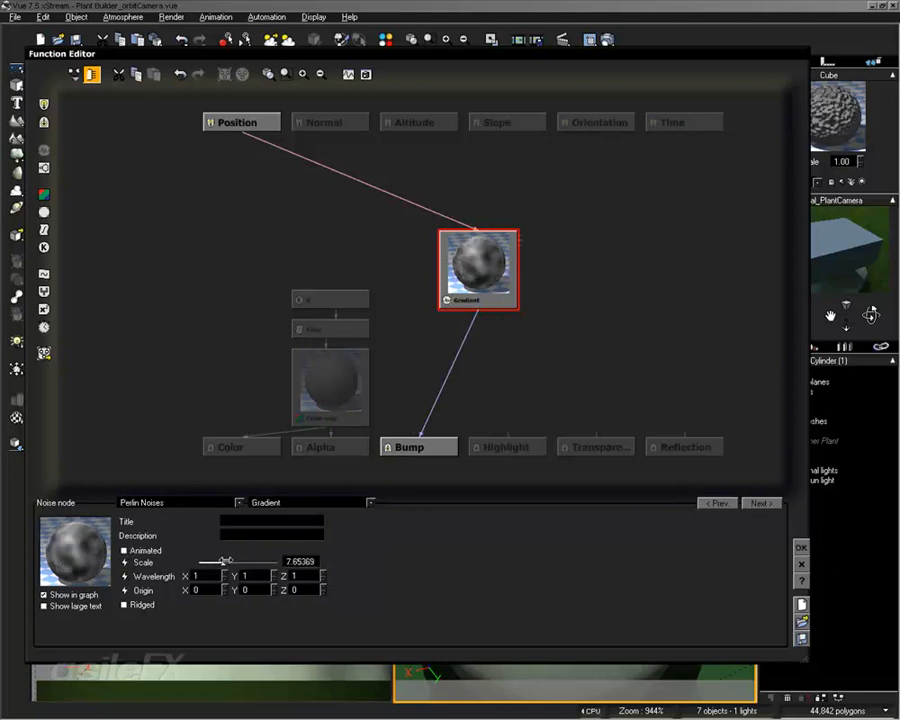
pyautogui.click(801, 547)
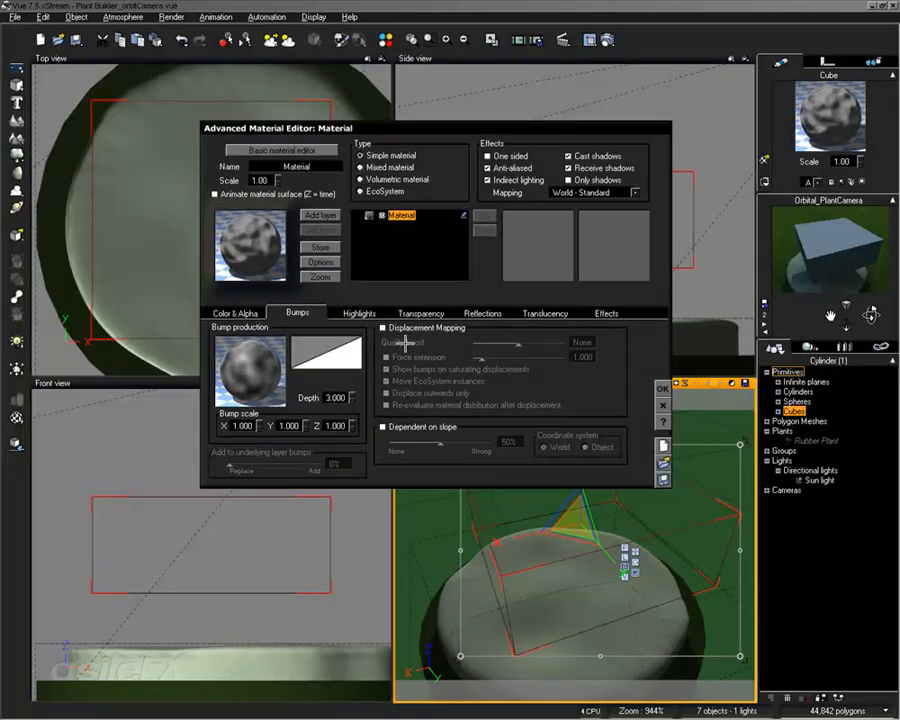
pyautogui.click(662, 389)
# Step: Check the estimated vertex and polygon numbers for baking the cube without displacement, and cancel the bake
pyautogui.rightClick(521, 466)
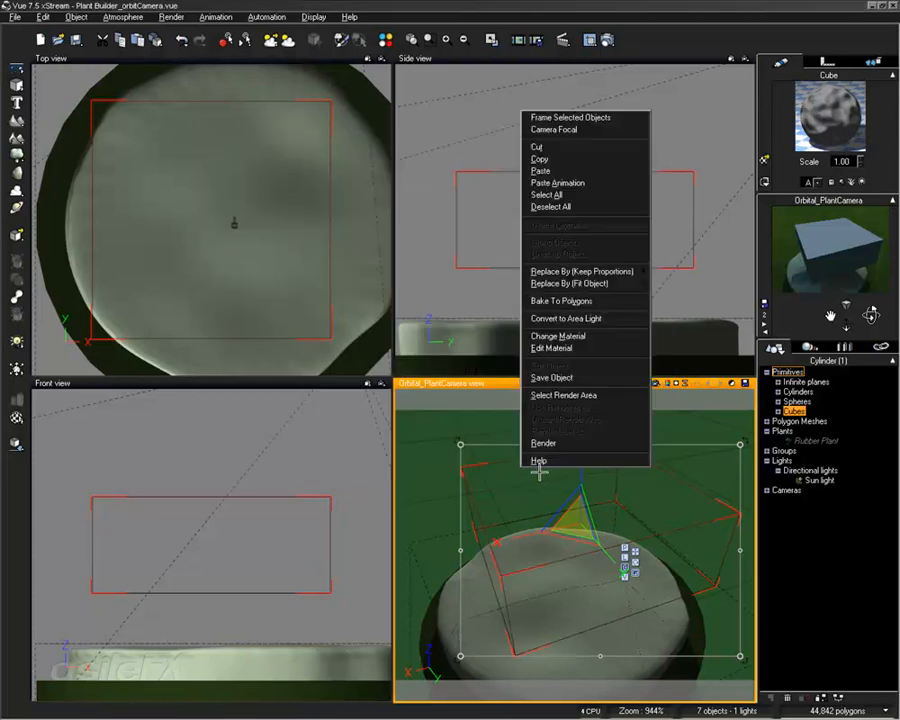
pyautogui.click(586, 300)
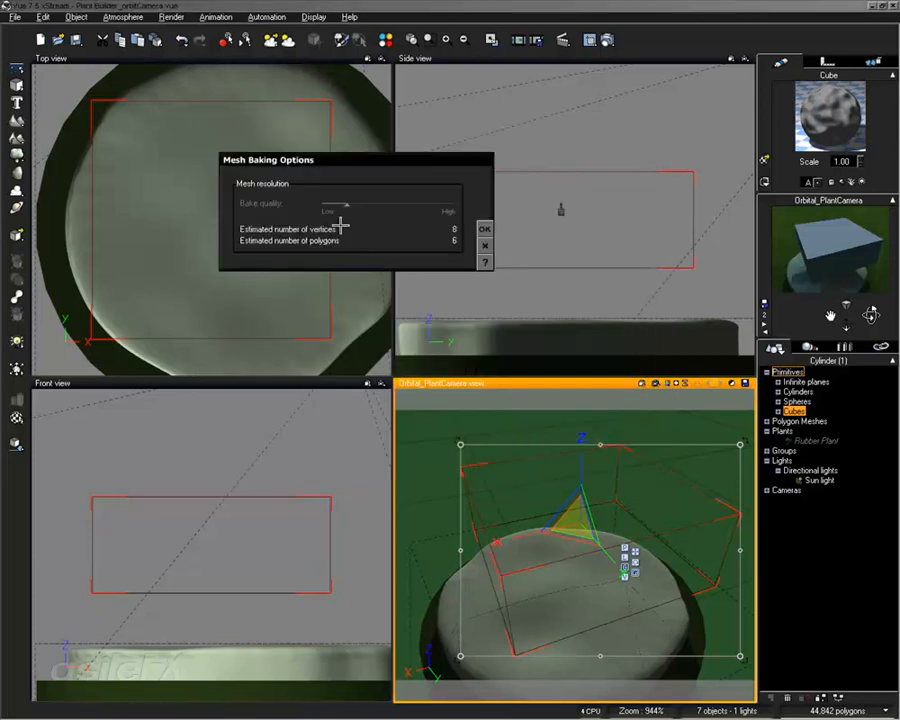
pyautogui.click(486, 245)
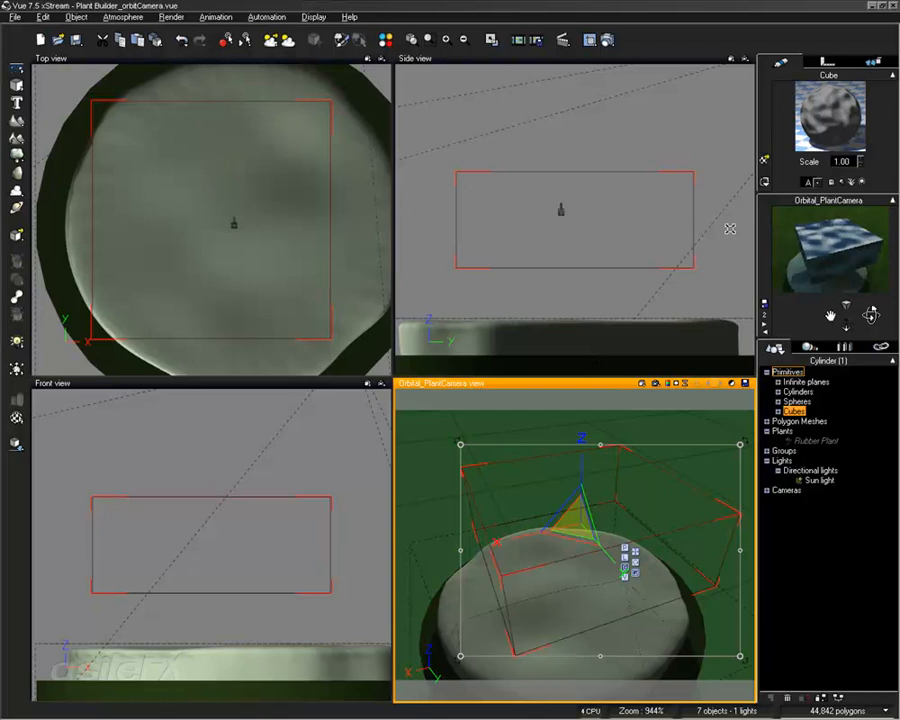
# Step: Enable displacement mapping on the cube's material, displacing outwards only with material distribution re-evaluated, and raise the quality boost
pyautogui.click(766, 182)
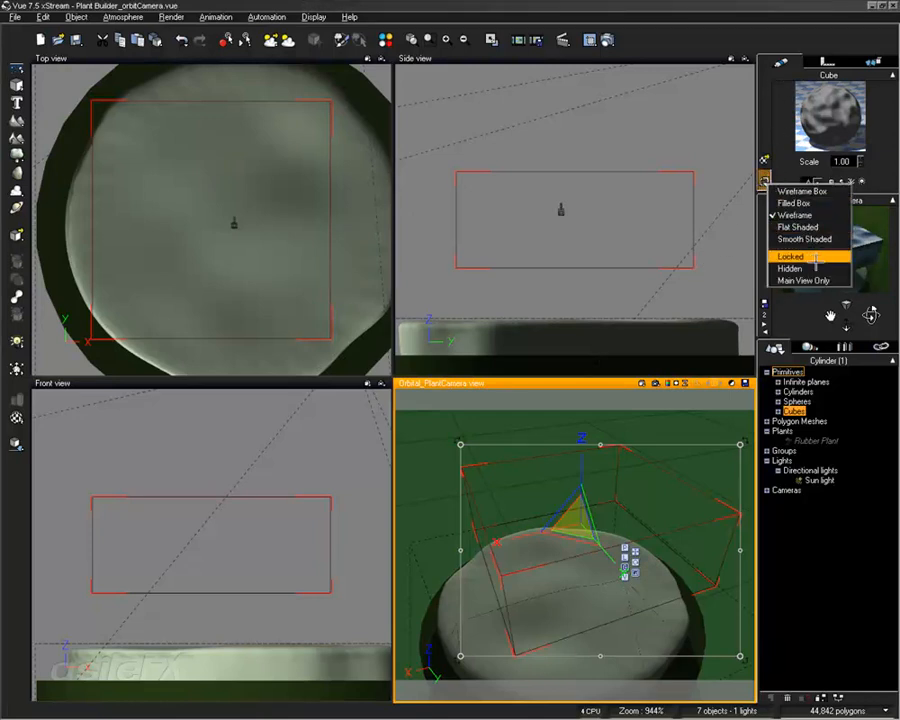
pyautogui.click(795, 227)
pyautogui.doubleClick(829, 115)
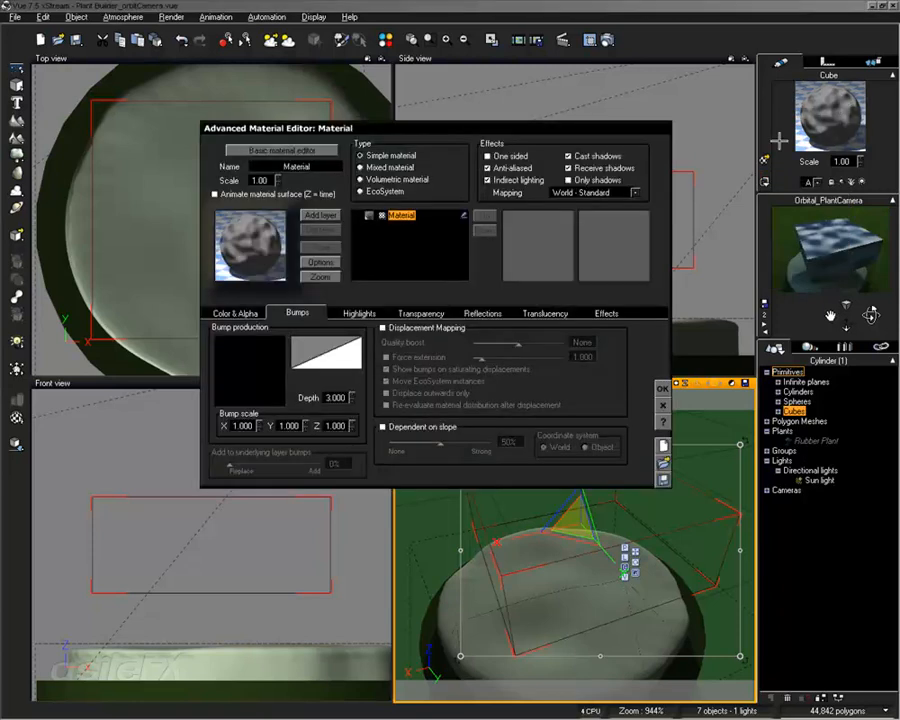
pyautogui.click(382, 328)
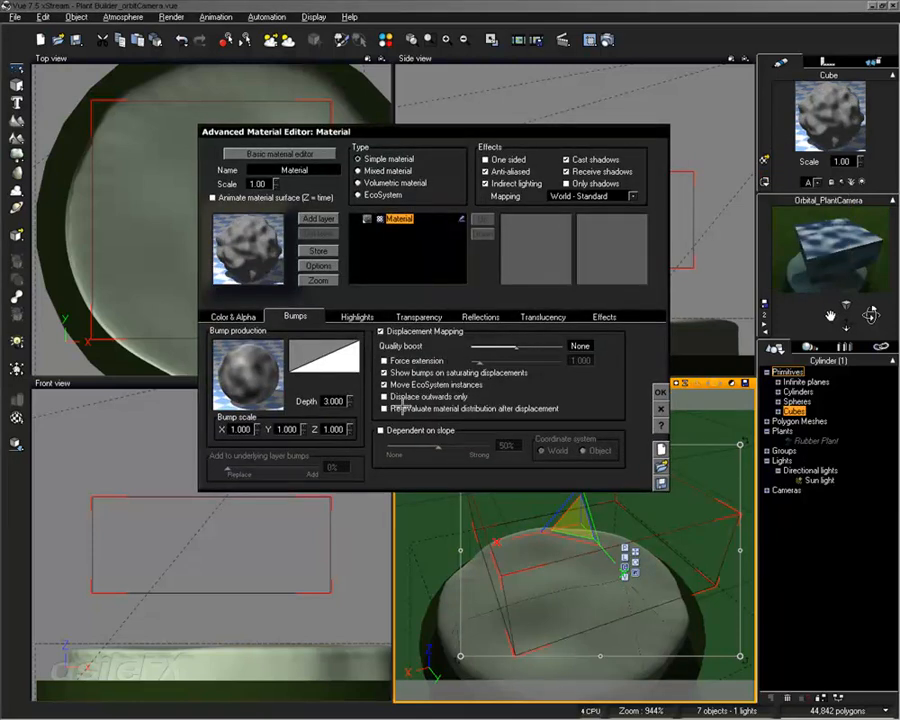
pyautogui.click(415, 397)
pyautogui.click(427, 409)
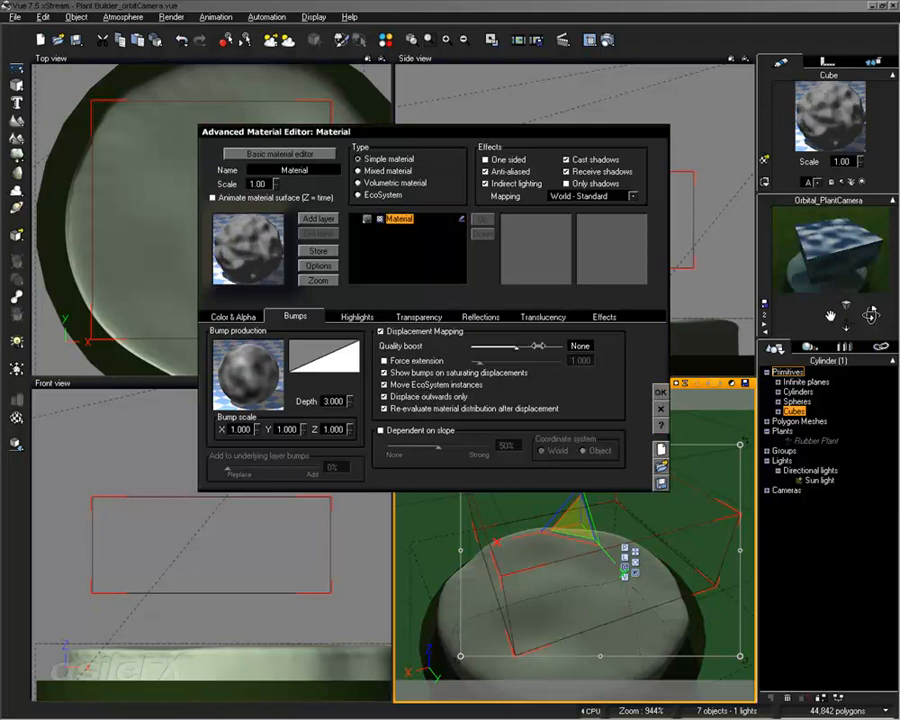
pyautogui.moveTo(515, 347); pyautogui.dragTo(536, 345)
pyautogui.click(660, 392)
# Step: Try baking the displaced cube to polygons at an increased bake quality, and undo the bake
pyautogui.rightClick(573, 511)
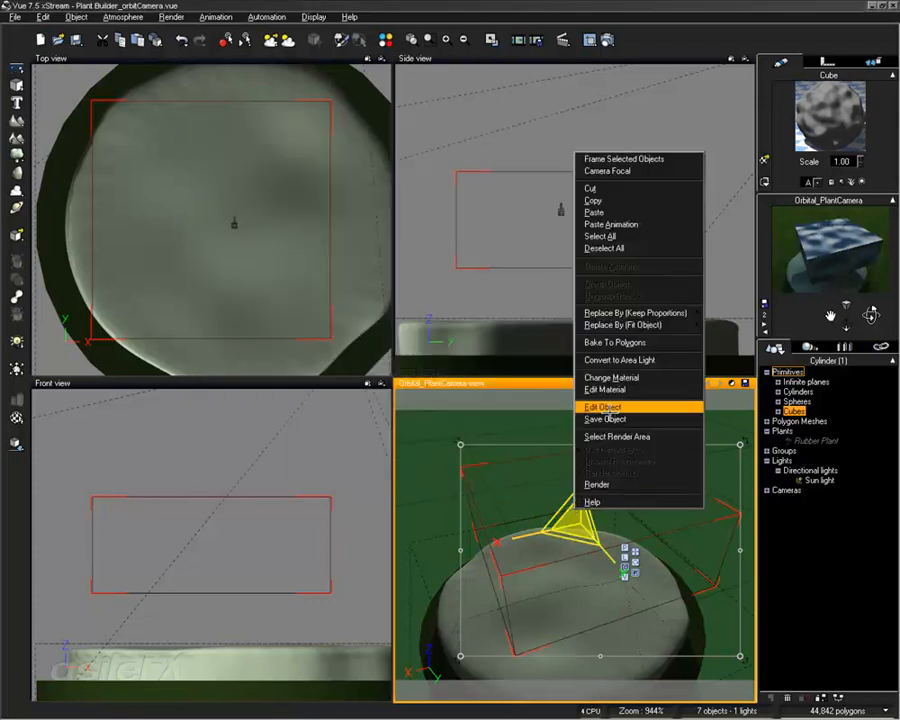
pyautogui.click(605, 340)
pyautogui.moveTo(379, 193); pyautogui.dragTo(409, 206)
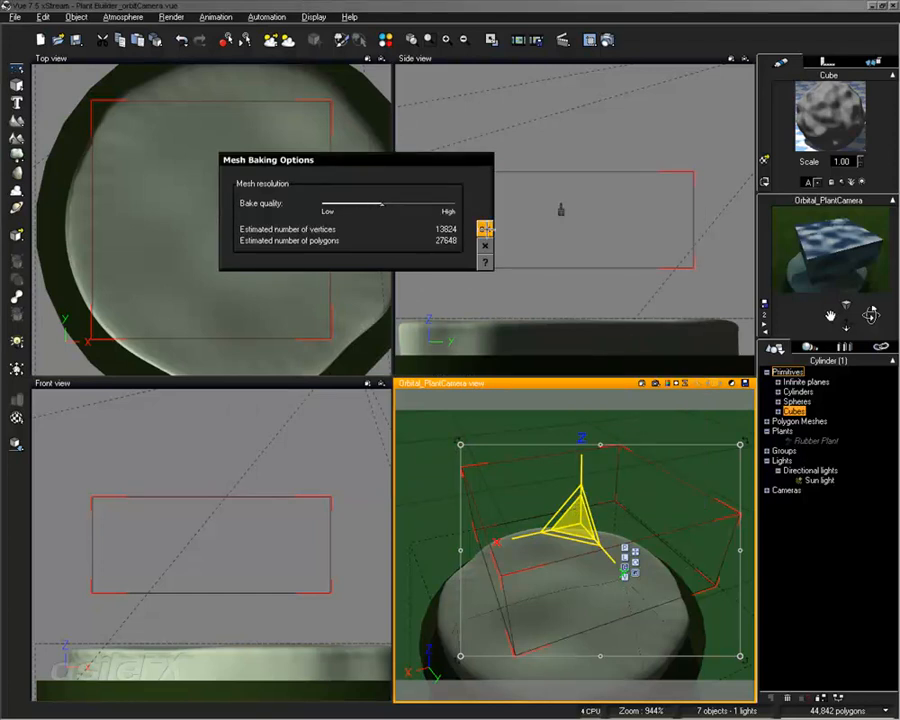
pyautogui.click(484, 228)
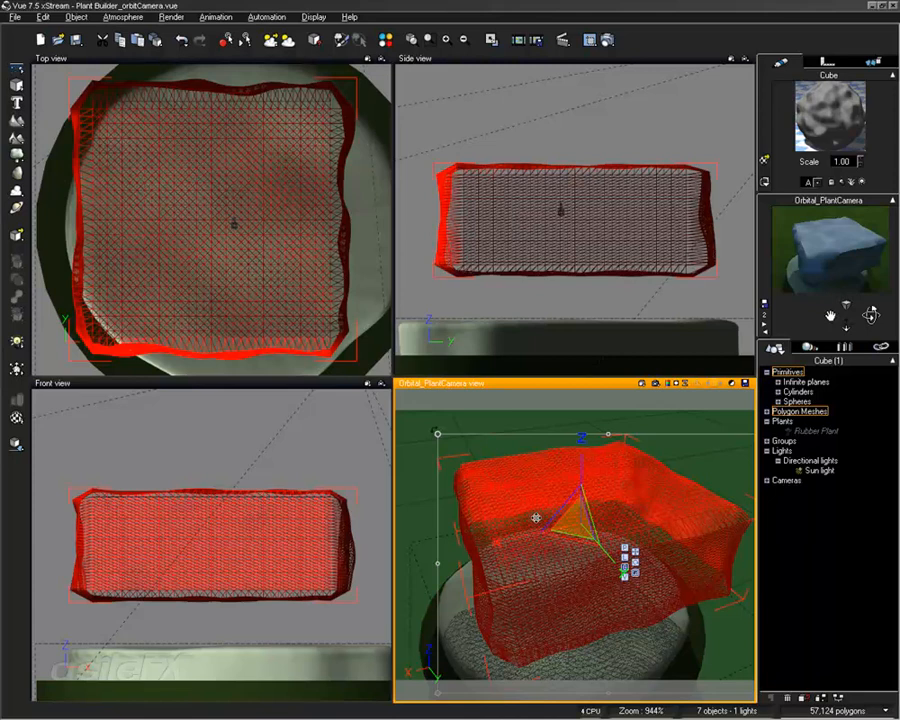
pyautogui.hotkey('ctrl', 'z')
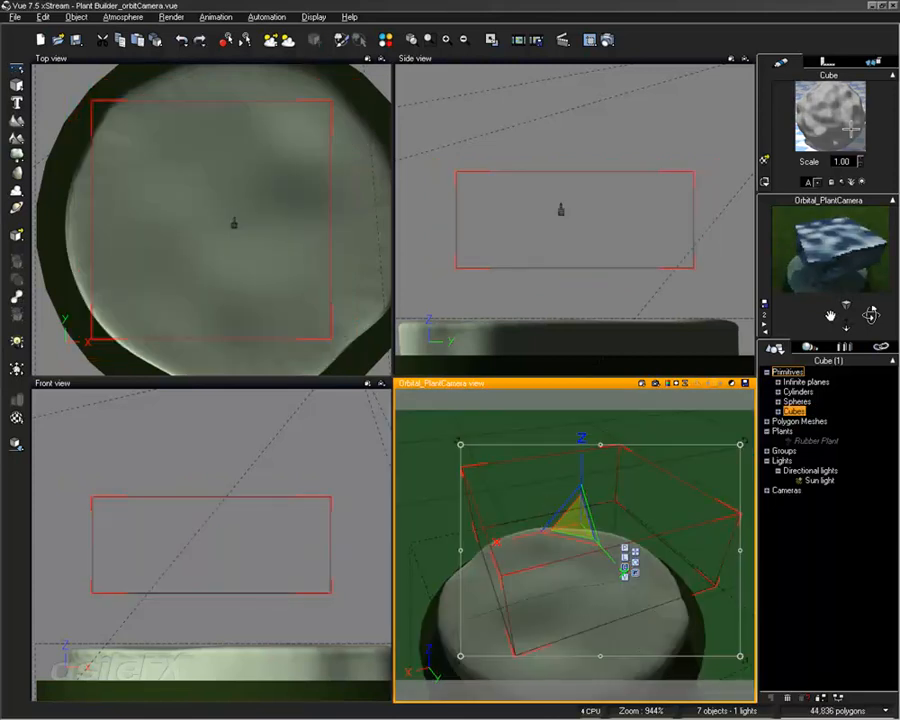
# Step: Set the displacement quality boost of the cube's material to +2.9
pyautogui.doubleClick(840, 106)
pyautogui.moveTo(528, 345); pyautogui.dragTo(547, 345)
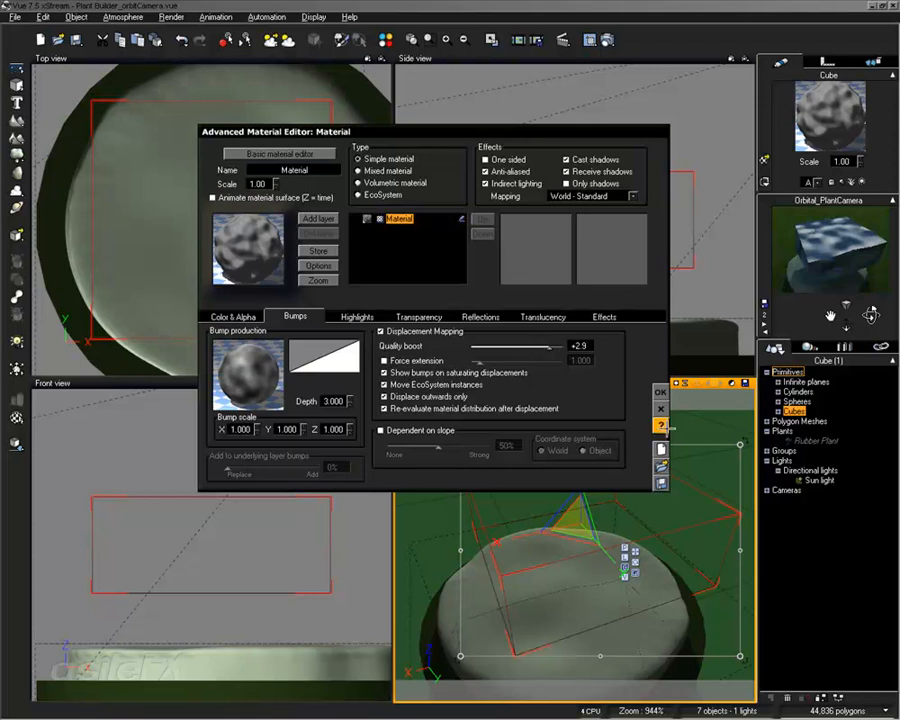
pyautogui.click(660, 391)
# Step: Bake the cube to a denser polygon mesh with the bake quality raised
pyautogui.rightClick(557, 125)
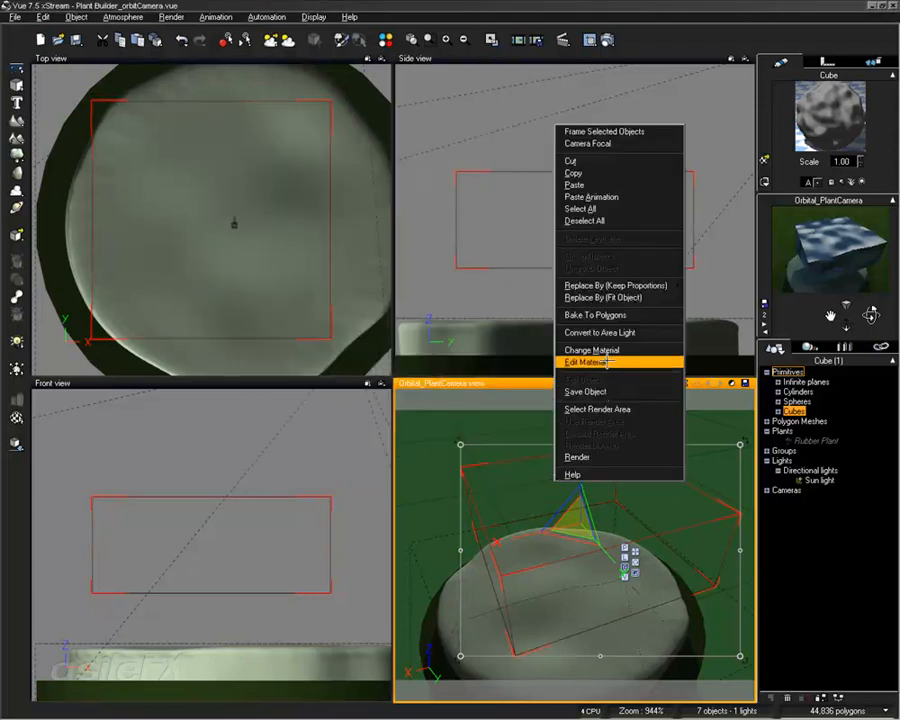
pyautogui.click(567, 314)
pyautogui.moveTo(350, 203); pyautogui.dragTo(404, 203)
pyautogui.click(484, 228)
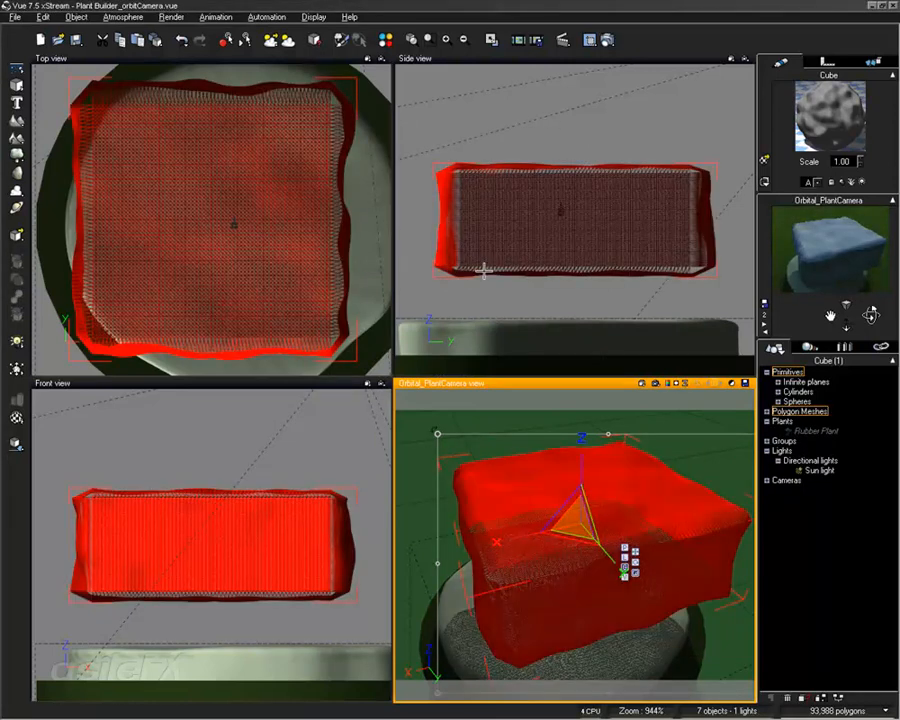
# Step: Decimate the baked cube mesh by a light amount in its polygon mesh options
pyautogui.doubleClick(505, 498)
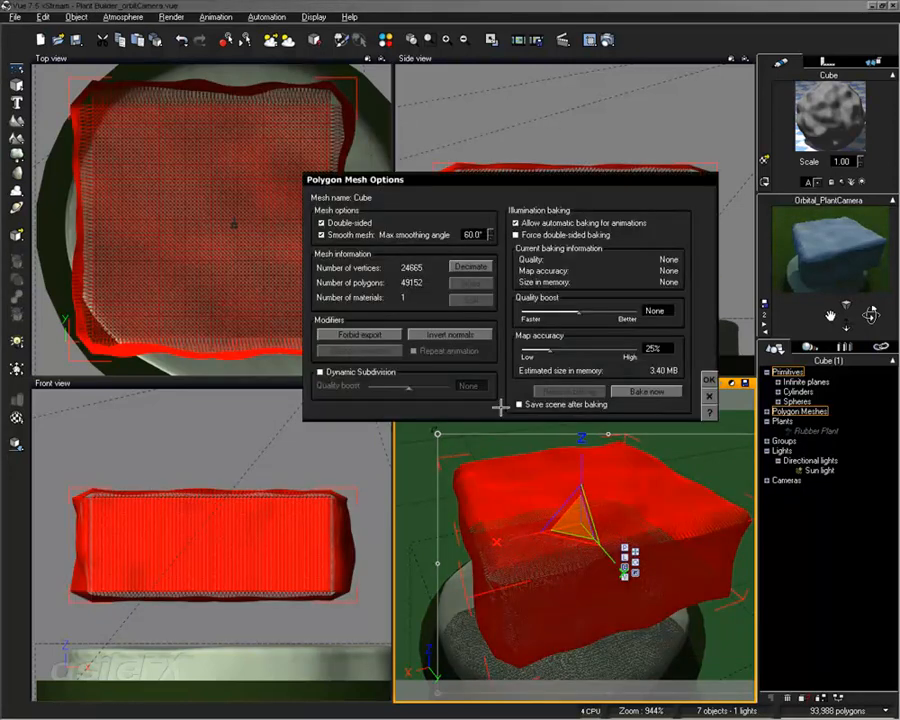
pyautogui.click(480, 238)
pyautogui.click(471, 266)
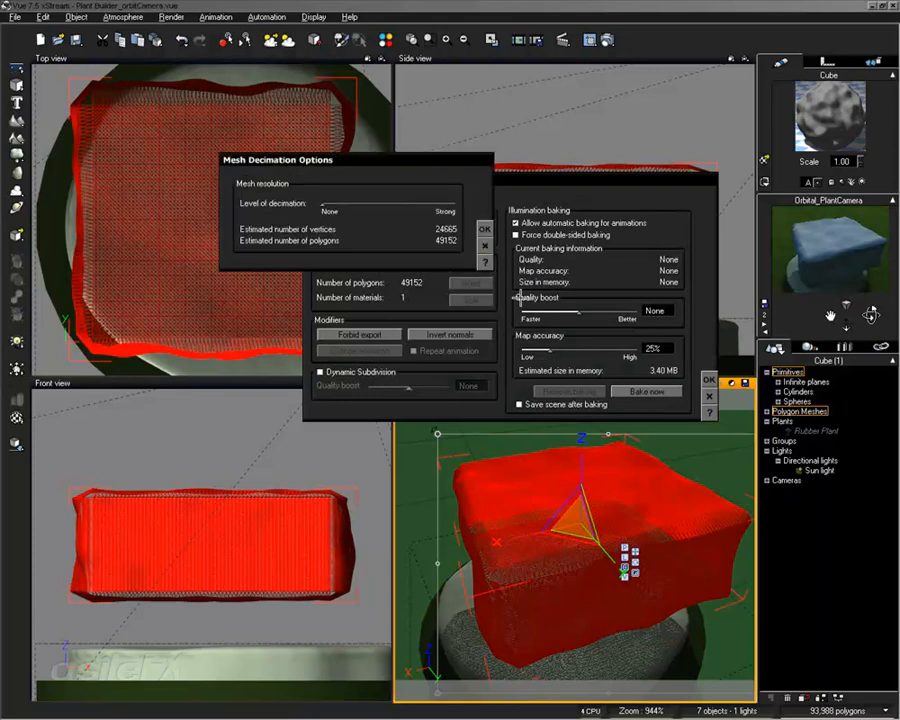
pyautogui.click(342, 201)
pyautogui.click(484, 229)
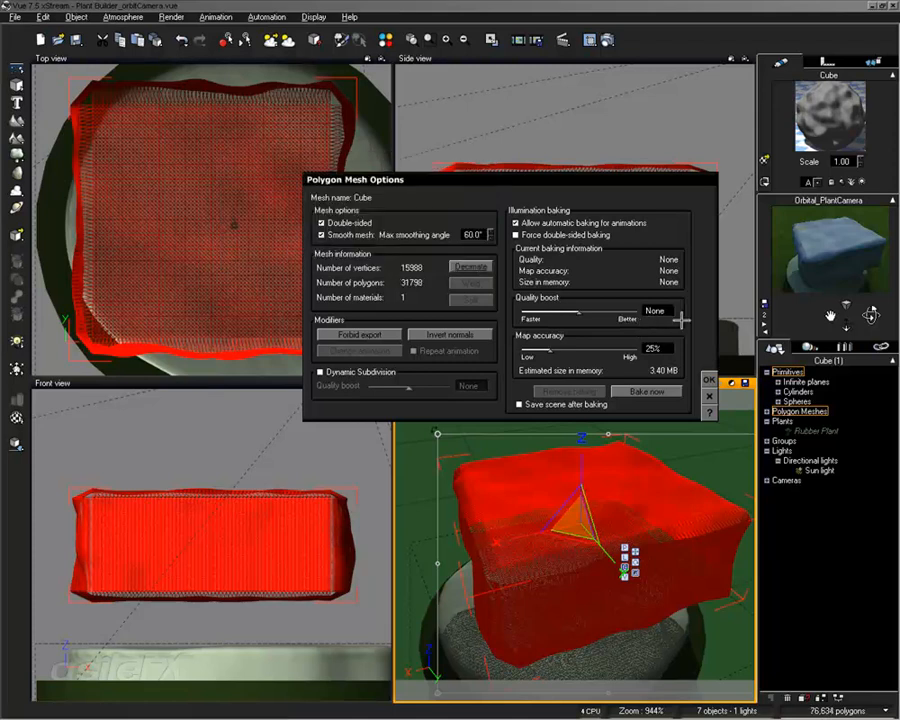
pyautogui.click(708, 379)
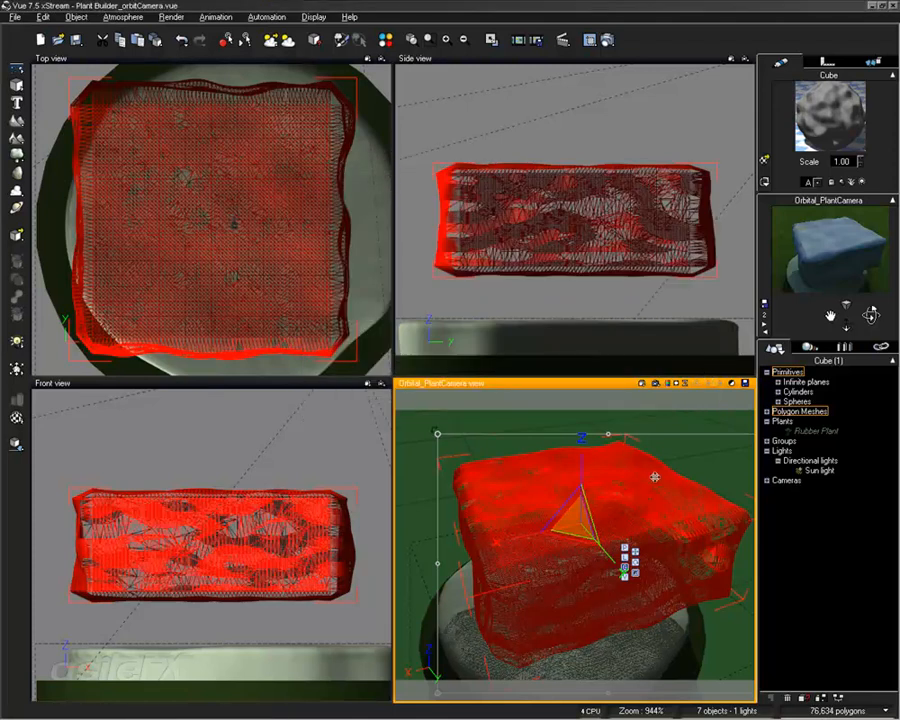
# Step: Preview the decimated cube as a render in the camera view, and delete the cube
pyautogui.click(659, 383)
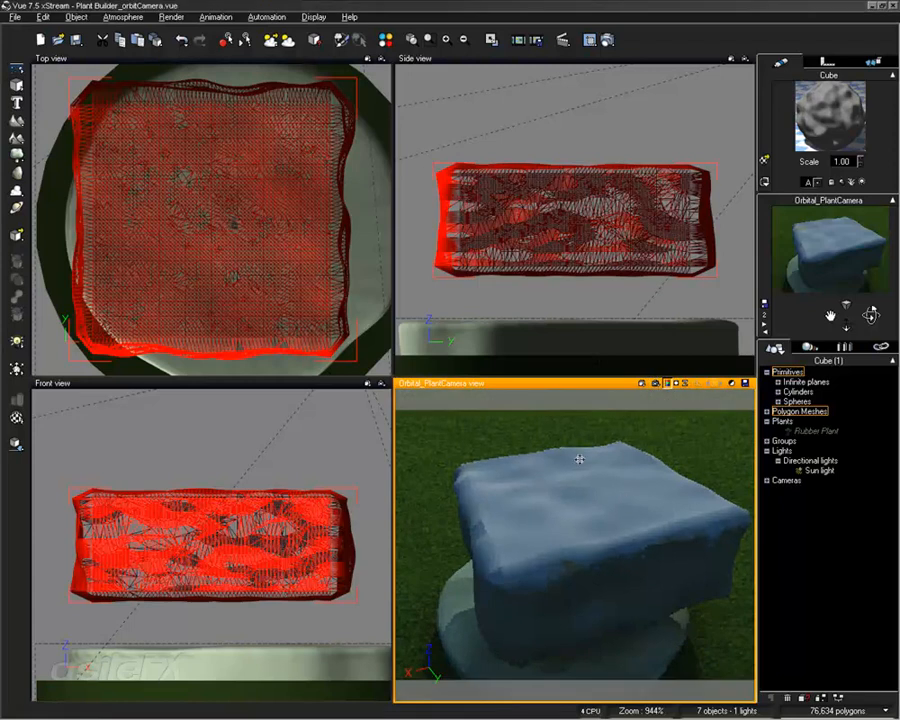
pyautogui.click(647, 508)
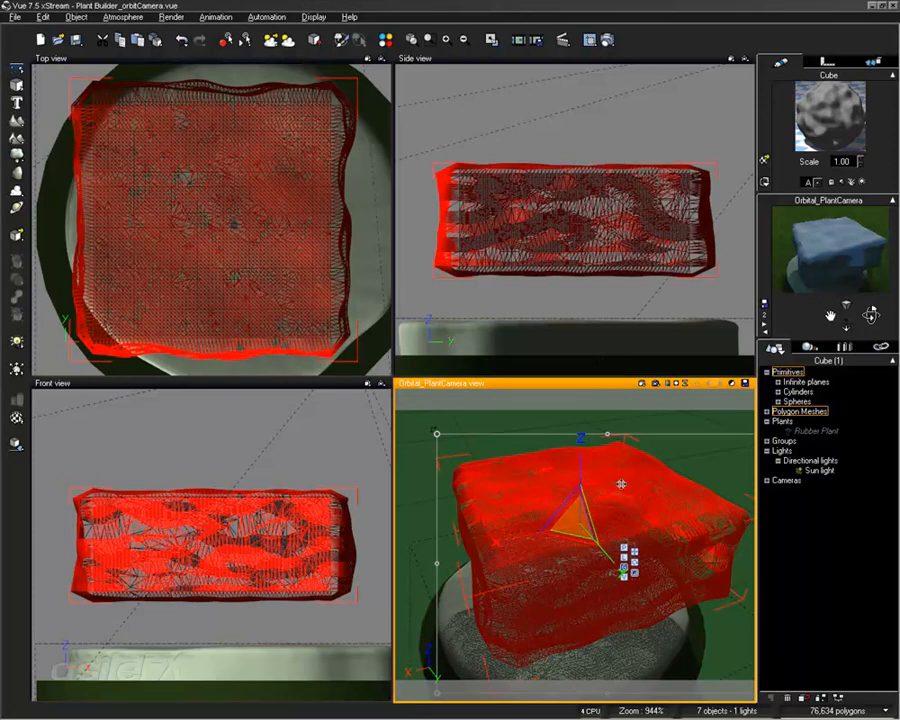
pyautogui.press('Delete')
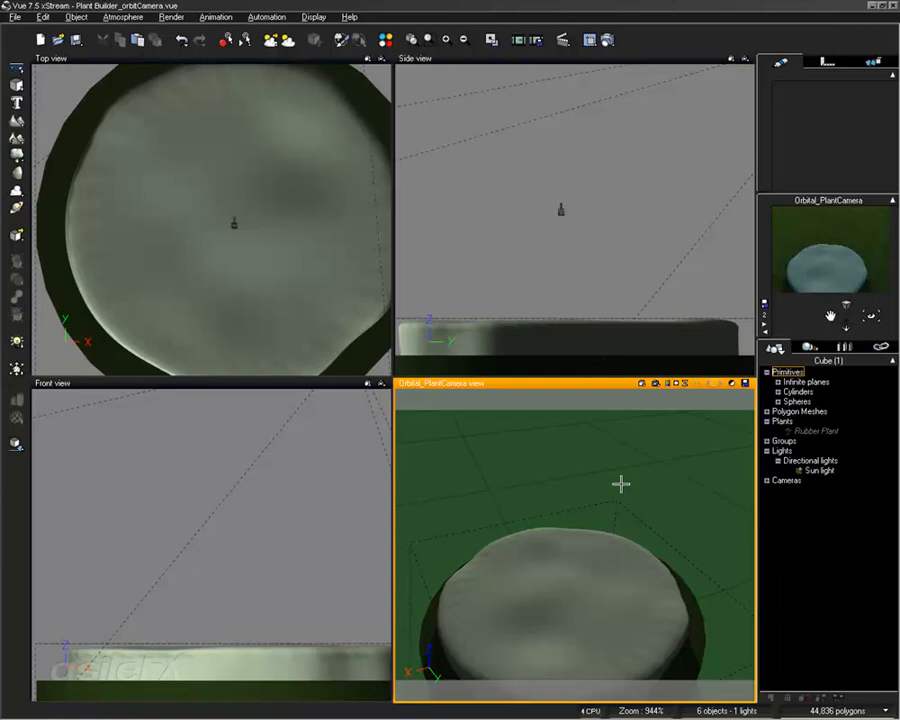
# Step: Maximise the Orbital_PlantCamera view and select the Ground infinite plane
pyautogui.doubleClick(562, 383)
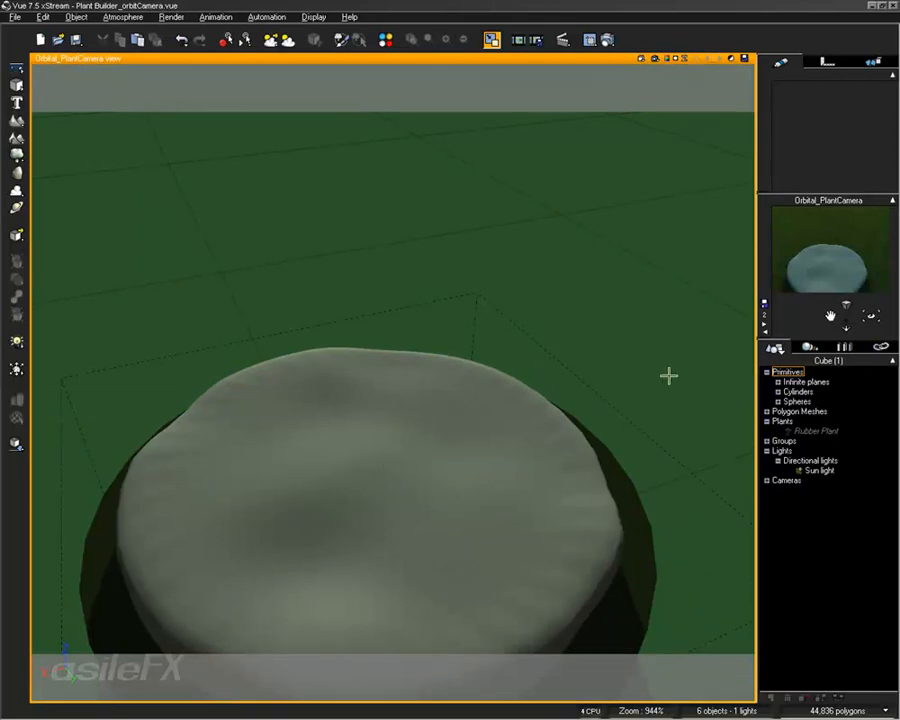
pyautogui.click(464, 487)
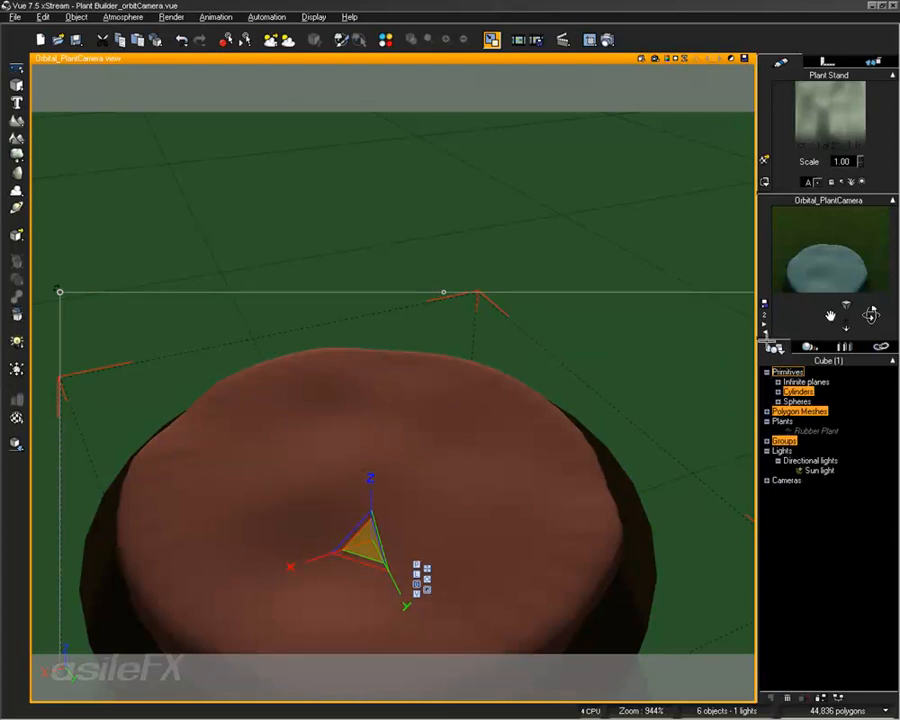
pyautogui.click(777, 382)
pyautogui.click(815, 391)
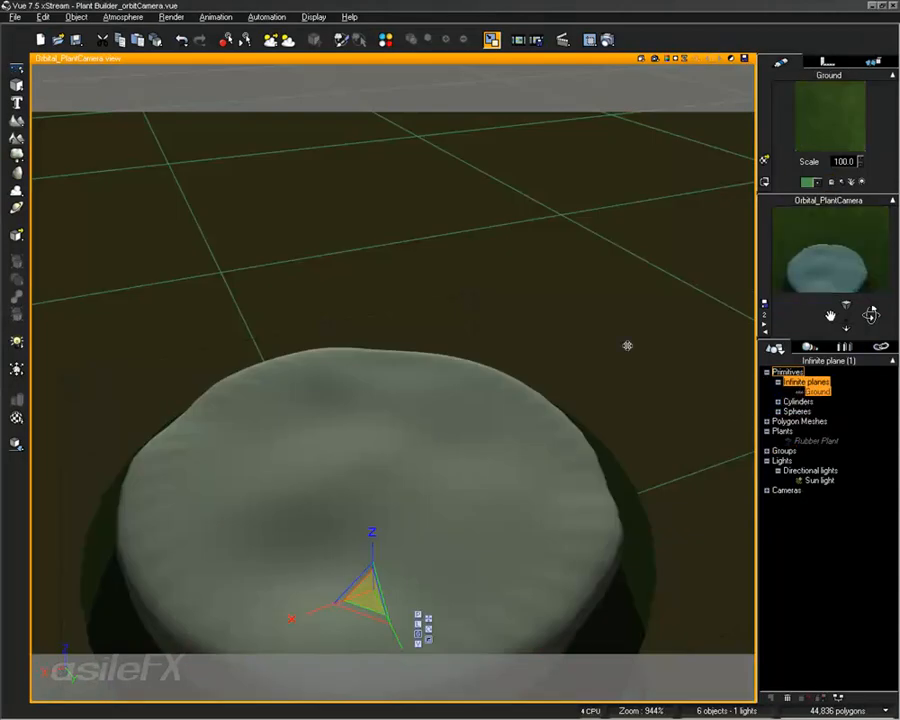
# Step: Review the settings of the ground's Grass material and copy that material
pyautogui.click(810, 347)
pyautogui.click(820, 391)
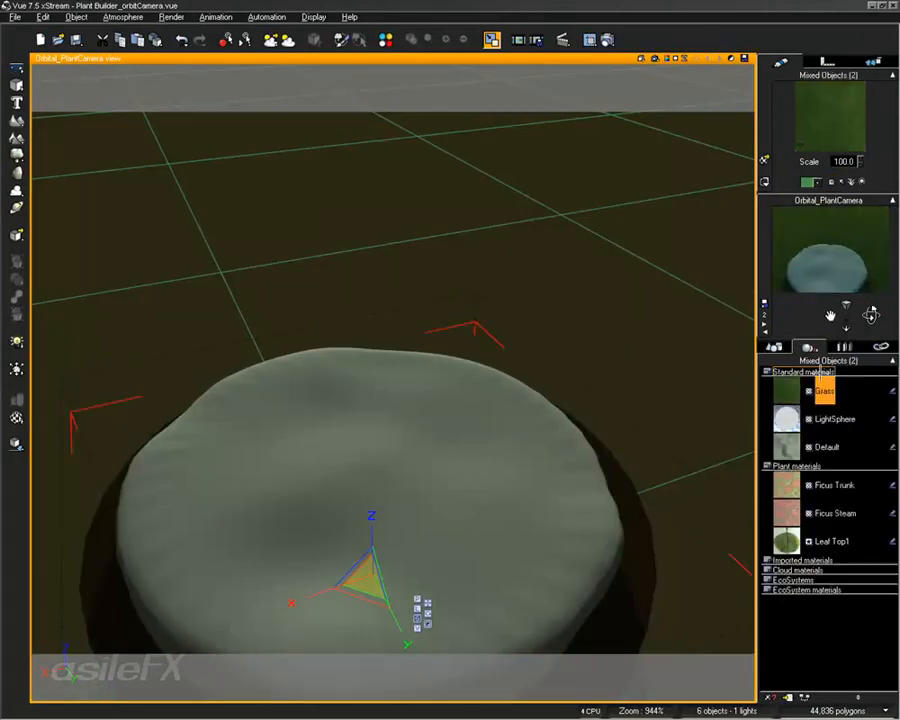
pyautogui.doubleClick(860, 118)
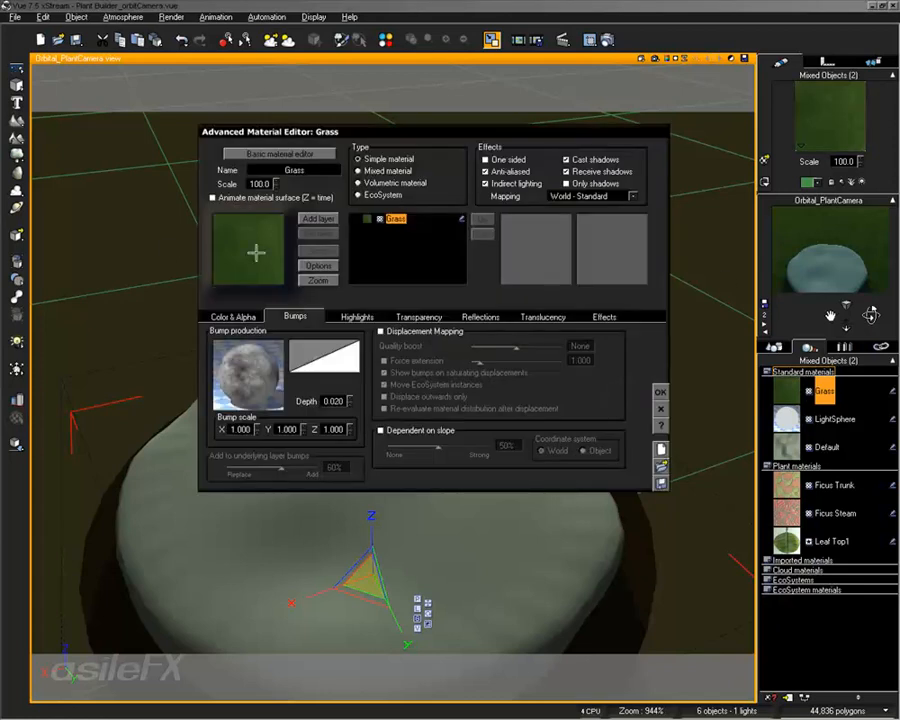
pyautogui.click(661, 392)
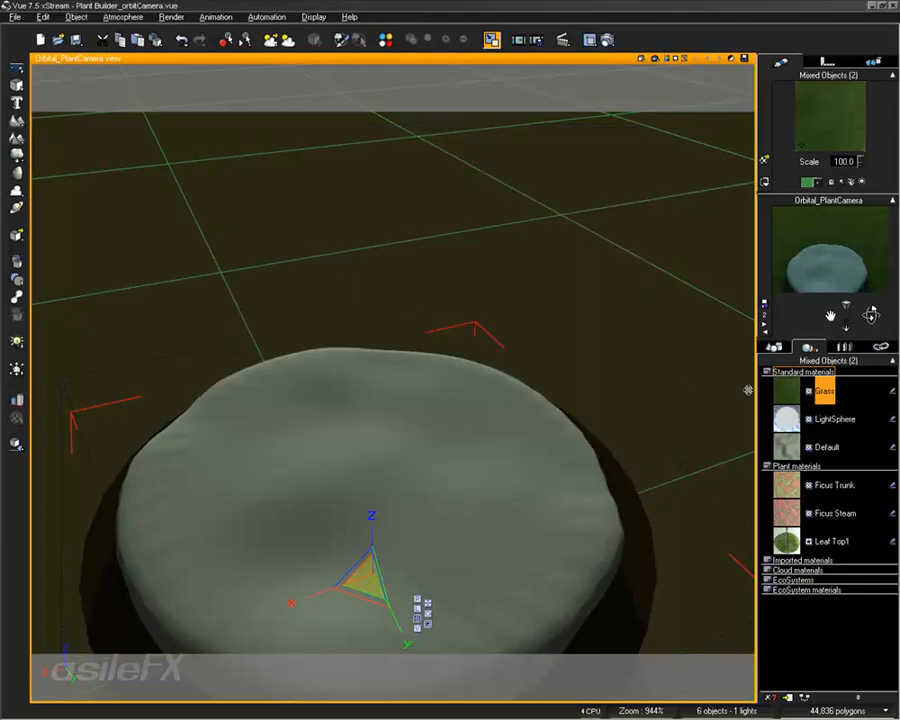
pyautogui.rightClick(785, 391)
pyautogui.click(790, 414)
# Step: Paste the copied Grass material onto the PlantStand_top polygon mesh
pyautogui.click(773, 347)
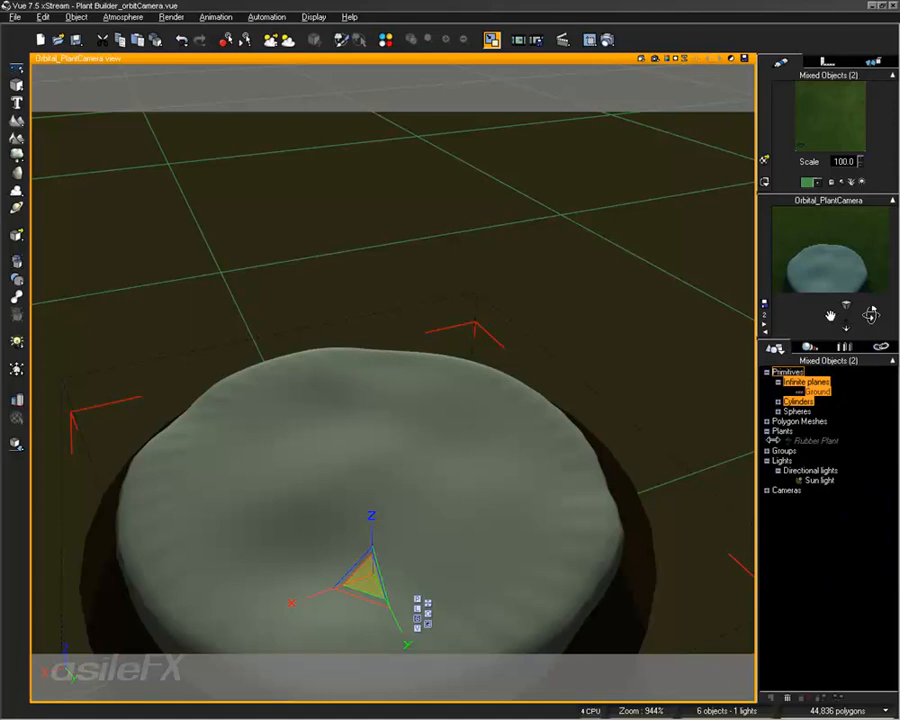
pyautogui.click(767, 421)
pyautogui.click(816, 431)
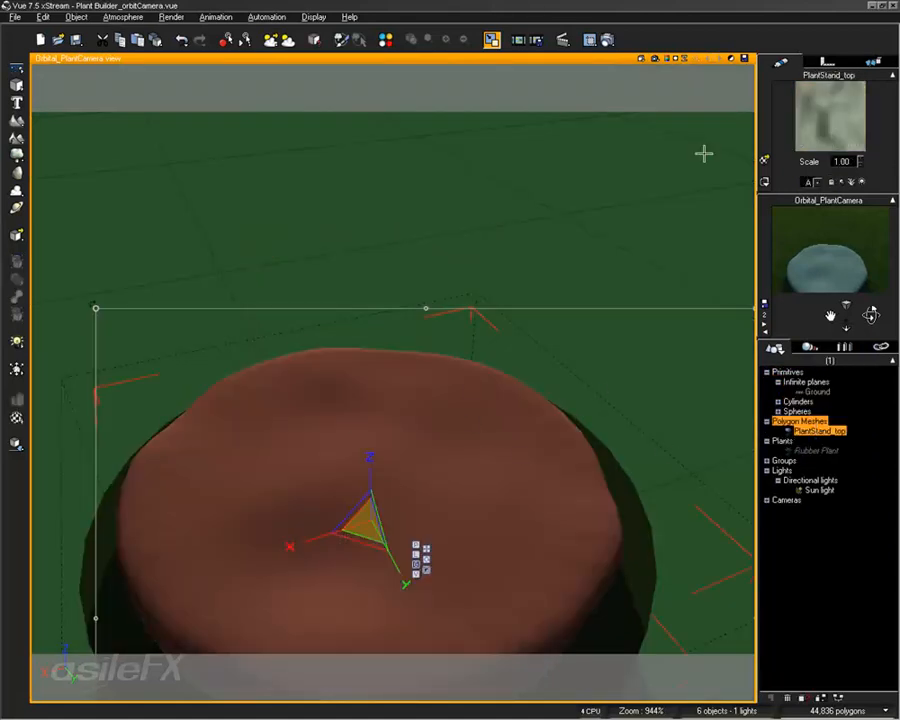
pyautogui.rightClick(828, 102)
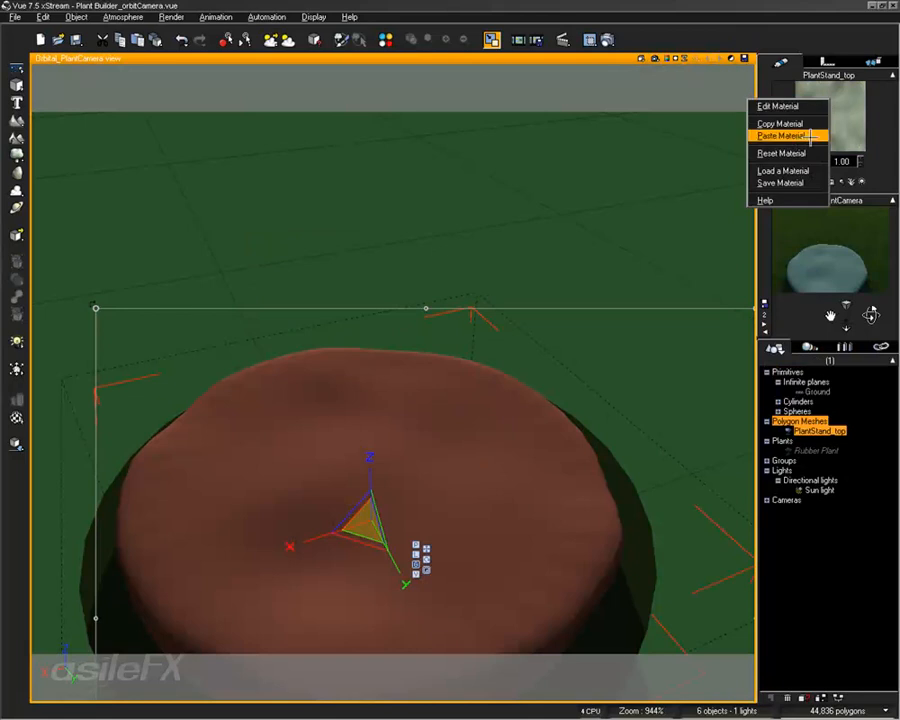
pyautogui.click(810, 136)
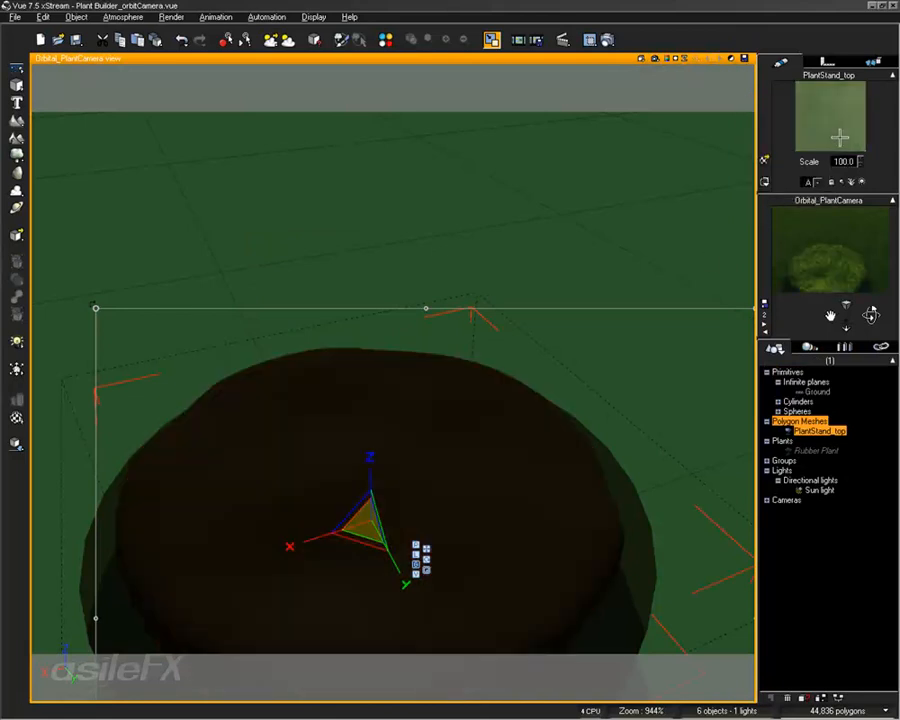
# Step: Rename the PlantStand_top material as Stand_ and change its type to EcoSystem
pyautogui.doubleClick(824, 106)
pyautogui.click(311, 171)
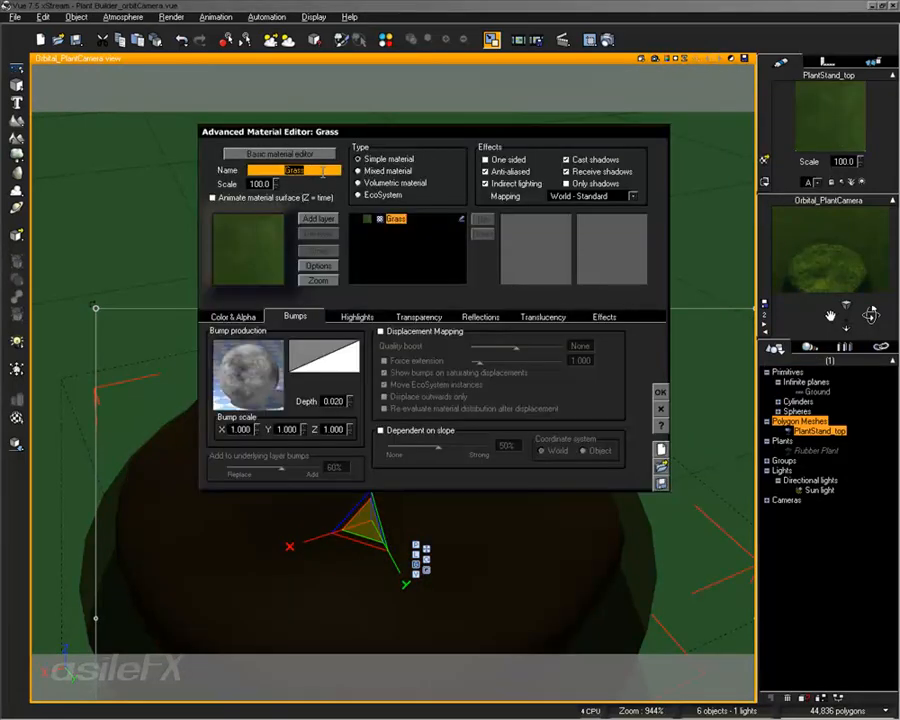
pyautogui.write('S')
pyautogui.press('Return')
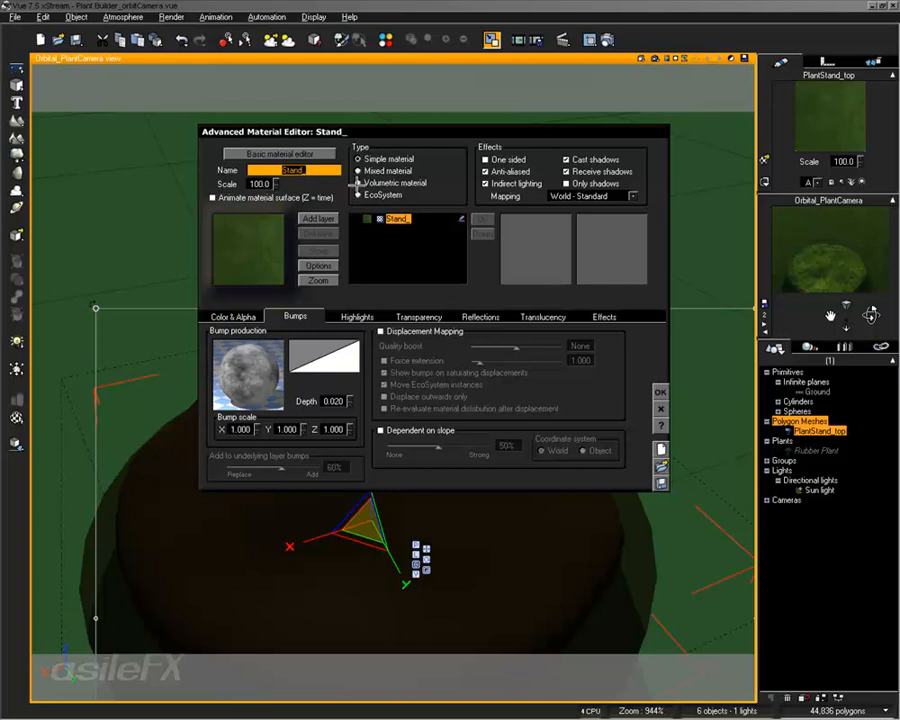
pyautogui.click(389, 195)
# Step: Set the scale of the simple Stand_ layer beneath the EcoSystem layer to 100
pyautogui.click(395, 236)
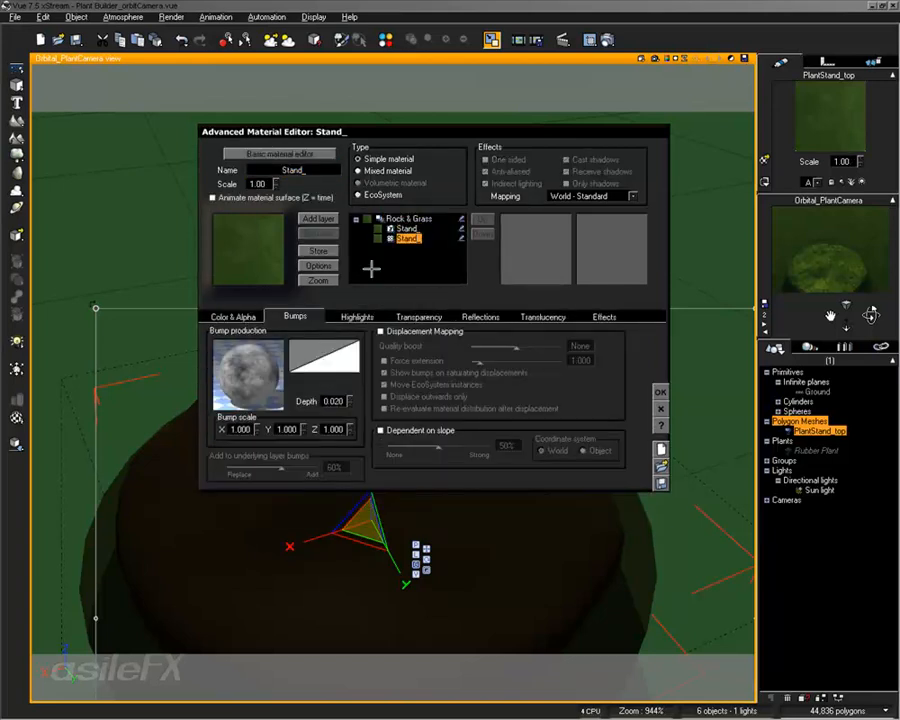
pyautogui.click(405, 219)
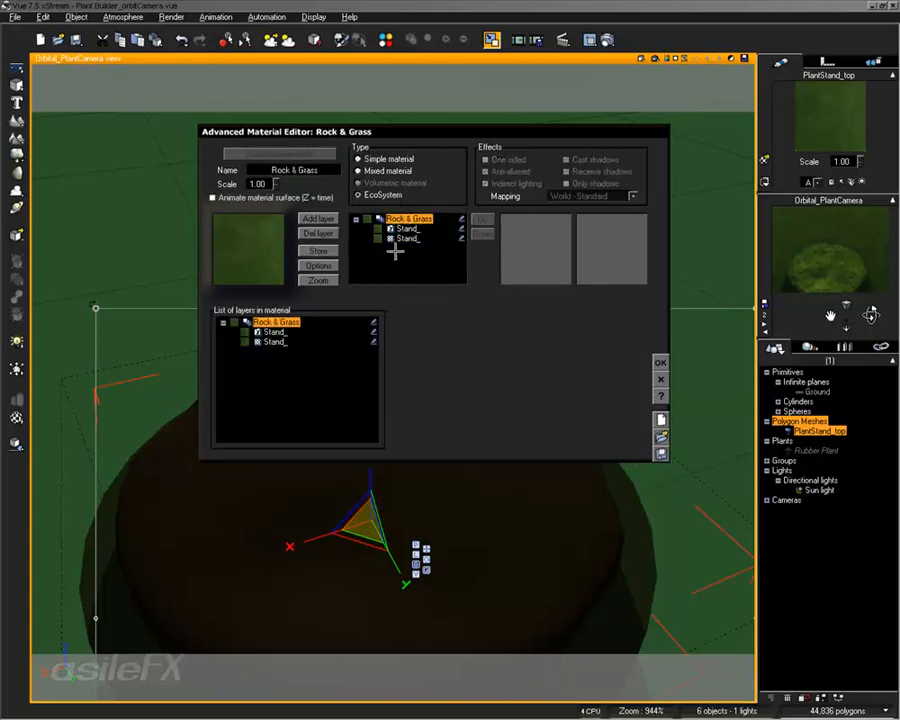
pyautogui.click(406, 238)
pyautogui.click(262, 185)
pyautogui.write('100')
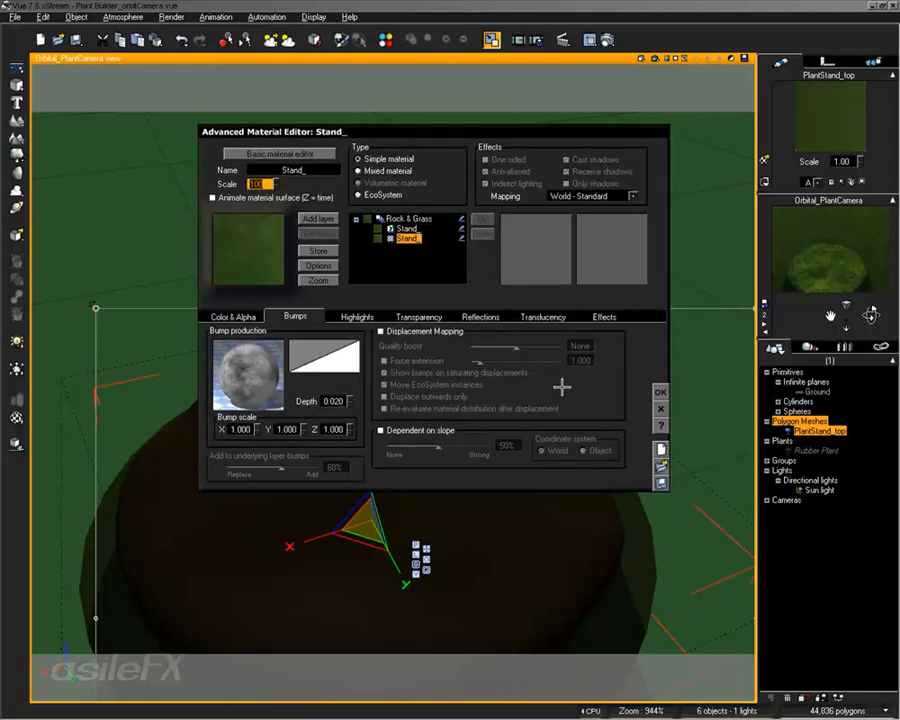
pyautogui.press('Return')
# Step: Add the saved asilefx_rubberPlant.veg species to the population of the Stand_ EcoSystem layer
pyautogui.click(406, 218)
pyautogui.click(406, 228)
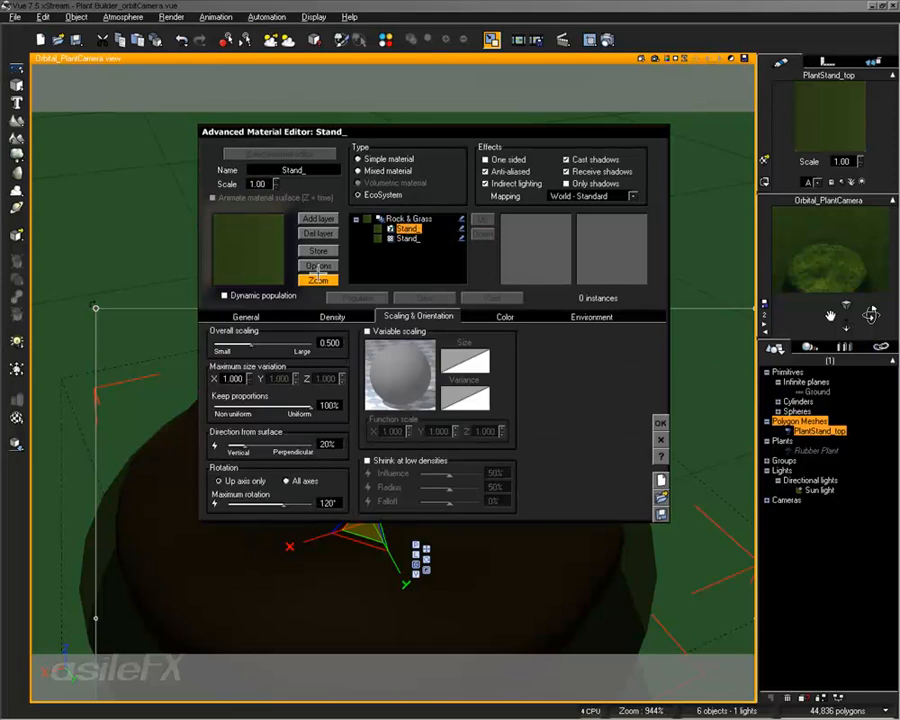
pyautogui.click(246, 317)
pyautogui.click(348, 501)
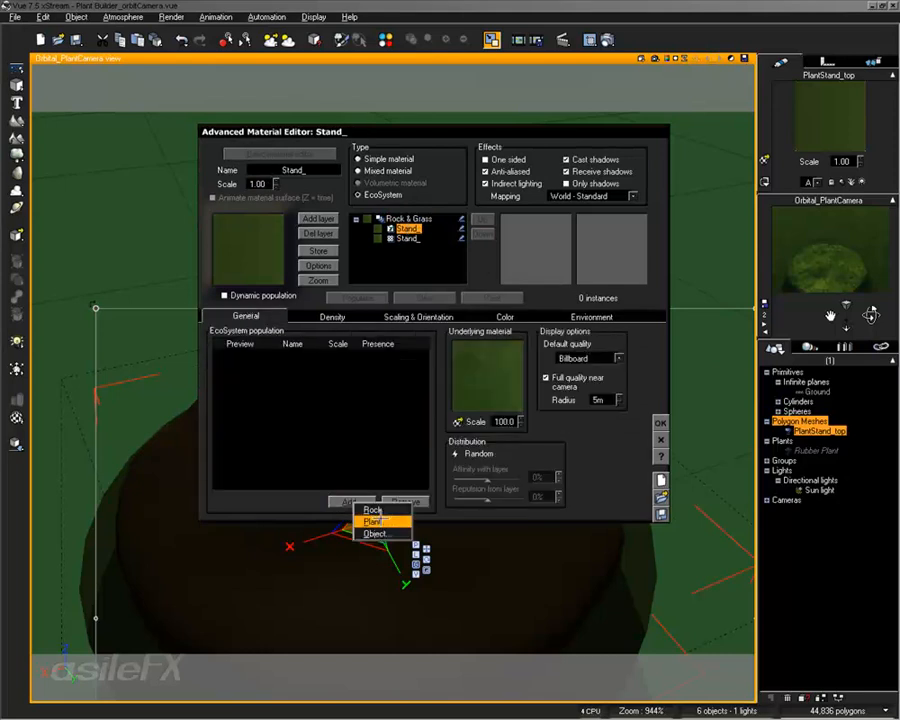
pyautogui.click(374, 521)
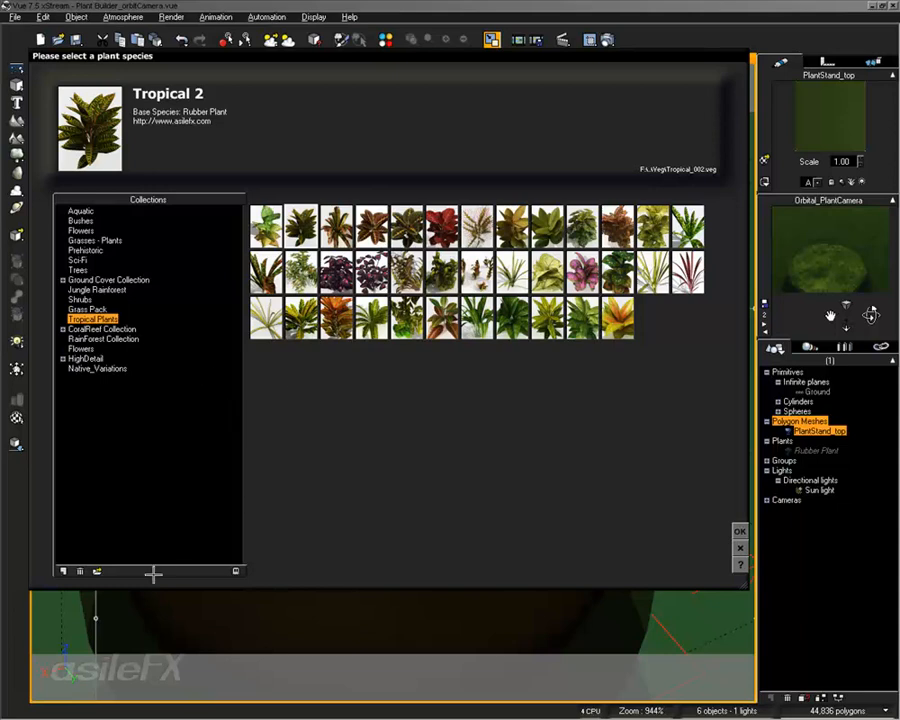
pyautogui.click(97, 571)
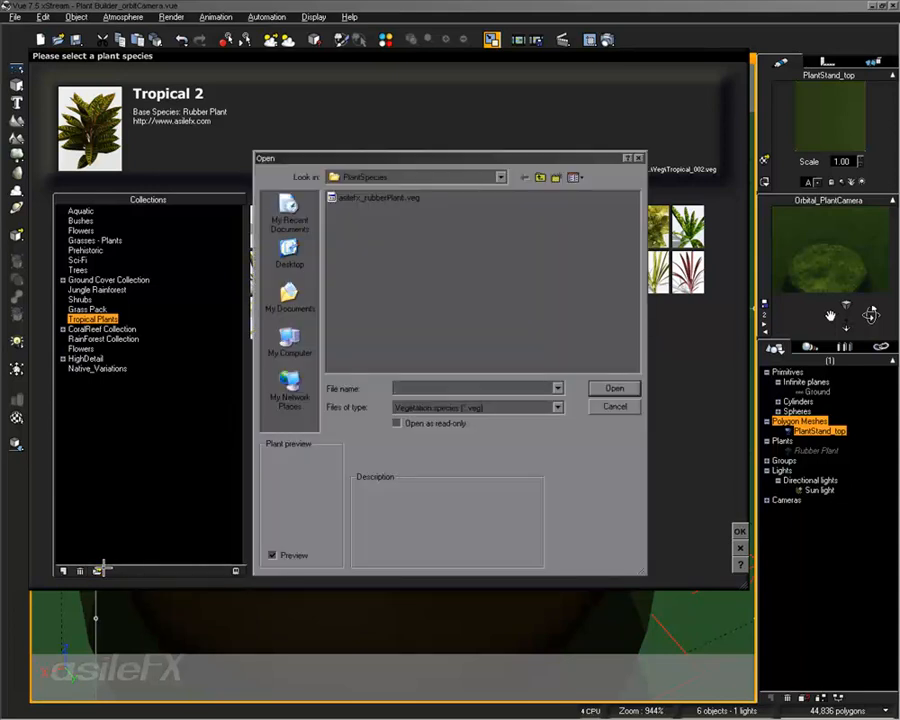
pyautogui.click(402, 197)
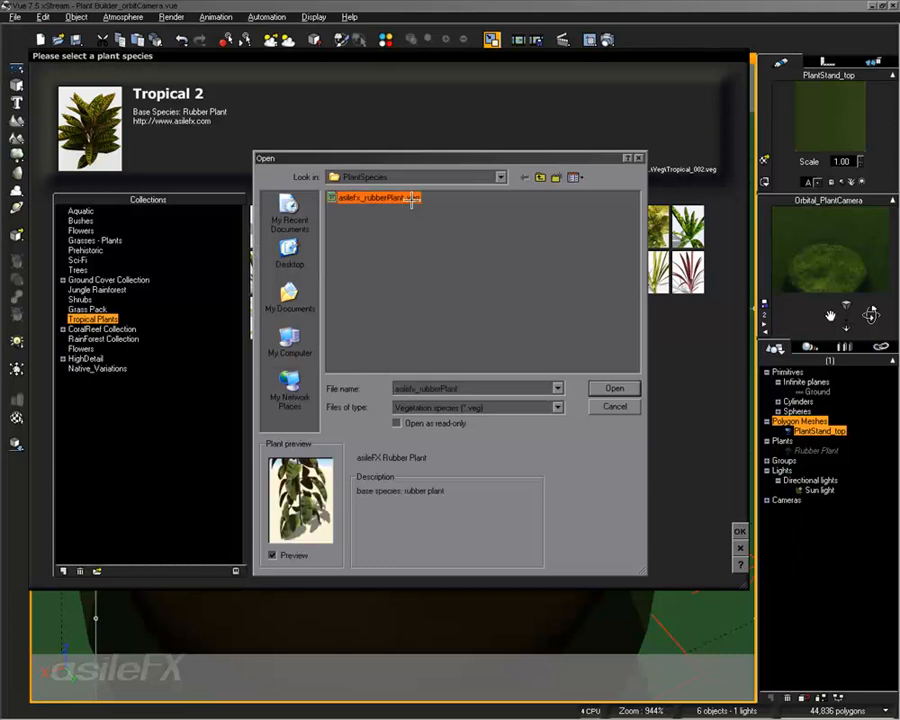
pyautogui.click(613, 388)
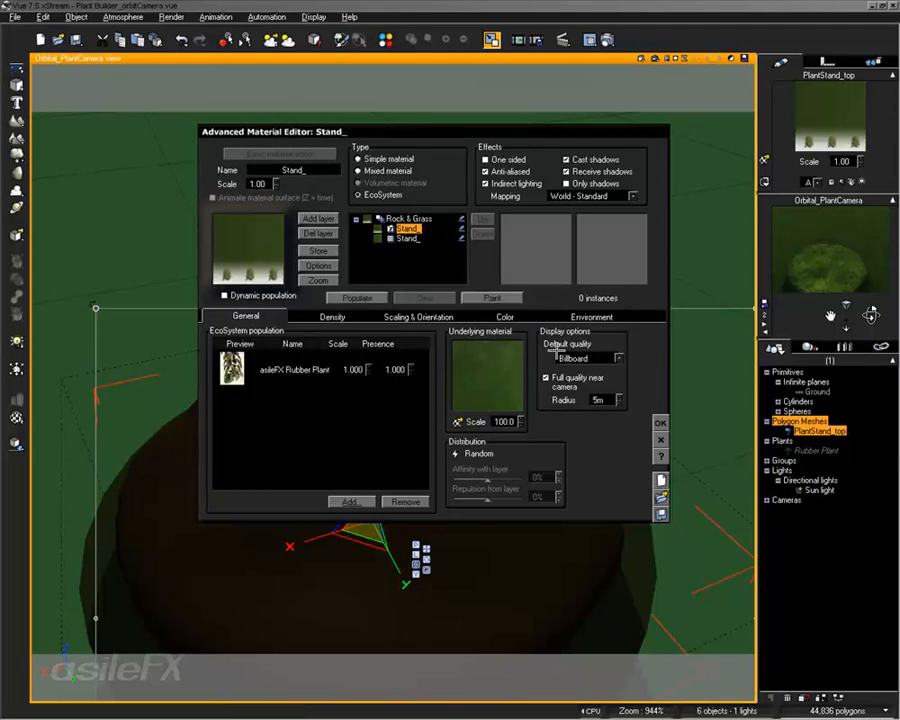
# Step: Try to populate the plant stand, and turn off decay near foreign objects for the EcoSystem layer
pyautogui.click(368, 297)
pyautogui.moveTo(412, 131); pyautogui.dragTo(594, 90)
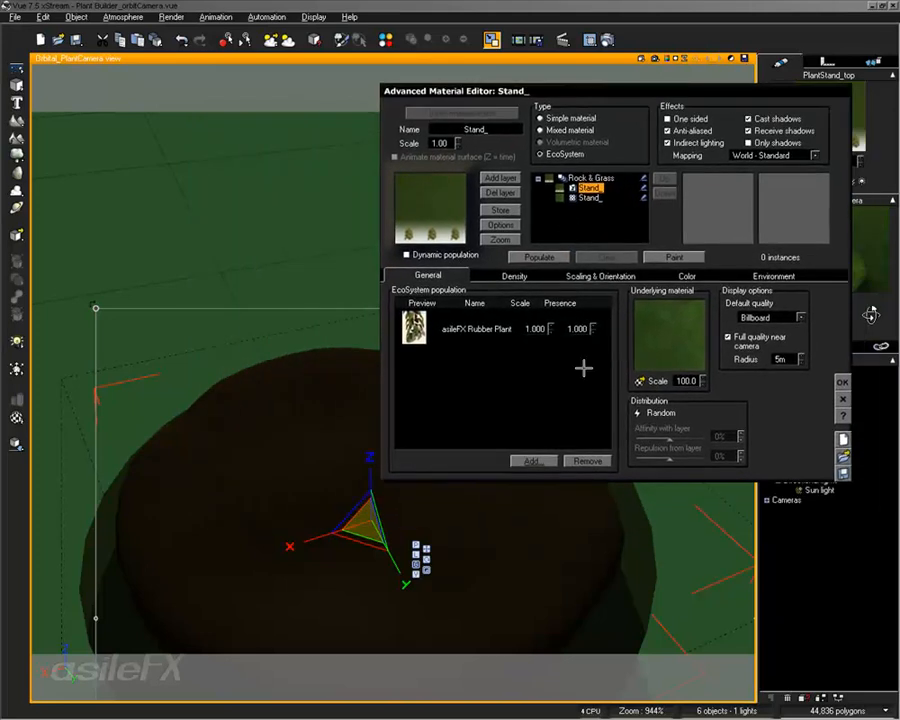
pyautogui.click(514, 275)
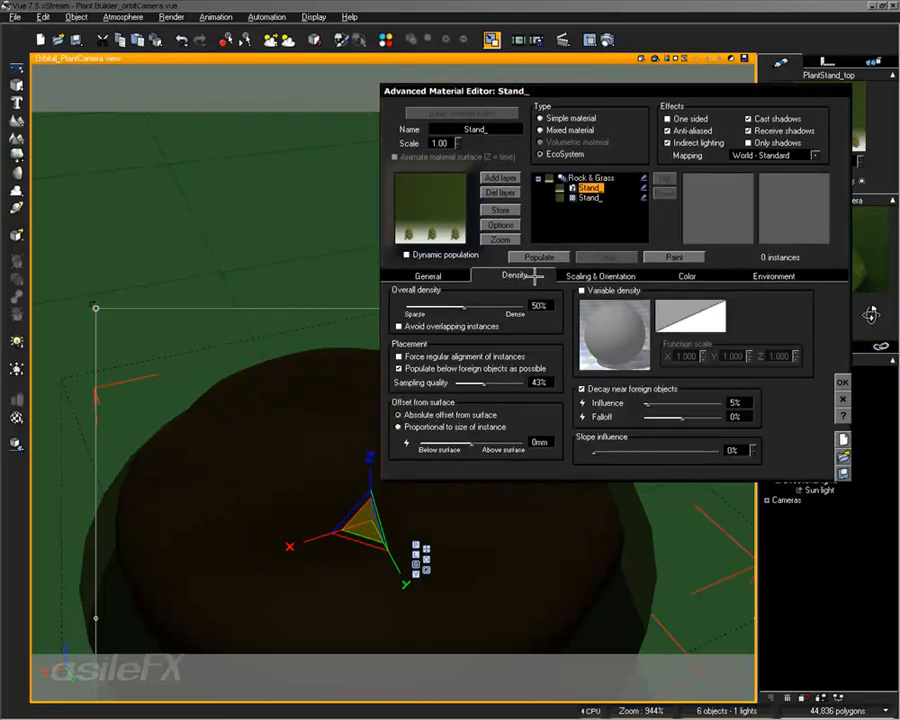
pyautogui.click(636, 389)
# Step: Widen the altitude and slope ranges to -1.00 to 1.00, set top and steep fuzziness to 0%, and populate the EcoSystem
pyautogui.click(785, 274)
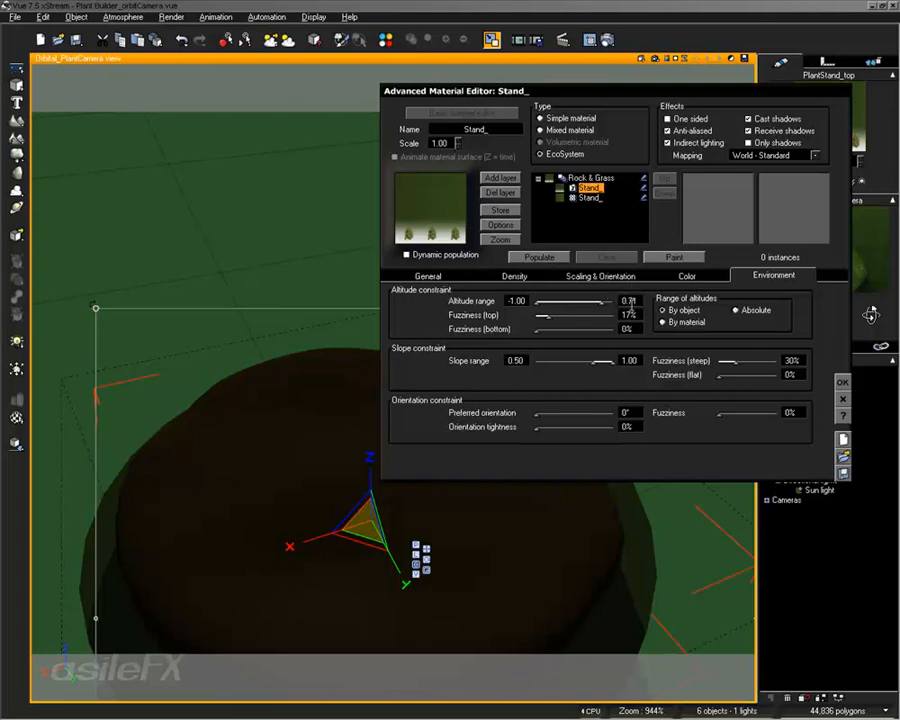
pyautogui.moveTo(596, 301); pyautogui.dragTo(631, 288)
pyautogui.moveTo(597, 362); pyautogui.dragTo(514, 361)
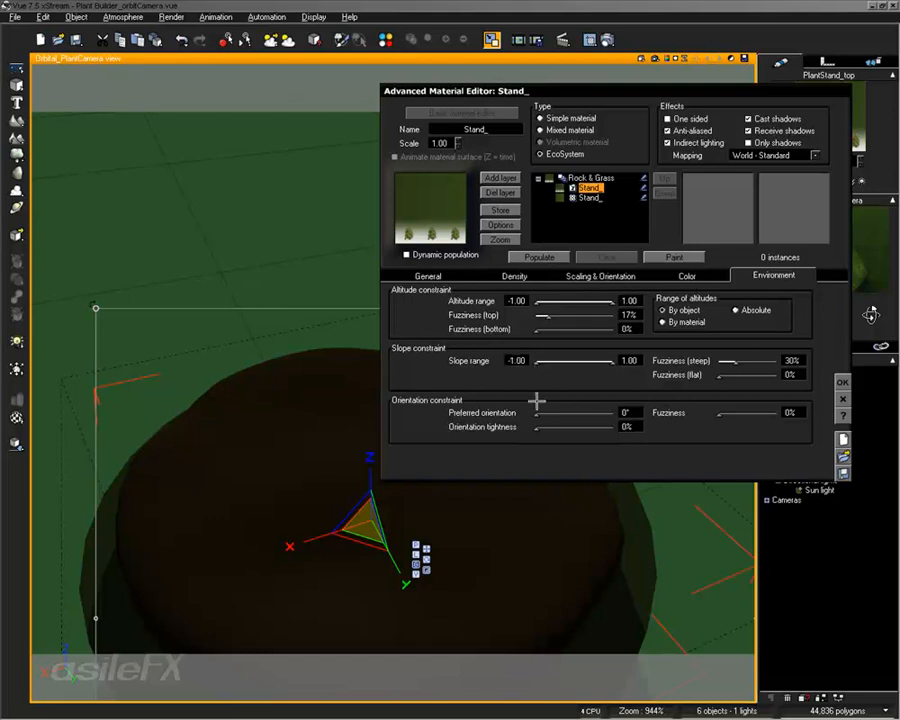
pyautogui.moveTo(581, 320); pyautogui.dragTo(542, 327)
pyautogui.moveTo(735, 361); pyautogui.dragTo(718, 362)
pyautogui.click(539, 257)
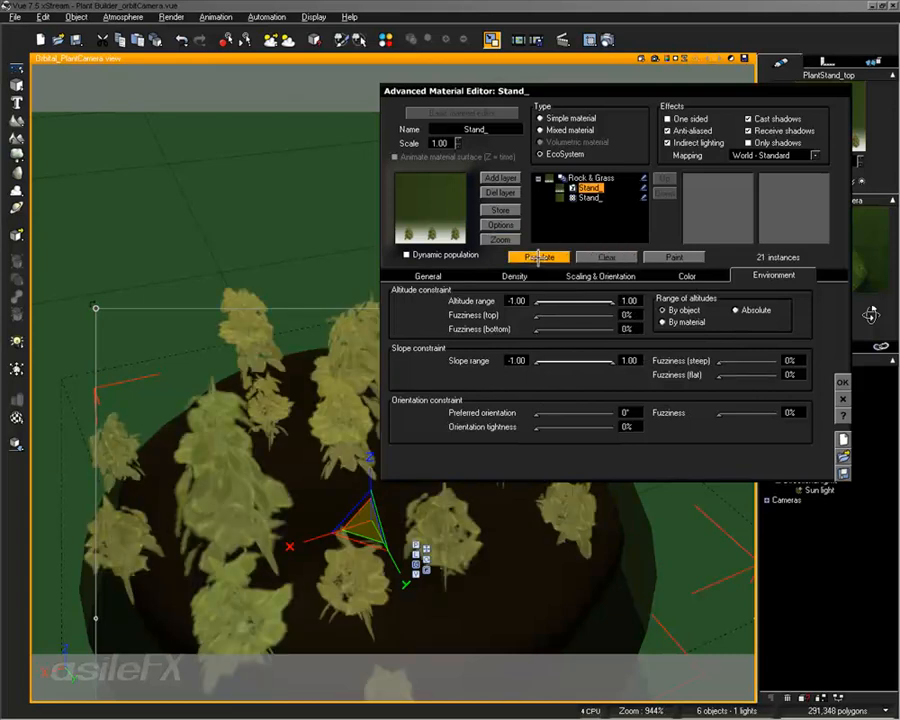
# Step: Raise the overall density to 70% and the sampling quality to 79%, and repopulate the EcoSystem
pyautogui.moveTo(580, 94); pyautogui.dragTo(493, 115)
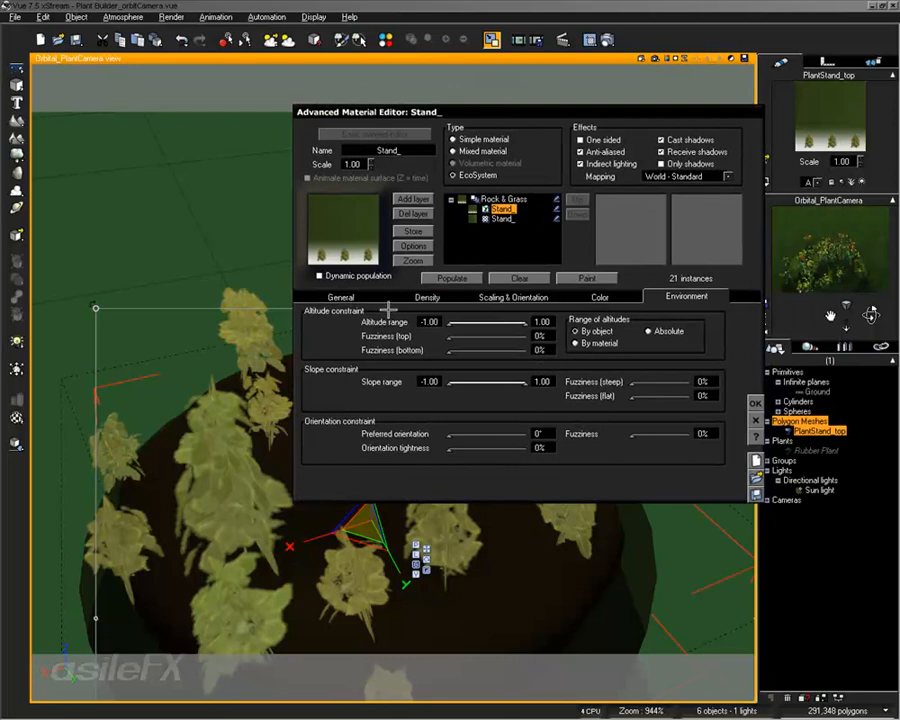
pyautogui.click(340, 297)
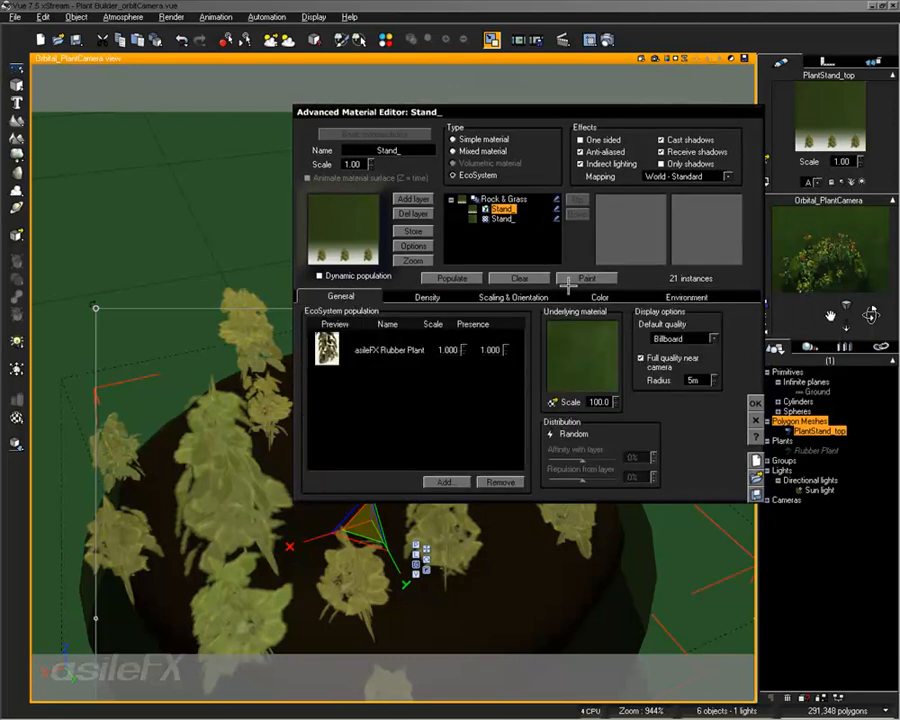
pyautogui.click(427, 296)
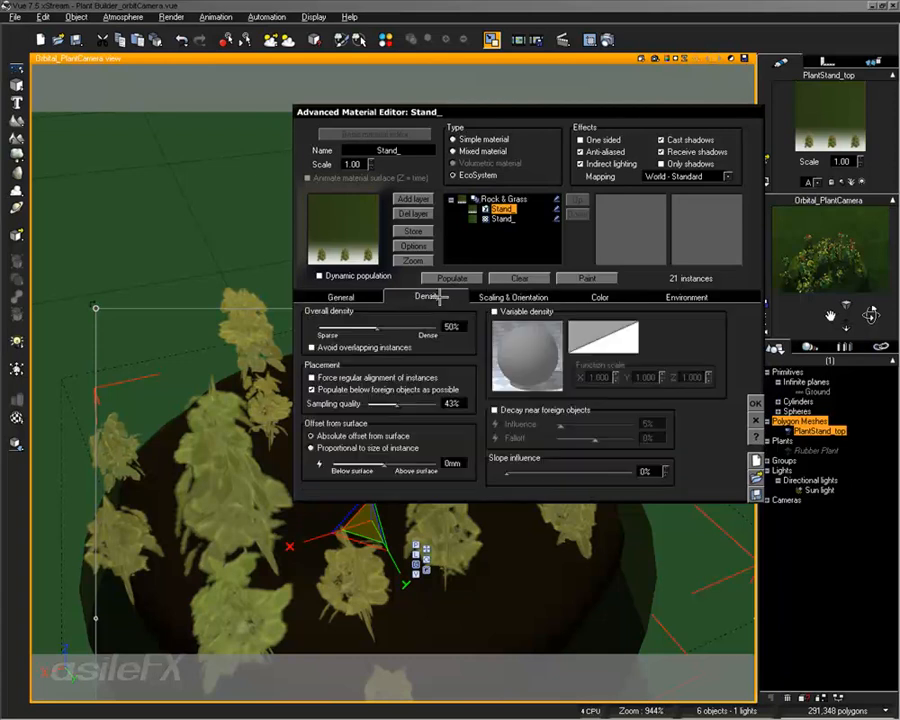
pyautogui.click(437, 278)
pyautogui.moveTo(390, 328); pyautogui.dragTo(400, 328)
pyautogui.moveTo(409, 401); pyautogui.dragTo(417, 404)
pyautogui.click(442, 277)
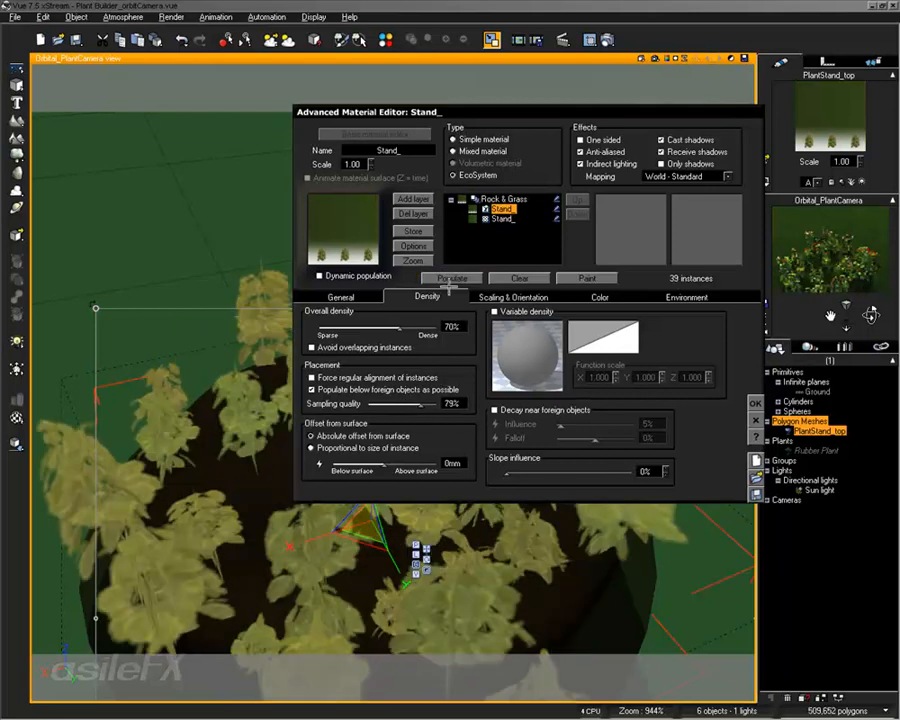
pyautogui.click(449, 279)
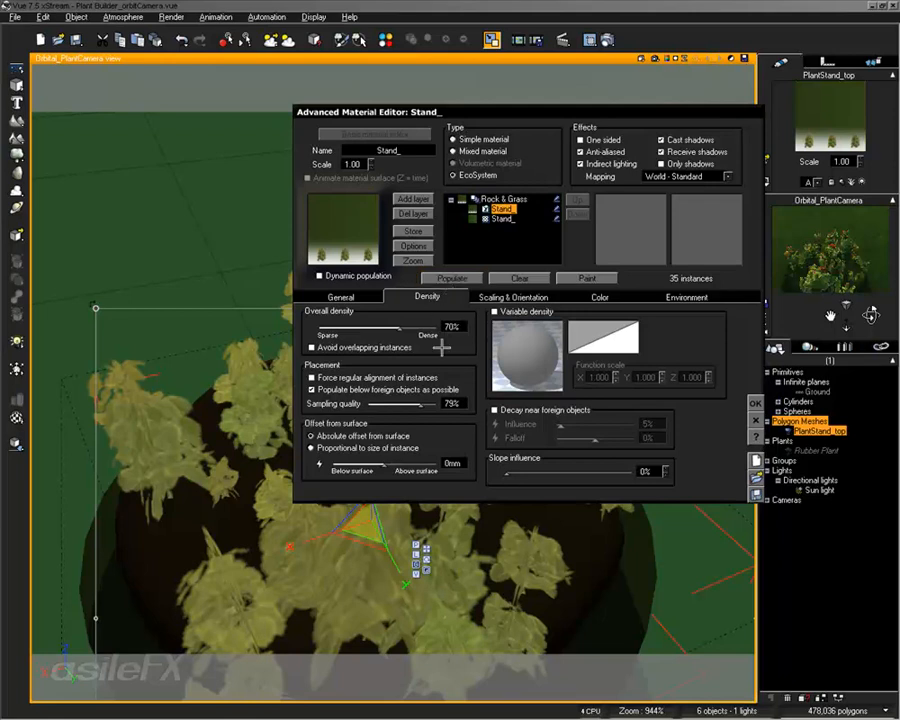
# Step: Raise the sampling quality to 91%, repopulate the plants, and accept the material changes
pyautogui.moveTo(428, 403); pyautogui.dragTo(437, 403)
pyautogui.click(452, 277)
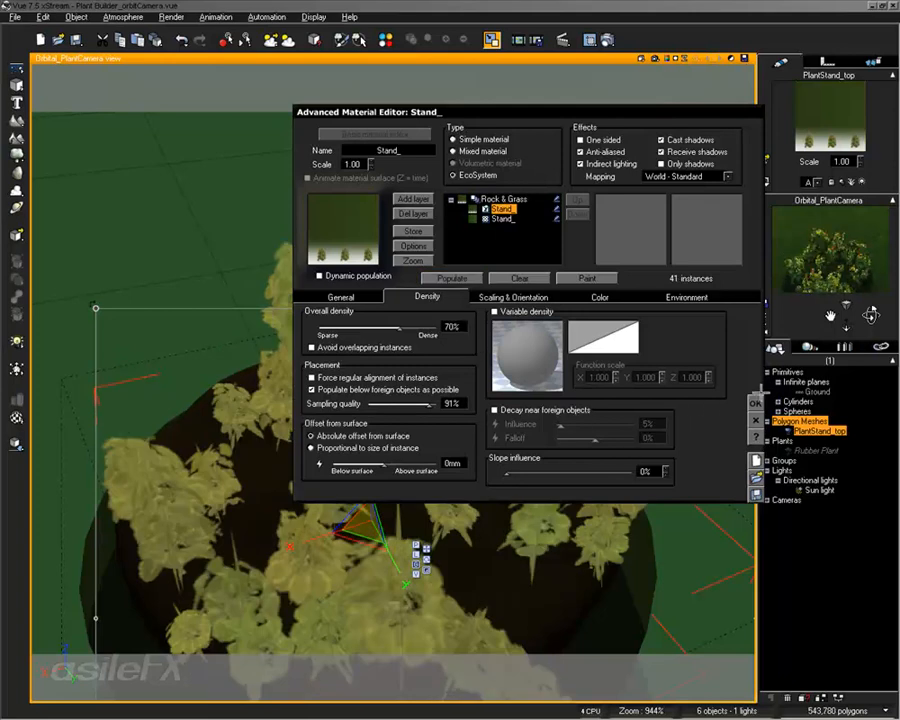
pyautogui.click(756, 403)
pyautogui.moveTo(401, 371); pyautogui.dragTo(418, 511, button='right')
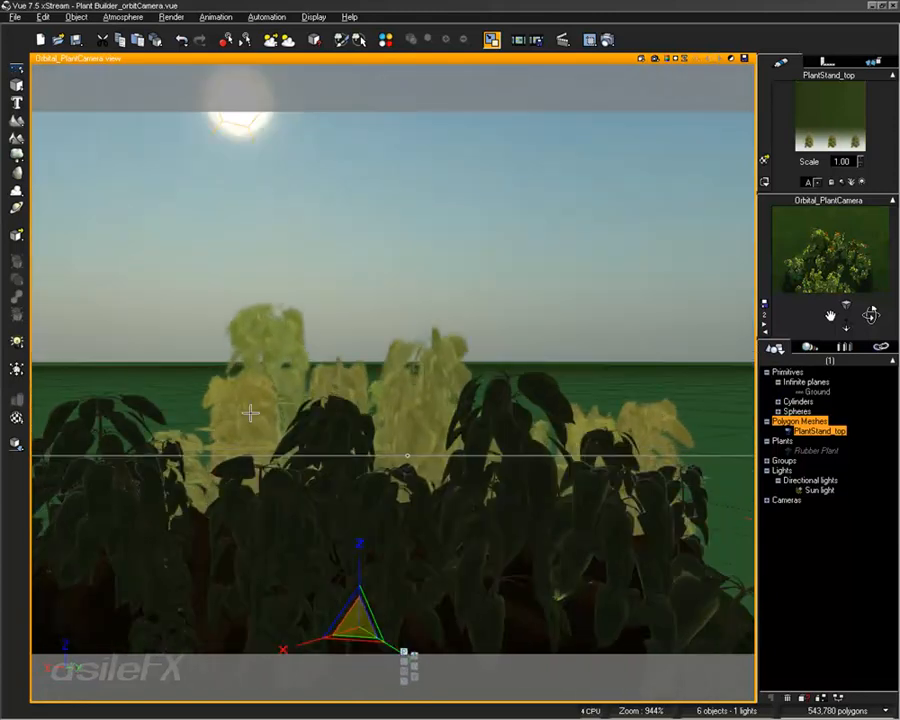
# Step: Set the EcoSystem's default display quality to Smooth Shaded and turn off full quality near camera
pyautogui.doubleClick(818, 125)
pyautogui.click(327, 297)
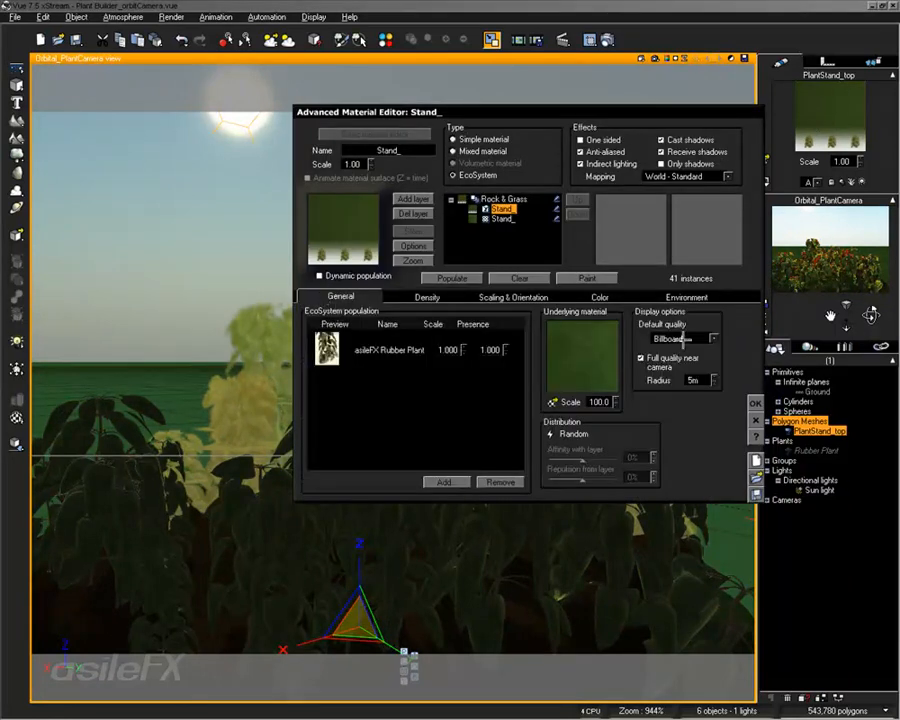
pyautogui.click(692, 340)
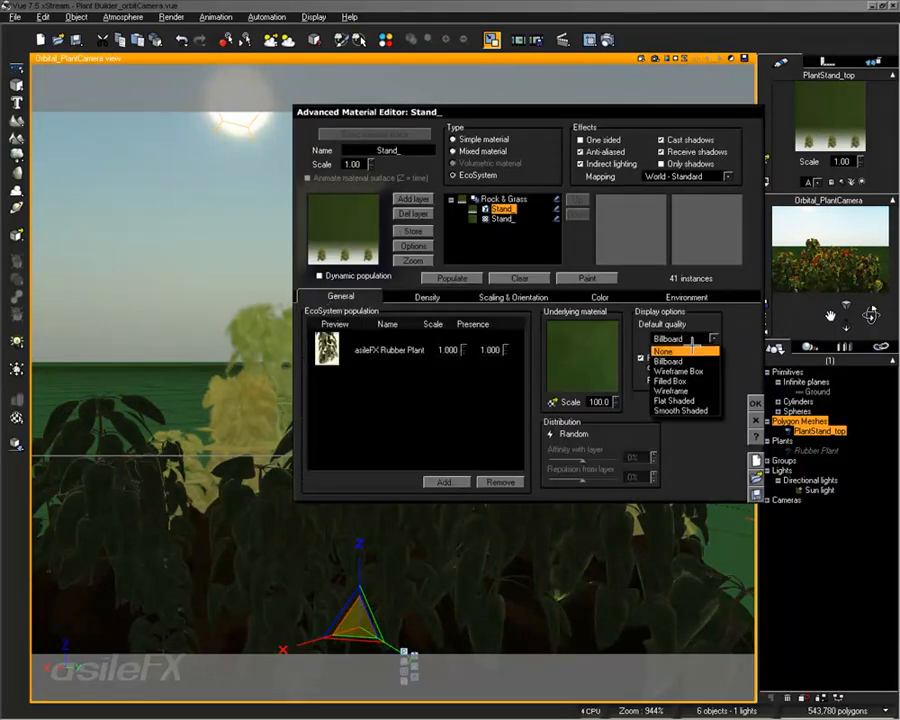
pyautogui.click(683, 410)
pyautogui.click(641, 357)
pyautogui.click(754, 403)
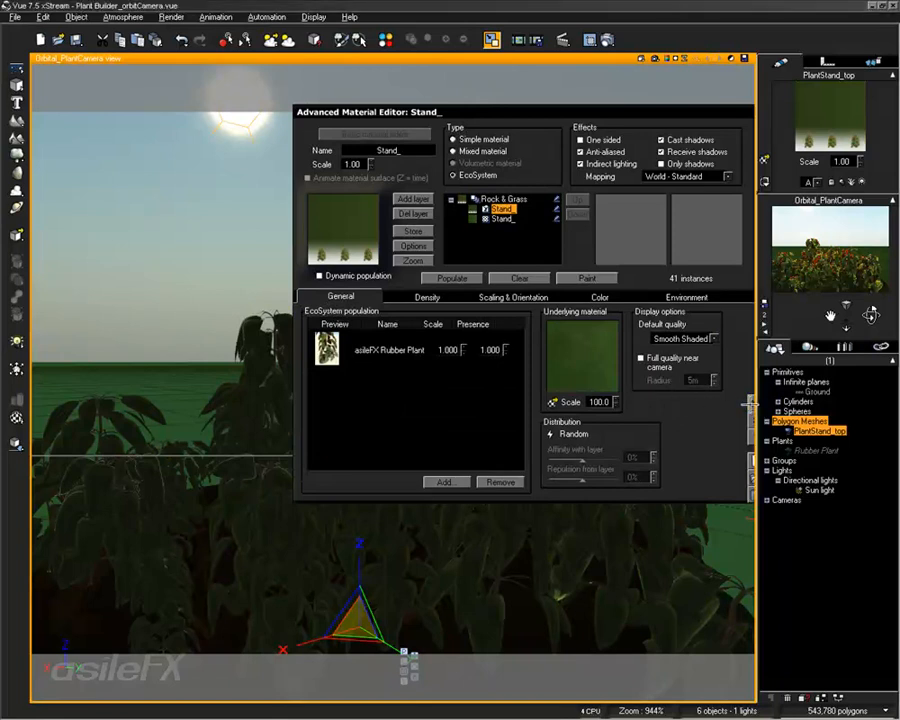
pyautogui.moveTo(410, 424); pyautogui.dragTo(283, 444, button='right')
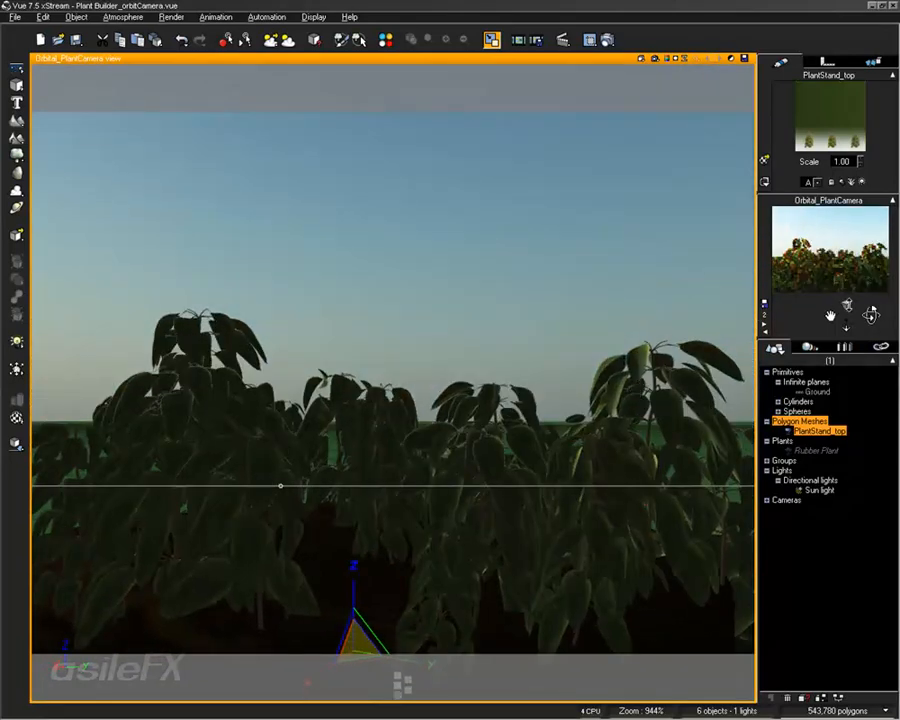
pyautogui.moveTo(845, 305)
pyautogui.mouseDown()
pyautogui.moveTo(845, 270)
pyautogui.moveTo(845, 285)
pyautogui.mouseUp()
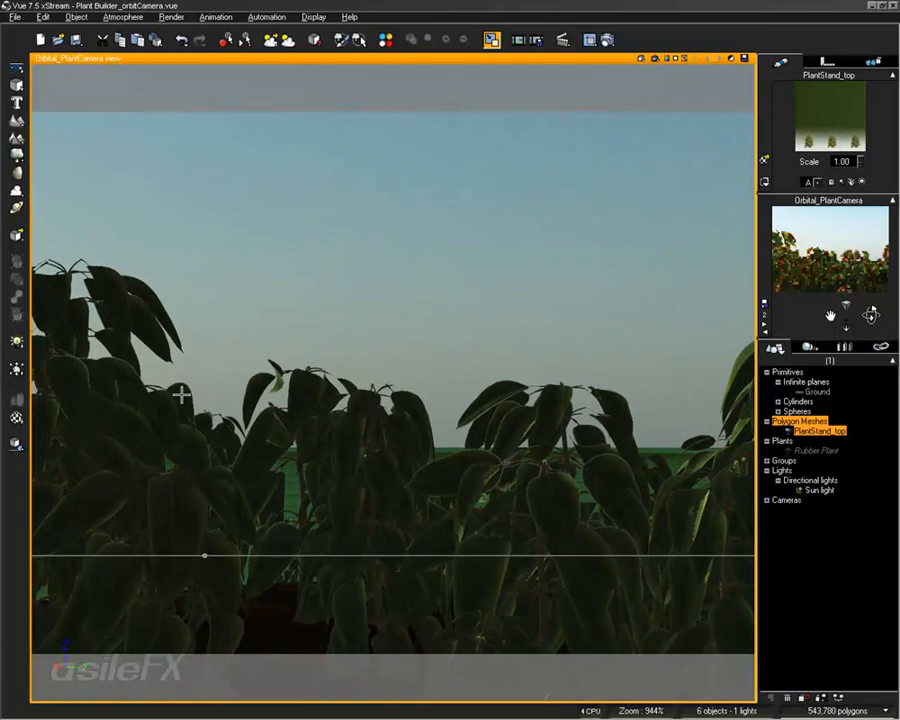
# Step: Check the polygon mesh options of PlantStand_top and close them
pyautogui.rightClick(525, 455)
pyautogui.click(616, 354)
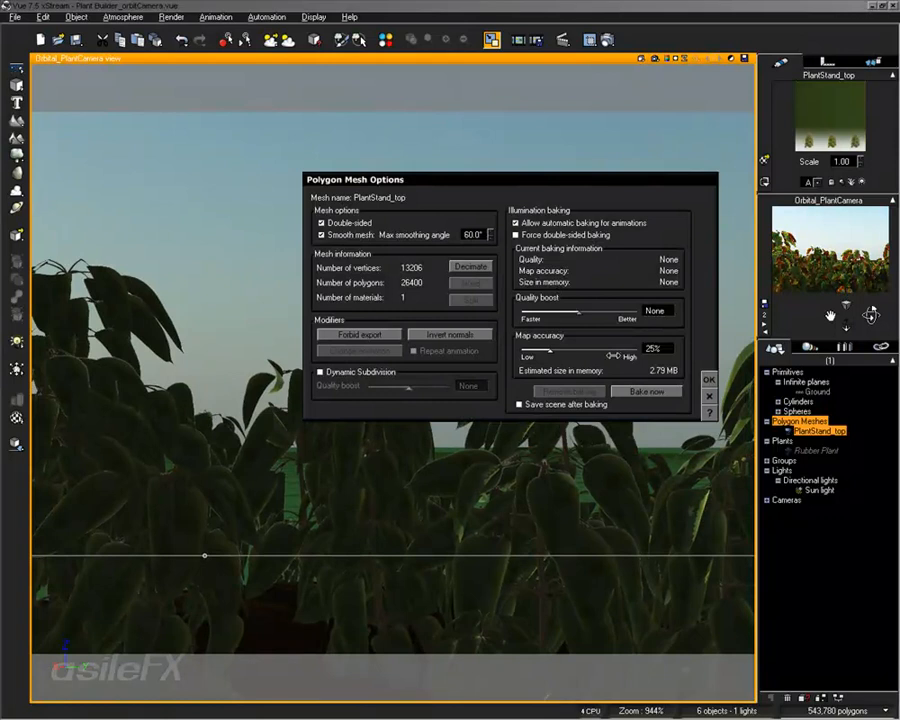
pyautogui.click(708, 379)
# Step: Clear the current selection and delete the hidden original Rubber Plant from the scene
pyautogui.click(831, 588)
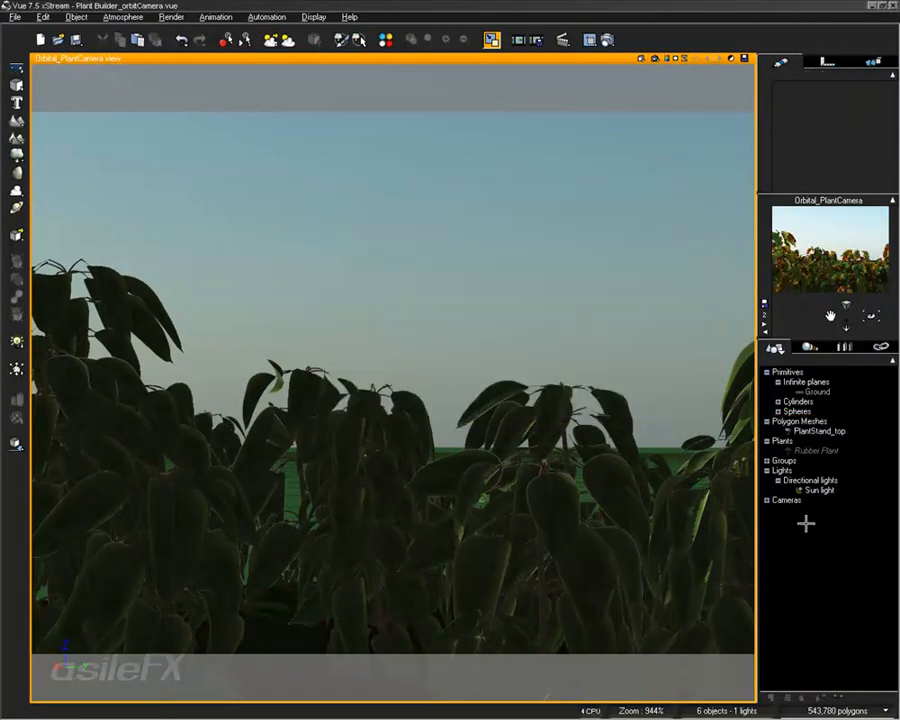
pyautogui.click(813, 450)
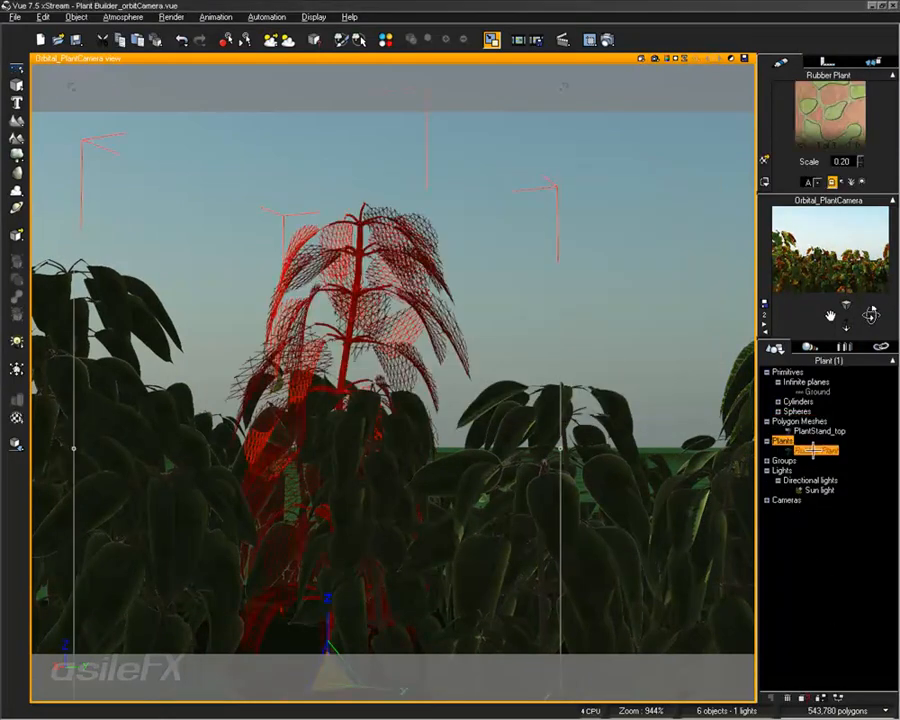
pyautogui.press('Delete')
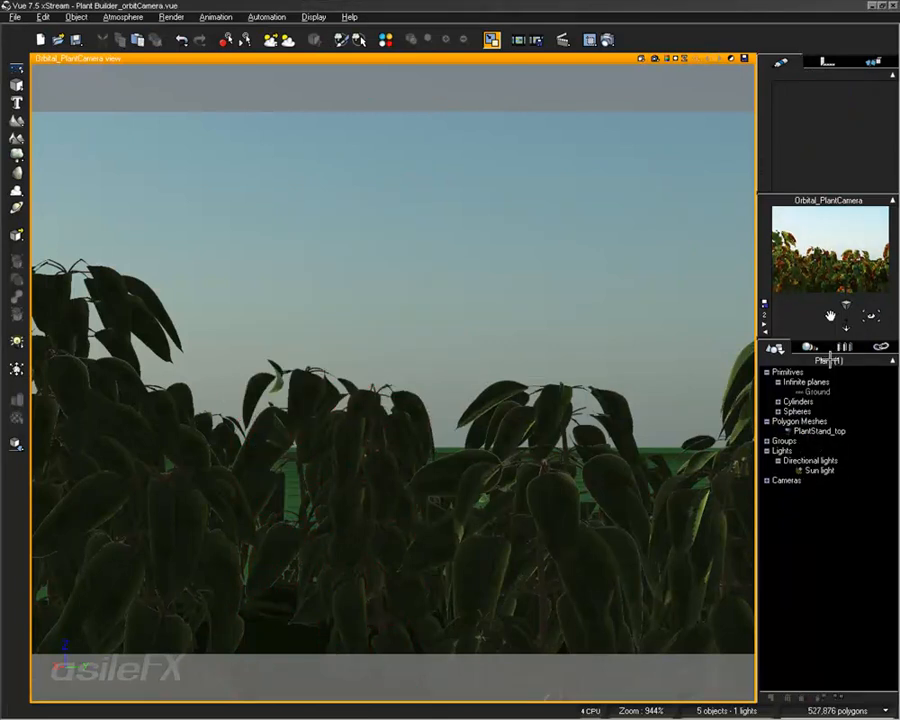
# Step: Open the asileFX Rubber Plant from the EcoSystem population in the Plant Editor
pyautogui.click(843, 347)
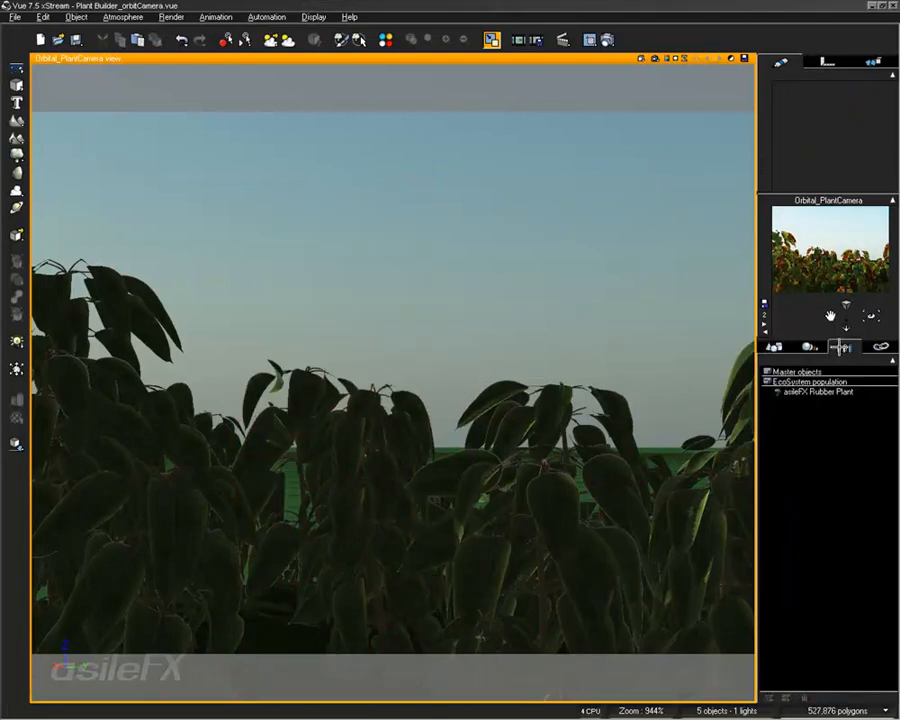
pyautogui.click(808, 392)
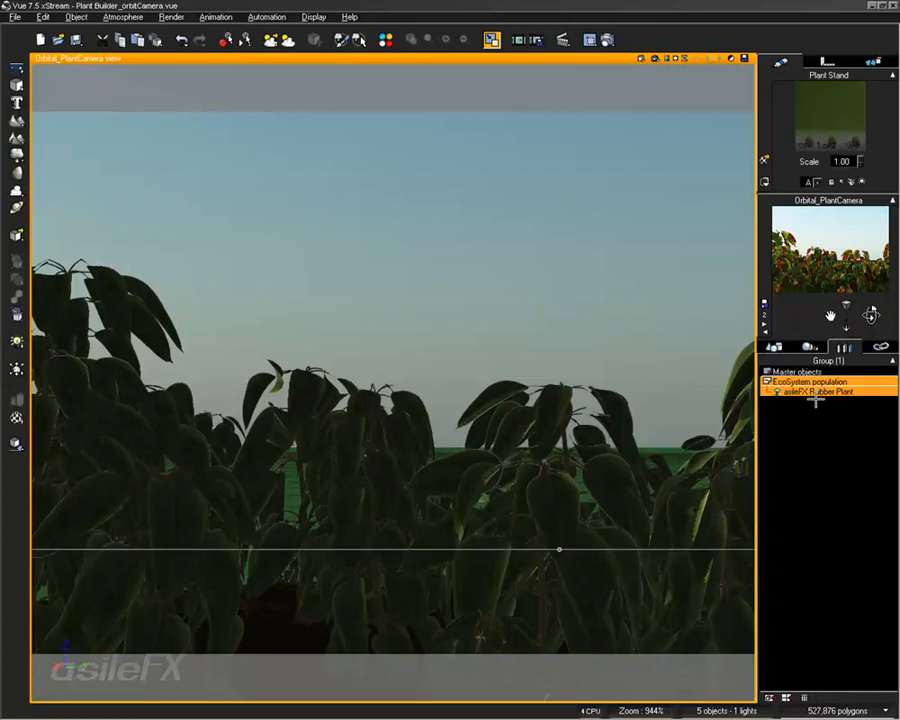
pyautogui.click(774, 346)
pyautogui.click(838, 346)
pyautogui.doubleClick(810, 393)
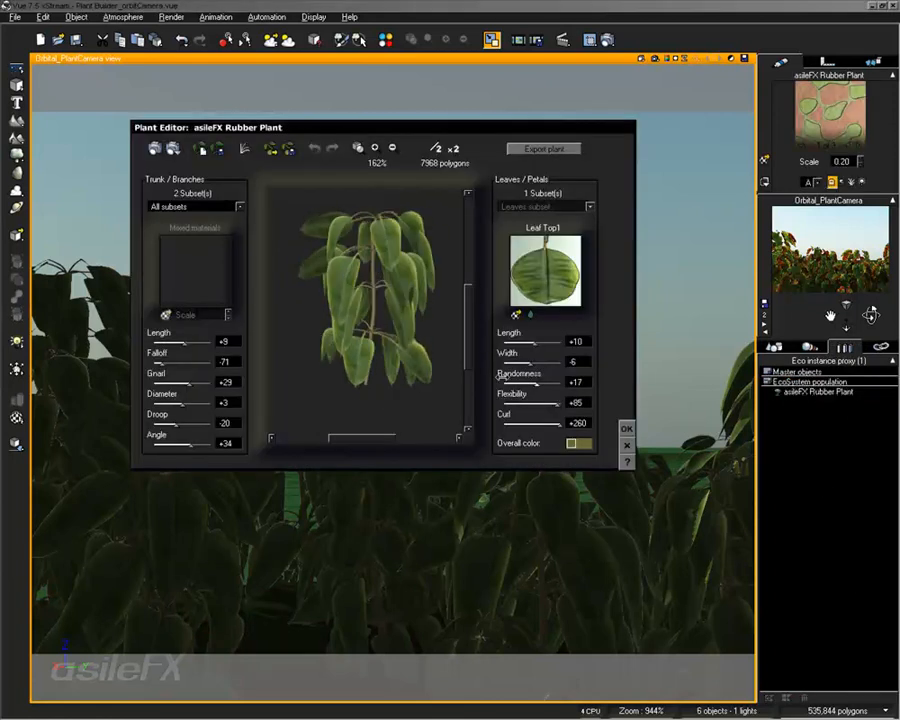
# Step: Set the plant's leaf length to -10, leaf flexibility to +23 and leaf curl to 250
pyautogui.moveTo(542, 340); pyautogui.dragTo(530, 341)
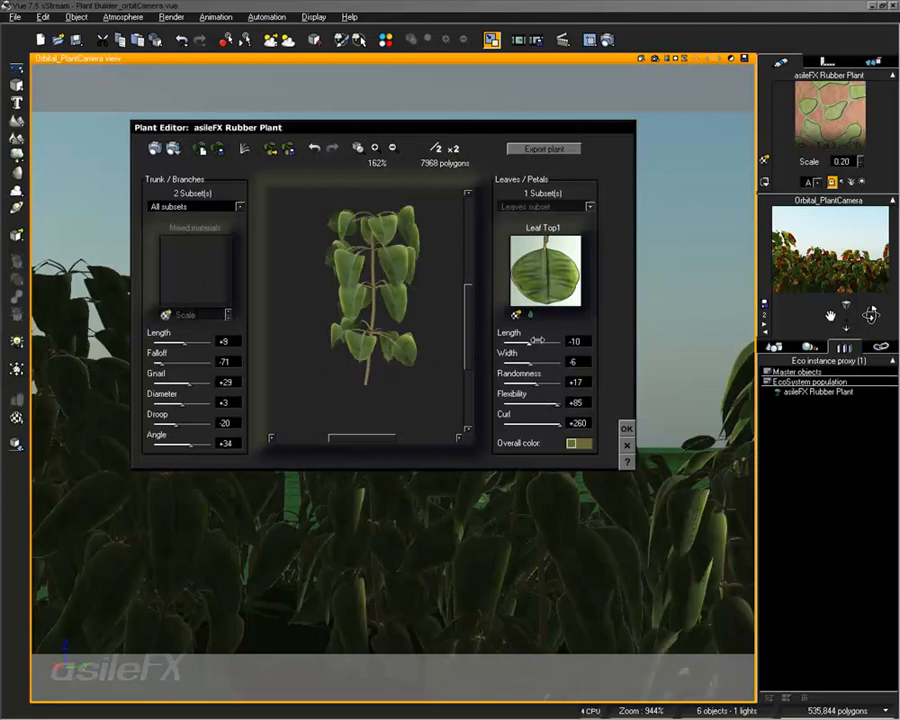
pyautogui.moveTo(554, 402)
pyautogui.mouseDown()
pyautogui.moveTo(537, 400)
pyautogui.moveTo(522, 421)
pyautogui.moveTo(545, 421)
pyautogui.mouseUp()
pyautogui.write('360')
pyautogui.press('Return')
pyautogui.moveTo(379, 258); pyautogui.dragTo(476, 290)
pyautogui.click(577, 422)
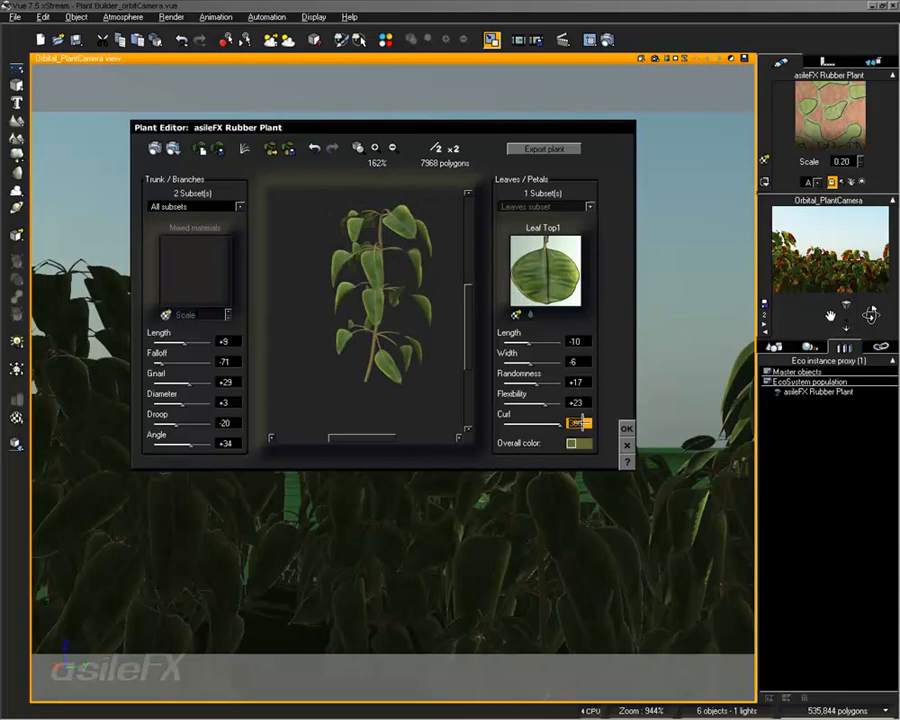
pyautogui.write('250')
pyautogui.press('Return')
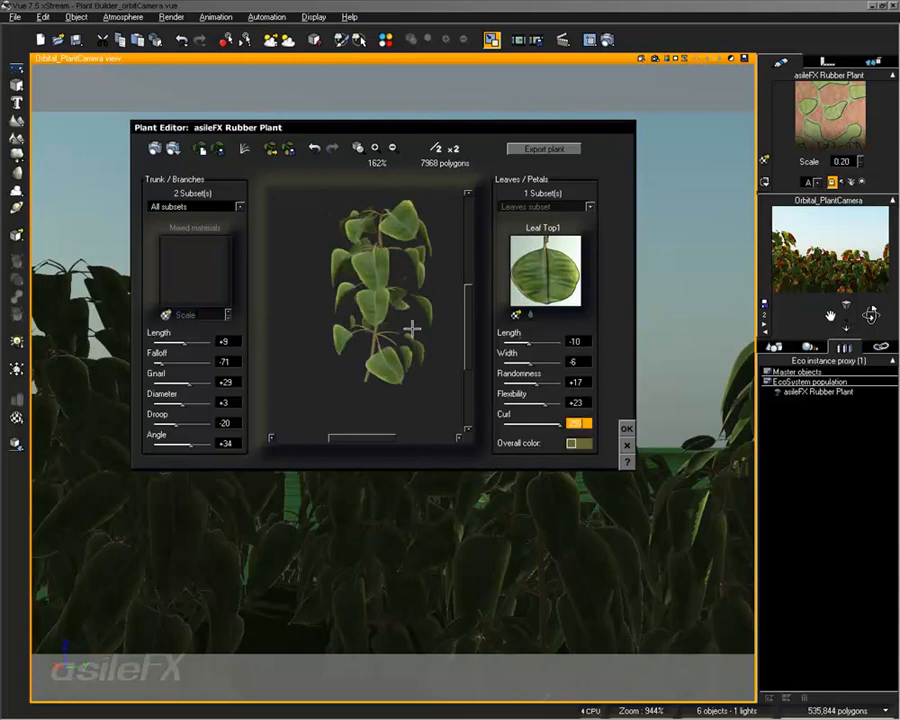
pyautogui.moveTo(438, 318); pyautogui.dragTo(438, 308)
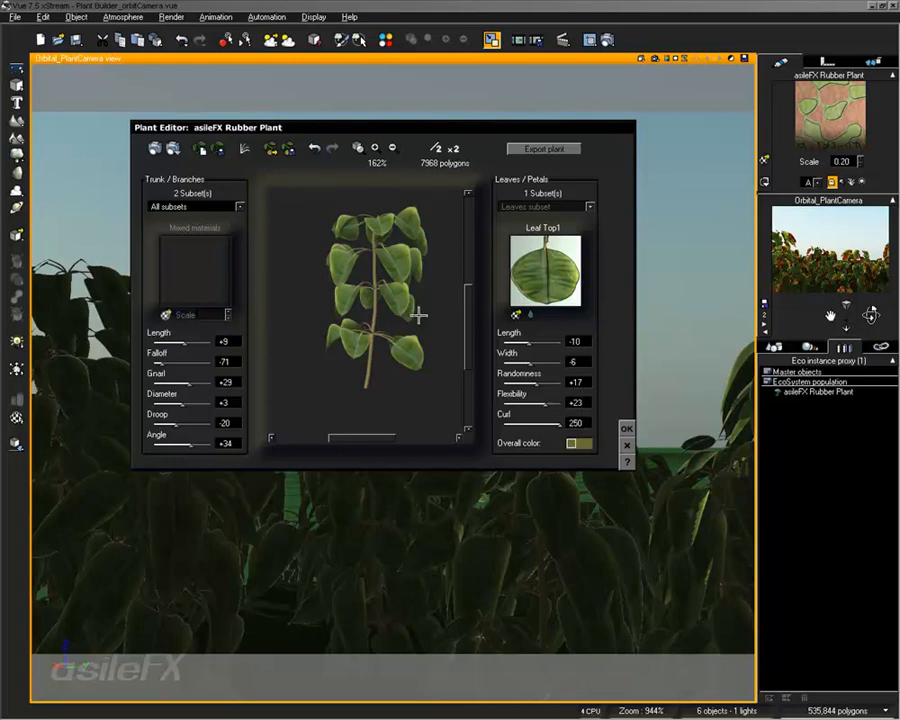
# Step: Generate a new variation of the asileFX Rubber Plant and apply the edited plant to the EcoSystem population
pyautogui.click(199, 148)
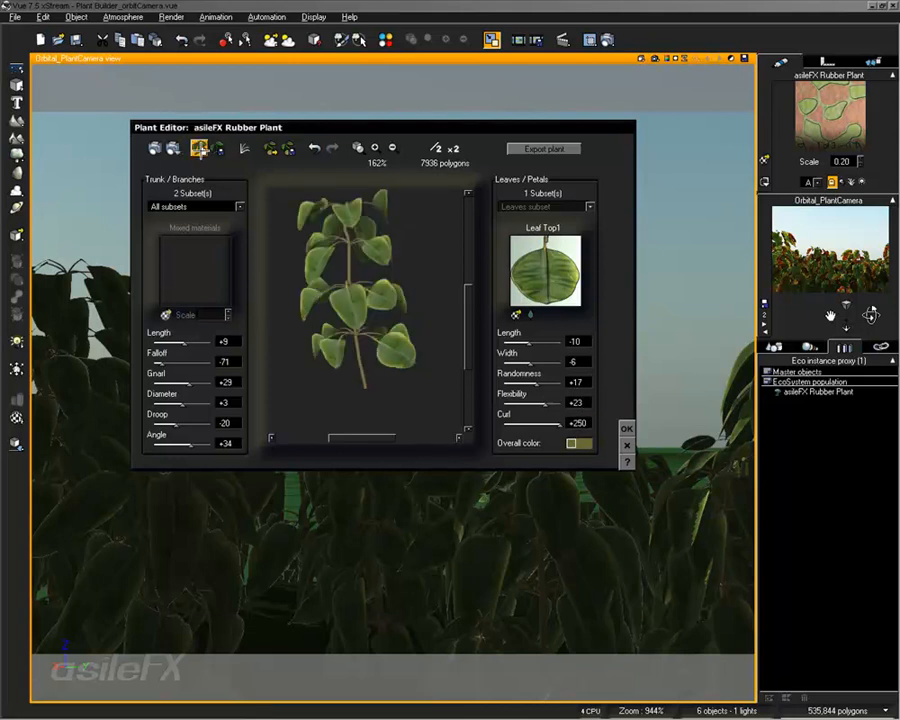
pyautogui.click(625, 428)
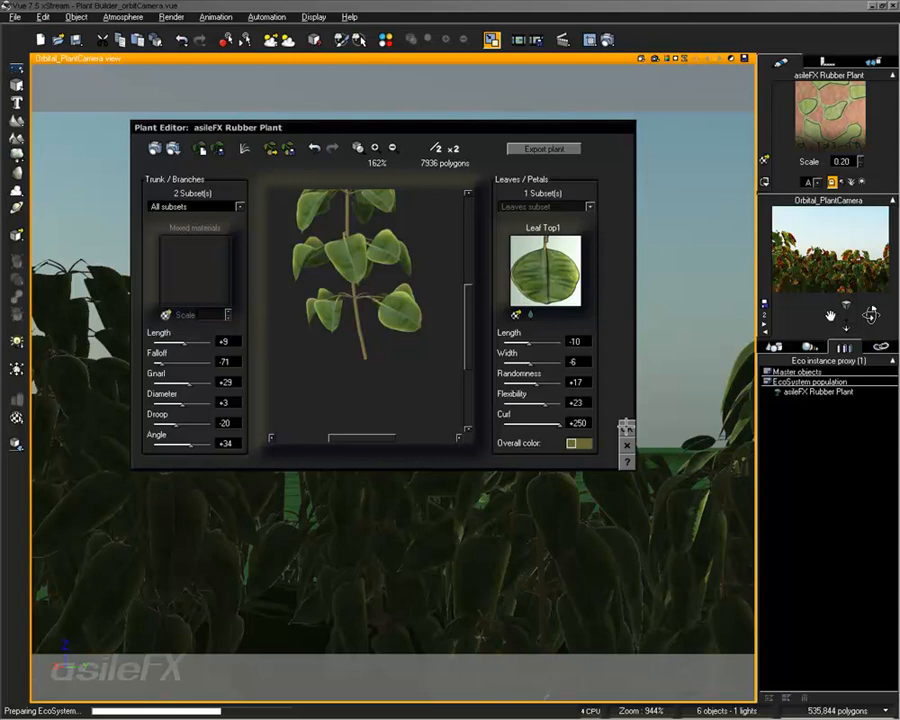
pyautogui.click(625, 427)
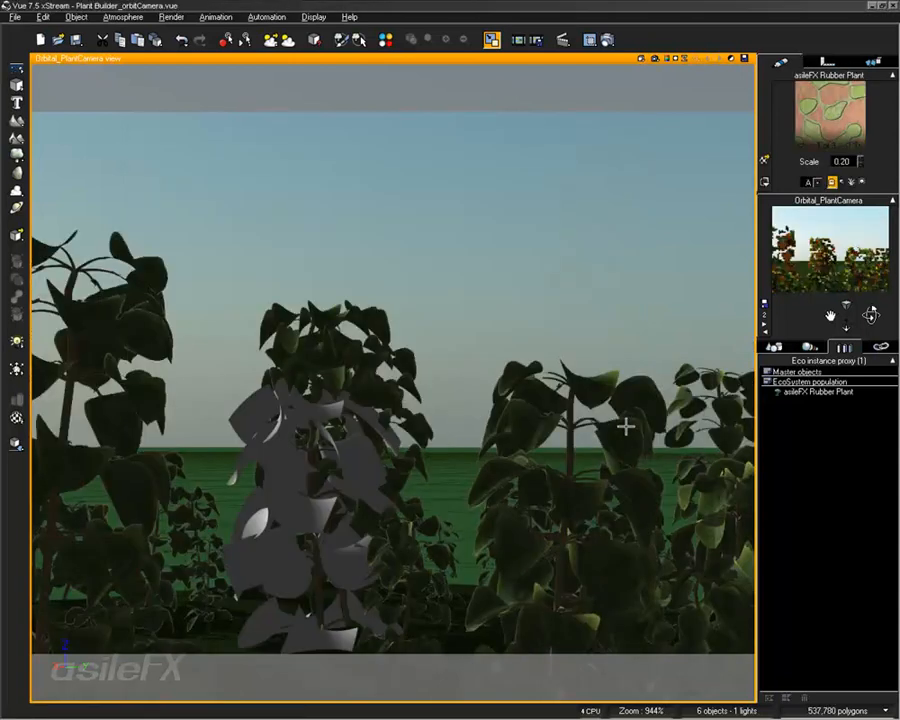
pyautogui.click(774, 348)
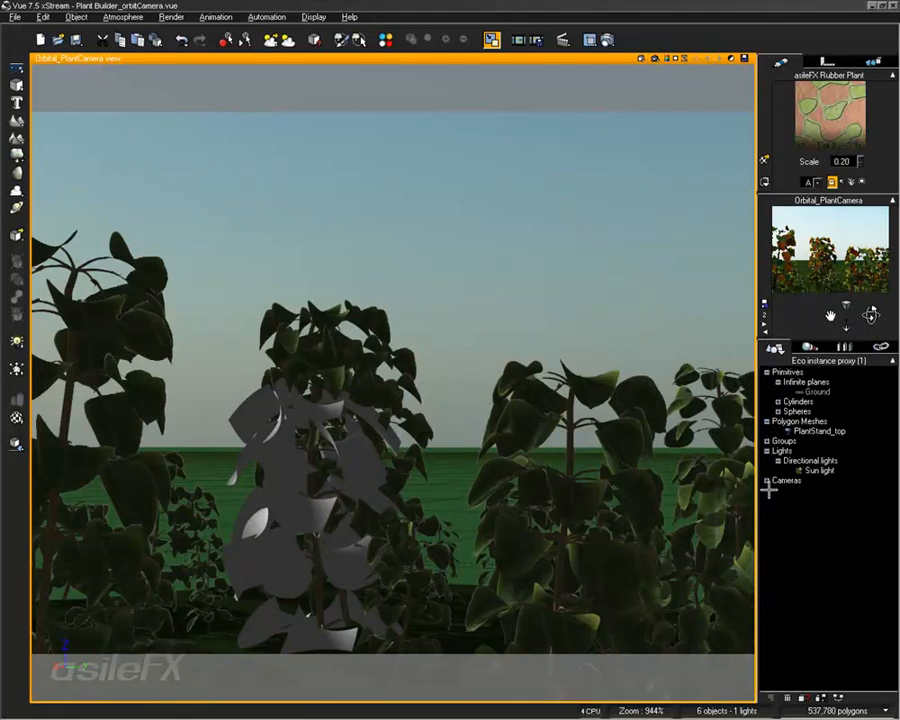
pyautogui.click(844, 347)
pyautogui.click(818, 392)
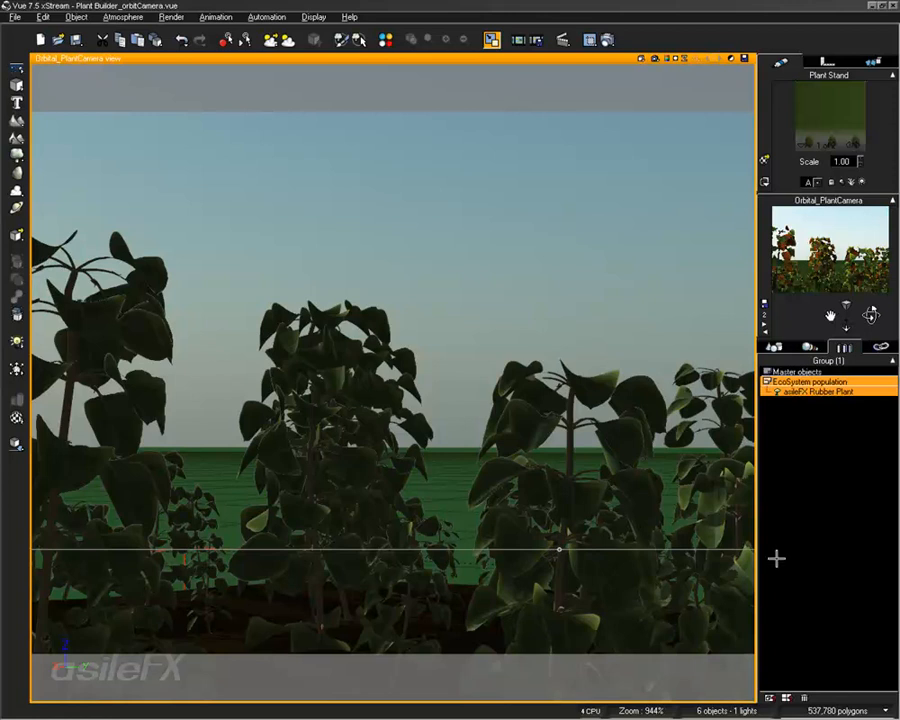
pyautogui.click(808, 347)
pyautogui.click(776, 347)
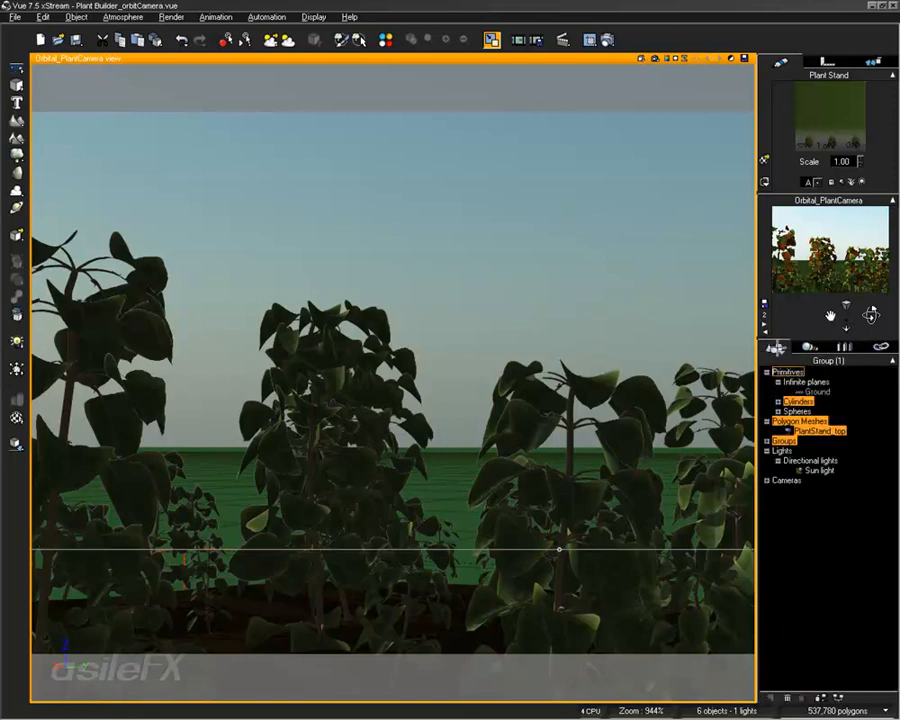
pyautogui.click(820, 535)
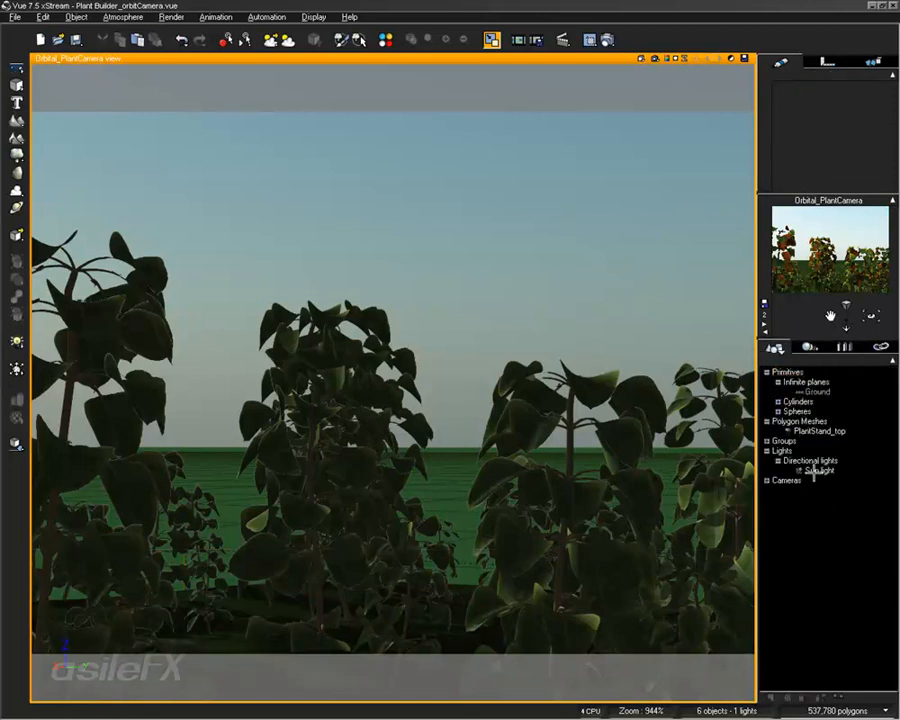
# Step: Open the Stand_ EcoSystem layer of the Rock & Grass material and repopulate it with a maximum size variation of 0
pyautogui.click(812, 347)
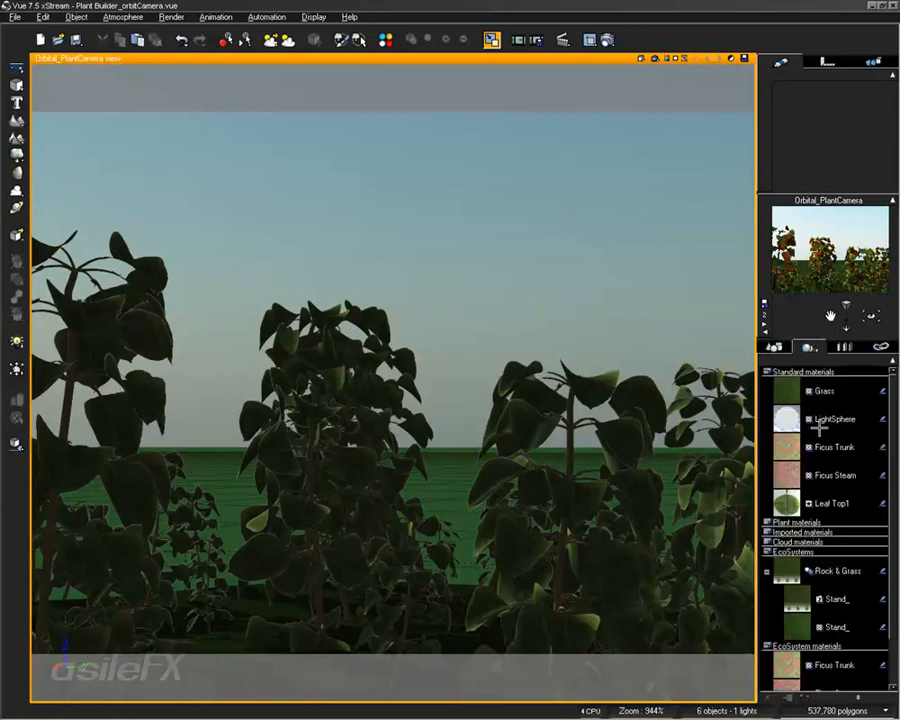
pyautogui.doubleClick(845, 594)
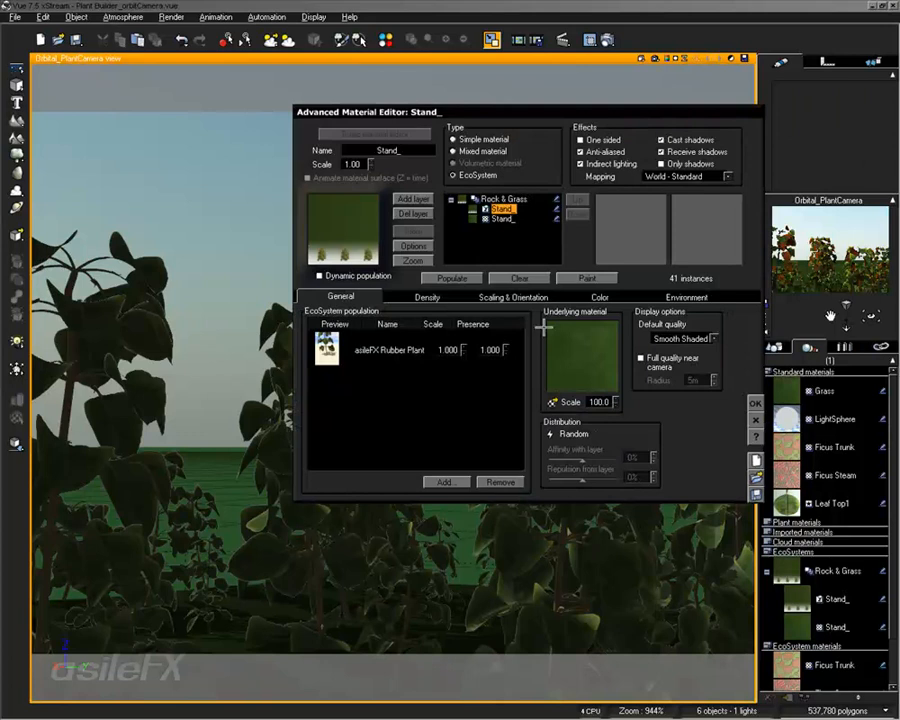
pyautogui.click(449, 279)
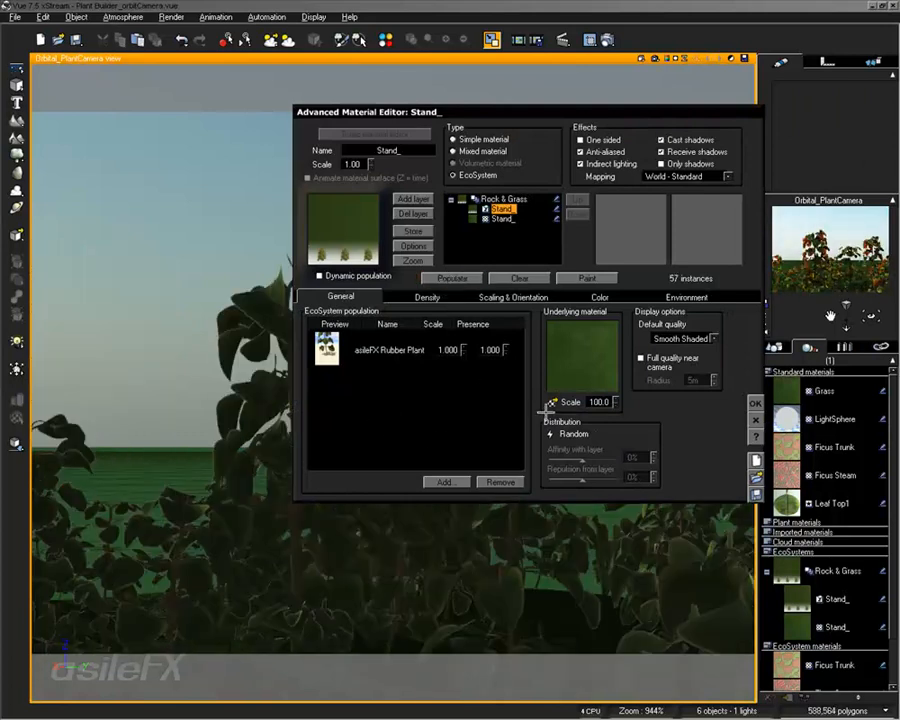
pyautogui.click(513, 297)
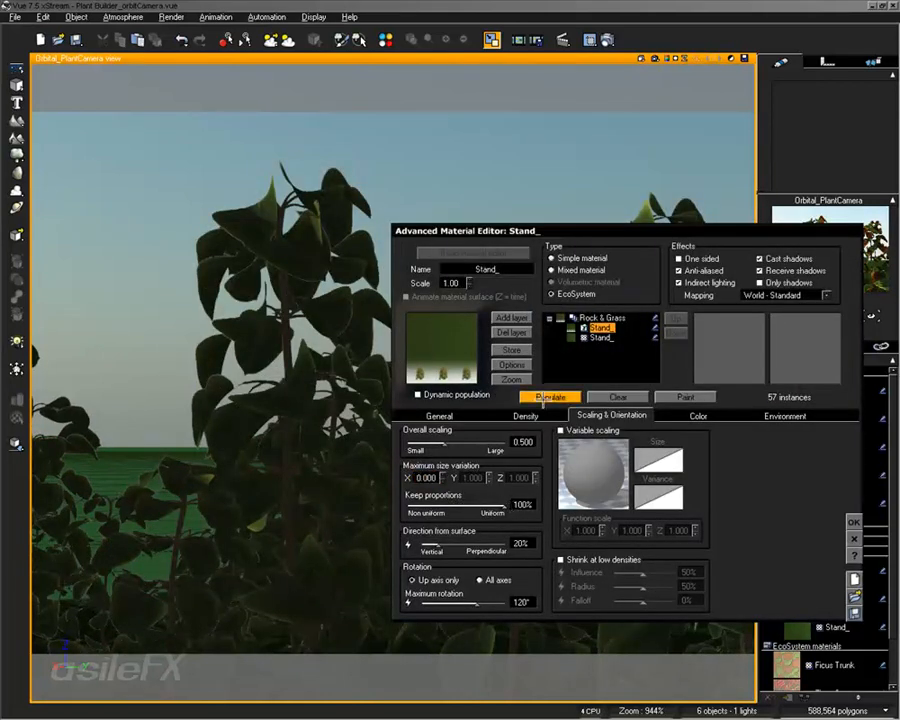
pyautogui.click(548, 397)
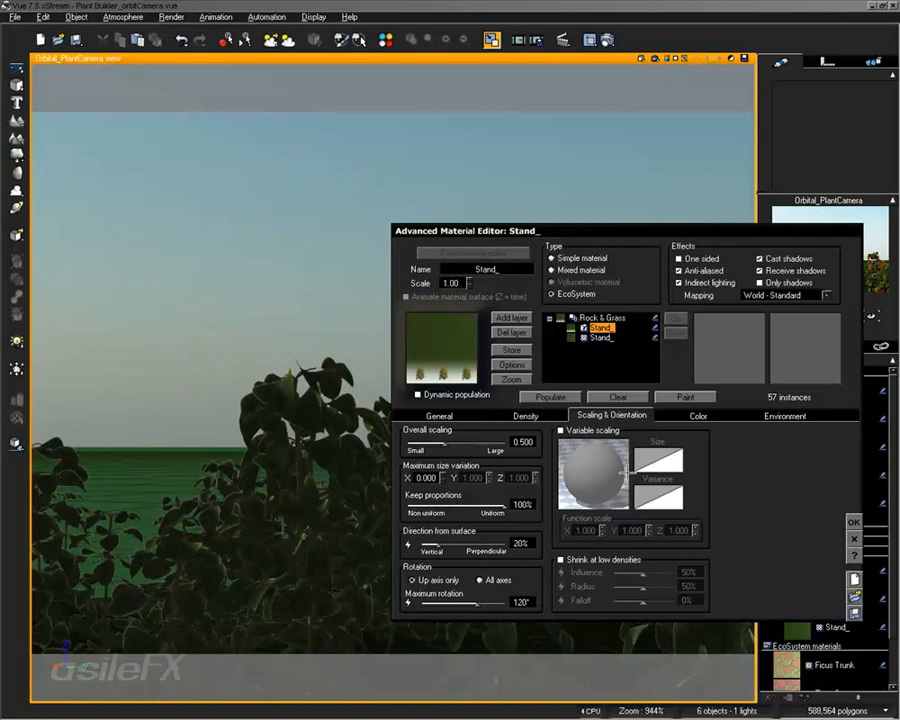
# Step: Try repopulating with proportions kept at 0%, first as is and again with the Y and Z size variation set to 0
pyautogui.moveTo(496, 498); pyautogui.dragTo(400, 497)
pyautogui.click(545, 396)
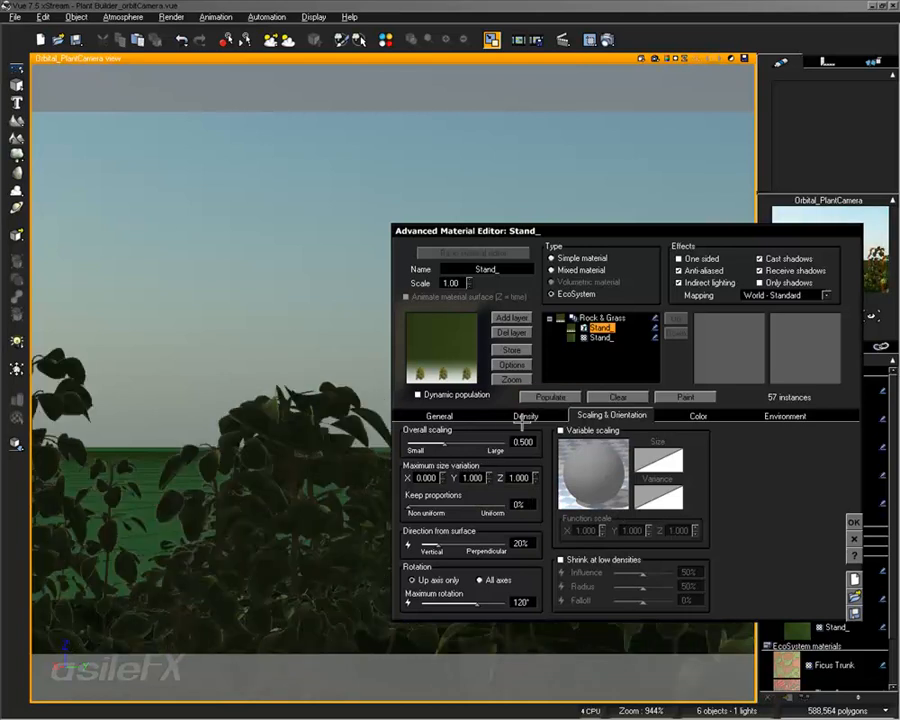
pyautogui.click(474, 478)
pyautogui.write('0')
pyautogui.click(519, 478)
pyautogui.write('0')
pyautogui.click(539, 394)
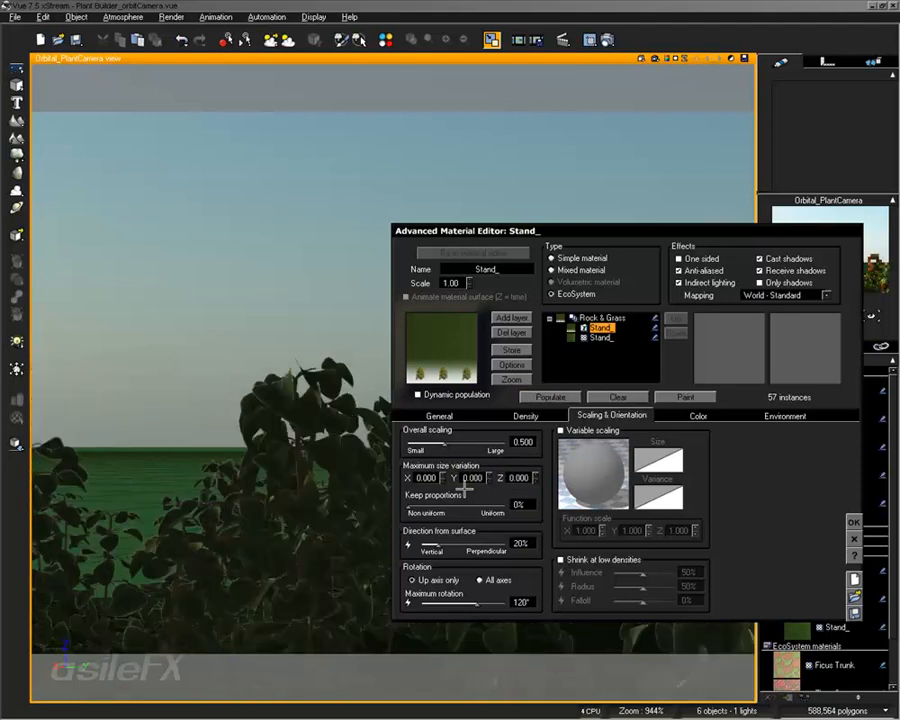
# Step: Try a maximum size variation of 1 in Y and Z and repopulate the EcoSystem
pyautogui.write('1')
pyautogui.click(520, 478)
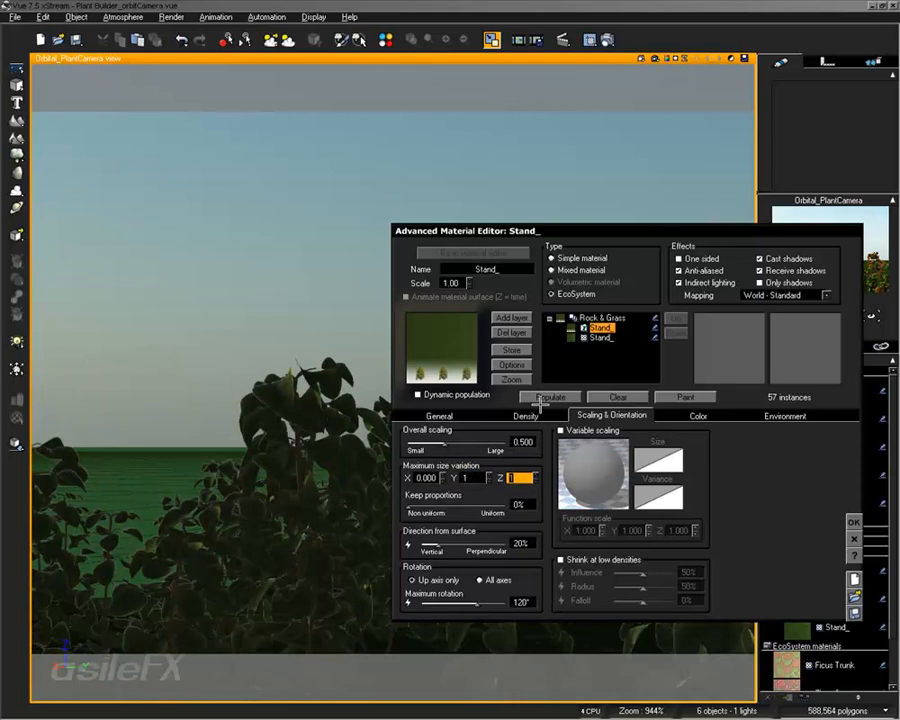
pyautogui.write('1')
pyautogui.click(545, 400)
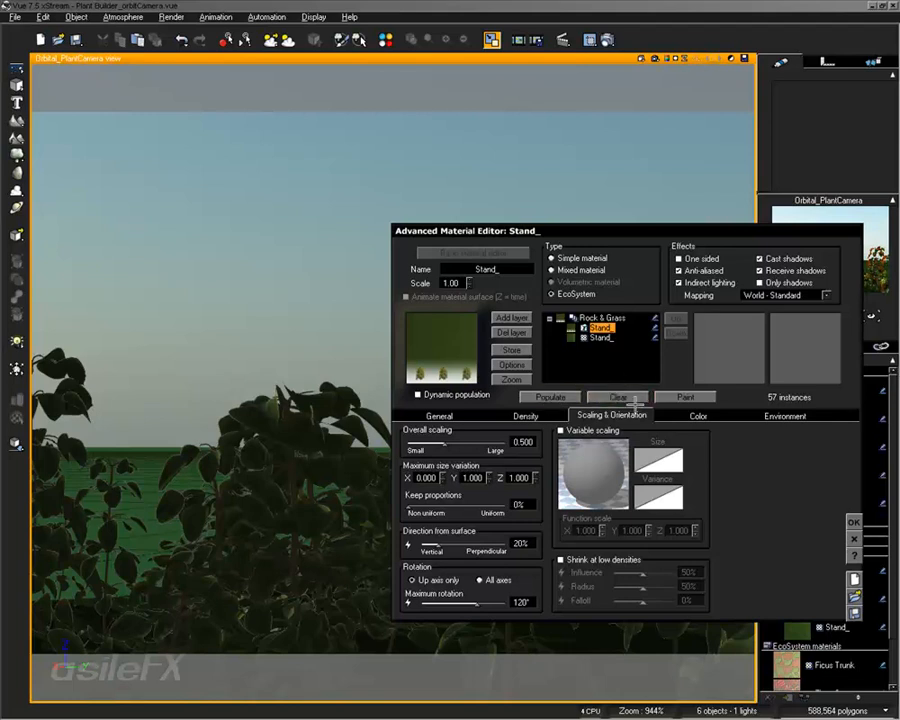
# Step: Restore the EcoSystem's Keep proportions setting to 100% and accept the material
pyautogui.moveTo(430, 513); pyautogui.dragTo(506, 530)
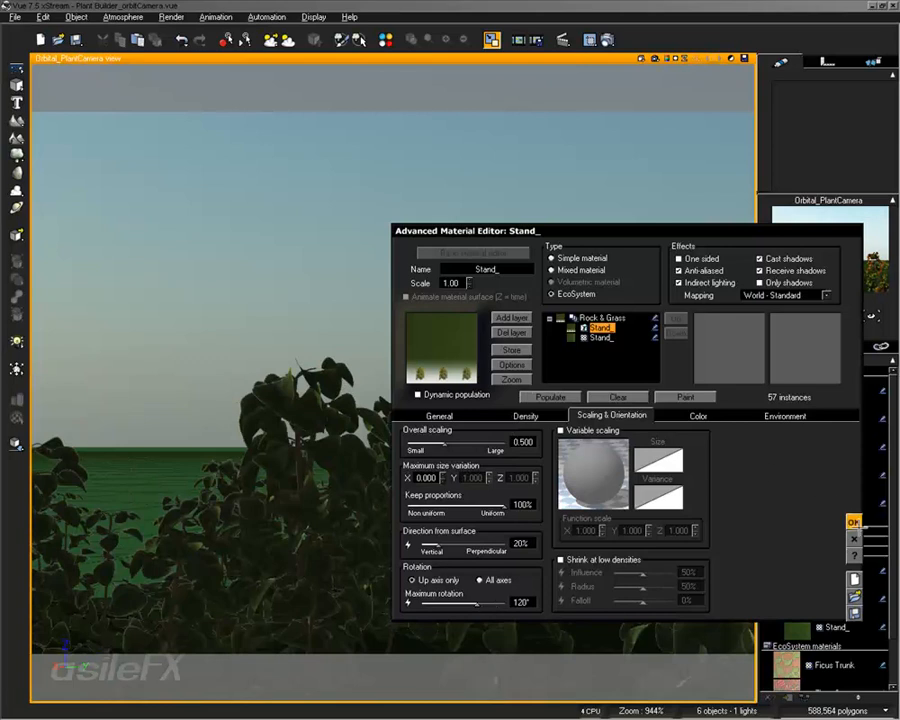
pyautogui.click(853, 522)
# Step: Select the cameras in the four-view layout and lower the Orbital_PlantCamera's pivot point in the front view
pyautogui.moveTo(499, 537); pyautogui.dragTo(445, 599, button='right')
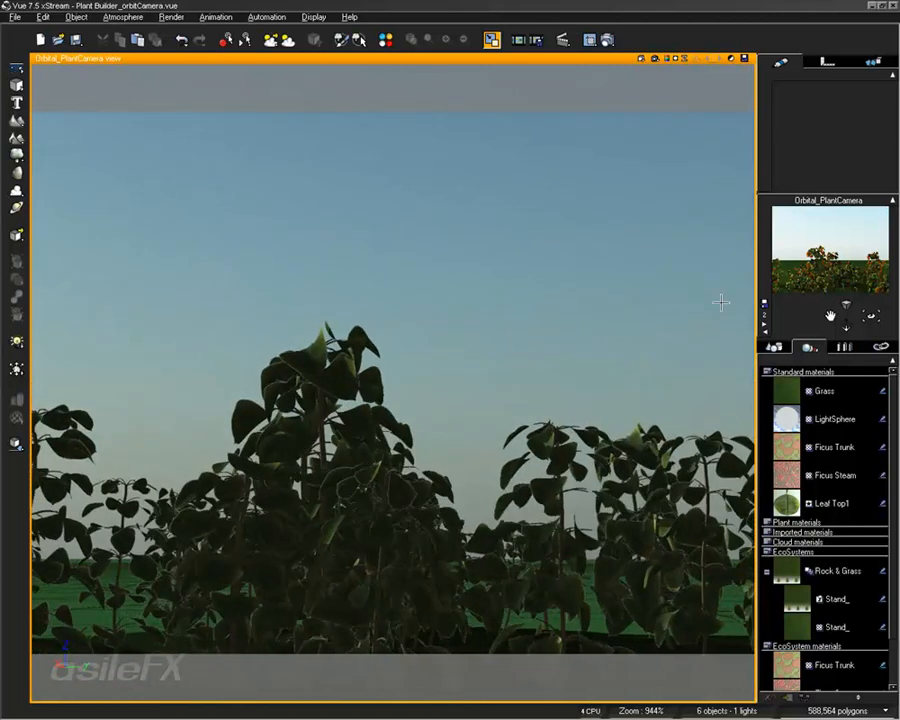
pyautogui.moveTo(845, 302); pyautogui.dragTo(845, 302)
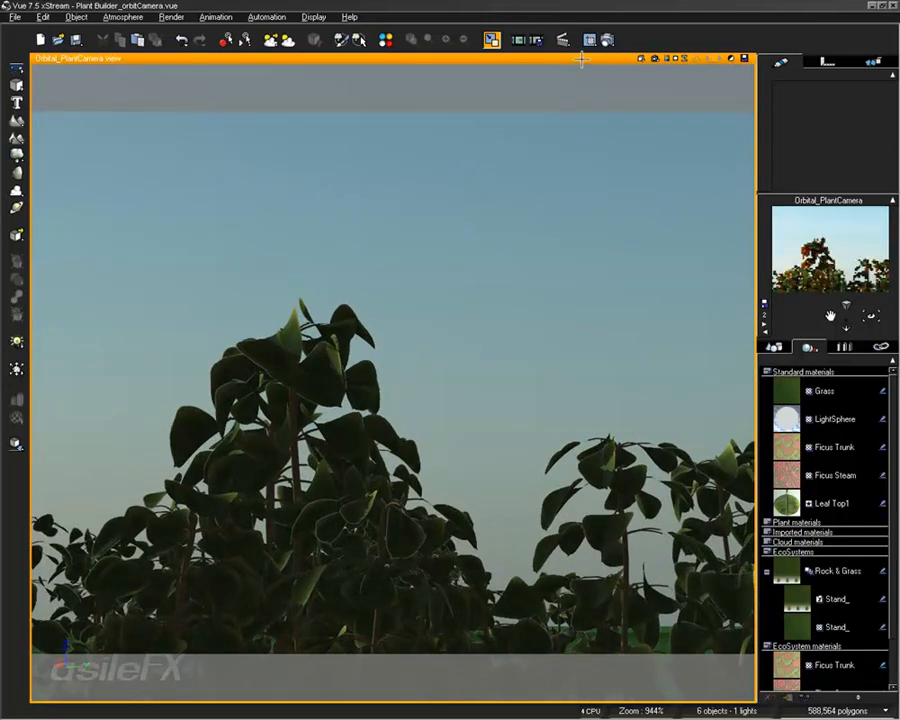
pyautogui.doubleClick(583, 59)
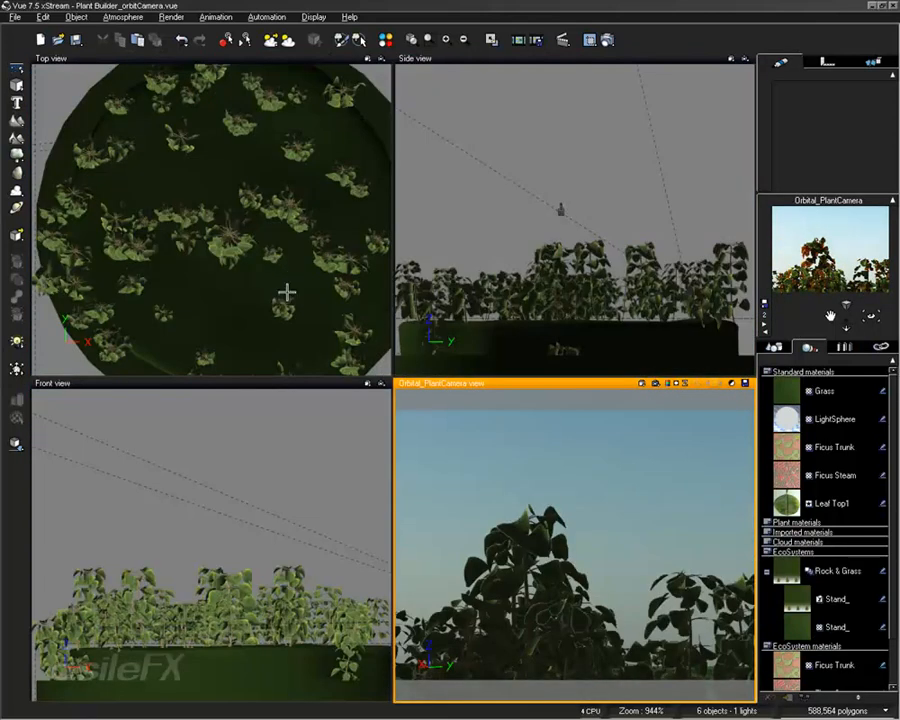
pyautogui.click(775, 347)
pyautogui.click(767, 480)
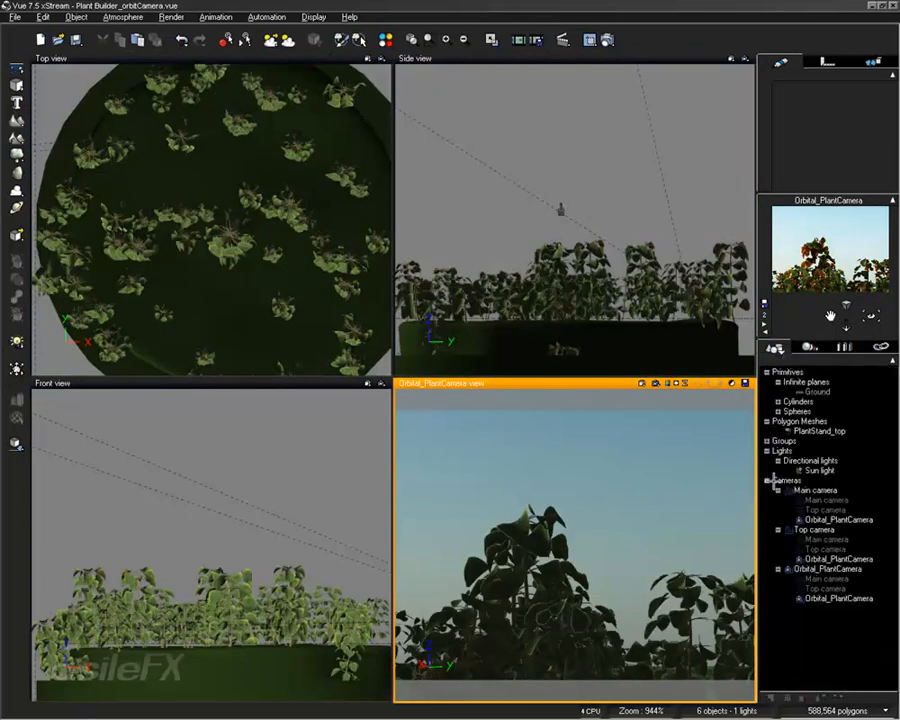
pyautogui.click(786, 480)
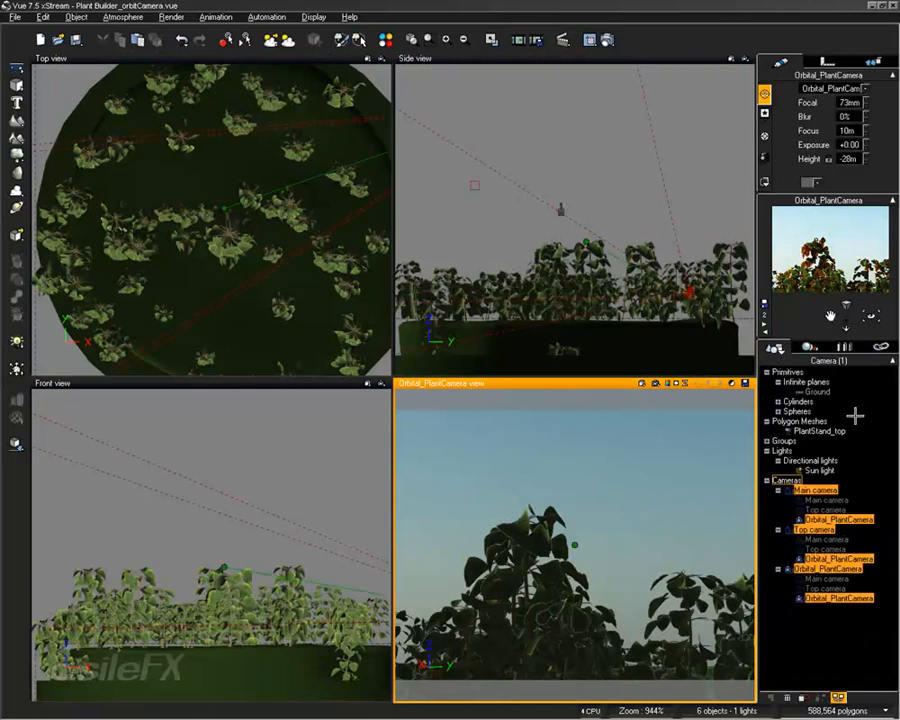
pyautogui.click(828, 61)
pyautogui.moveTo(293, 490); pyautogui.dragTo(206, 431, button='right')
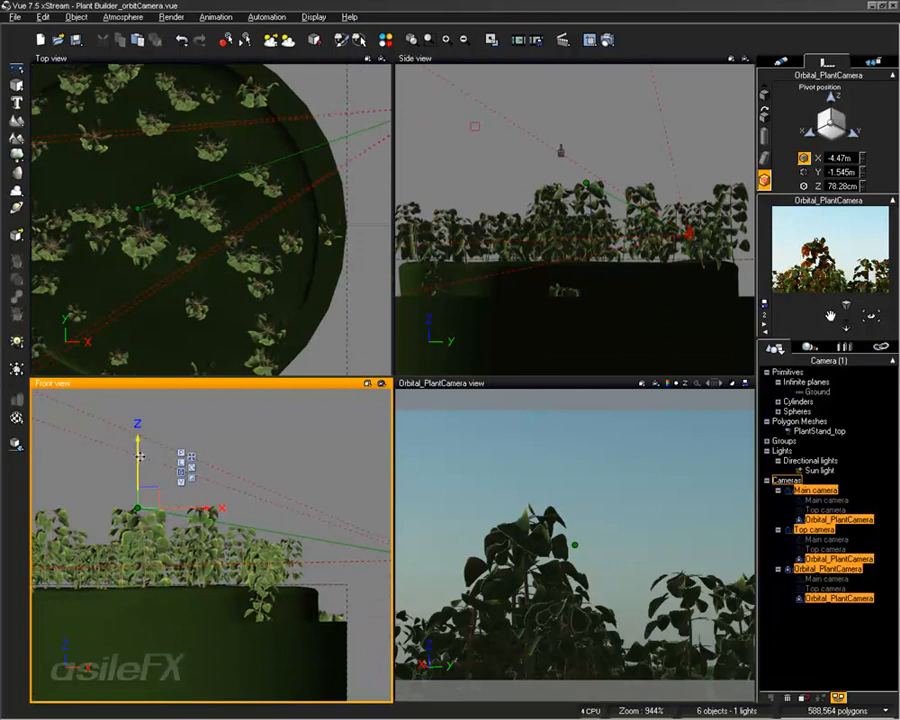
pyautogui.moveTo(141, 463); pyautogui.dragTo(158, 570)
# Step: Check the orbit around the plants and raise the Orbital_PlantCamera's pivot point toward the middle of the foliage in the front view
pyautogui.moveTo(585, 532); pyautogui.dragTo(593, 280, button='right')
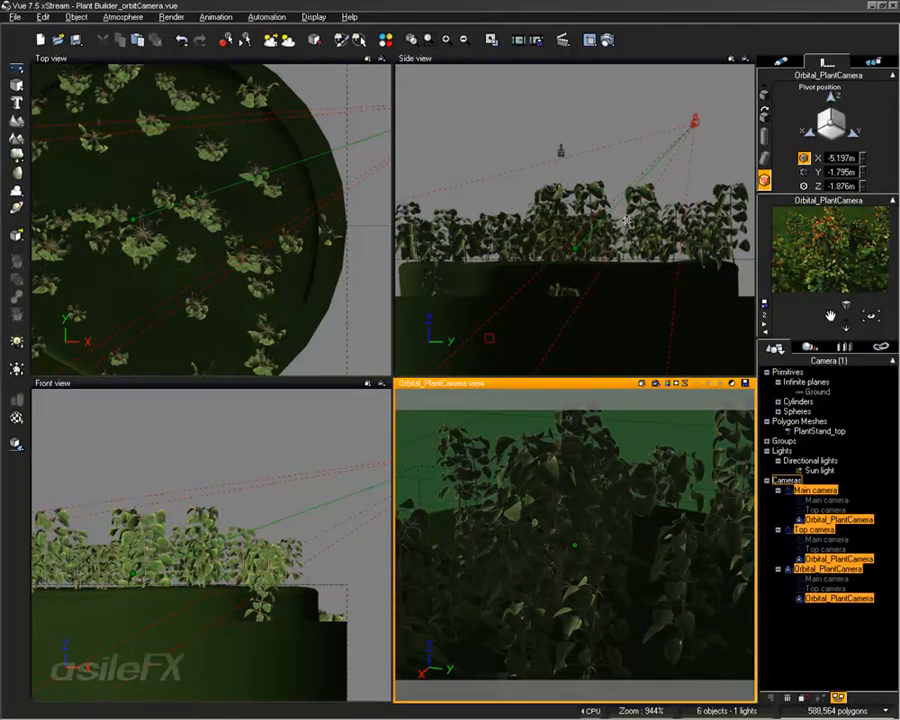
pyautogui.click(598, 390)
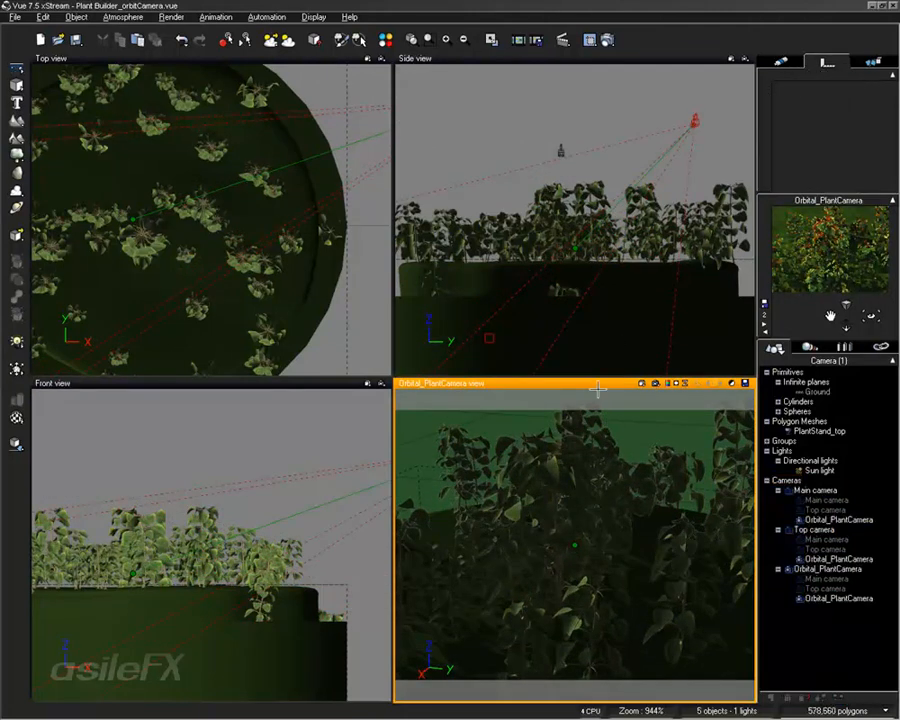
pyautogui.doubleClick(603, 379)
pyautogui.moveTo(496, 347); pyautogui.dragTo(474, 434, button='right')
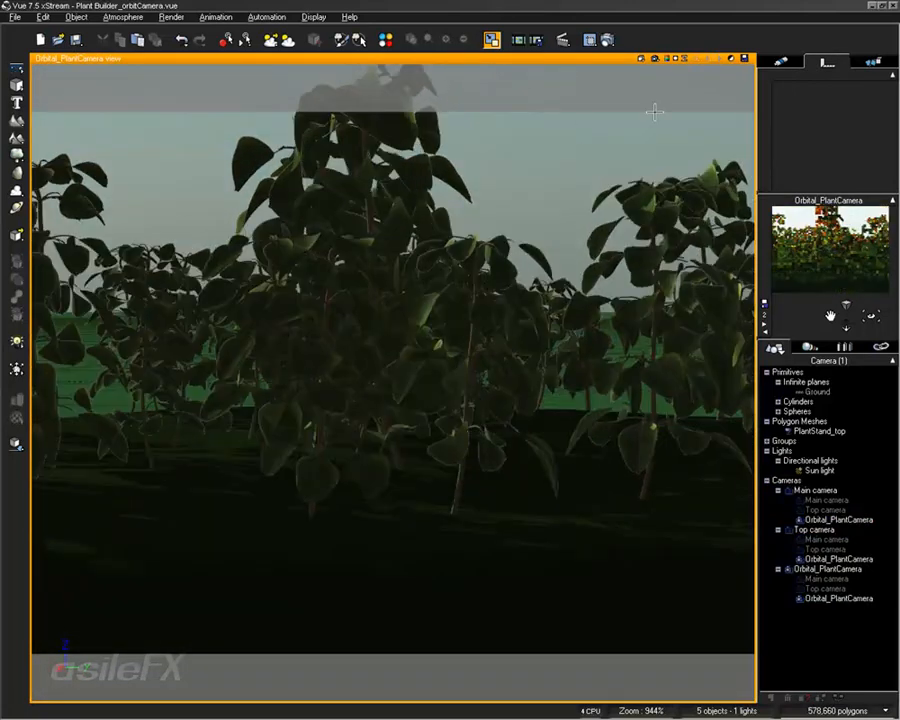
pyautogui.doubleClick(547, 59)
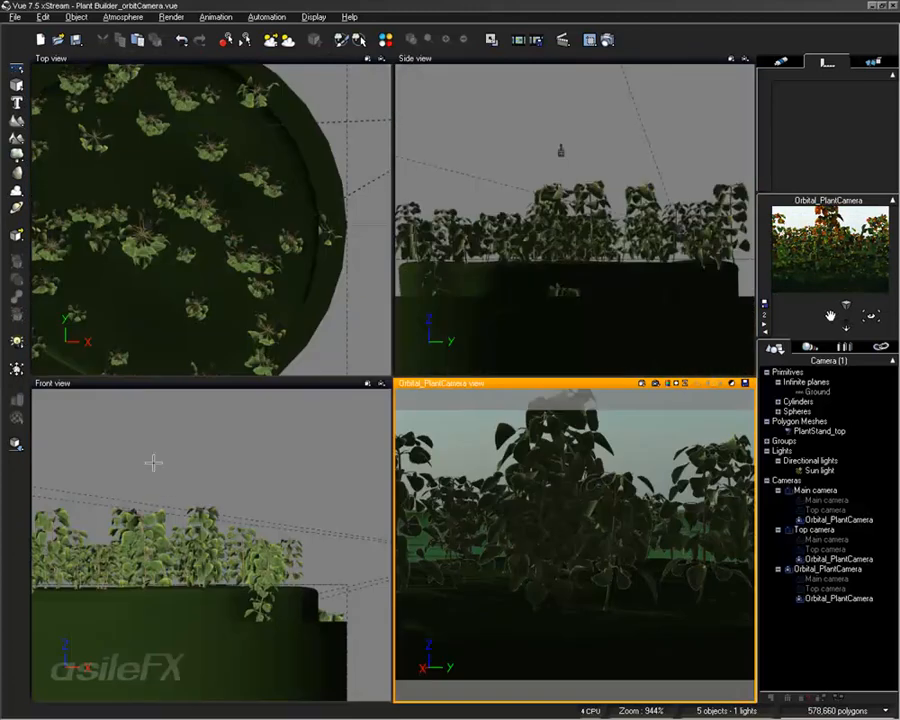
pyautogui.click(214, 508)
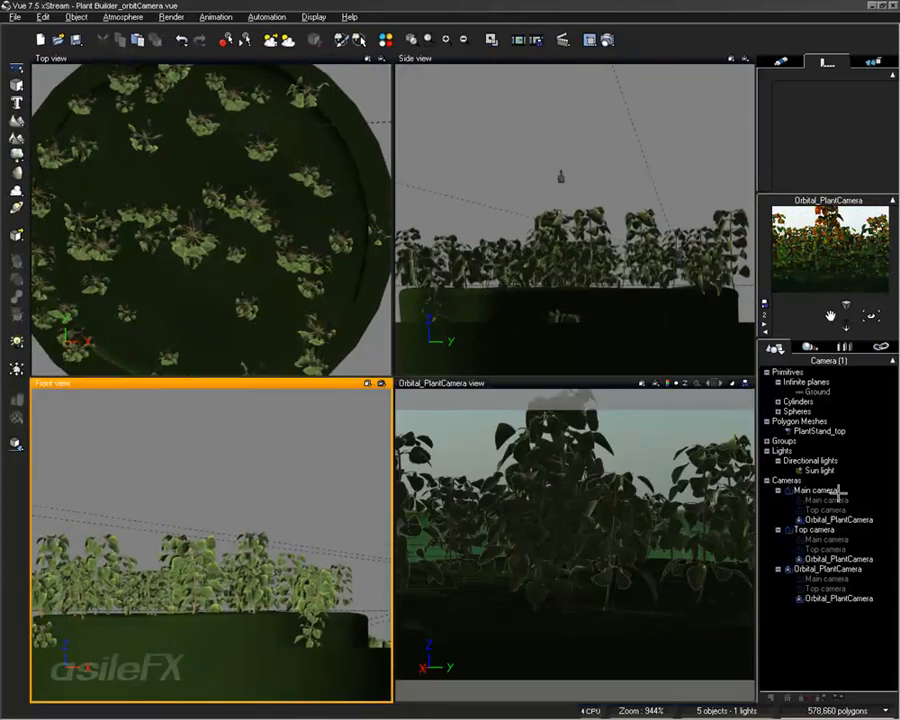
pyautogui.click(786, 480)
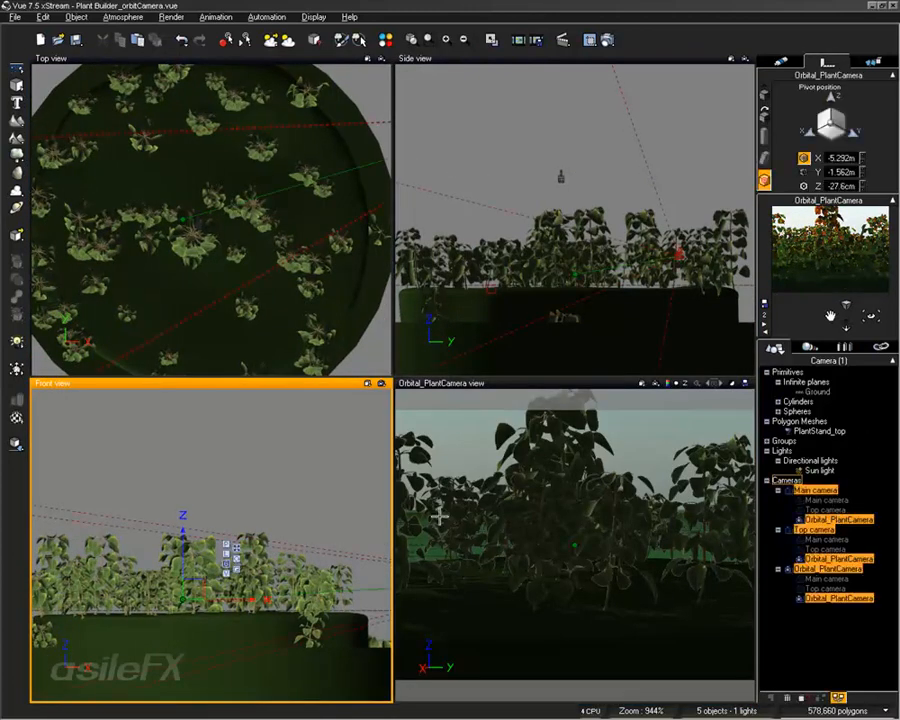
pyautogui.moveTo(180, 548); pyautogui.dragTo(184, 520)
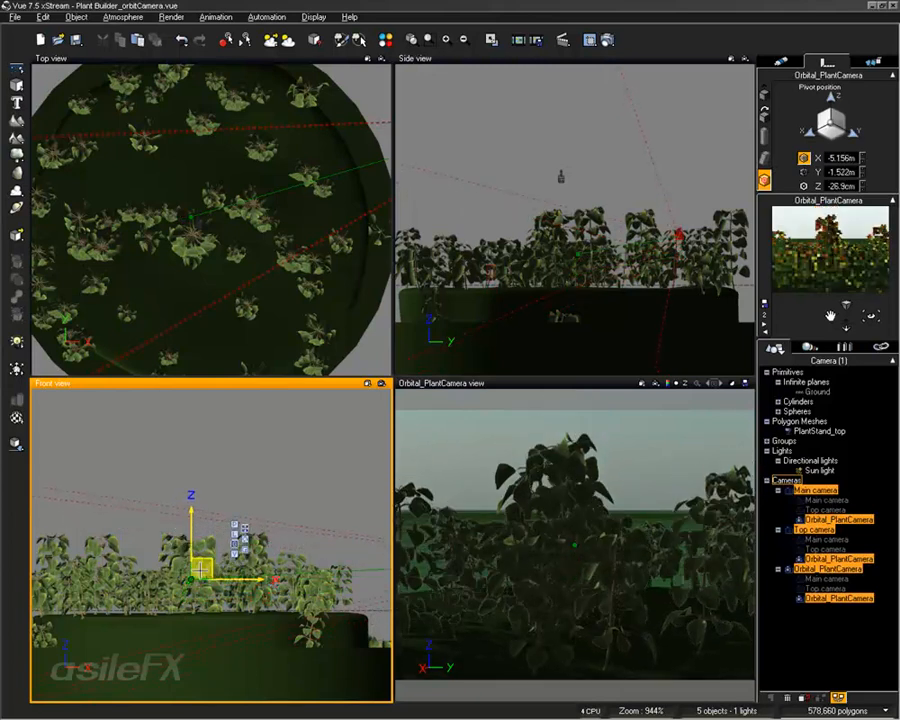
pyautogui.moveTo(199, 570); pyautogui.dragTo(196, 564)
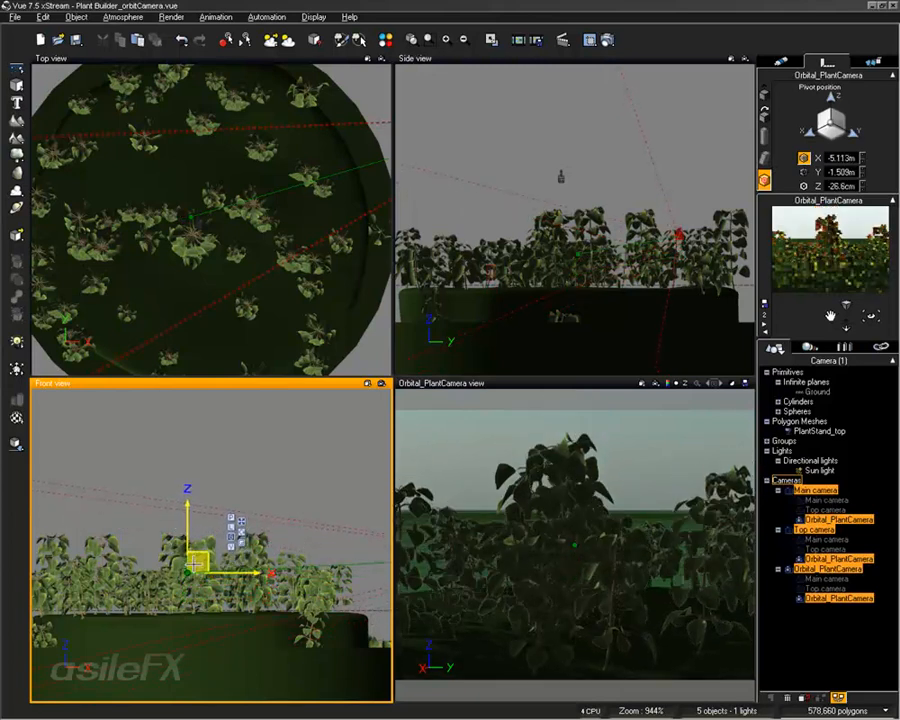
# Step: Maximize the Orbital_PlantCamera view, bring the camera slightly closer to the plants and render the view
pyautogui.doubleClick(596, 381)
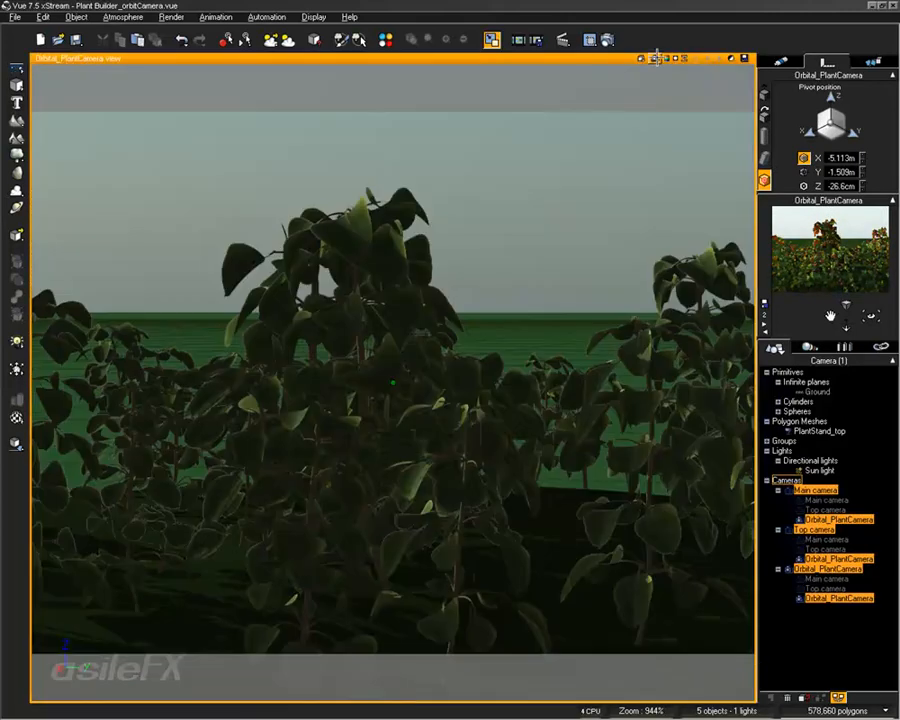
pyautogui.moveTo(846, 316); pyautogui.dragTo(846, 306)
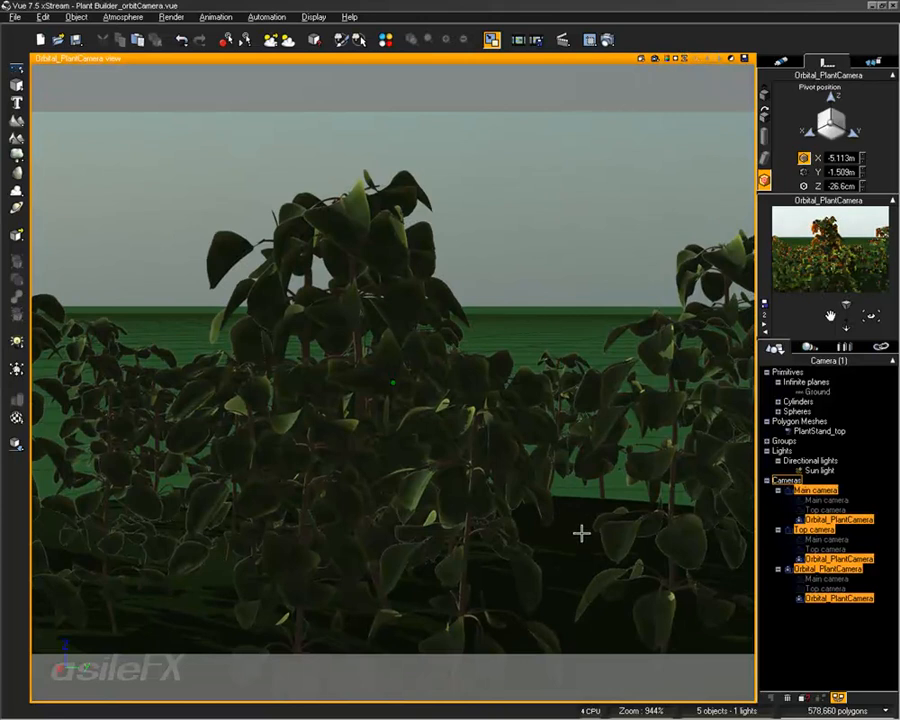
pyautogui.click(655, 59)
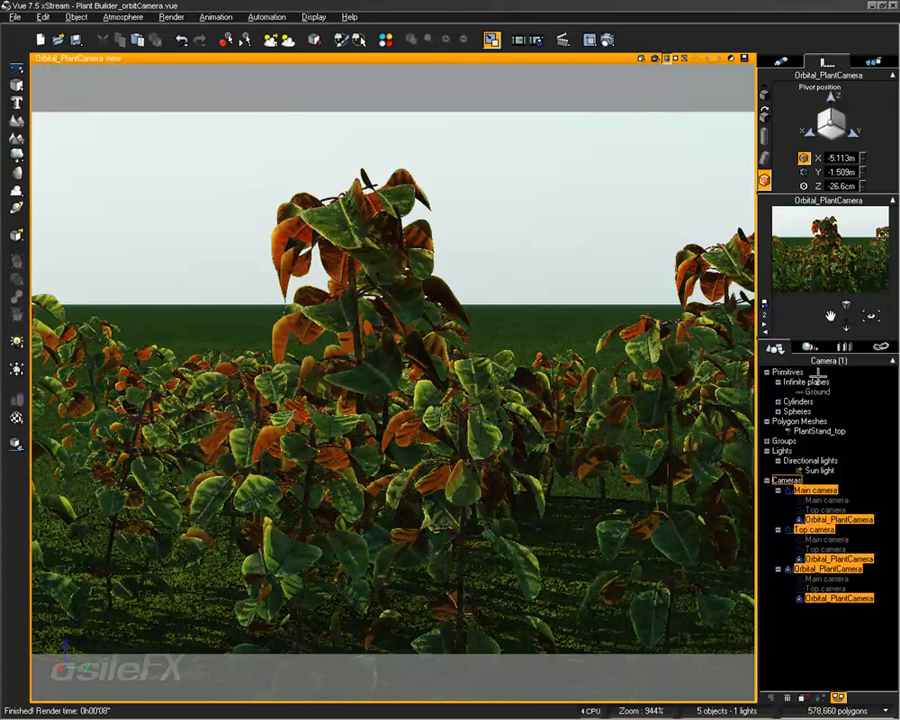
# Step: Open the Leaf Top1 material's color picture function for editing and select the Top n Bottom metanode in its graph
pyautogui.click(808, 347)
pyautogui.click(830, 636)
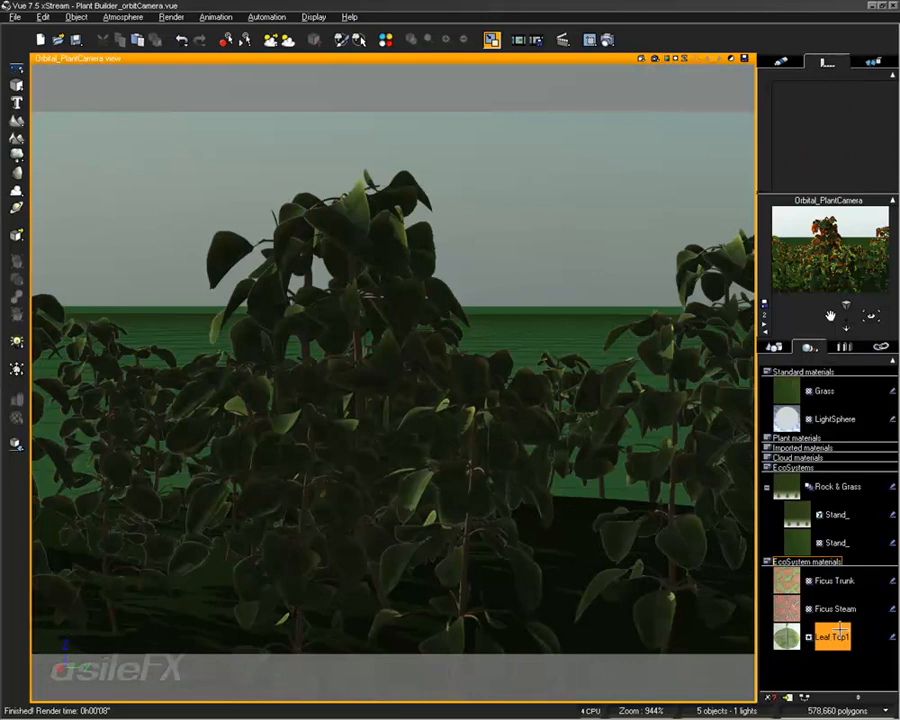
pyautogui.doubleClick(833, 636)
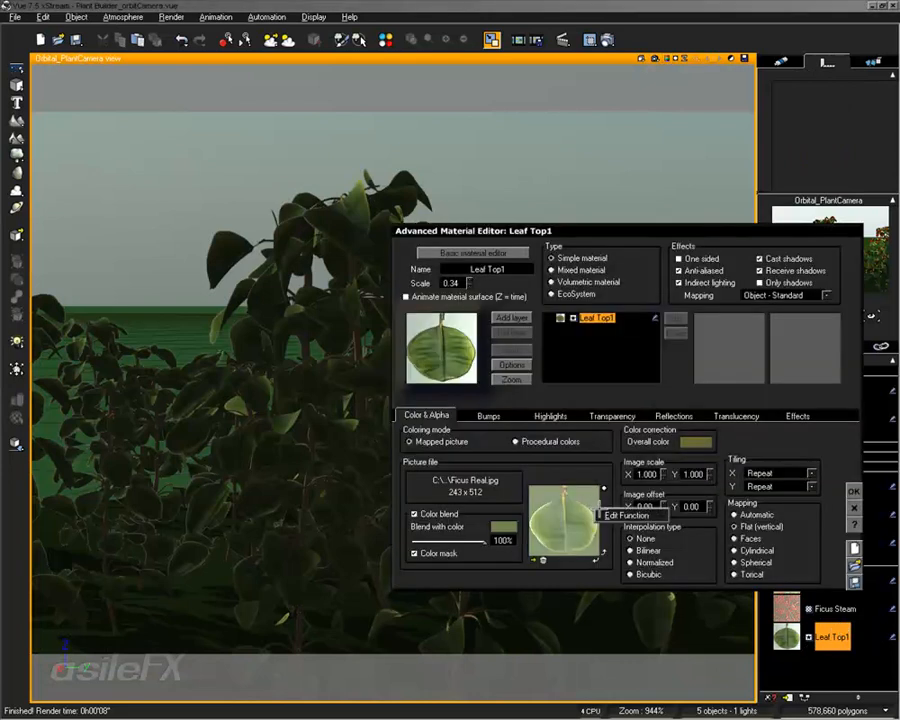
pyautogui.click(610, 509)
pyautogui.moveTo(344, 261); pyautogui.dragTo(448, 316, button='right')
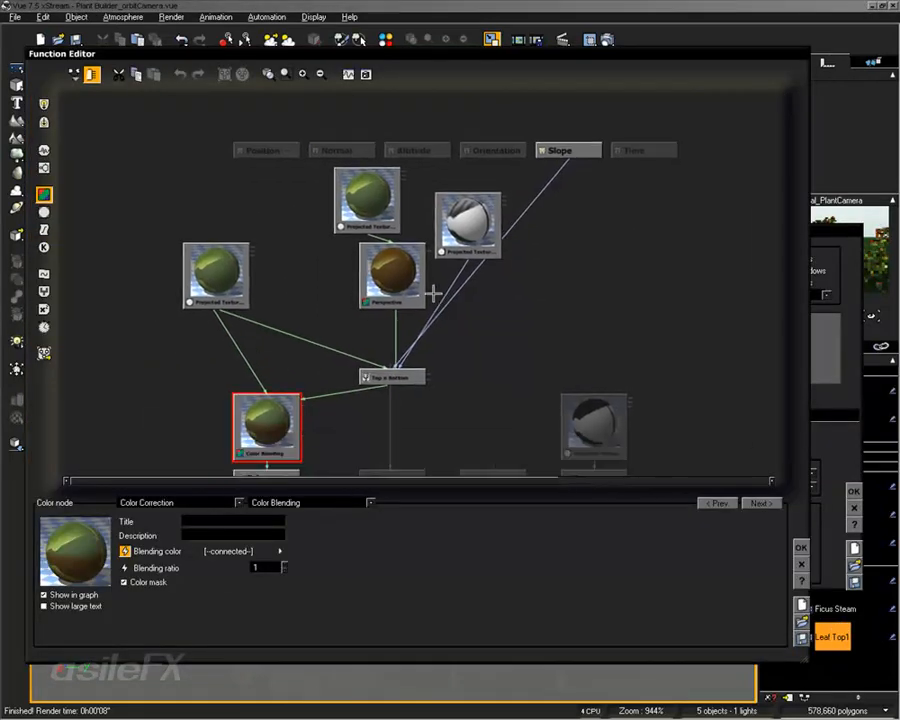
pyautogui.moveTo(393, 377)
pyautogui.mouseDown()
pyautogui.moveTo(487, 377)
pyautogui.moveTo(401, 378)
pyautogui.mouseUp()
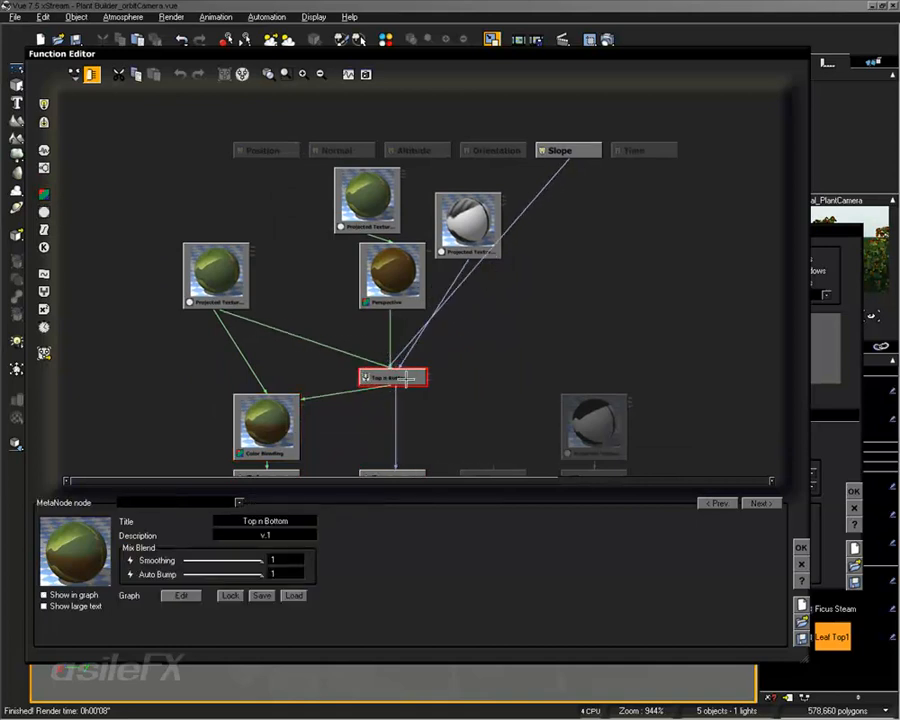
pyautogui.moveTo(468, 336); pyautogui.dragTo(416, 336, button='right')
# Step: Add an Angle of Incidence input node, move the Slope connection to the Top n Bottom metanode onto it, and accept the Leaf Top1 material
pyautogui.click(525, 152)
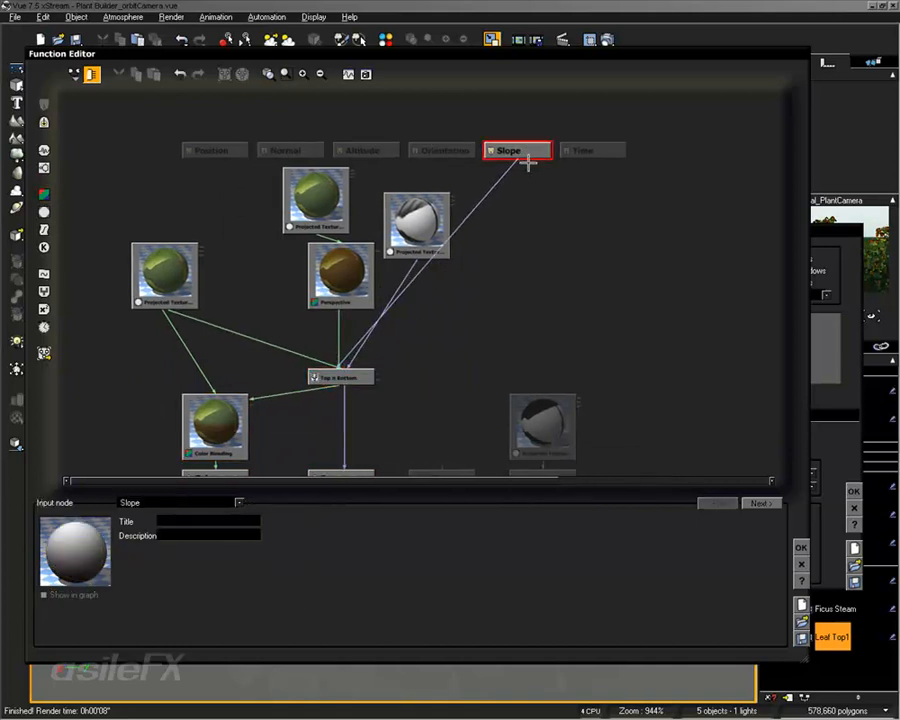
pyautogui.click(532, 247)
pyautogui.rightClick(517, 239)
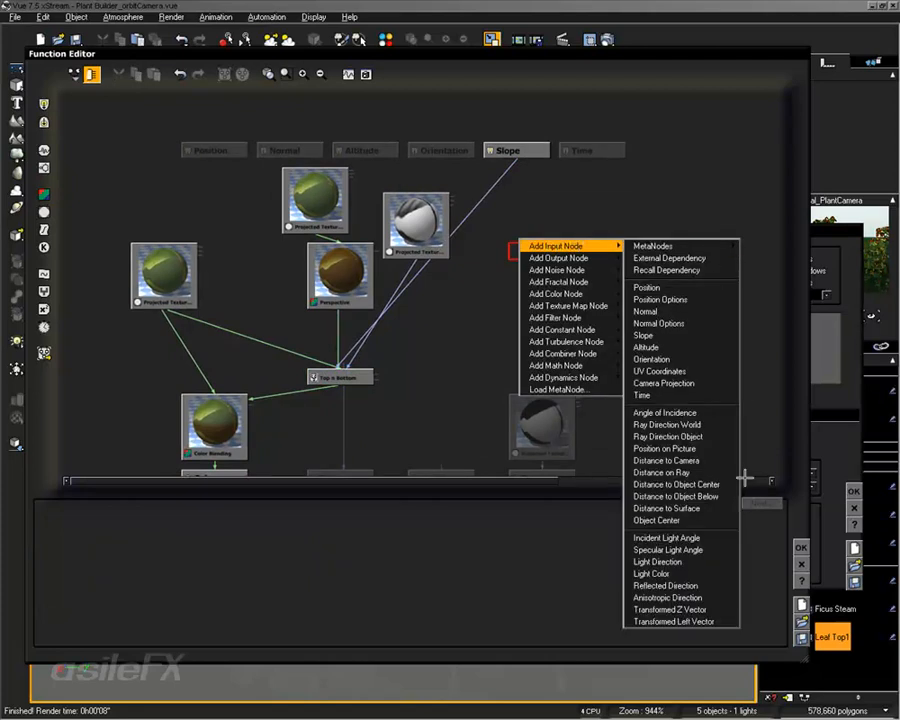
pyautogui.click(691, 412)
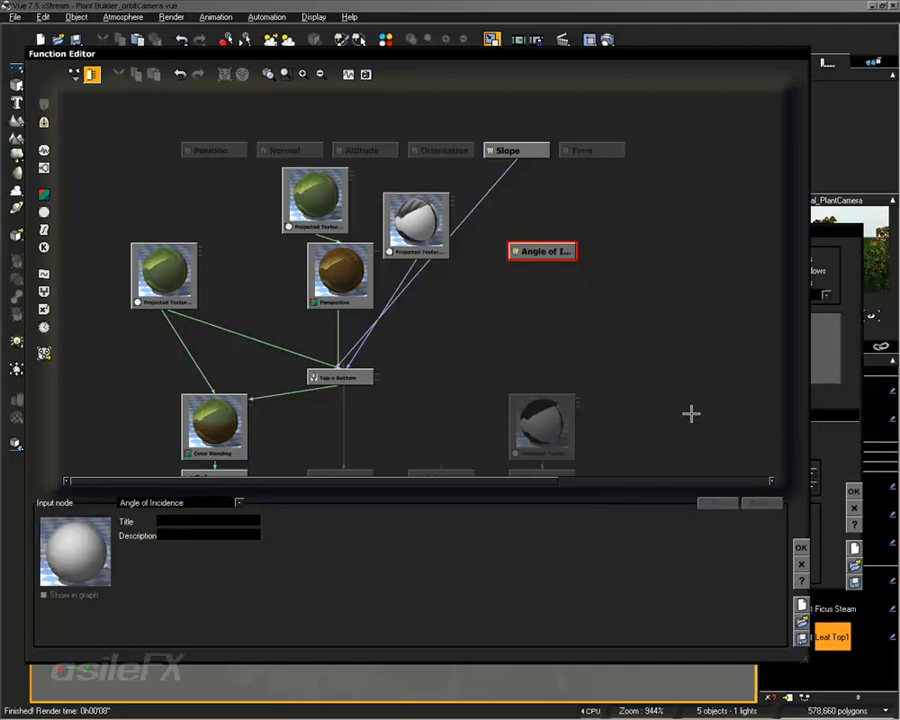
pyautogui.moveTo(517, 157); pyautogui.dragTo(542, 254)
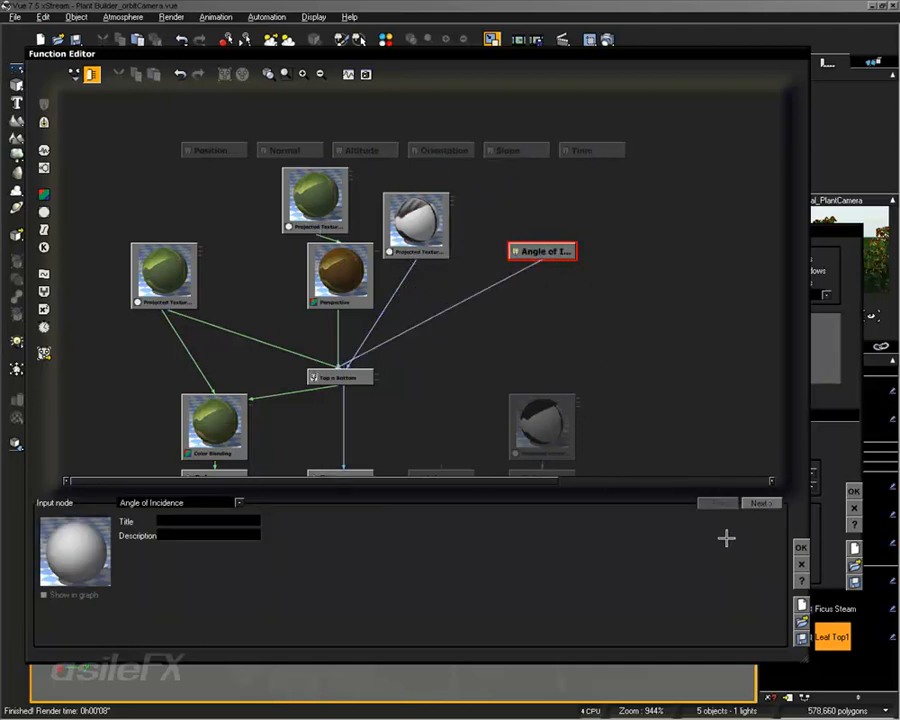
pyautogui.click(801, 547)
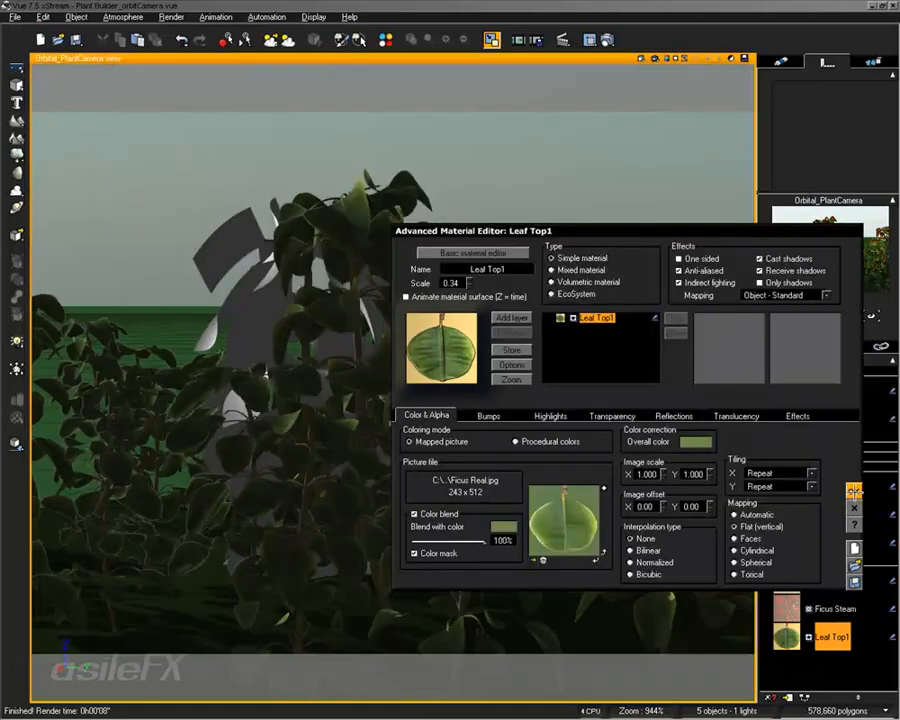
pyautogui.click(853, 491)
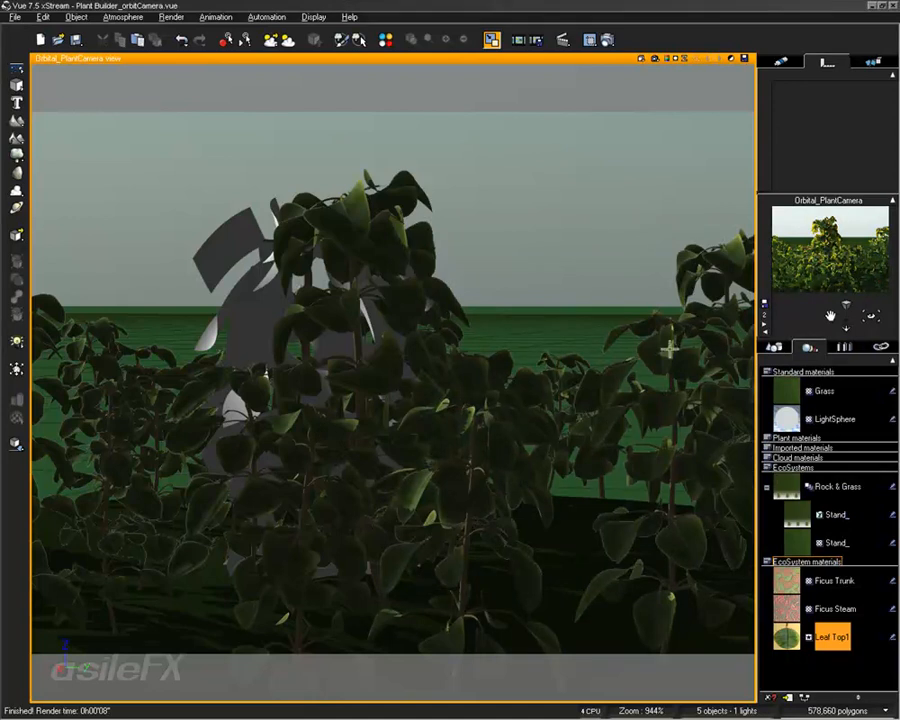
# Step: Render the camera view to check the leaf colors, then reopen and accept the Stand_ EcoSystem material to refresh the plant preview
pyautogui.click(656, 58)
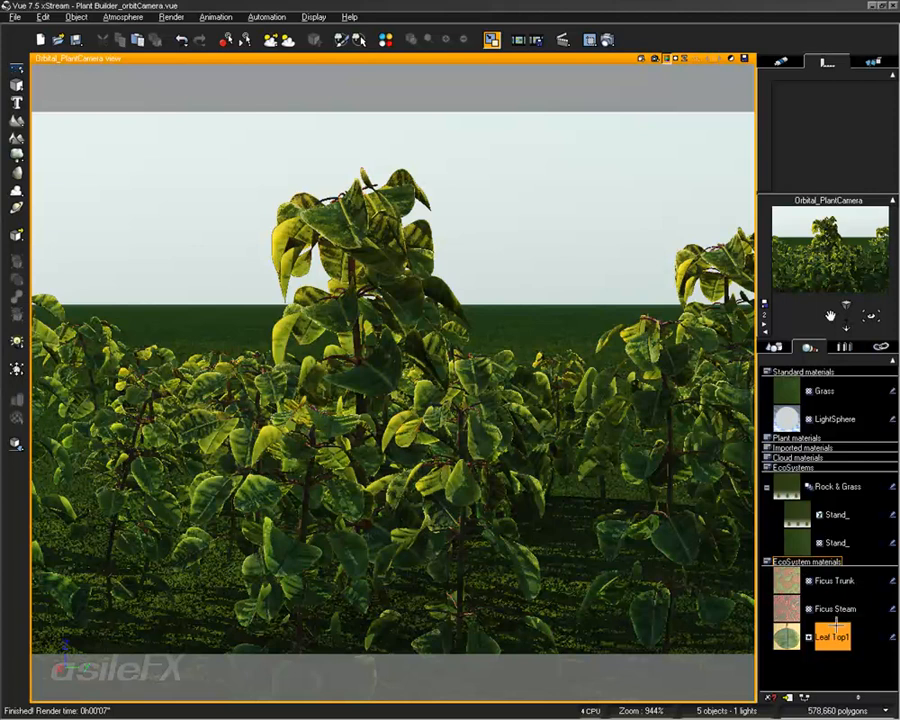
pyautogui.click(845, 509)
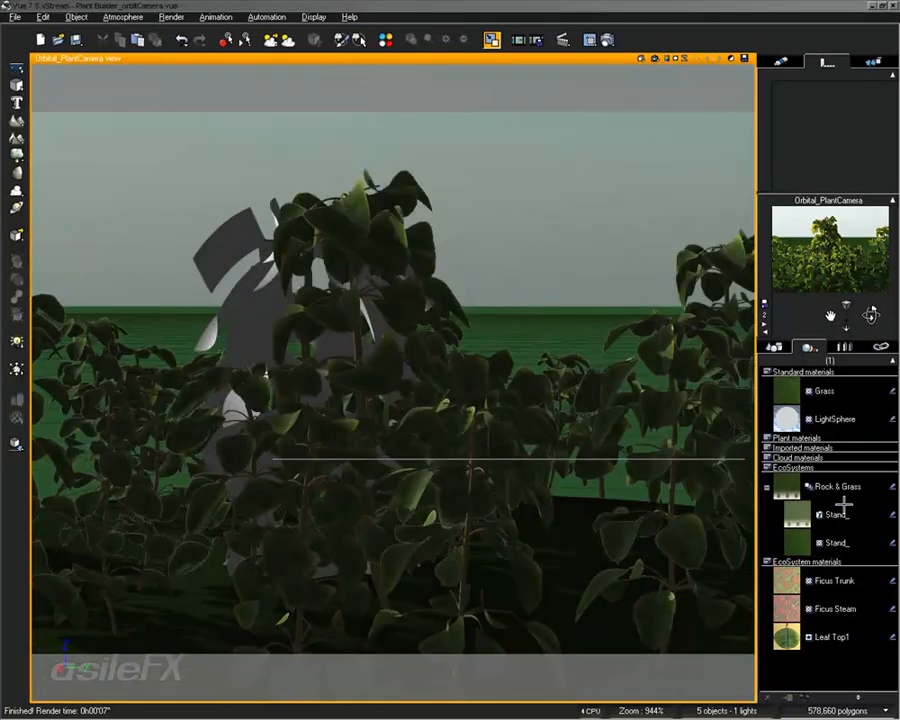
pyautogui.doubleClick(845, 509)
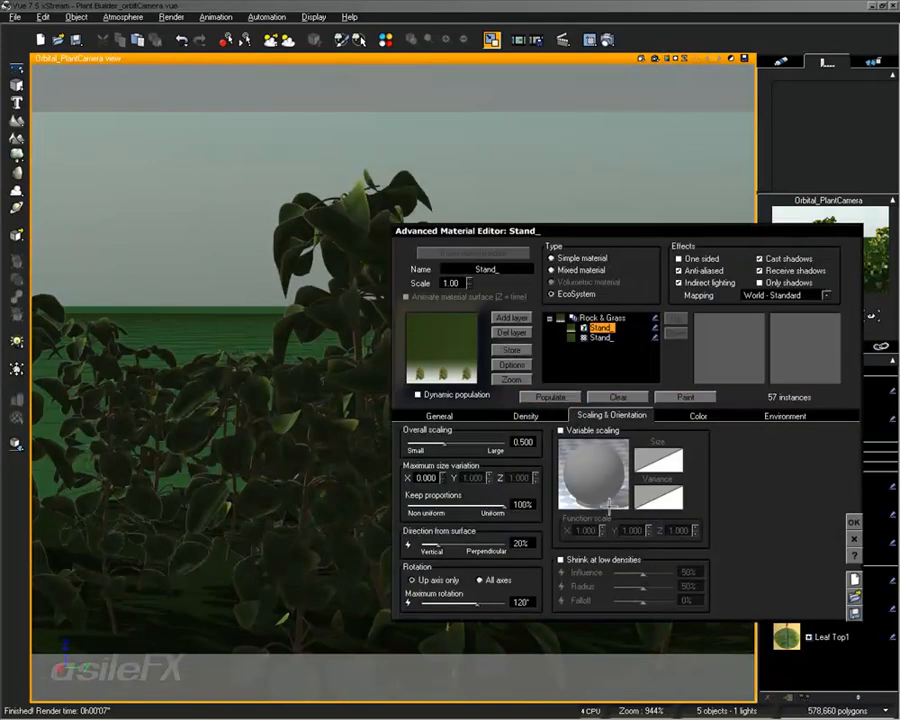
pyautogui.click(853, 522)
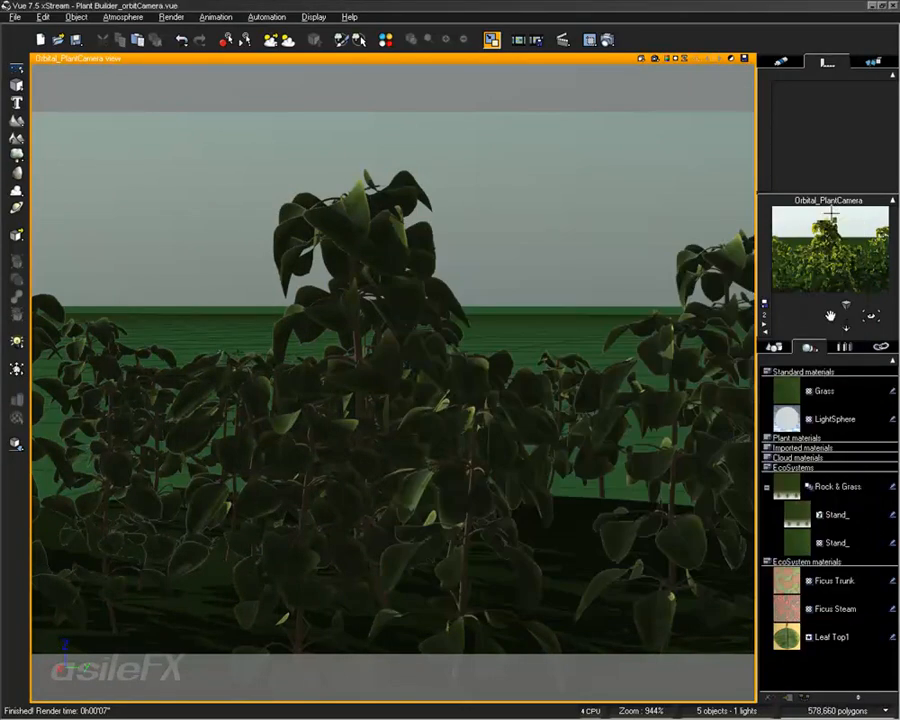
# Step: In the Leaf Top1 color graph, insert a Brightness-Contrast filter after Angle of Incidence, with brightness -0.53508 and contrast 1.38596
pyautogui.doubleClick(834, 637)
pyautogui.click(576, 504)
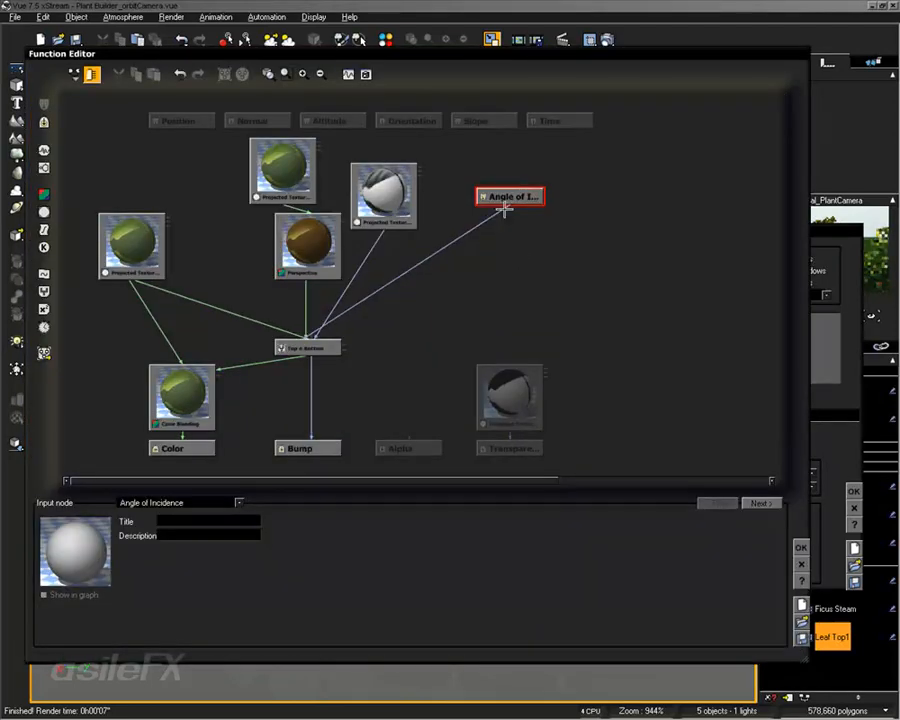
pyautogui.click(496, 212)
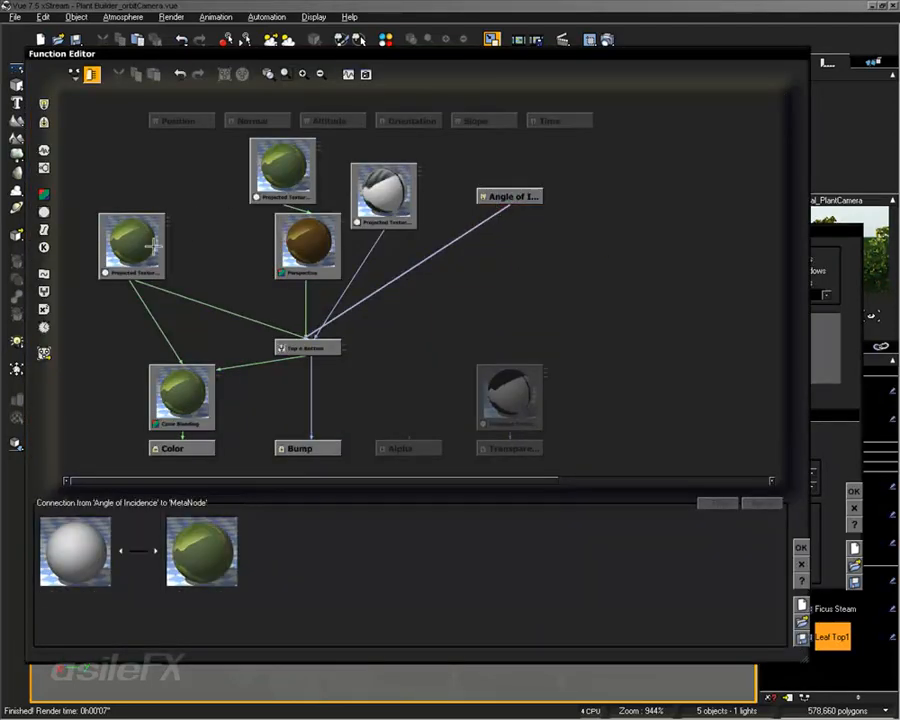
pyautogui.click(44, 229)
pyautogui.moveTo(380, 270); pyautogui.dragTo(508, 222)
pyautogui.click(228, 501)
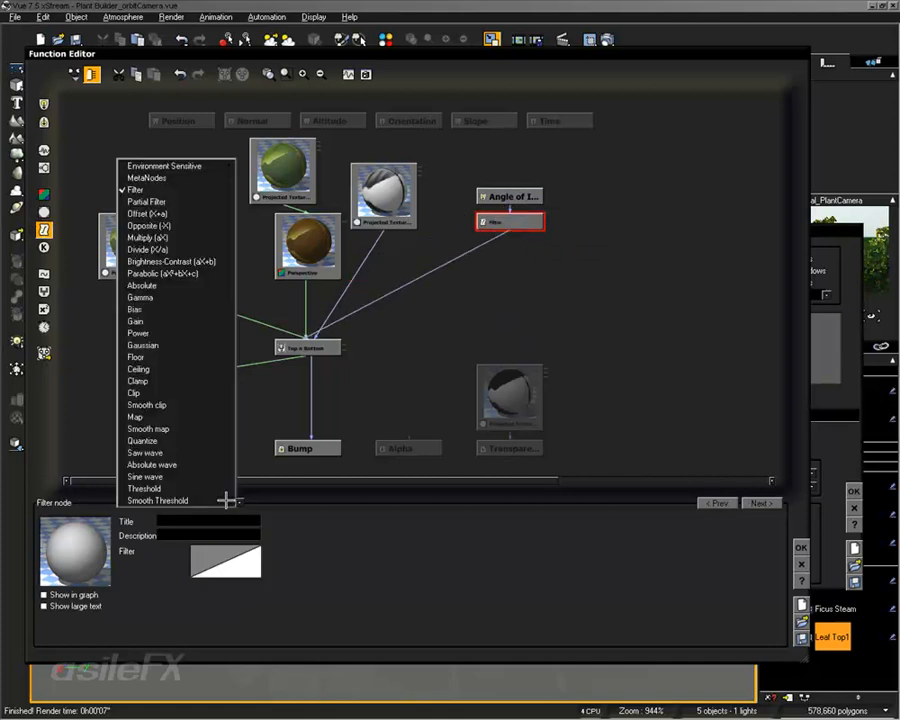
pyautogui.click(230, 259)
pyautogui.moveTo(233, 550); pyautogui.dragTo(192, 564)
# Step: Rearrange the graph so the Angle of Incidence, Brightness-Contrast and Color Blending nodes sit close to the Top n Bottom metanode
pyautogui.moveTo(450, 343); pyautogui.dragTo(506, 305, button='middle')
pyautogui.moveTo(563, 178); pyautogui.dragTo(440, 275)
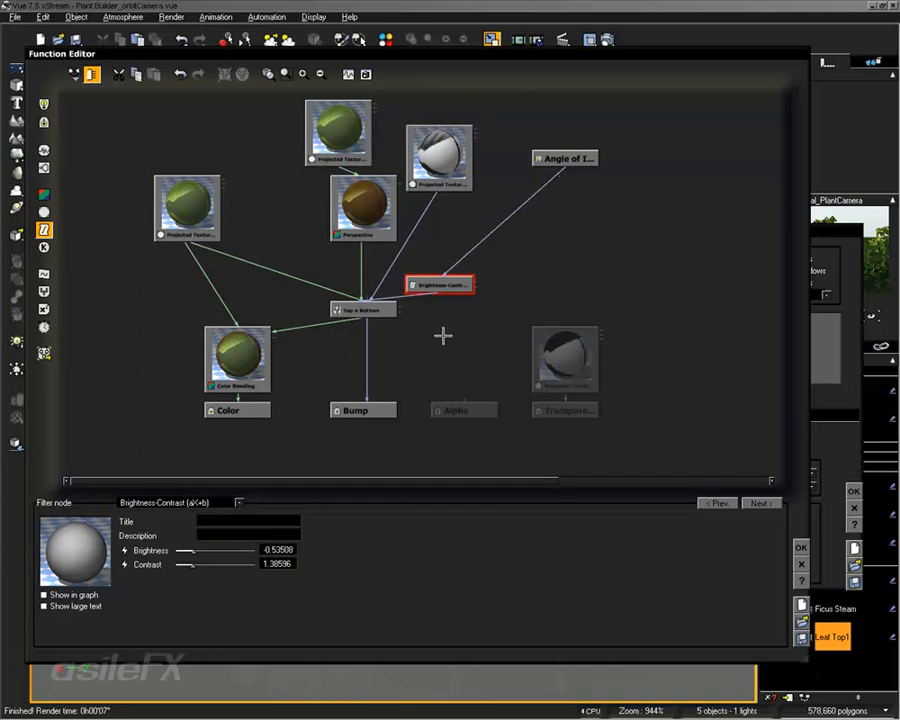
pyautogui.moveTo(582, 158); pyautogui.dragTo(457, 259)
pyautogui.moveTo(248, 352); pyautogui.dragTo(448, 270)
pyautogui.moveTo(530, 272); pyautogui.dragTo(468, 297, button='middle')
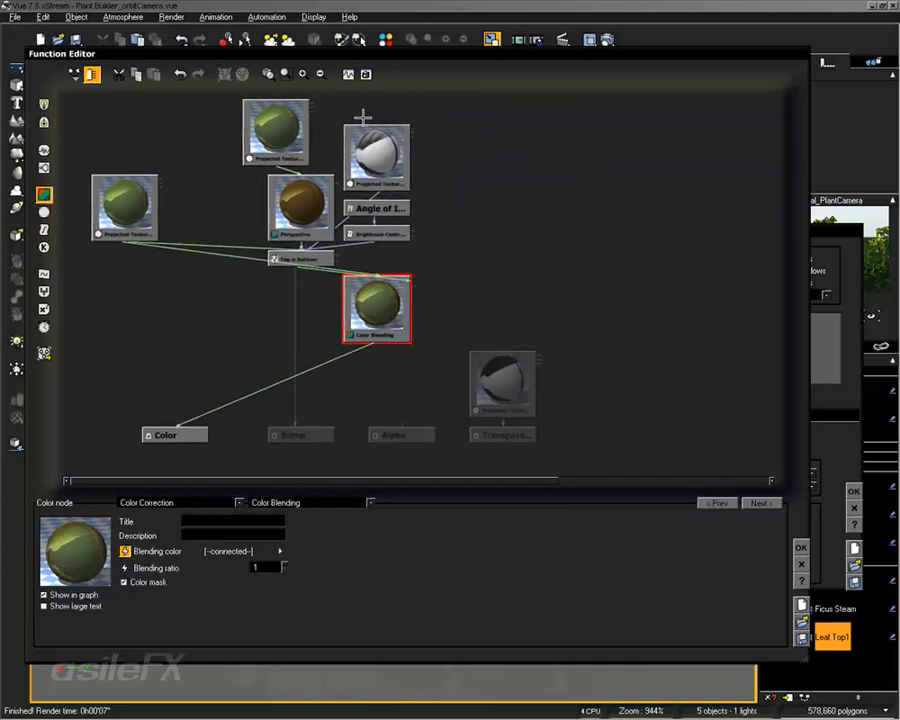
# Step: Set the Brightness-Contrast filter's brightness to -0.38596 and its contrast to 0.736842
pyautogui.click(303, 74)
pyautogui.moveTo(375, 275); pyautogui.dragTo(413, 279, button='middle')
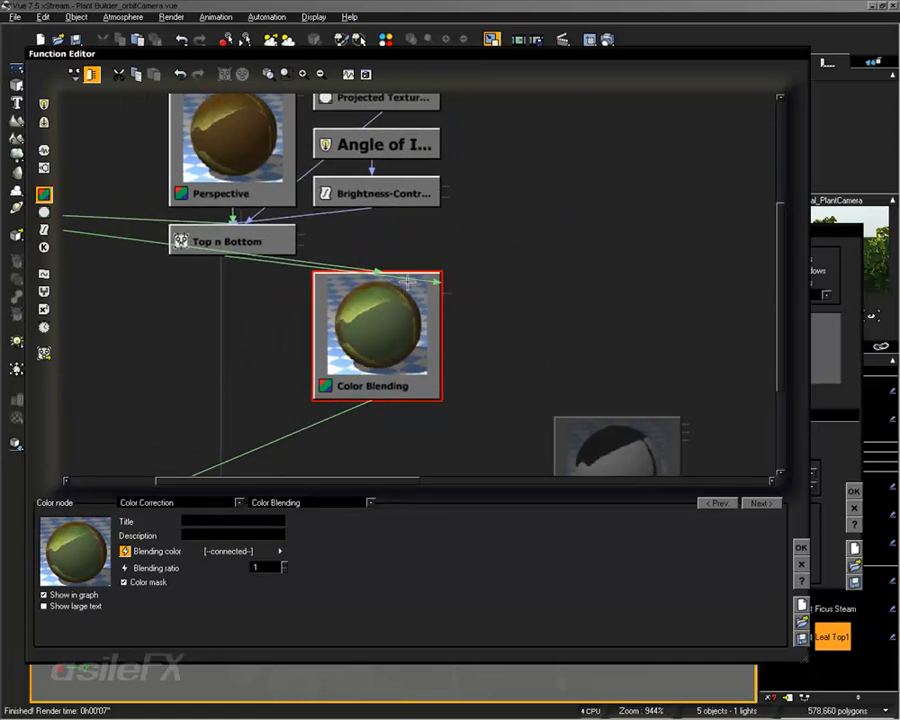
pyautogui.click(413, 186)
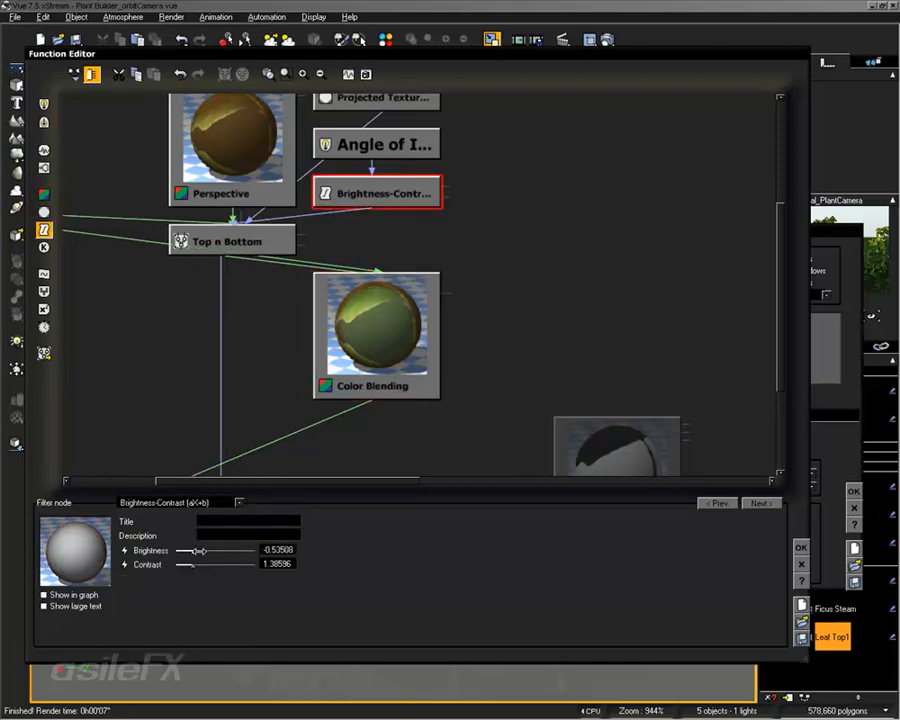
pyautogui.moveTo(194, 564); pyautogui.dragTo(211, 545)
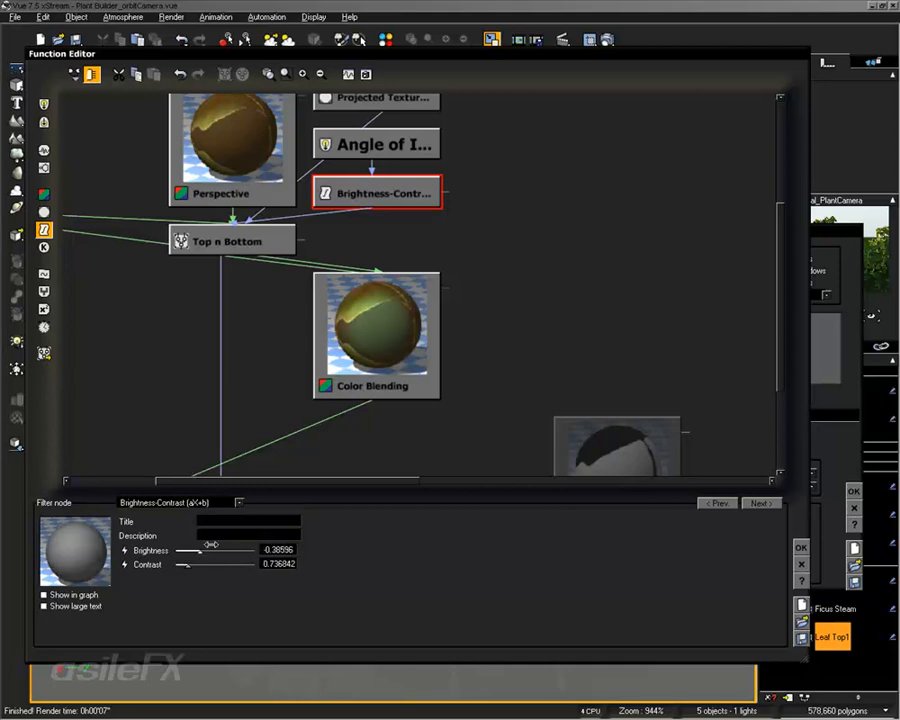
# Step: Accept the Leaf Top1 graph and material changes, clear the selection and render the orbital camera view
pyautogui.click(800, 549)
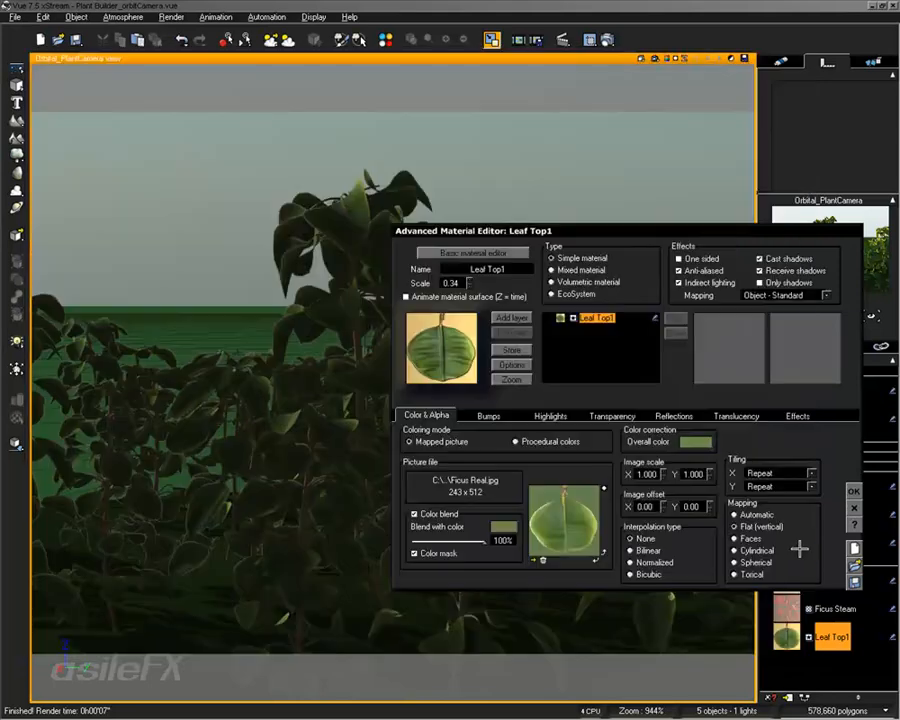
pyautogui.click(856, 491)
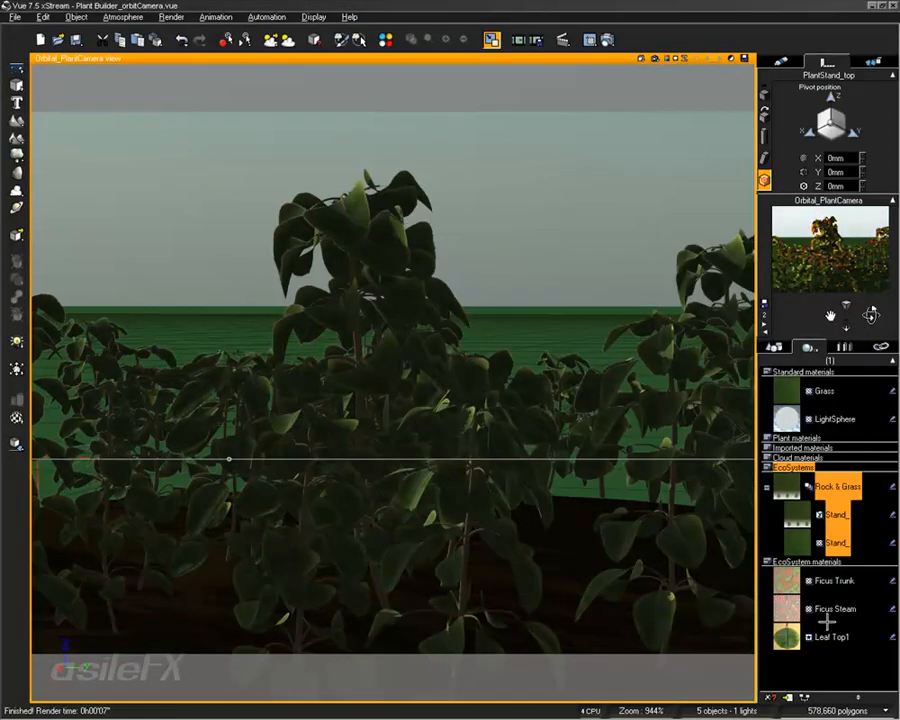
pyautogui.click(826, 655)
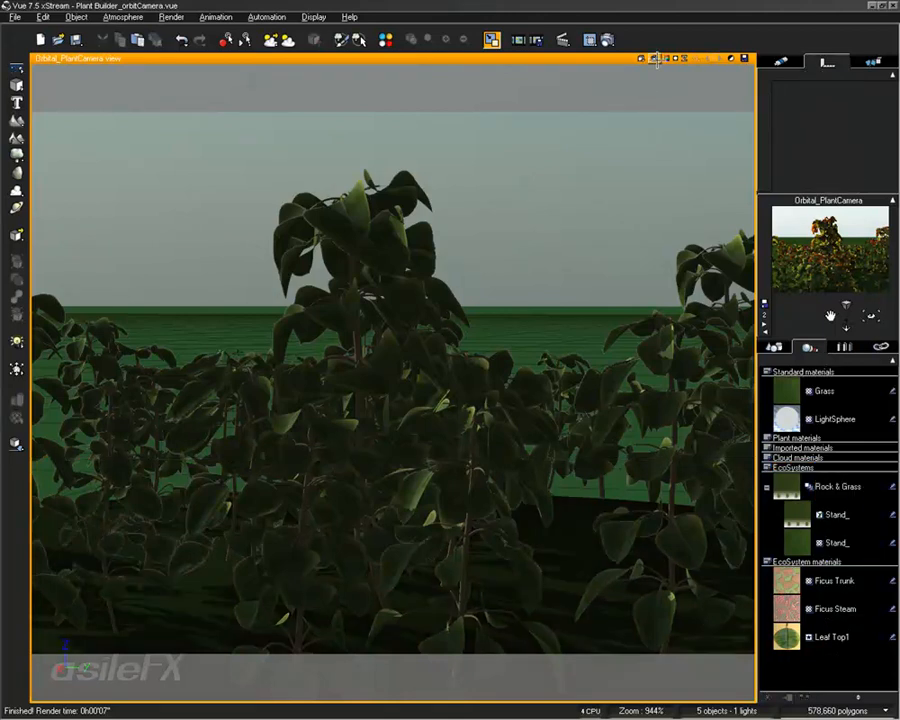
pyautogui.click(655, 58)
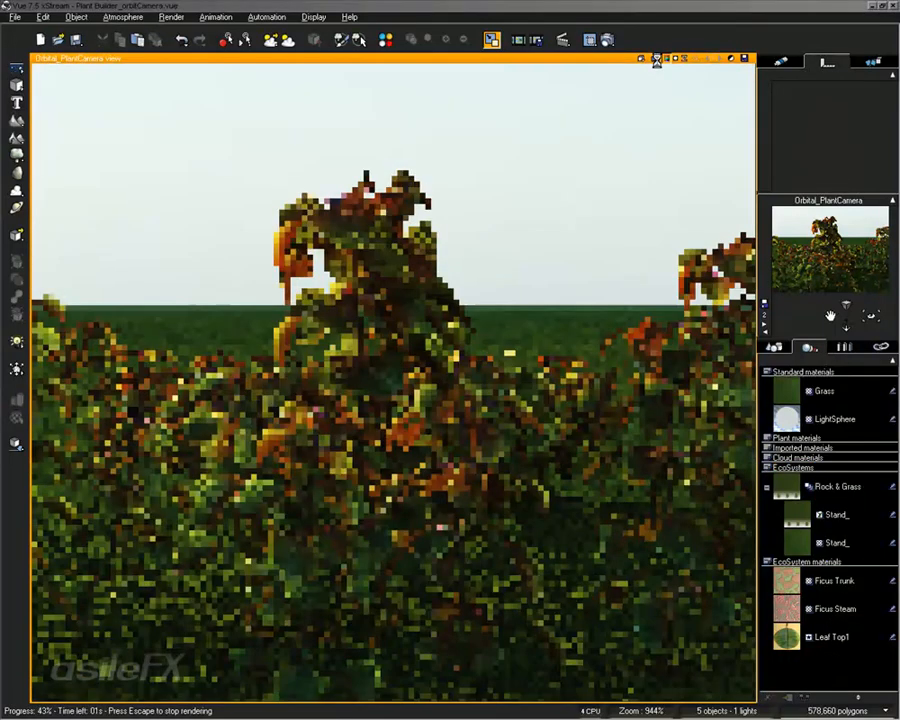
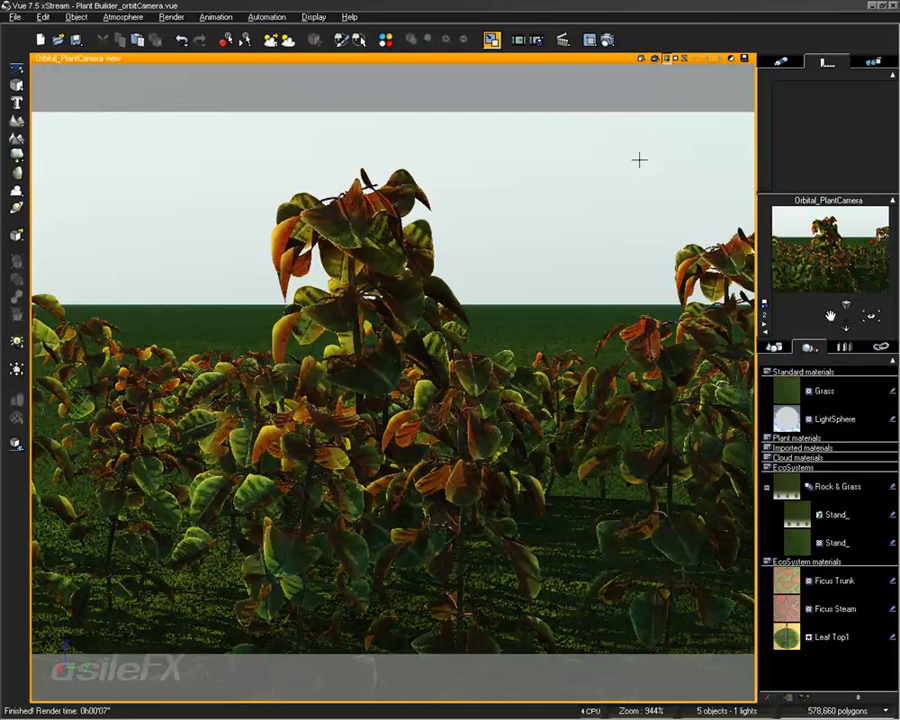
# Step: Change the Perspective node's color in the Leaf Top1 graph to a bright yellow-green and accept the material
pyautogui.doubleClick(833, 637)
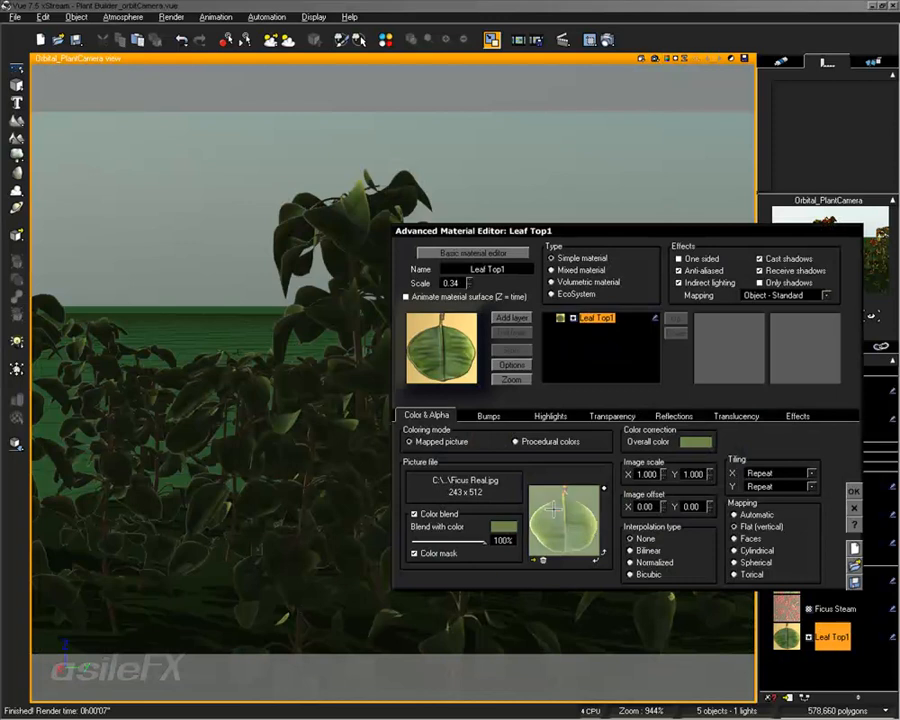
pyautogui.click(570, 518)
pyautogui.click(286, 232)
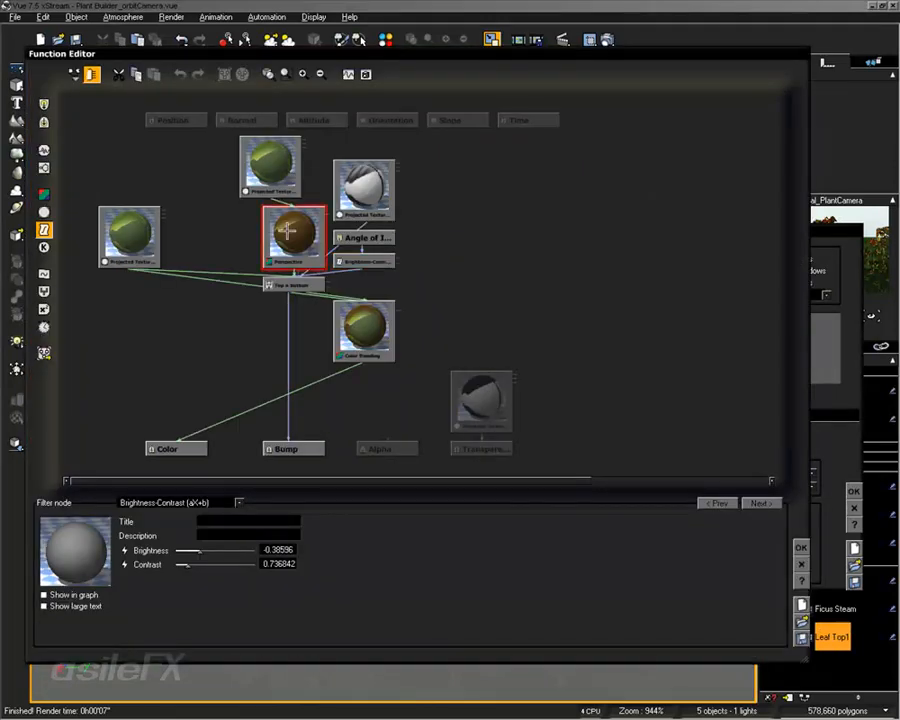
pyautogui.rightClick(248, 549)
pyautogui.click(255, 549)
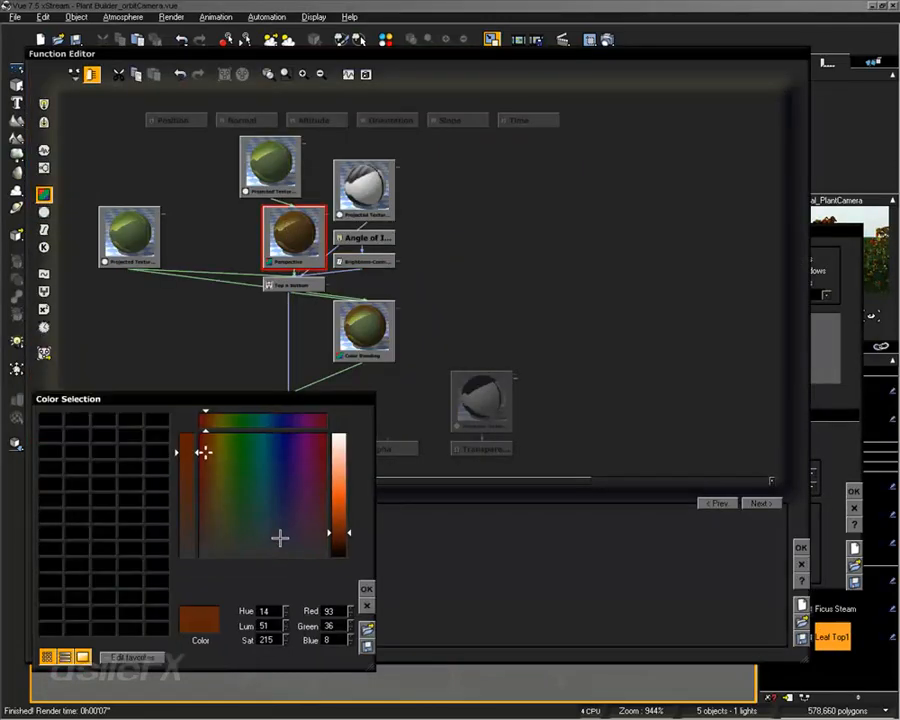
pyautogui.moveTo(202, 450); pyautogui.dragTo(229, 438)
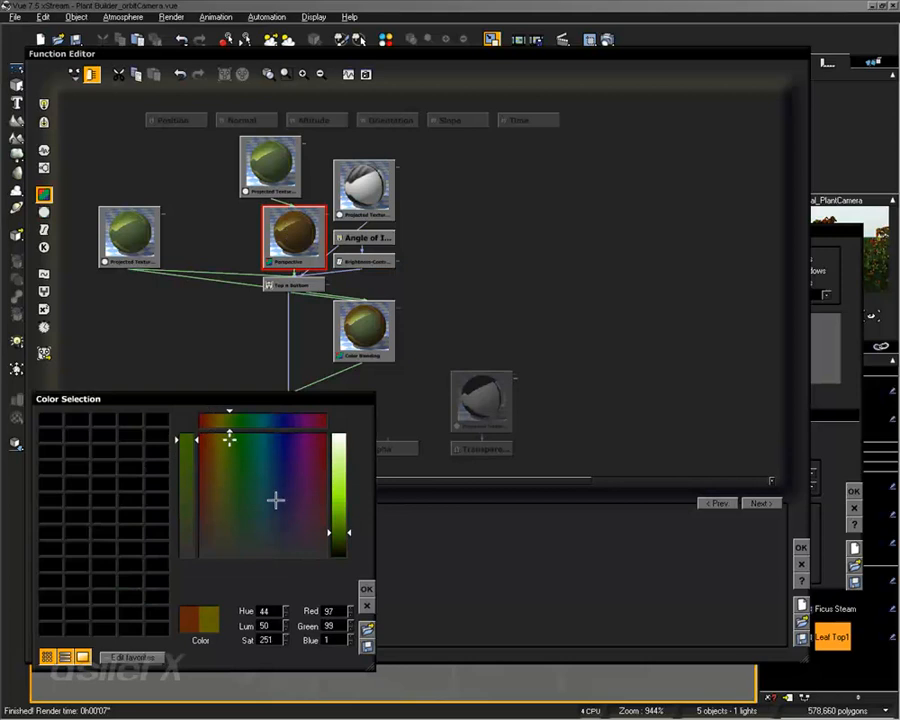
pyautogui.click(340, 512)
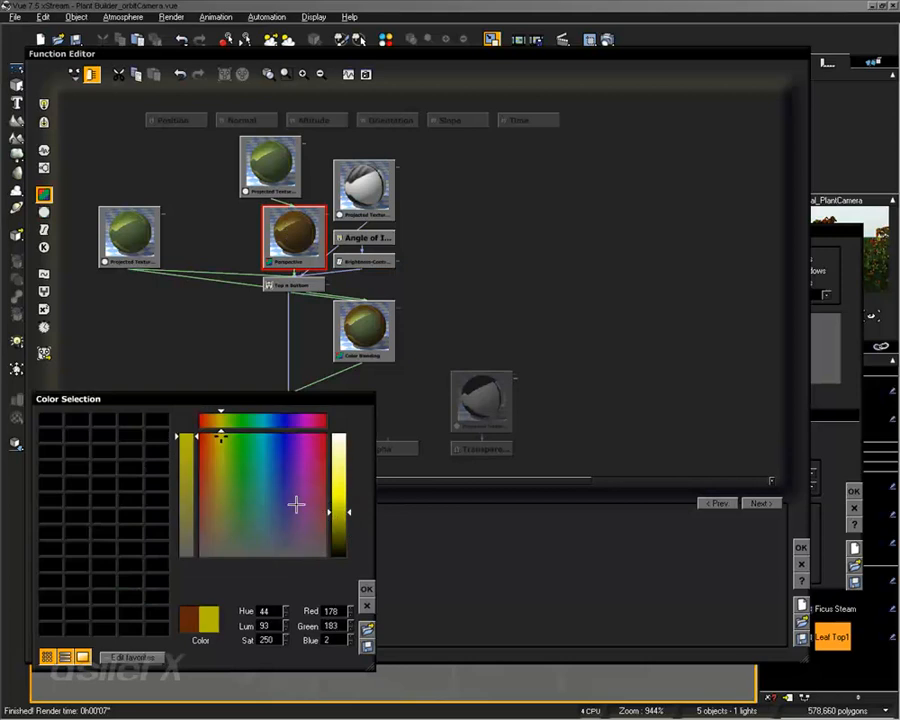
pyautogui.click(346, 510)
pyautogui.click(366, 589)
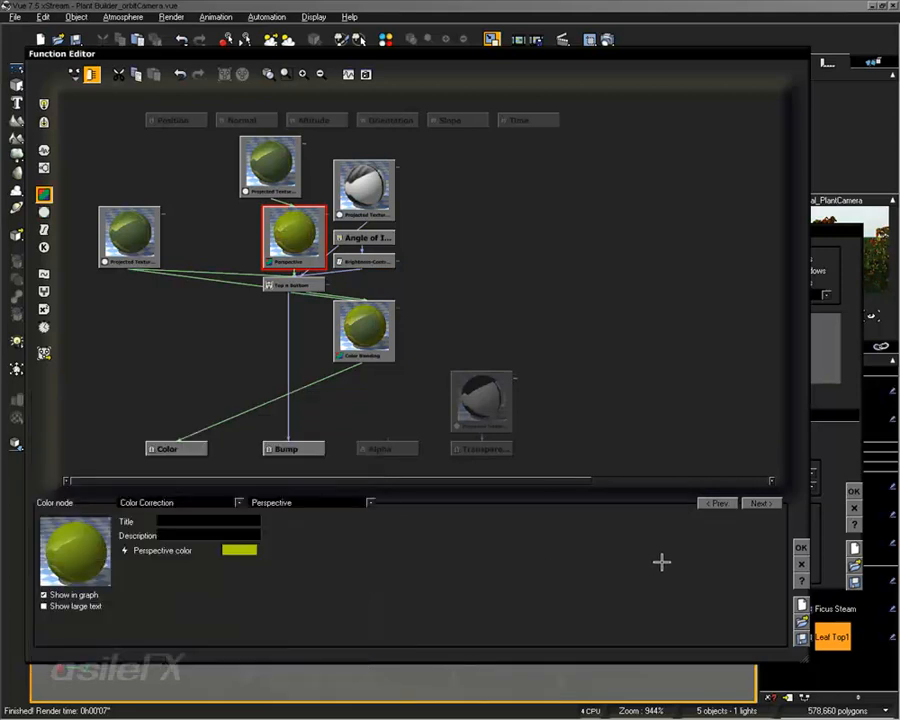
pyautogui.click(800, 547)
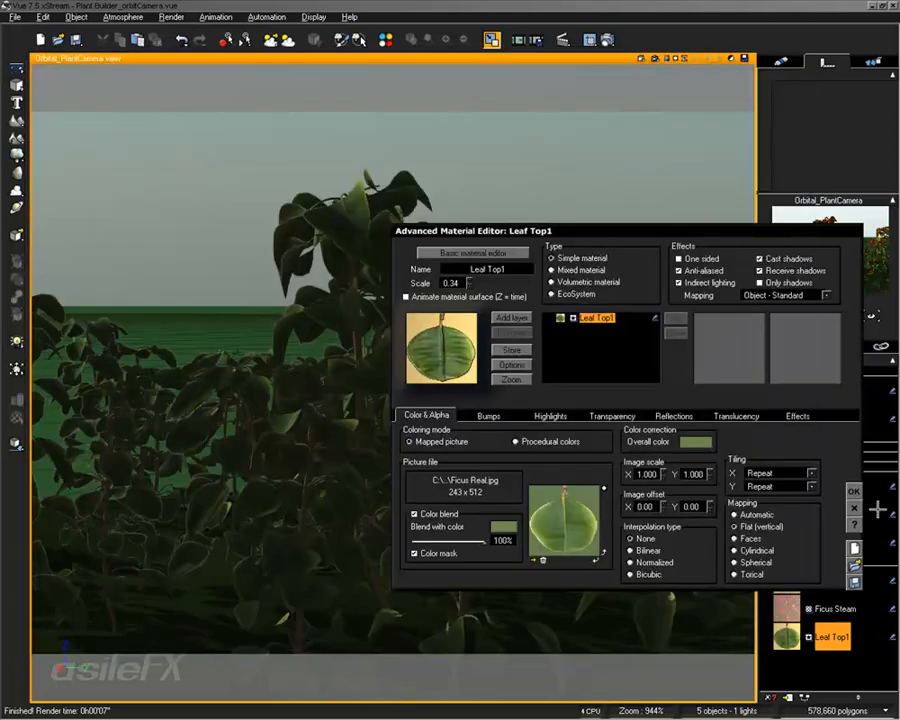
pyautogui.click(852, 491)
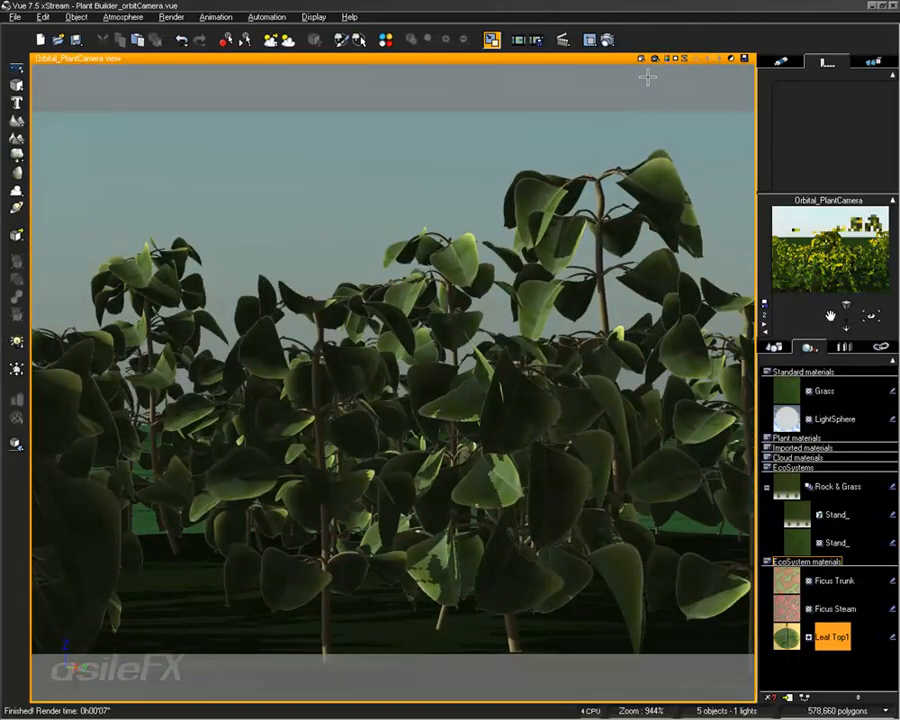
# Step: Render the recolored plants in the orbital camera view, both from close up and from a wider distance
pyautogui.click(656, 58)
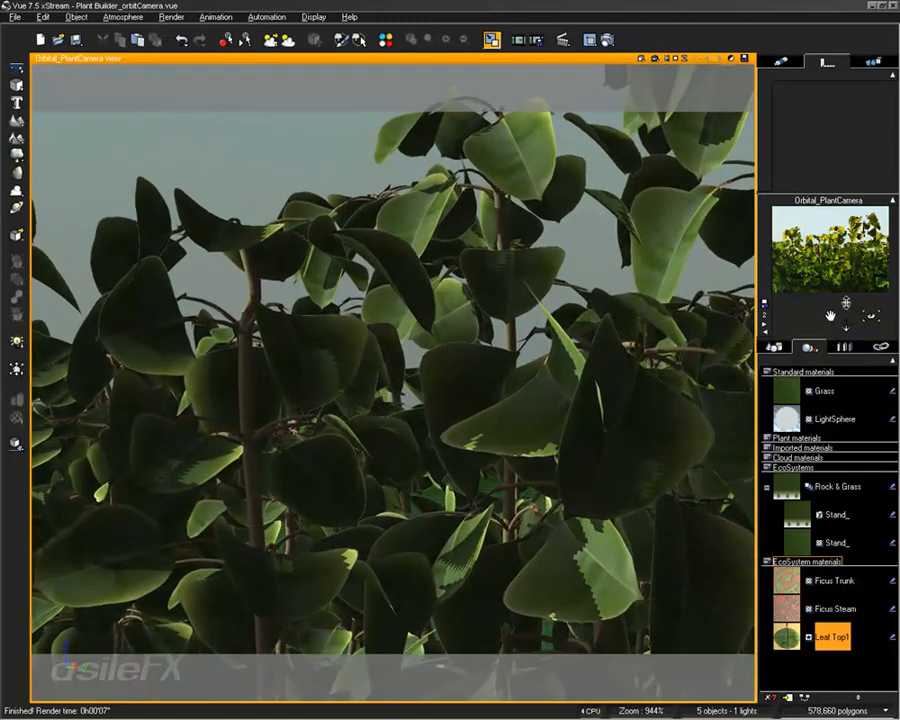
pyautogui.click(652, 57)
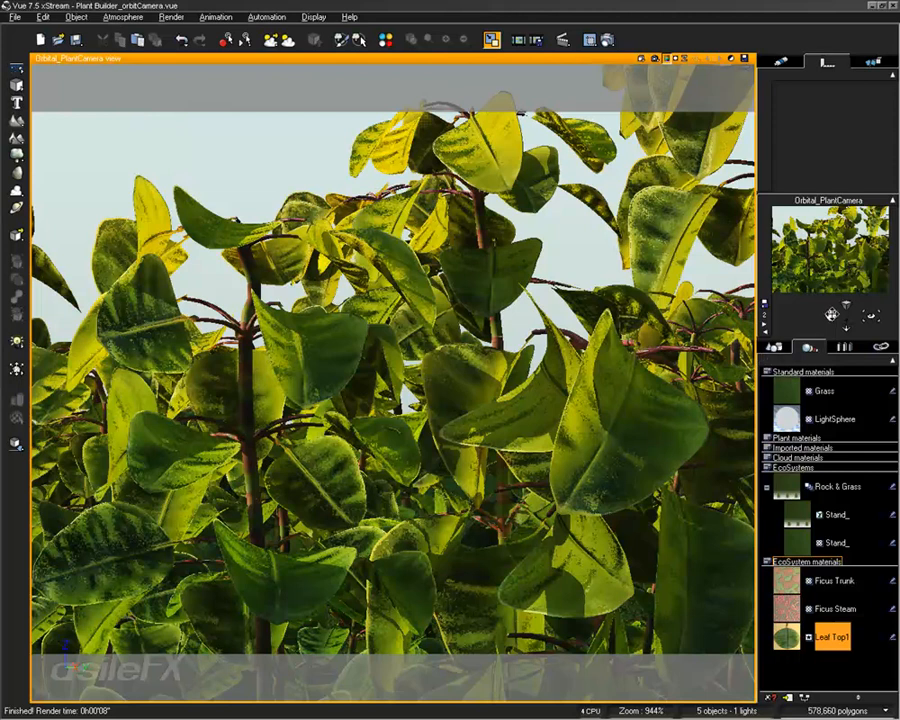
pyautogui.moveTo(846, 316); pyautogui.dragTo(814, 242)
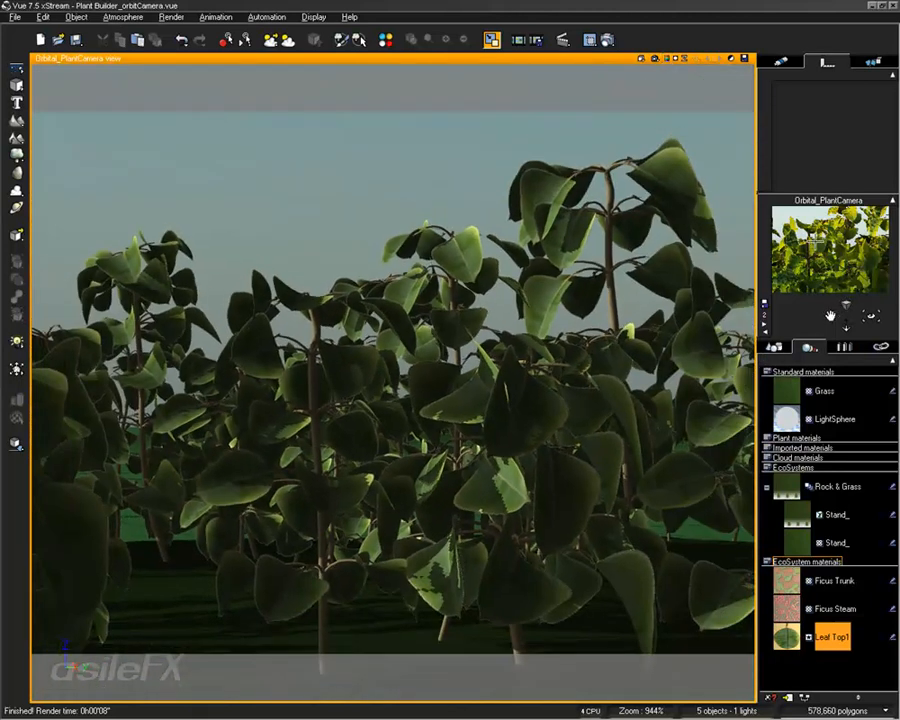
pyautogui.click(655, 57)
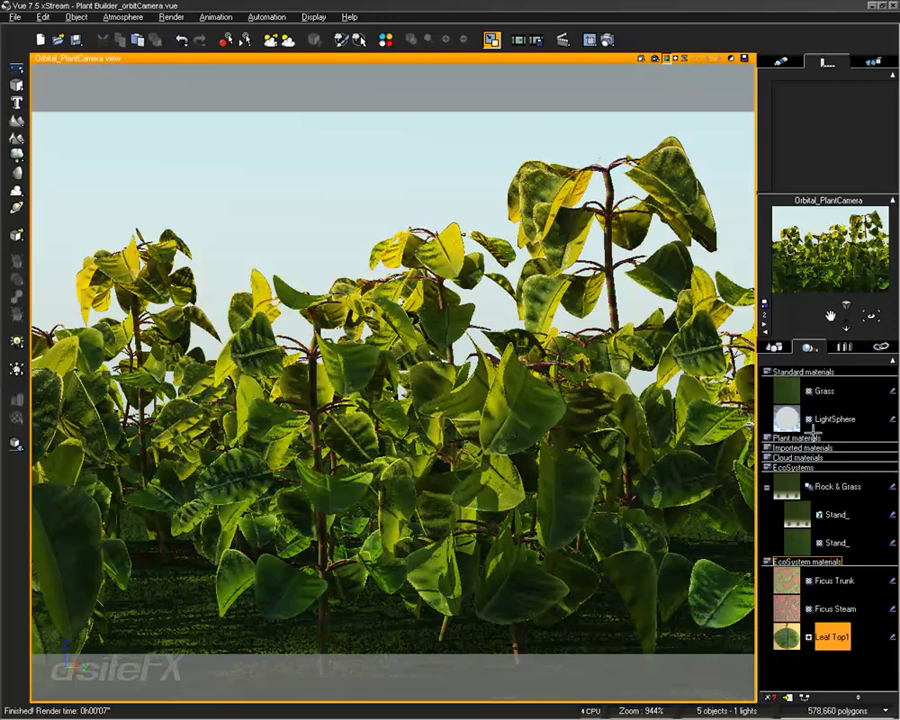
# Step: Remove the existing plant from the population of the Stand_ EcoSystem layer in the Rock & Grass material
pyautogui.click(774, 347)
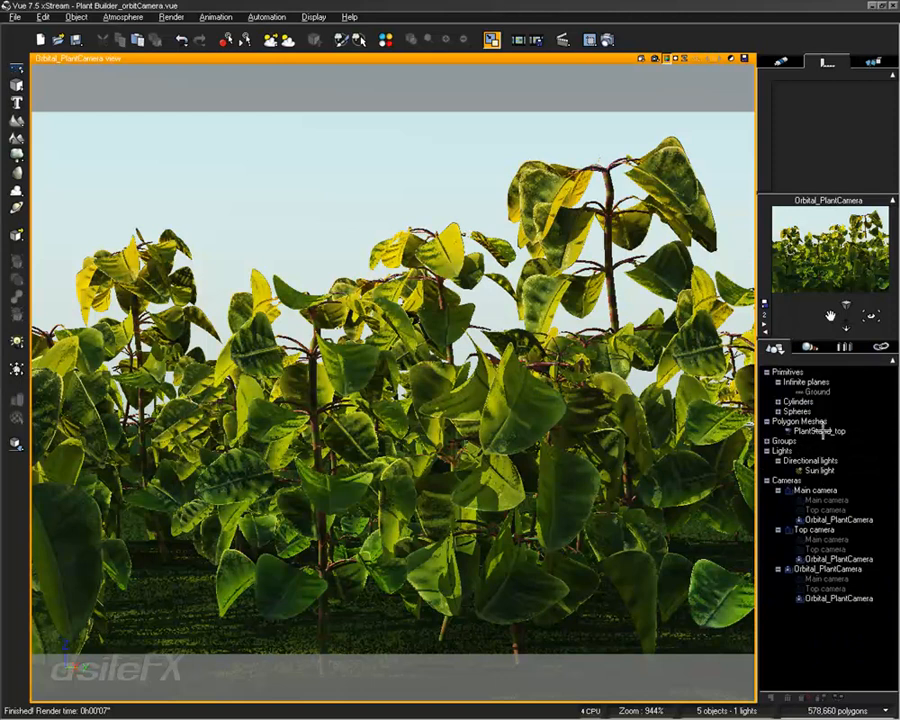
pyautogui.click(812, 350)
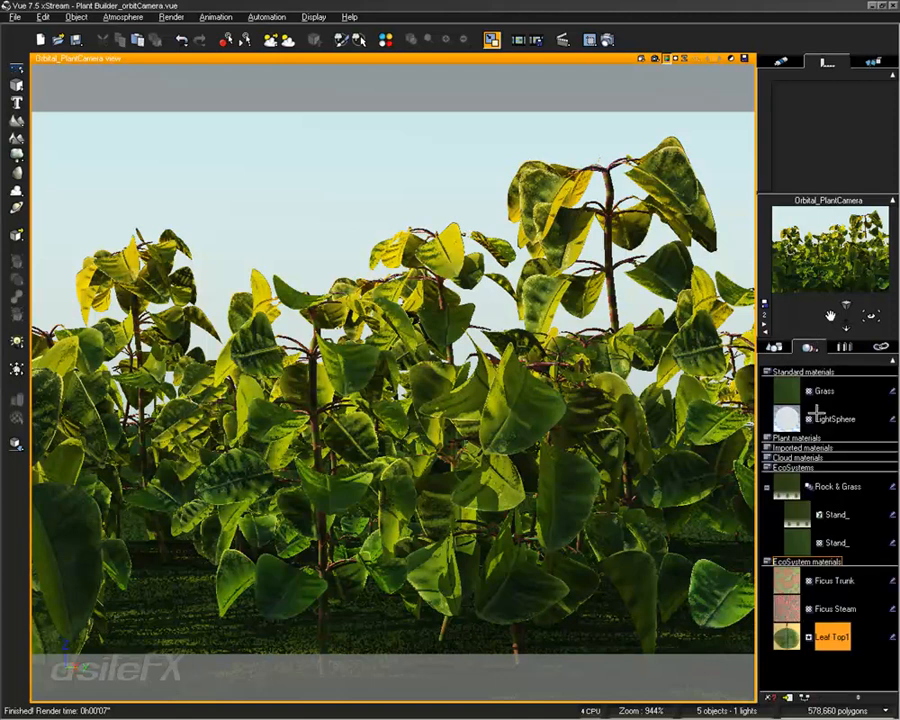
pyautogui.doubleClick(834, 514)
pyautogui.click(432, 414)
pyautogui.click(490, 468)
pyautogui.click(599, 600)
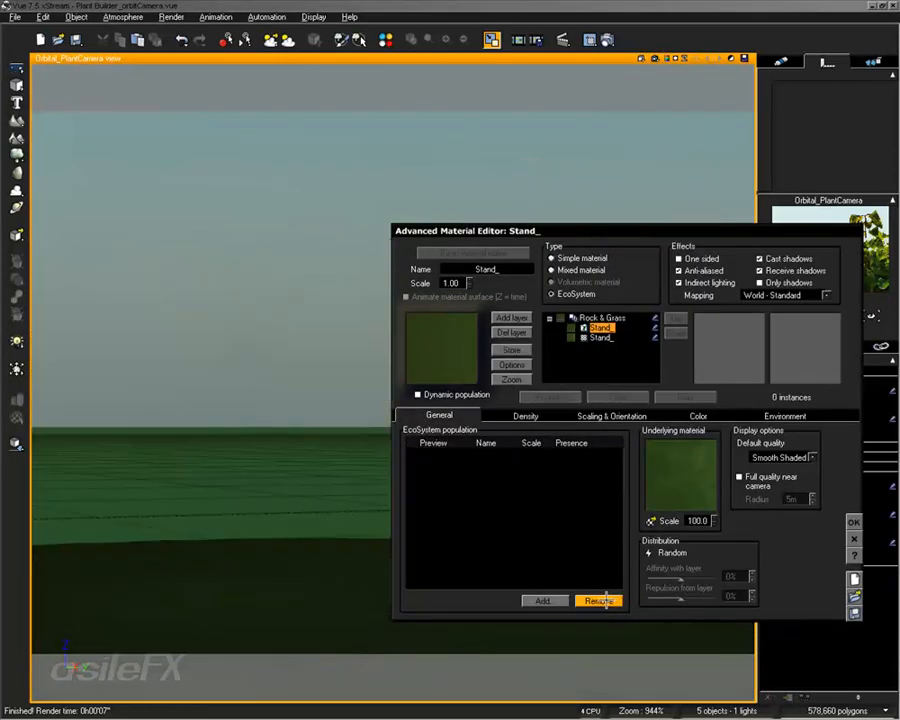
# Step: Add the Tropical 2 species from the Tropical Plants collection to the Stand_ EcoSystem population and accept the material
pyautogui.click(543, 600)
pyautogui.click(589, 621)
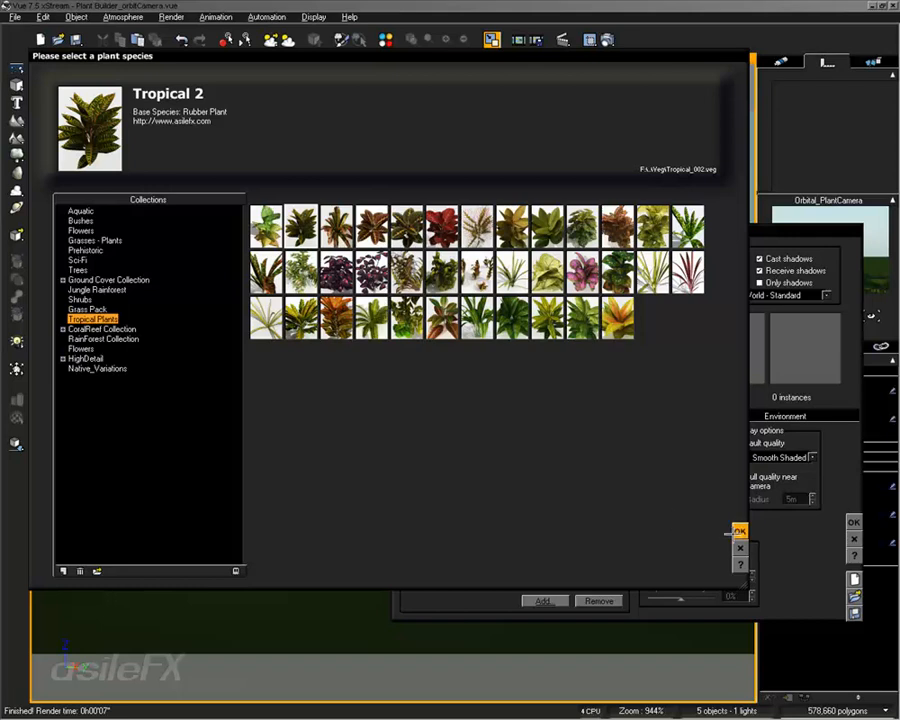
pyautogui.click(740, 531)
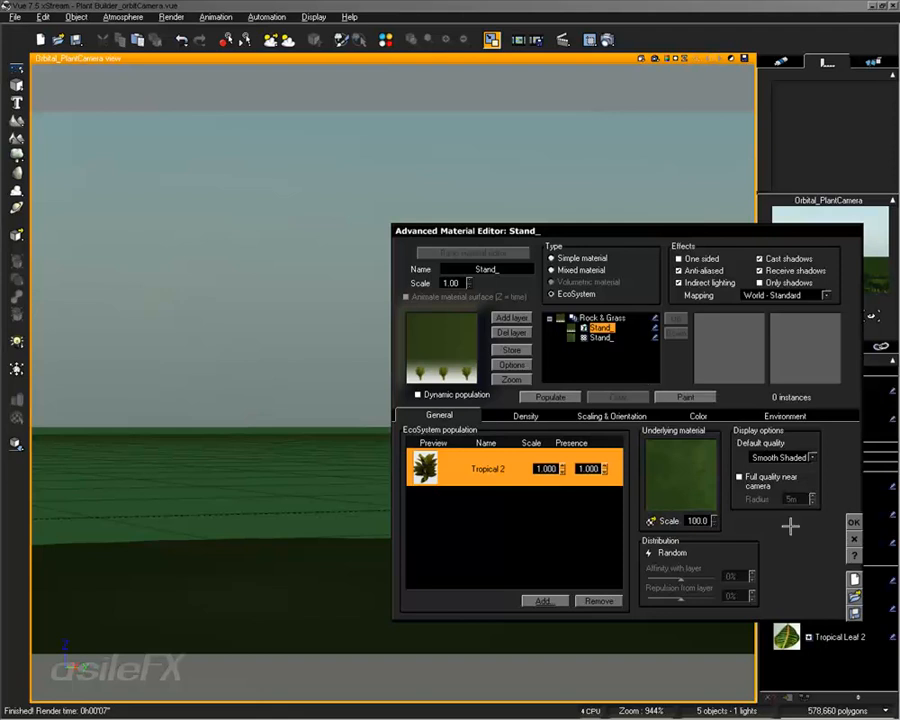
pyautogui.click(853, 521)
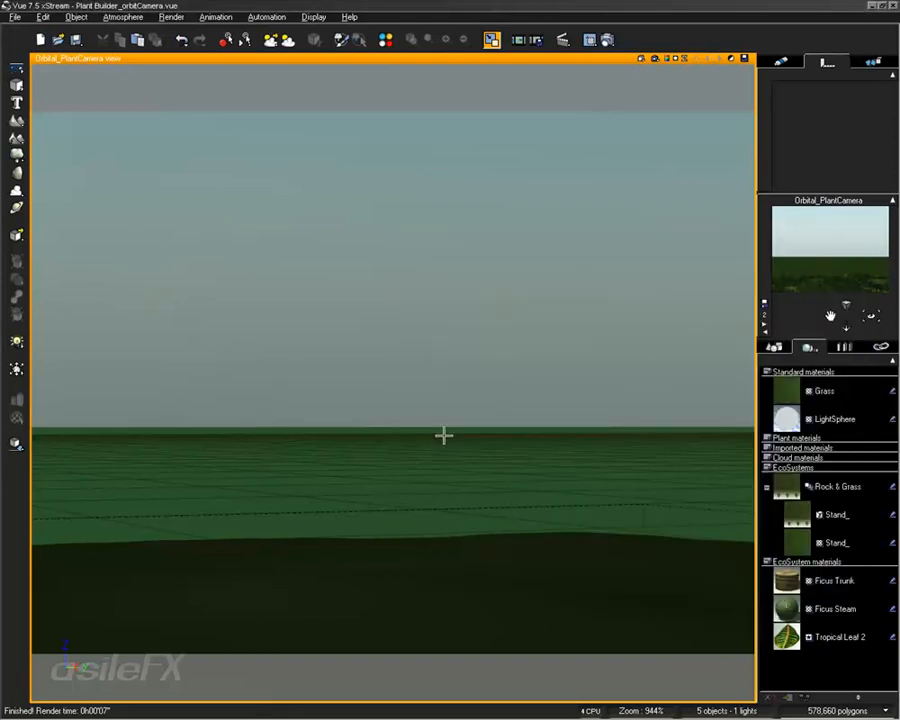
# Step: Examine the Rubber Plant and Excellent species in the Grasses - Plants collection, without adding a plant
pyautogui.click(16, 155)
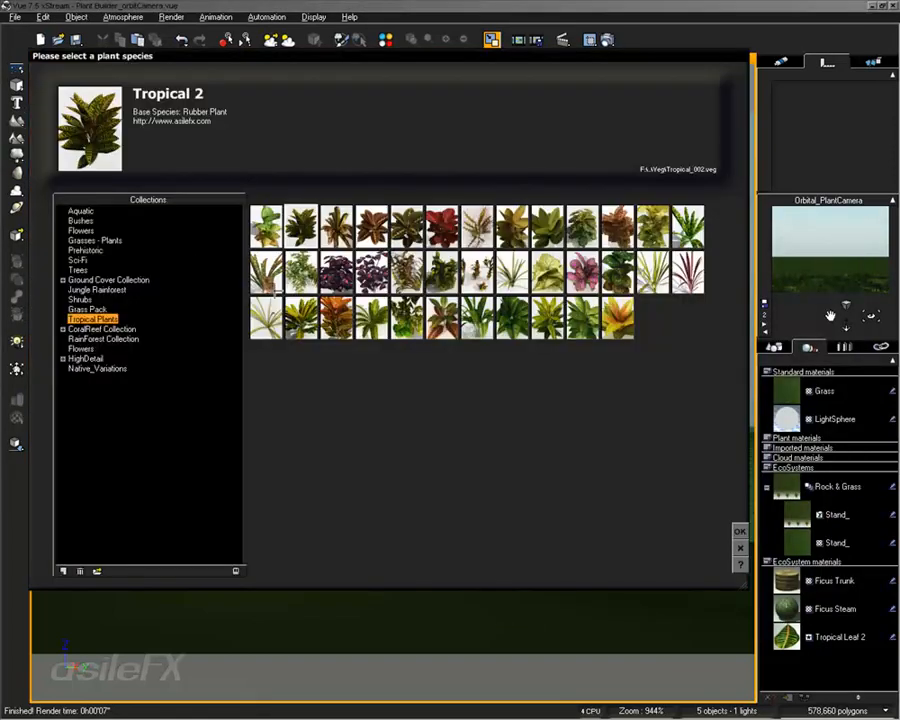
pyautogui.click(90, 240)
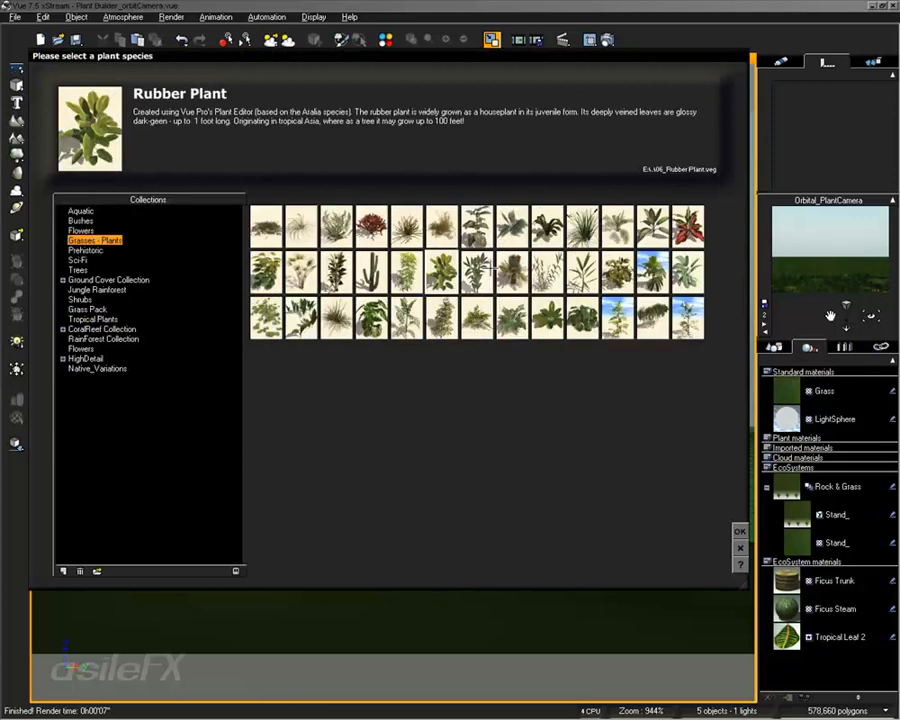
pyautogui.click(697, 234)
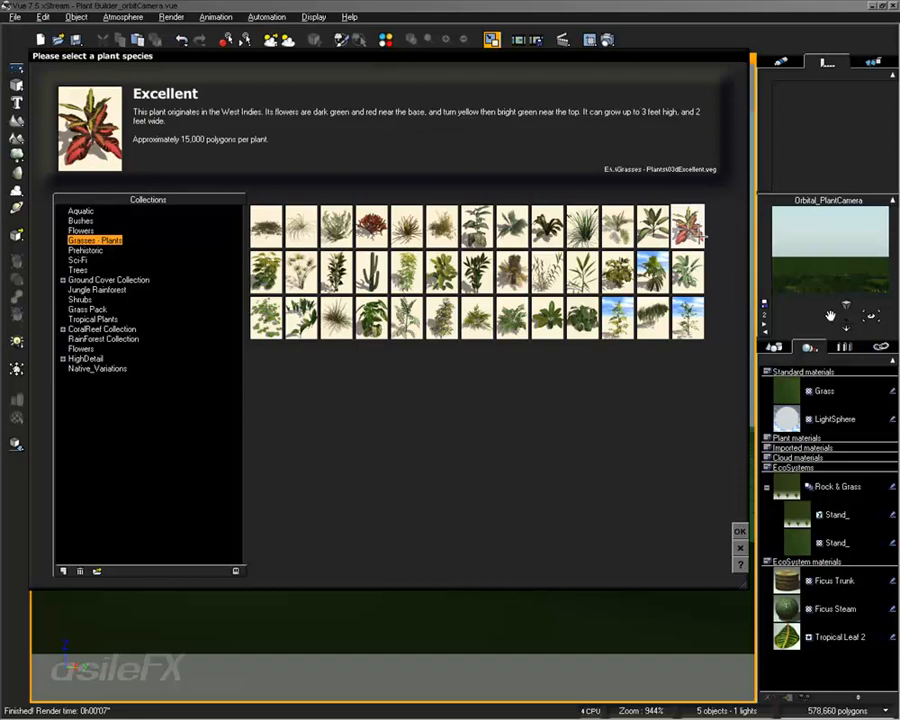
pyautogui.click(739, 546)
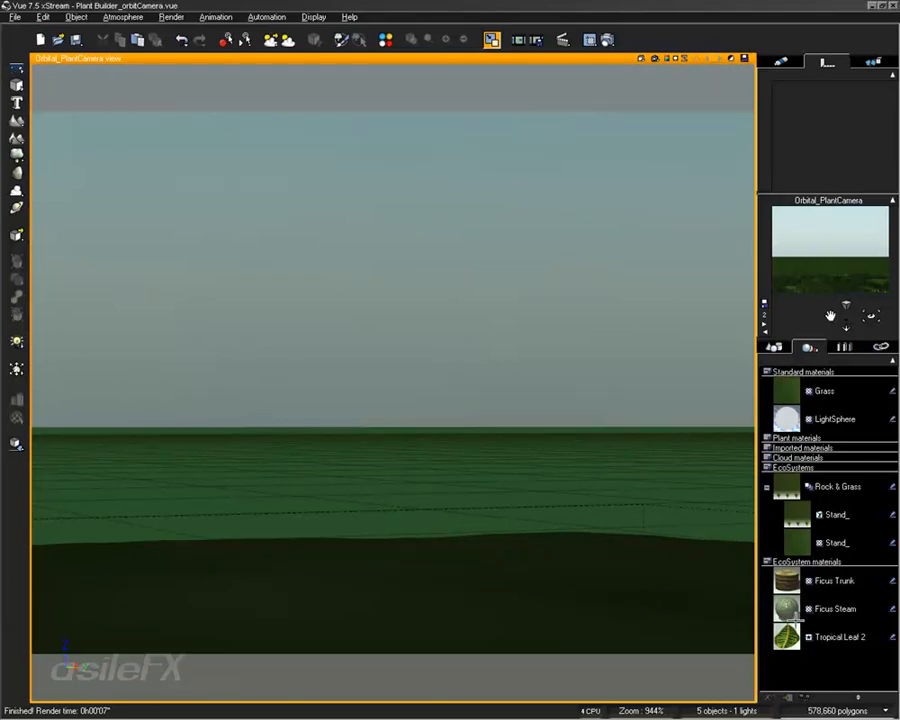
# Step: Populate the Stand_ EcoSystem layer of the PlantStand_top object with Tropical 2 plants and accept the material
pyautogui.click(836, 514)
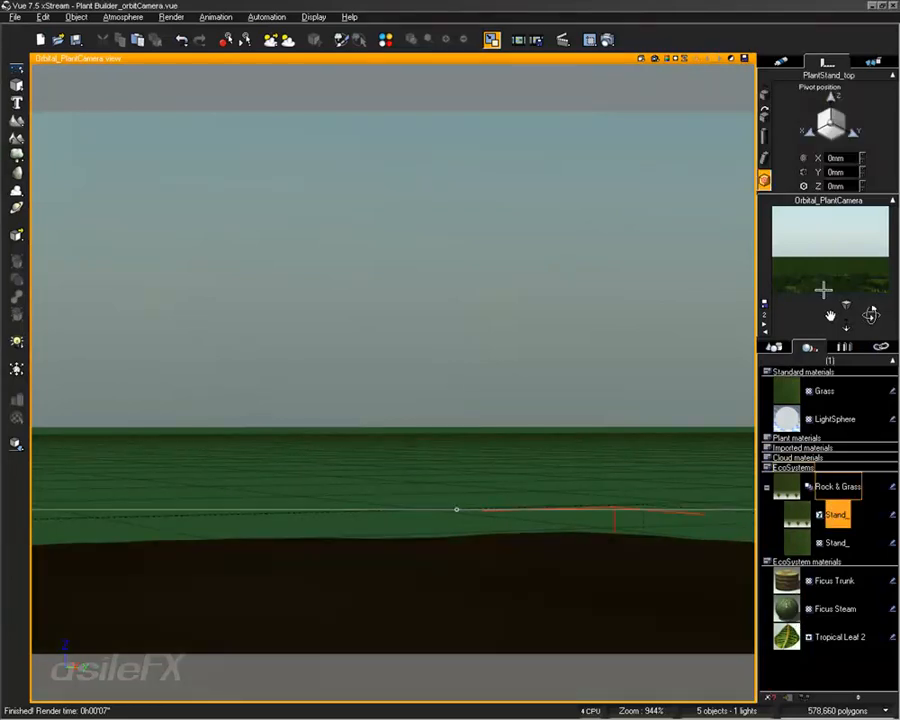
pyautogui.click(780, 61)
pyautogui.doubleClick(823, 99)
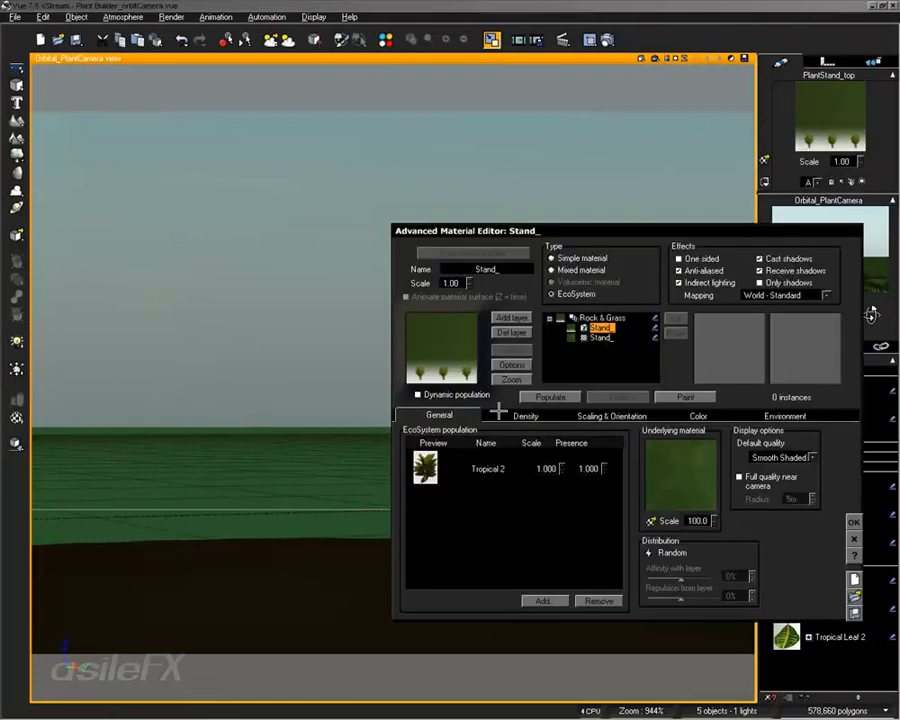
pyautogui.click(553, 397)
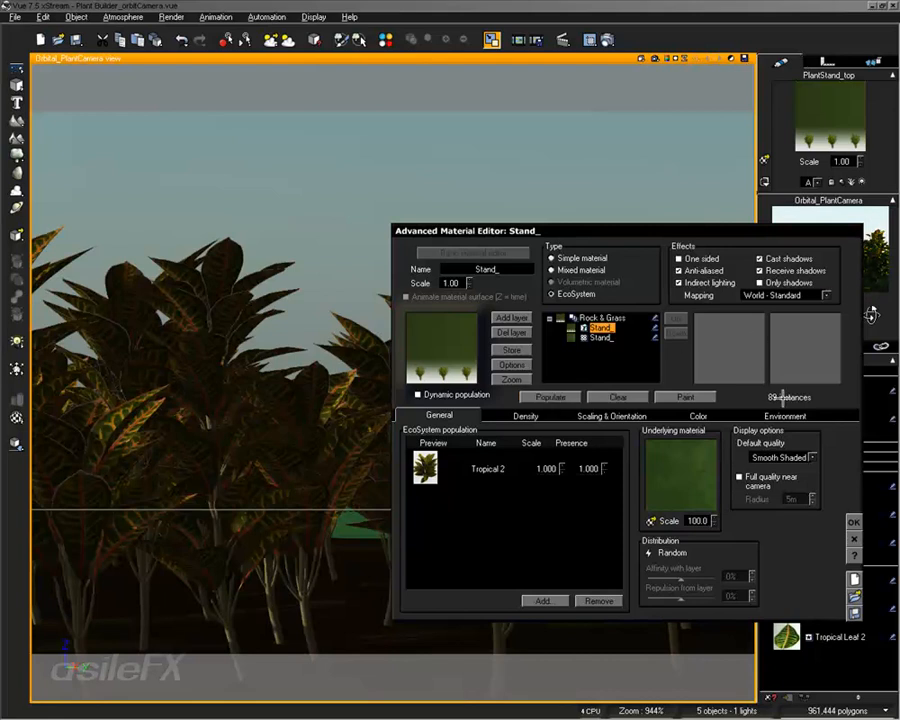
pyautogui.click(853, 521)
# Step: Frame the Tropical 2 plants more closely in the orbital camera view and render them there
pyautogui.moveTo(454, 380); pyautogui.dragTo(220, 369, button='right')
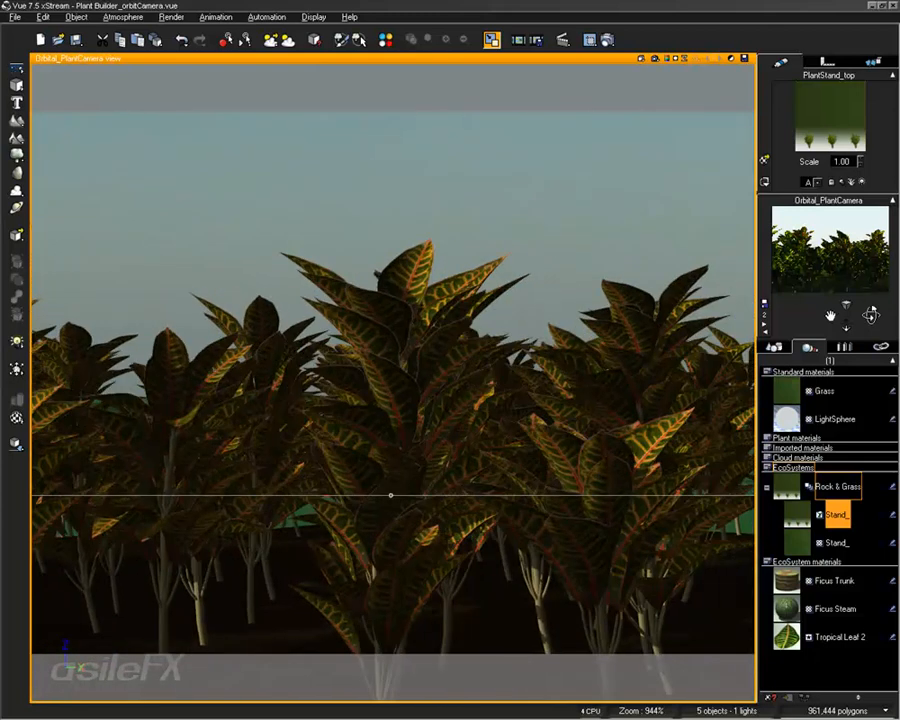
pyautogui.moveTo(849, 302); pyautogui.dragTo(847, 305)
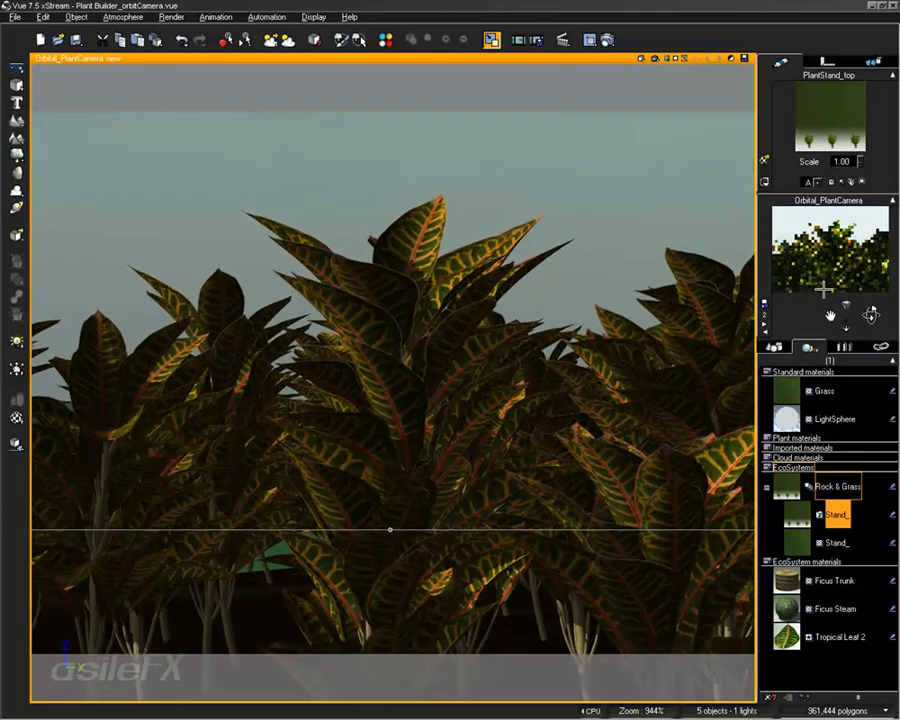
pyautogui.click(654, 57)
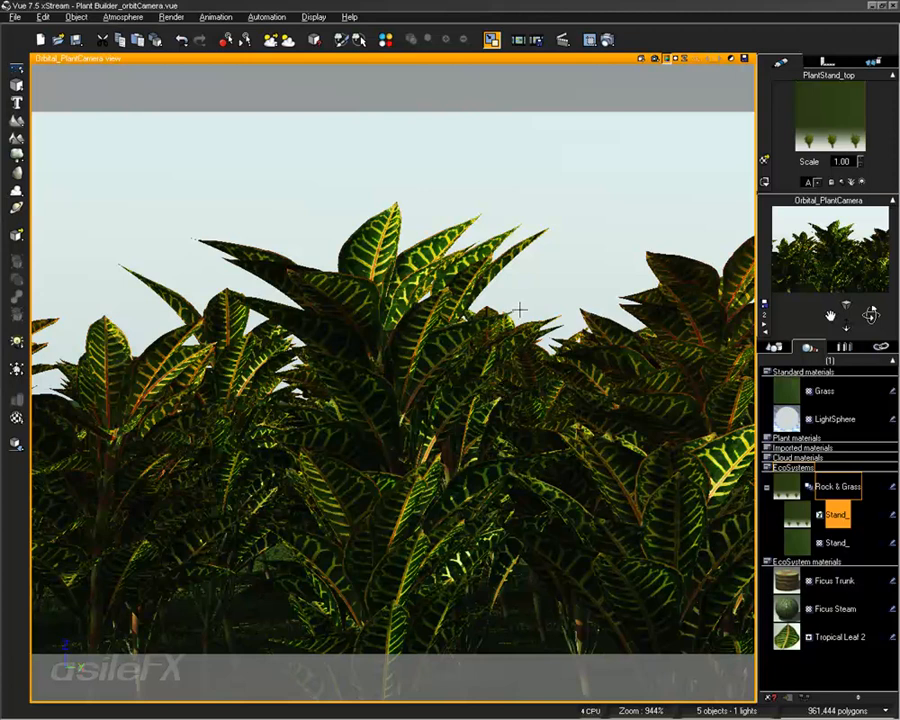
pyautogui.click(599, 118)
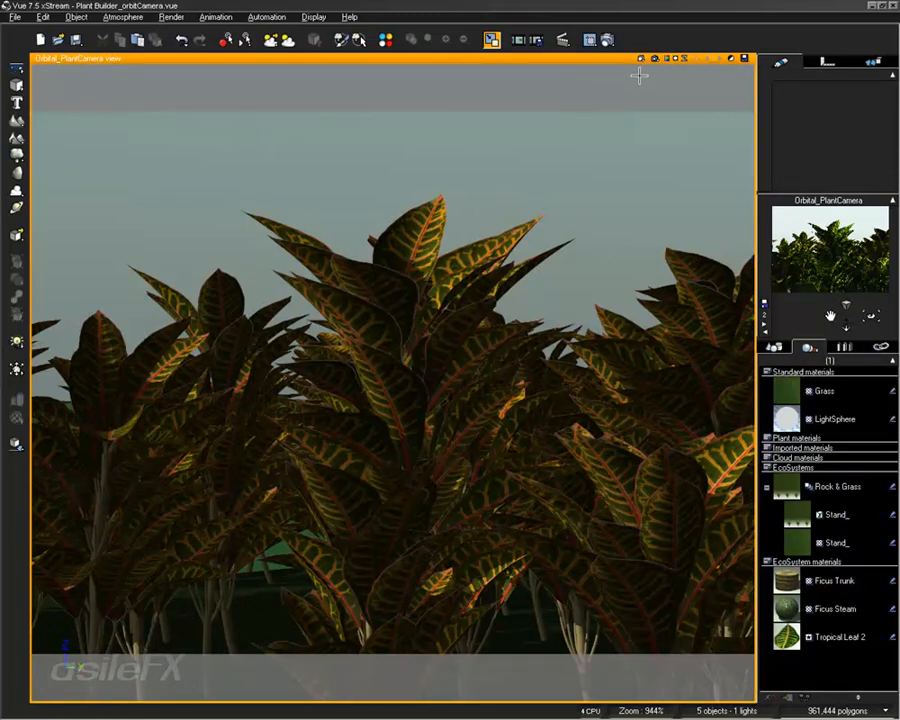
# Step: Set the atmosphere's light balance to 45% and accept the atmosphere settings
pyautogui.click(122, 16)
pyautogui.click(135, 74)
pyautogui.click(567, 340)
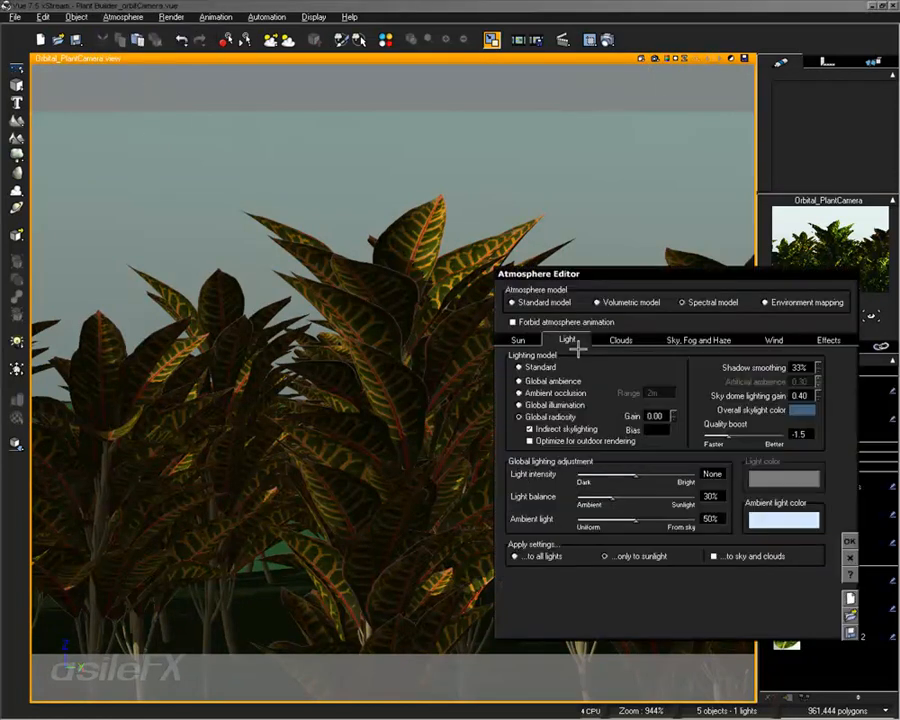
pyautogui.moveTo(626, 492); pyautogui.dragTo(640, 492)
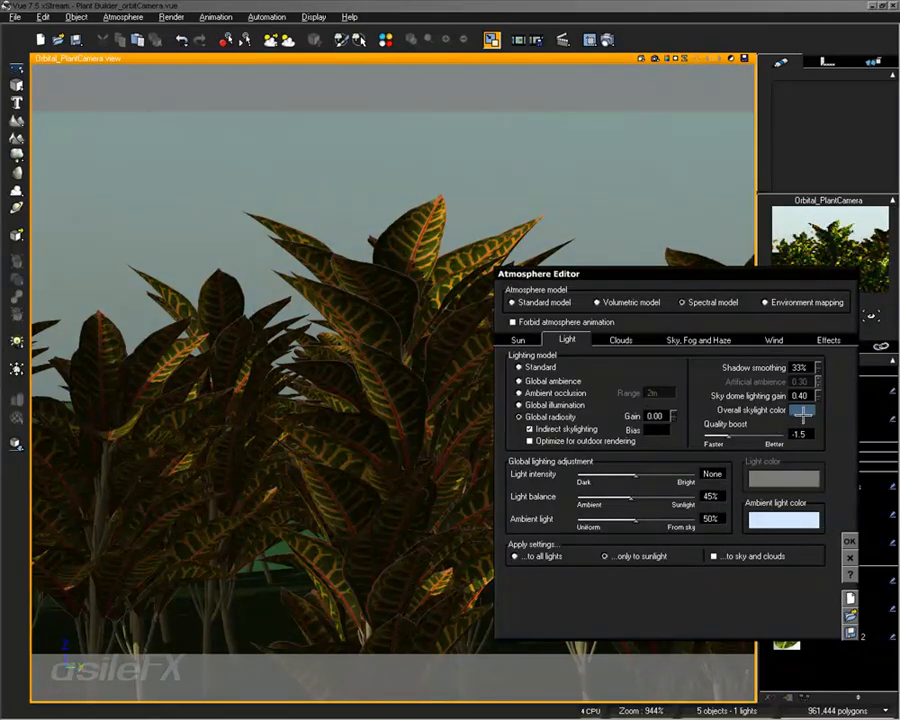
pyautogui.click(850, 541)
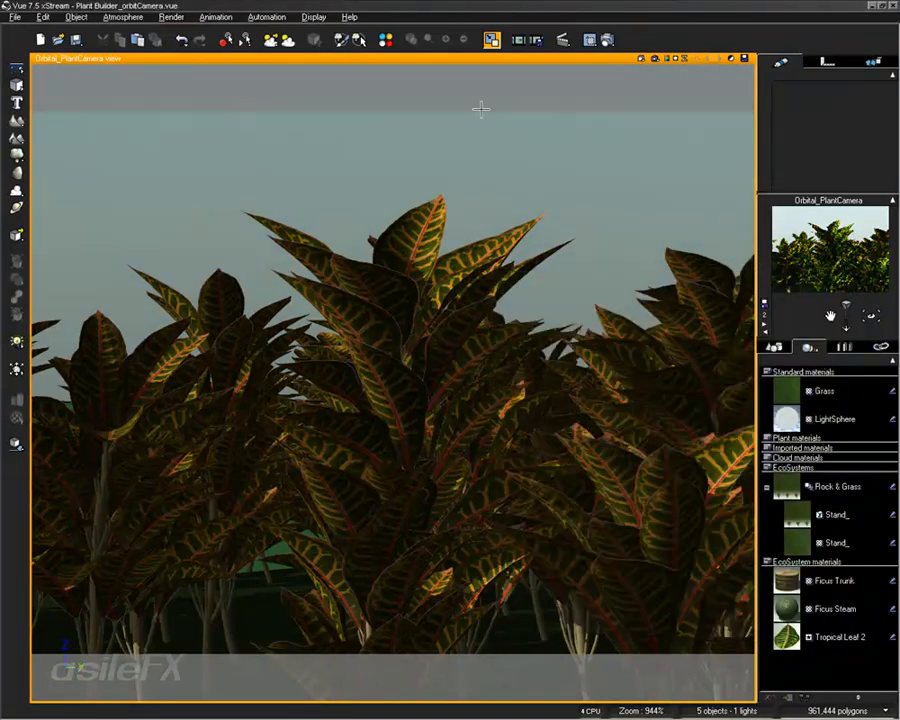
# Step: Render the Tropical 2 plants from another angle to the screen at Final quality, and dismiss the finished render
pyautogui.moveTo(750, 300); pyautogui.dragTo(306, 197, button='right')
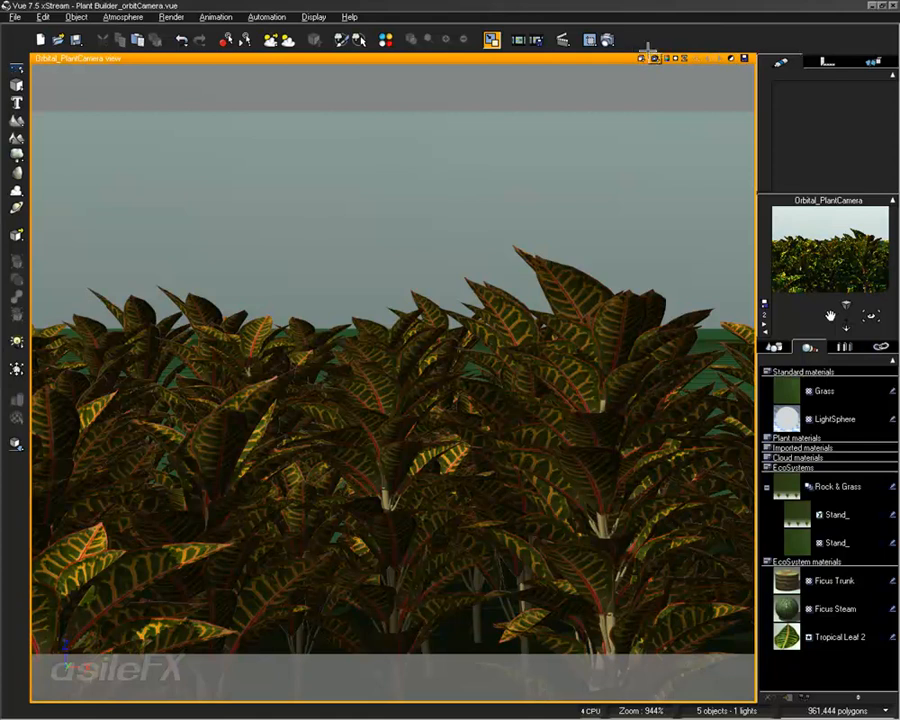
pyautogui.rightClick(607, 40)
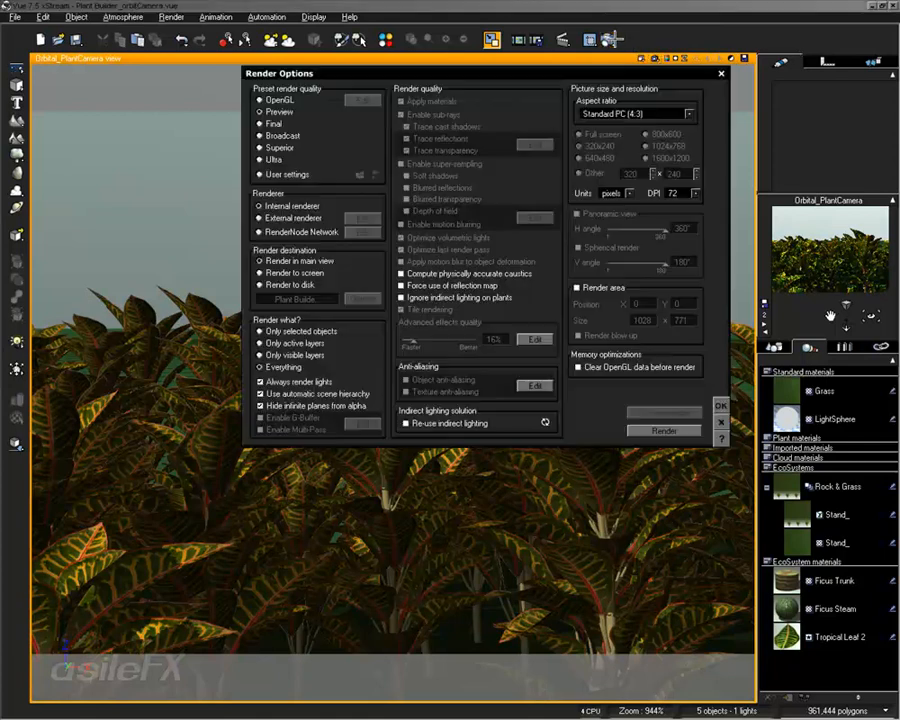
pyautogui.click(274, 124)
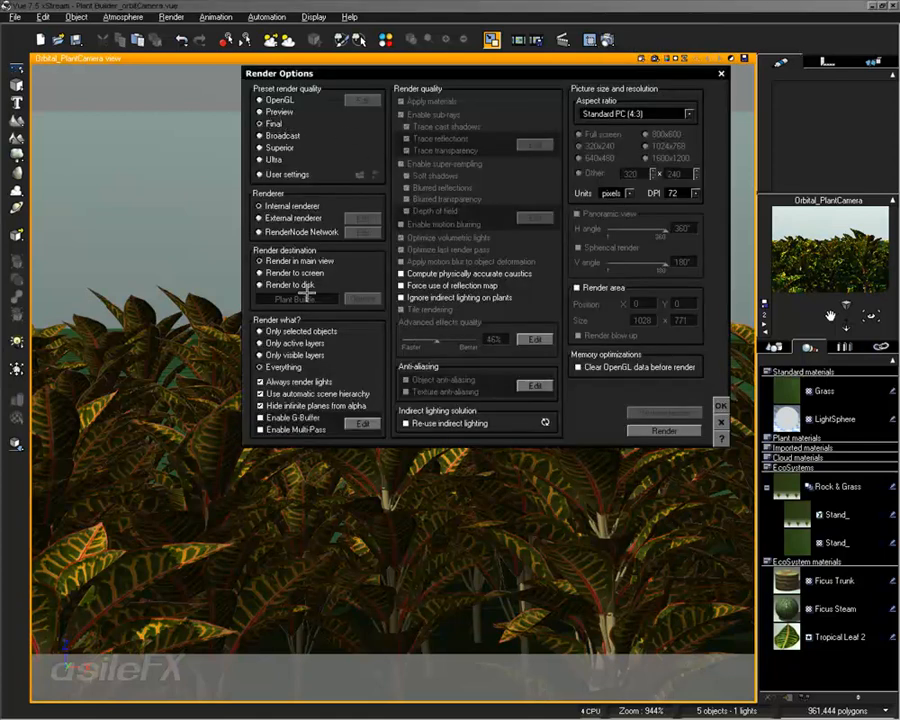
pyautogui.click(295, 272)
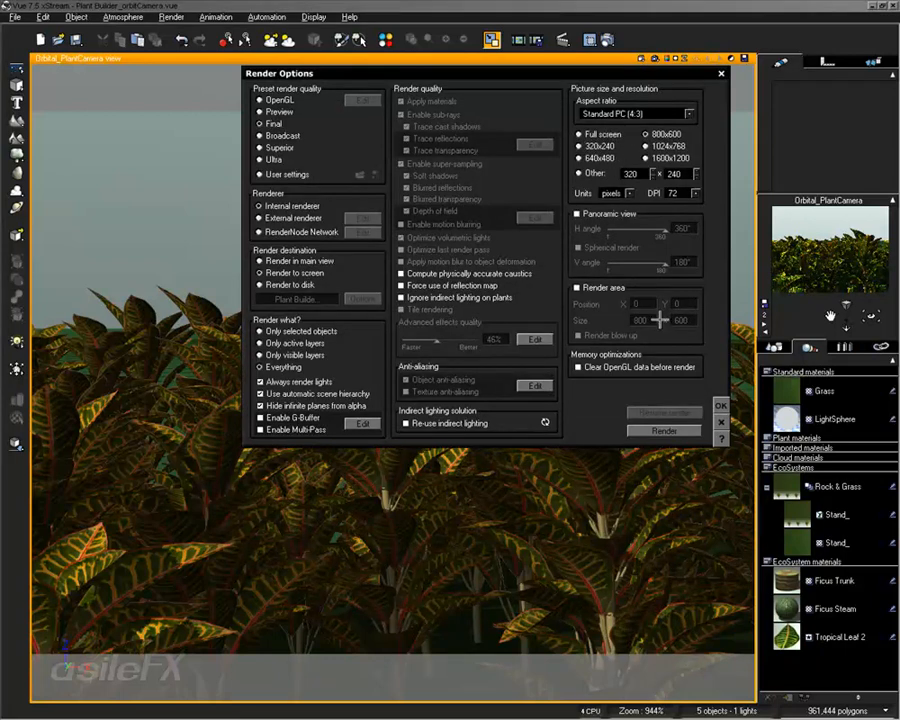
pyautogui.click(664, 430)
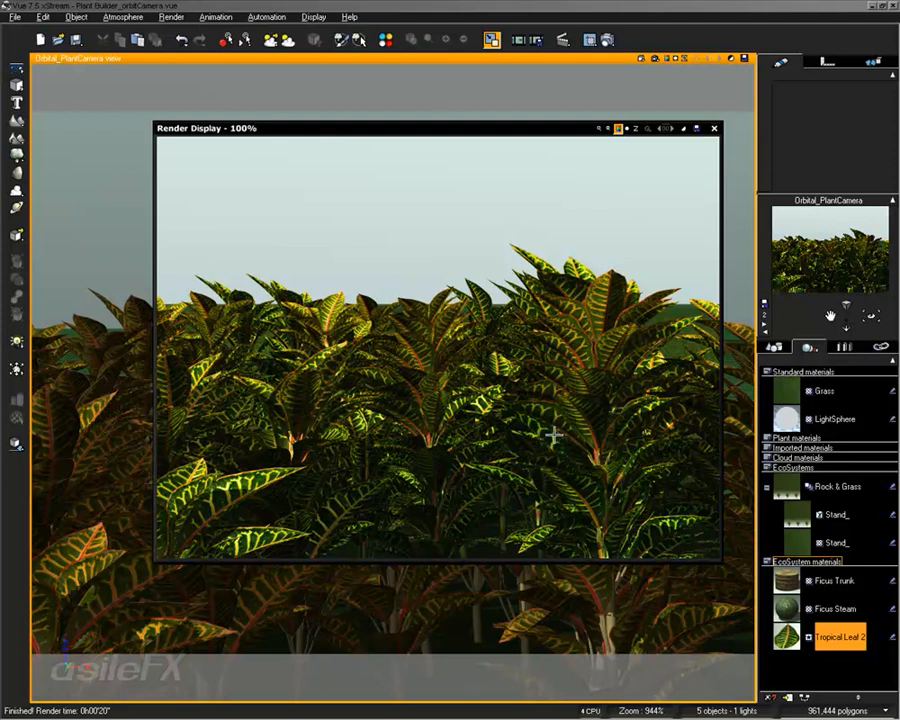
pyautogui.click(714, 128)
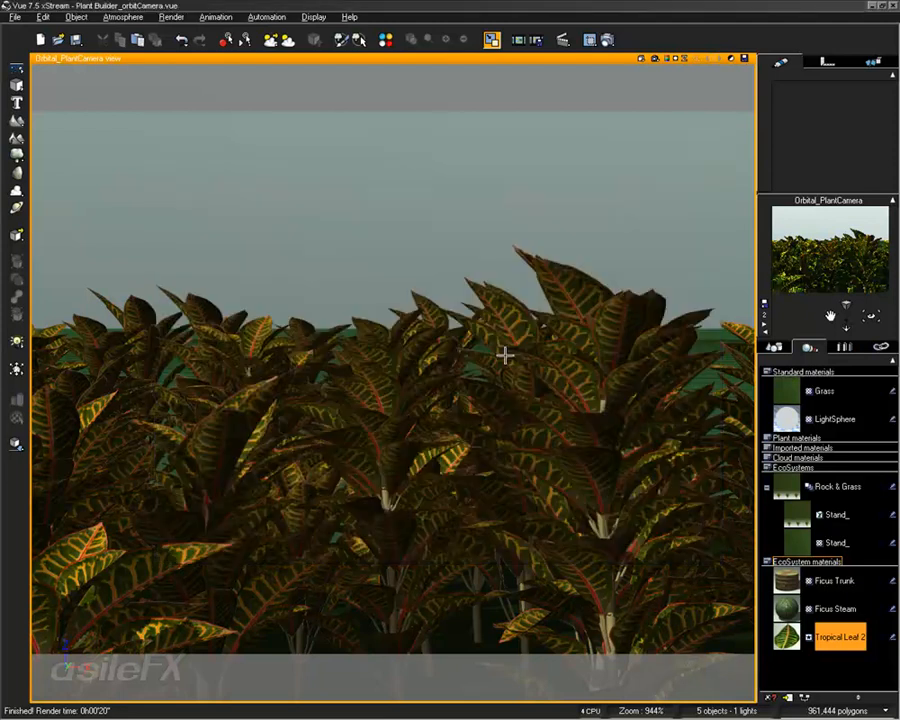
# Step: Render the plants from a low frontal angle to the screen at 1024x768, dismiss the render and maximize the camera view
pyautogui.moveTo(461, 404); pyautogui.dragTo(488, 251, button='right')
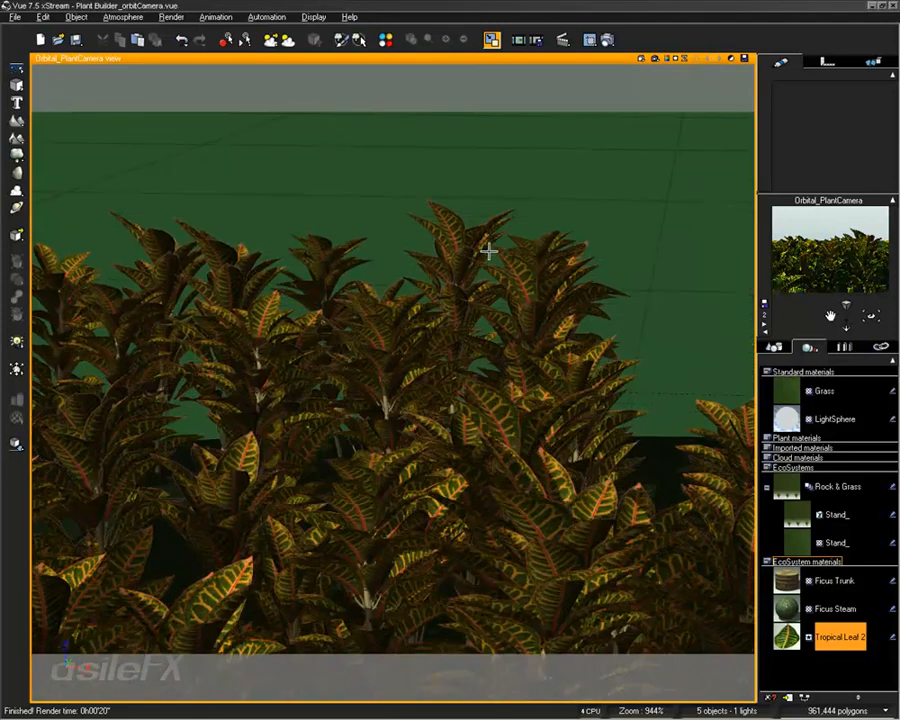
pyautogui.moveTo(429, 342); pyautogui.dragTo(415, 538, button='right')
pyautogui.moveTo(462, 523); pyautogui.dragTo(7, 364, button='middle')
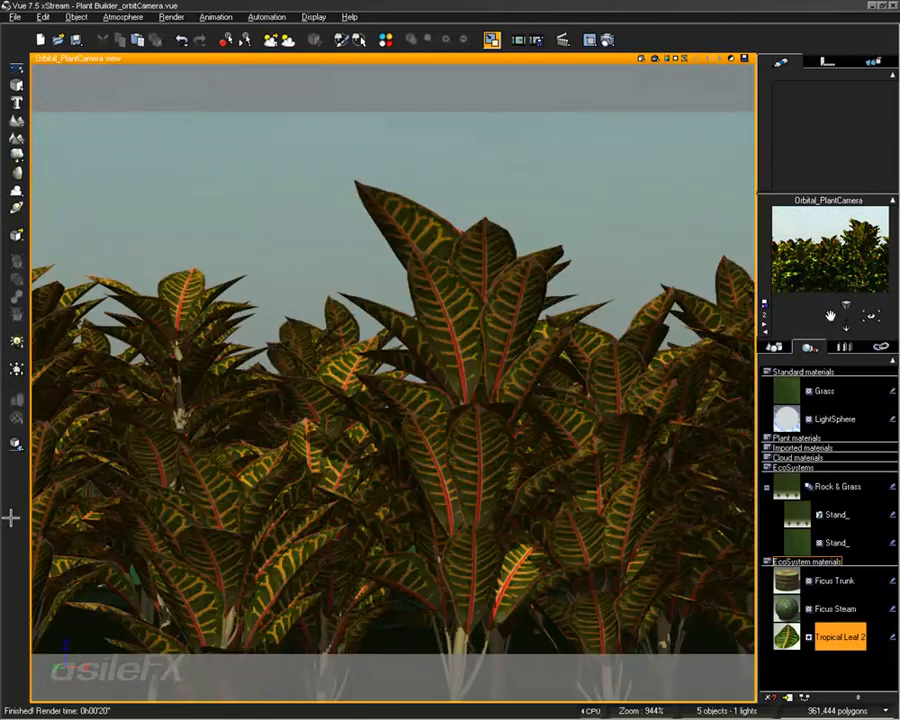
pyautogui.moveTo(481, 446); pyautogui.dragTo(41, 460, button='middle')
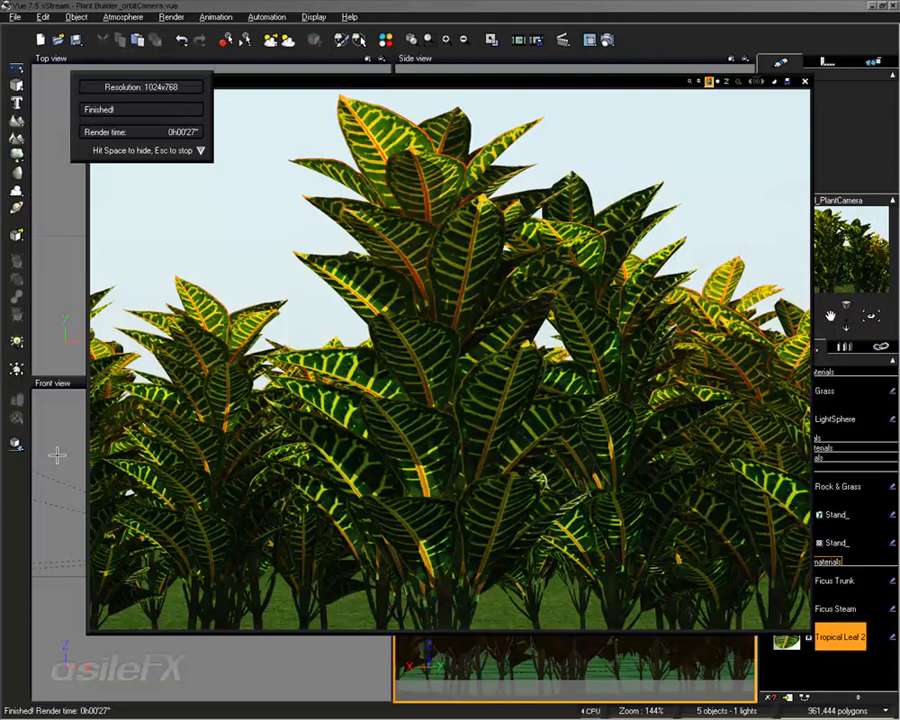
pyautogui.moveTo(367, 80); pyautogui.dragTo(361, 85)
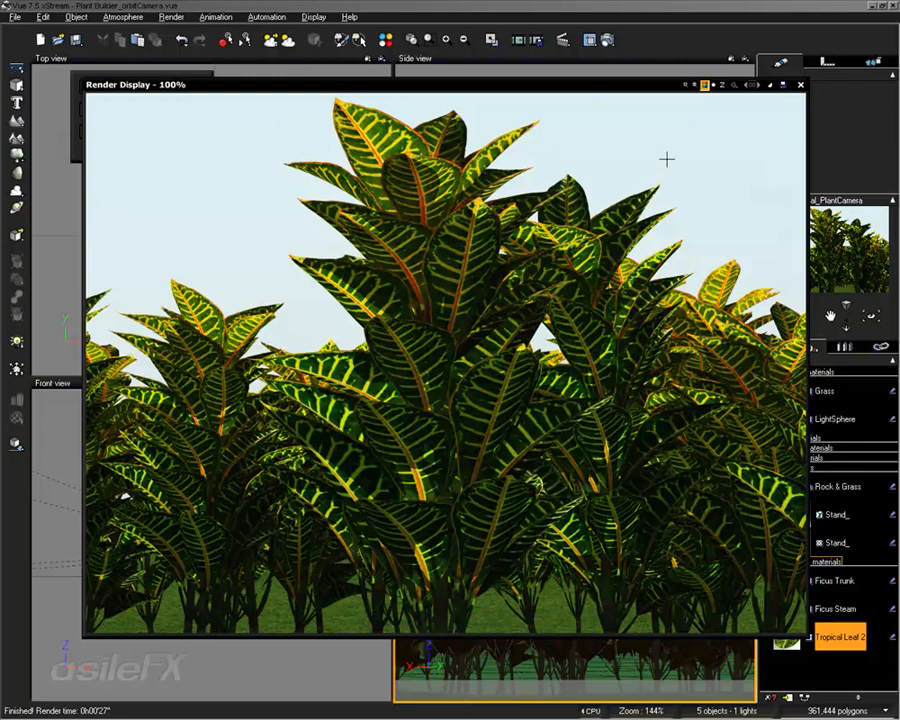
pyautogui.click(800, 84)
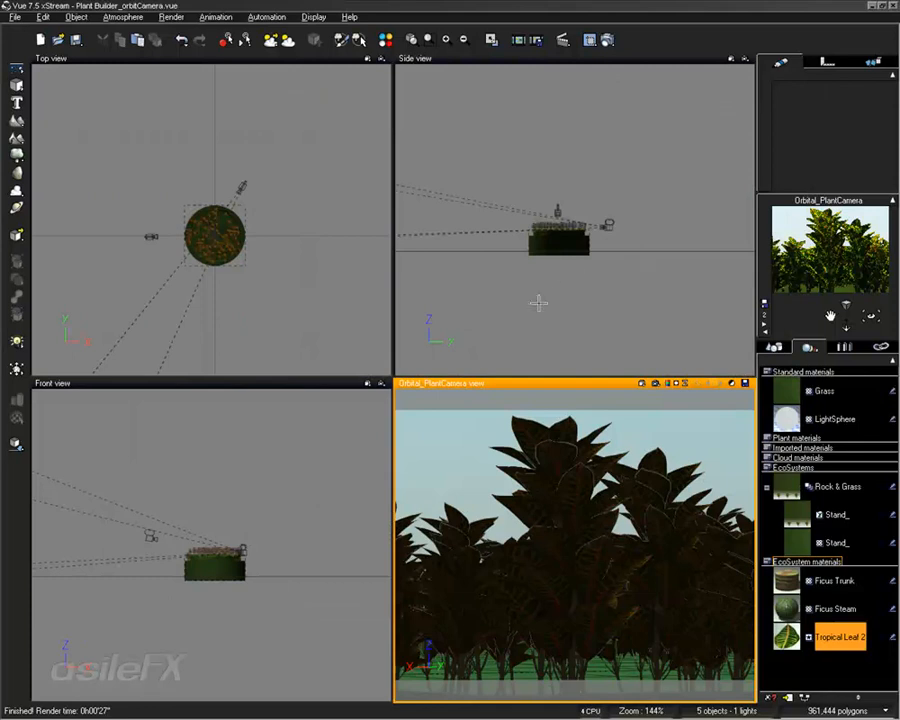
pyautogui.doubleClick(497, 383)
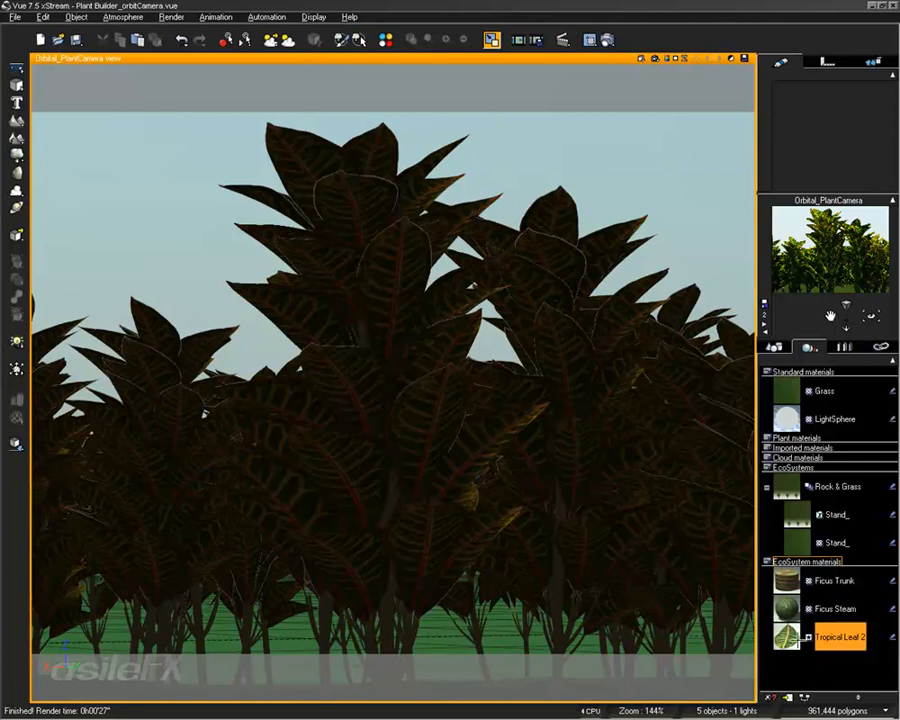
# Step: Turn on additive transparency for the Tropical Leaf 2 material and accept the change
pyautogui.doubleClick(808, 637)
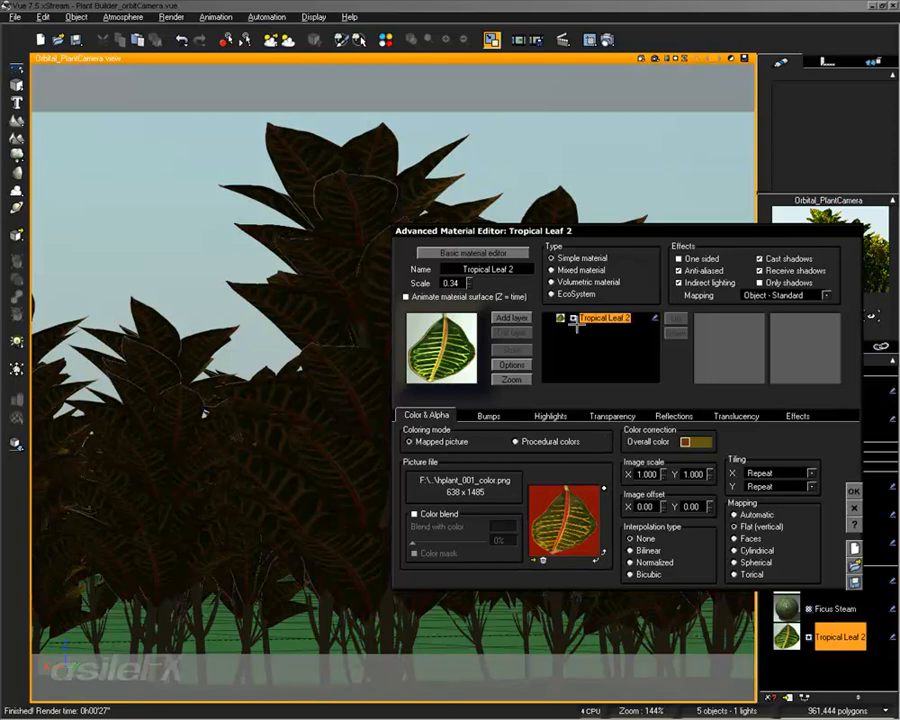
pyautogui.moveTo(647, 231); pyautogui.dragTo(540, 235)
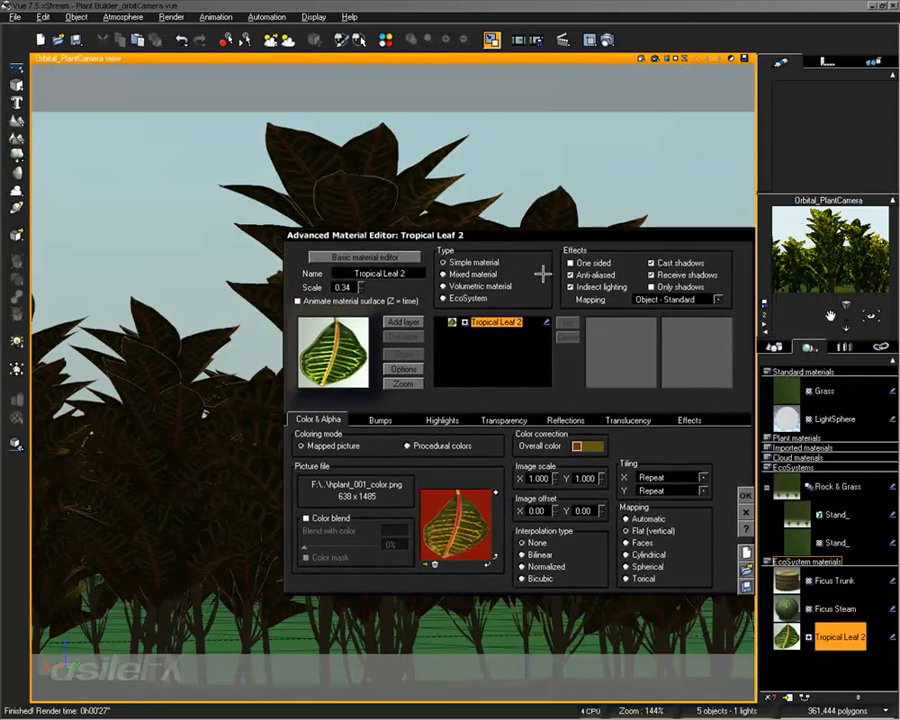
pyautogui.click(688, 419)
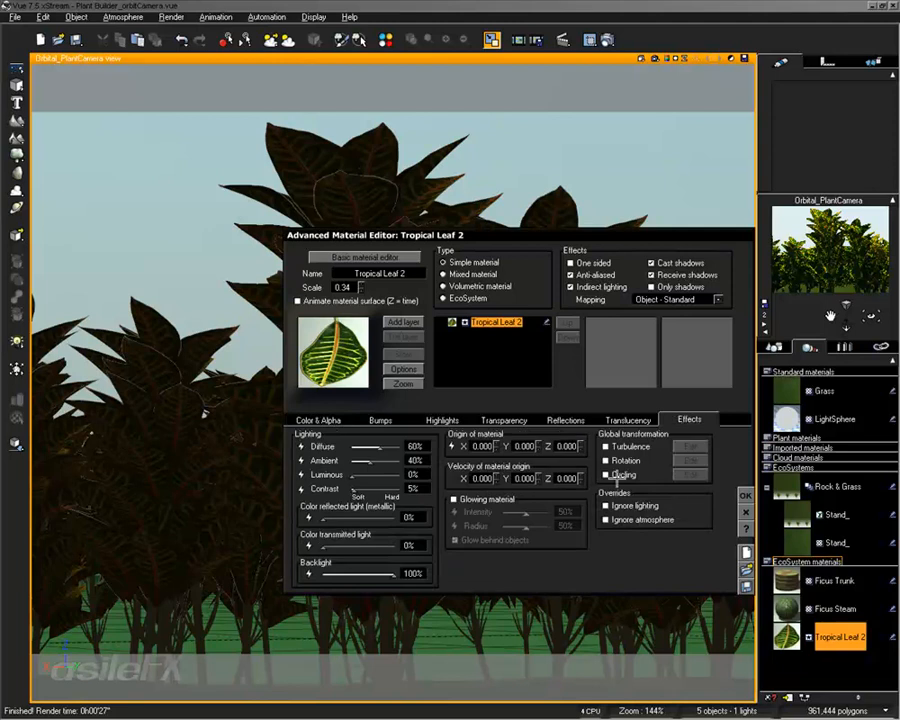
pyautogui.click(503, 419)
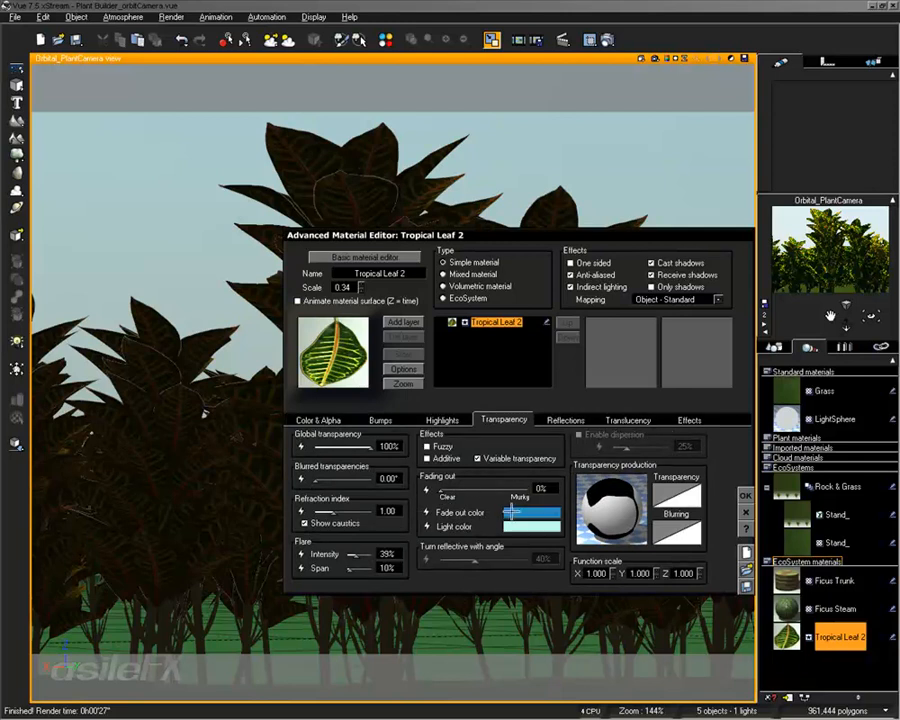
pyautogui.click(441, 456)
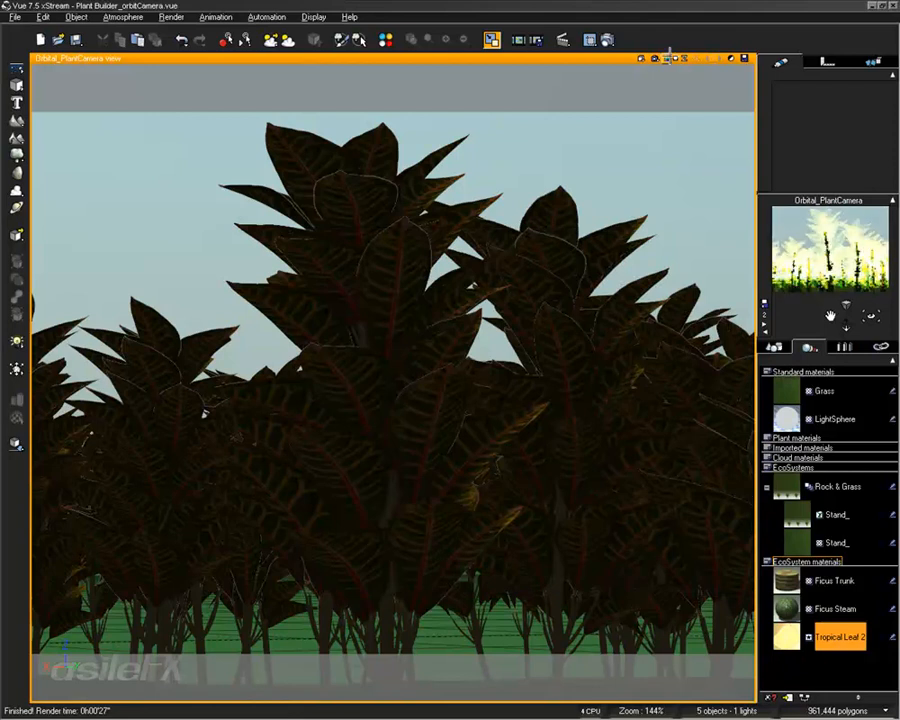
# Step: Render the additive leaves in the camera view from the front and from above, and render the upper angle to the screen
pyautogui.click(656, 56)
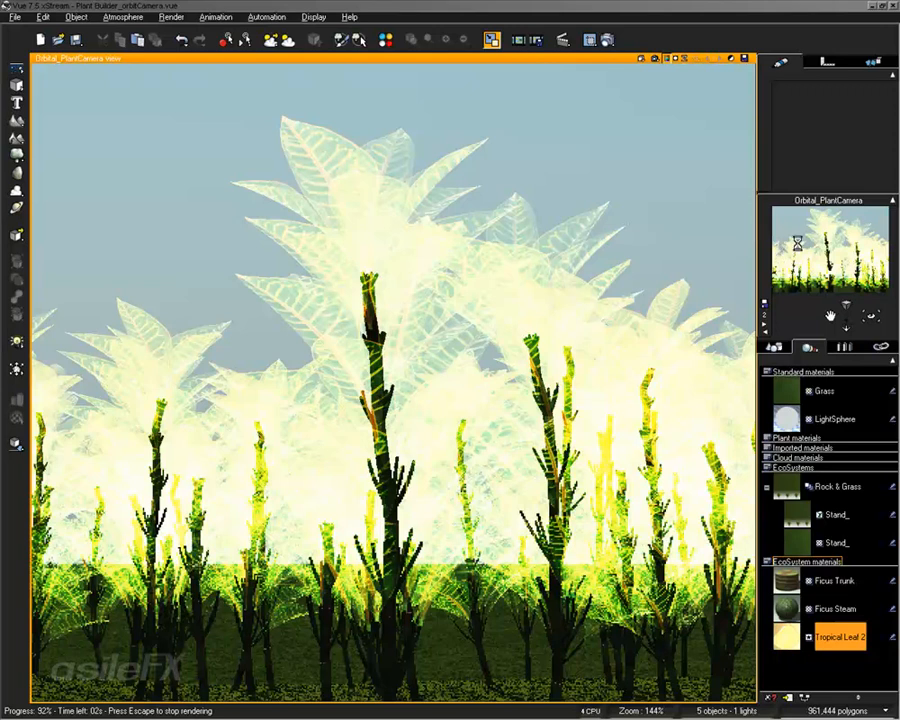
pyautogui.click(657, 396)
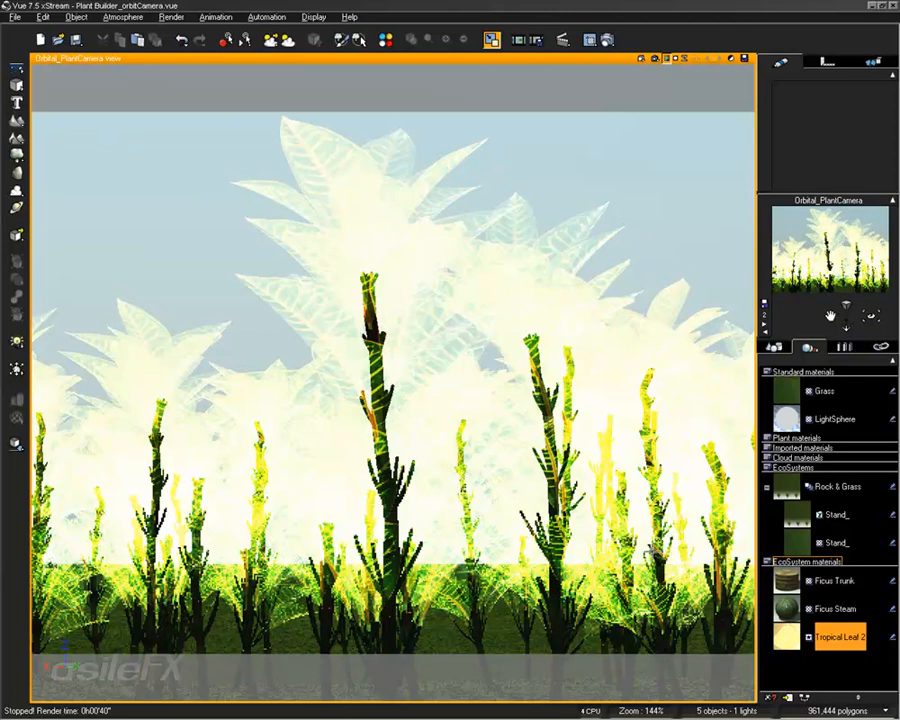
pyautogui.moveTo(283, 412); pyautogui.dragTo(568, 269, button='right')
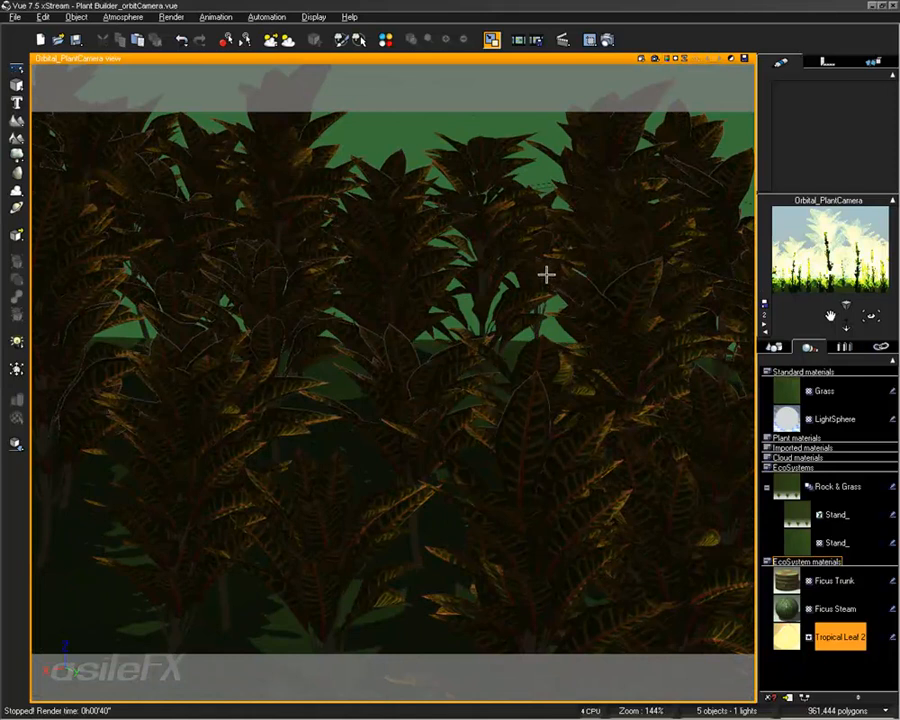
pyautogui.click(654, 58)
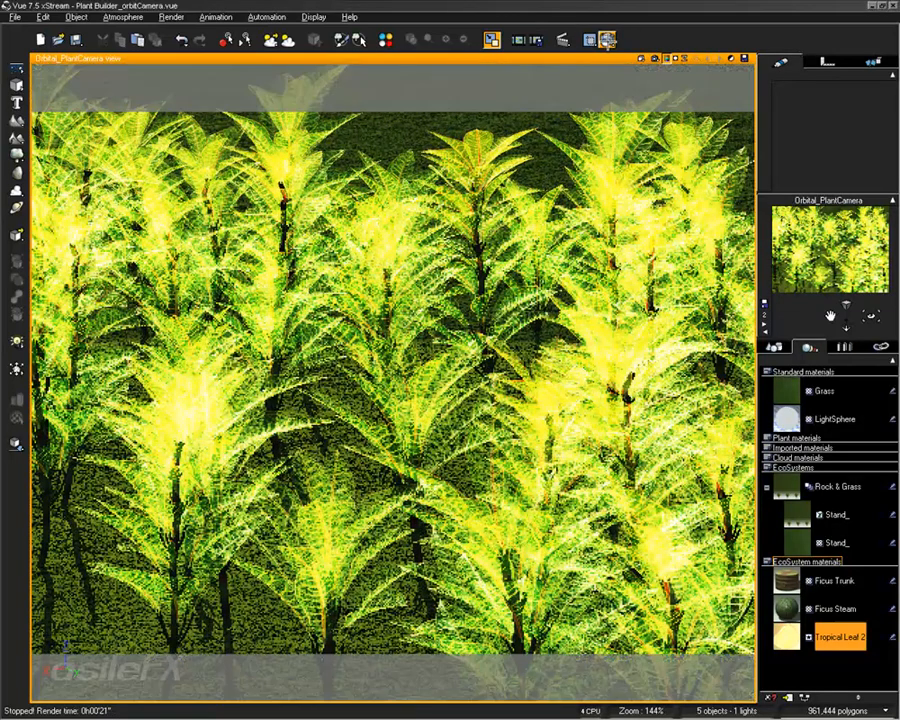
pyautogui.click(606, 40)
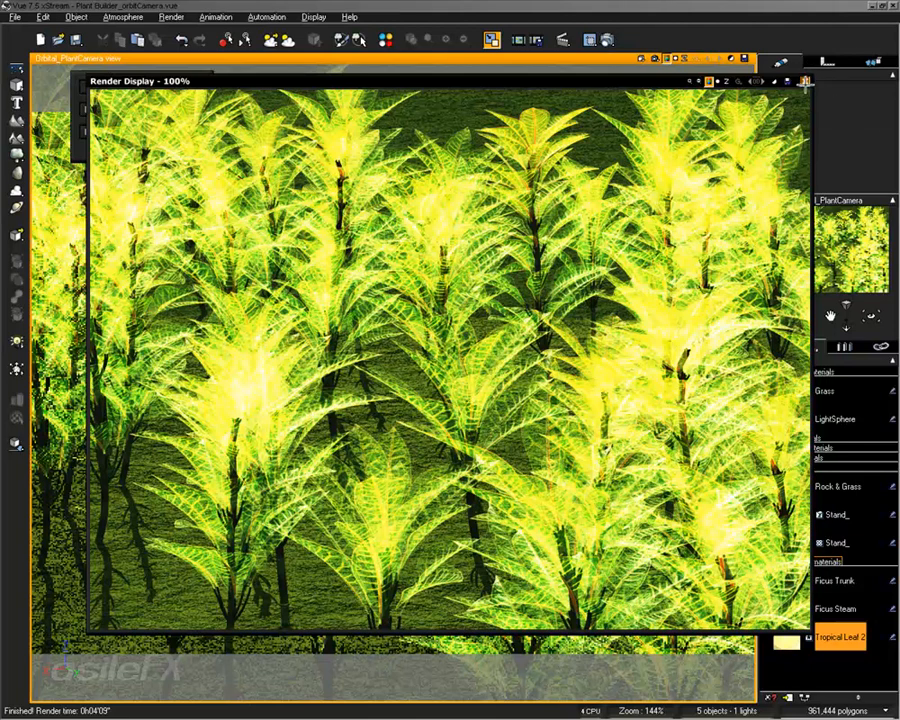
pyautogui.click(805, 80)
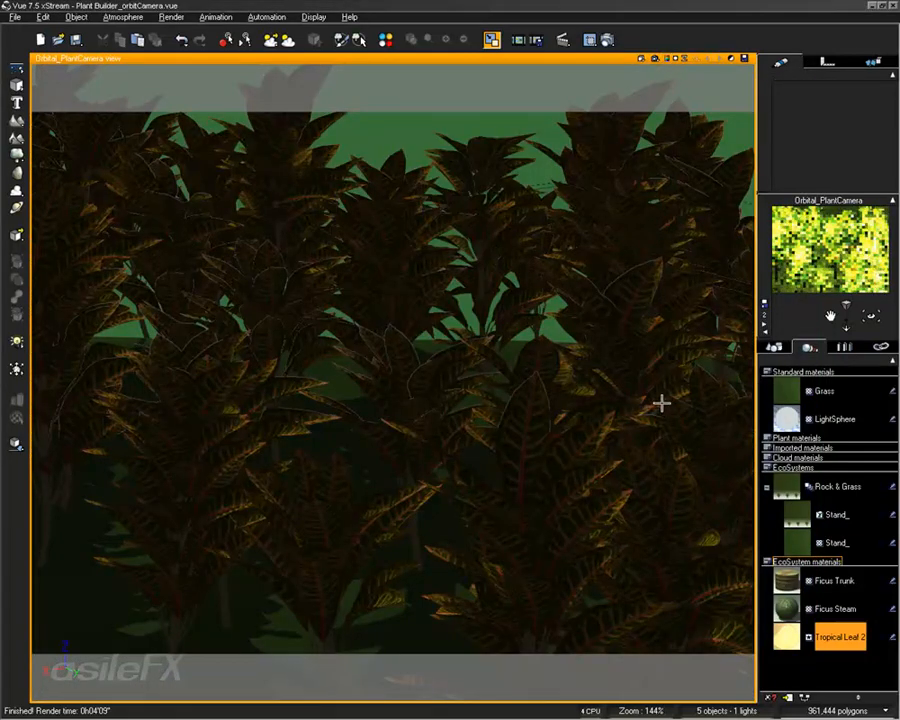
# Step: Set the Tropical Leaf 2 material's color transmitted light to 100% and diffuse lighting to 45%, and accept the changes
pyautogui.doubleClick(833, 630)
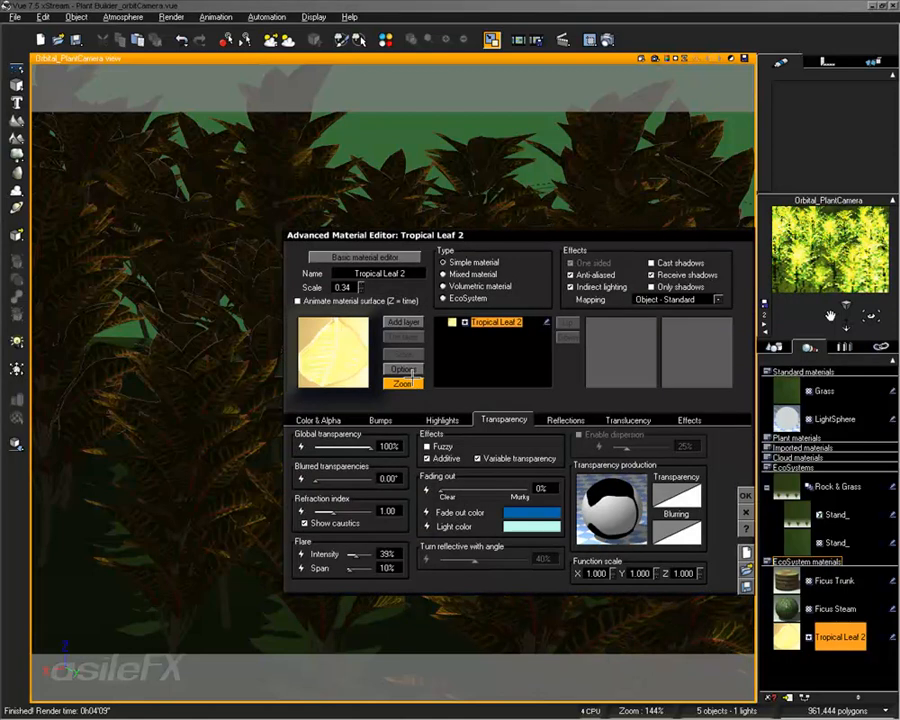
pyautogui.click(689, 419)
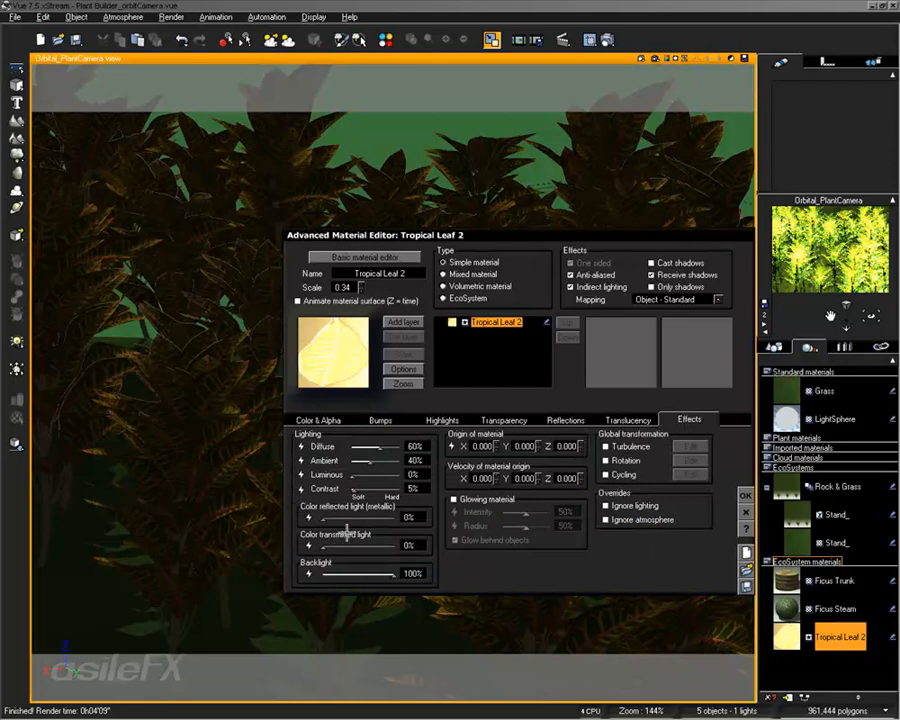
pyautogui.moveTo(324, 546); pyautogui.dragTo(404, 562)
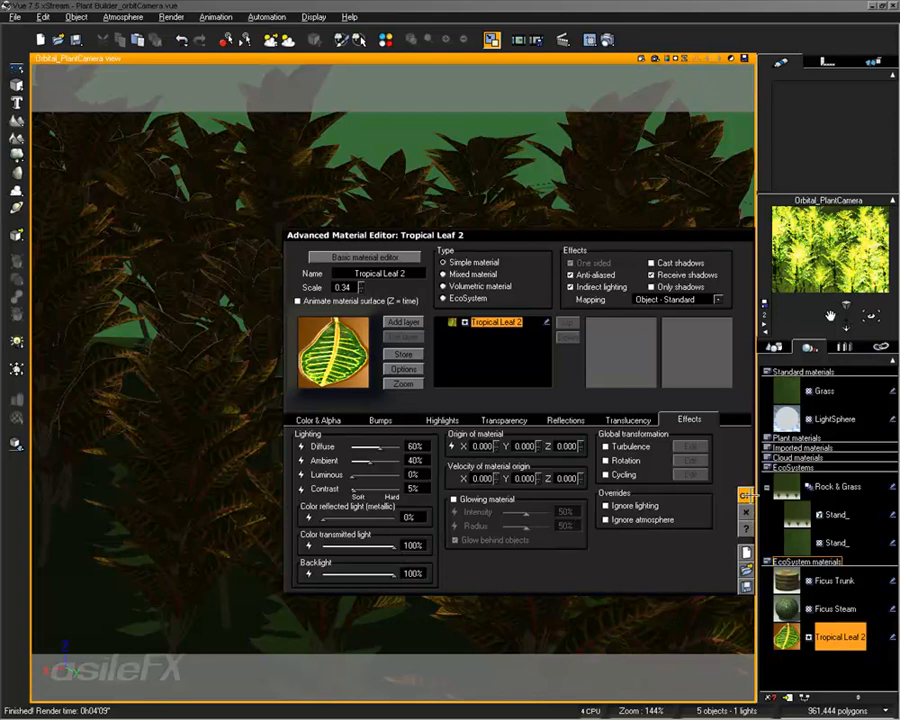
pyautogui.moveTo(386, 446); pyautogui.dragTo(379, 446)
pyautogui.click(414, 446)
pyautogui.write('45')
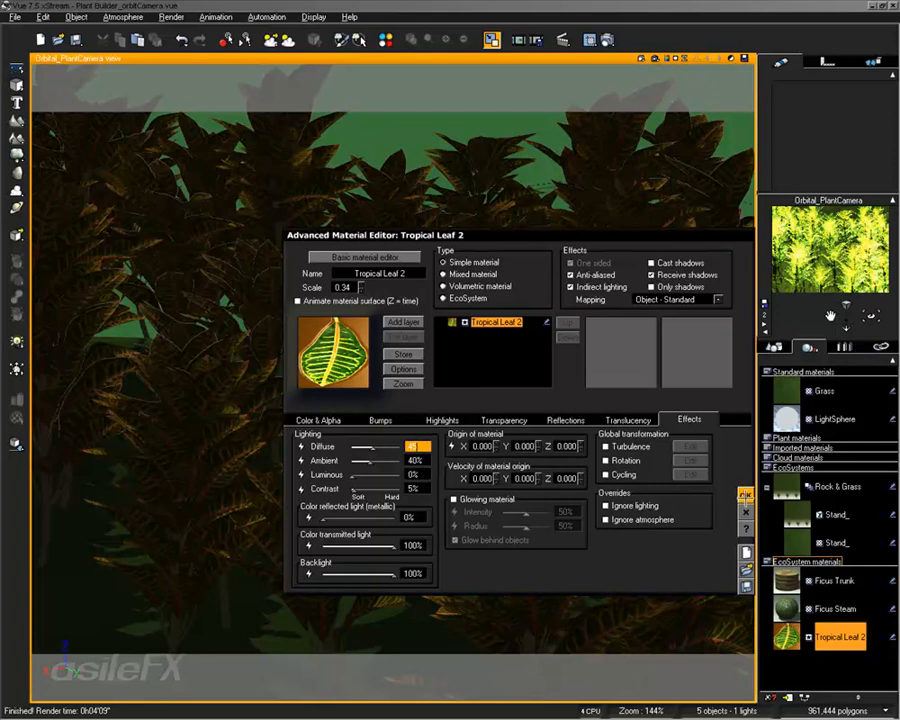
pyautogui.click(745, 496)
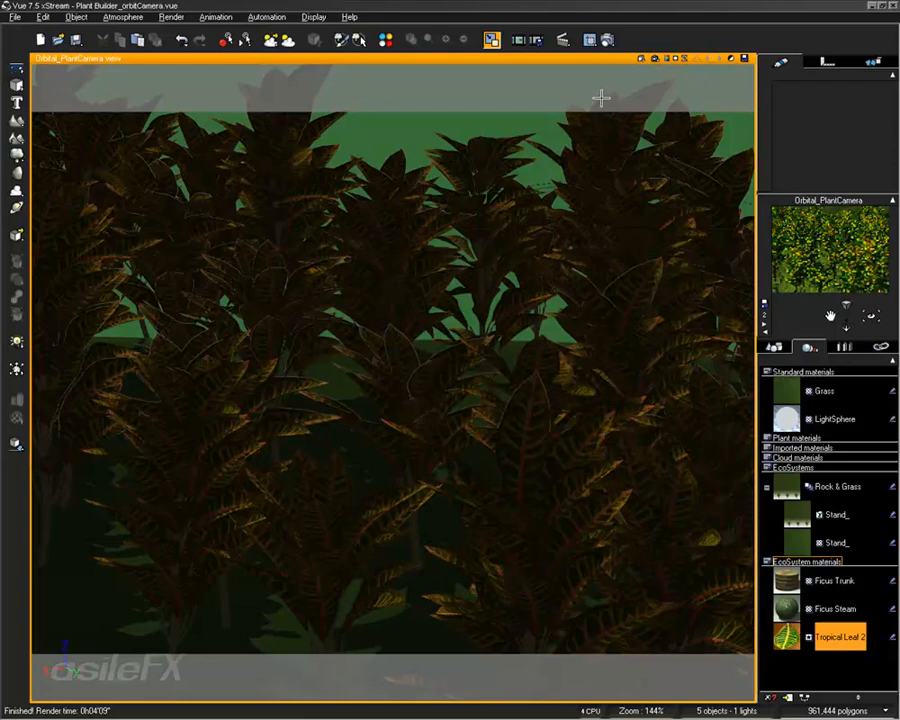
# Step: Render the plants to the screen at Final quality with the adjusted leaf lighting, and dismiss the render
pyautogui.click(605, 40)
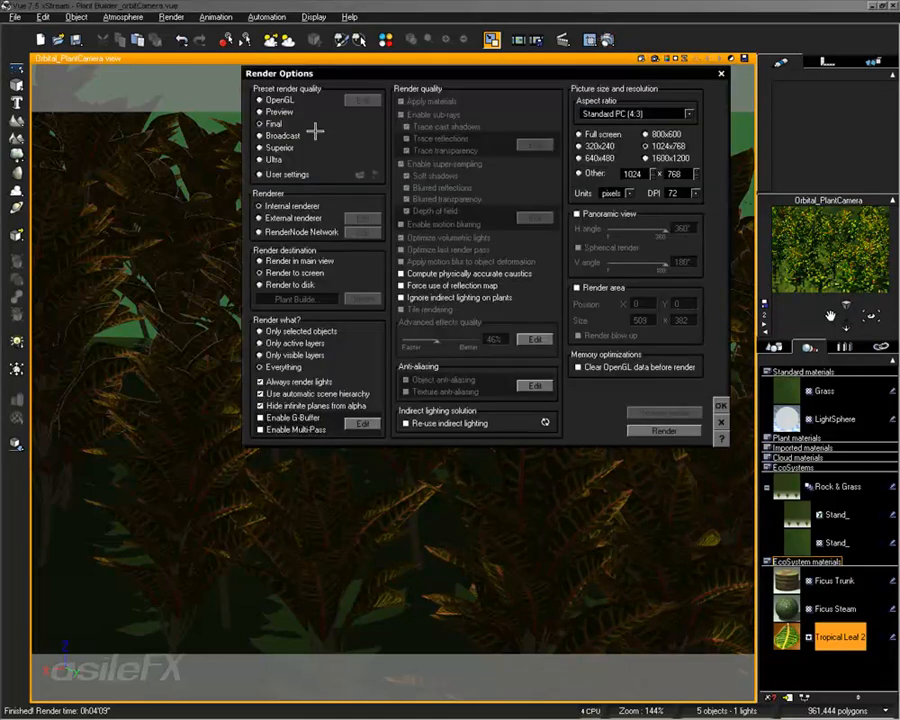
pyautogui.click(680, 431)
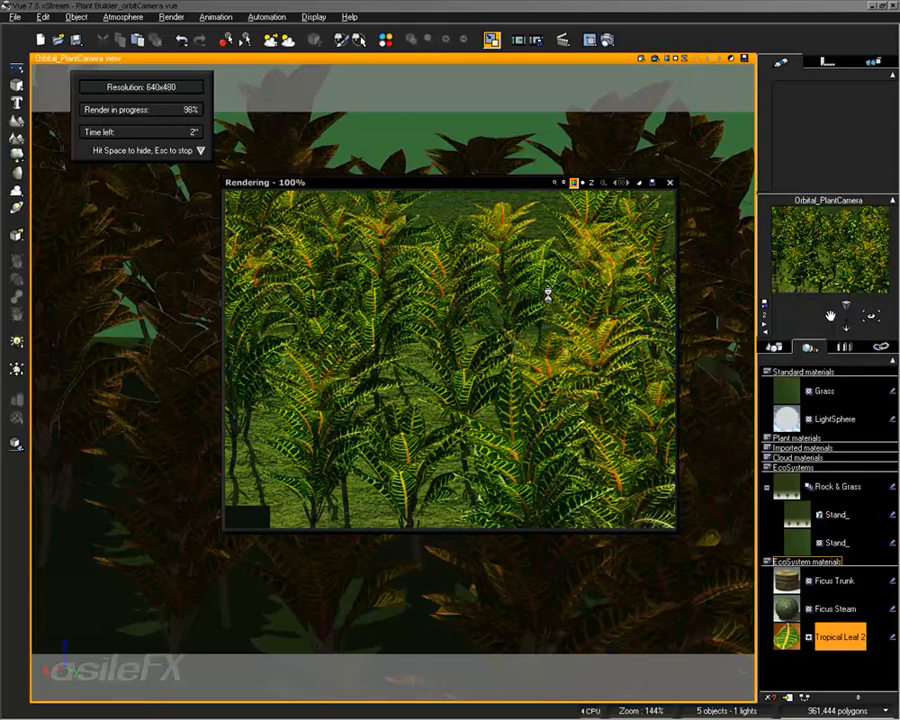
pyautogui.press('Escape')
pyautogui.click(668, 183)
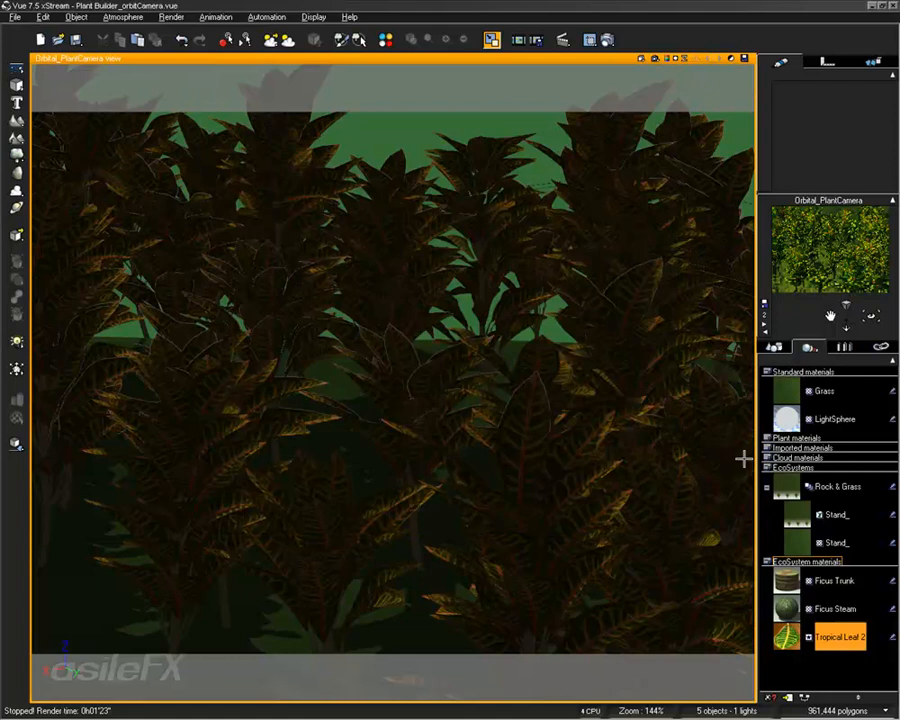
# Step: Turn on shadow casting for the Tropical Leaf 2 material and accept the change
pyautogui.doubleClick(829, 636)
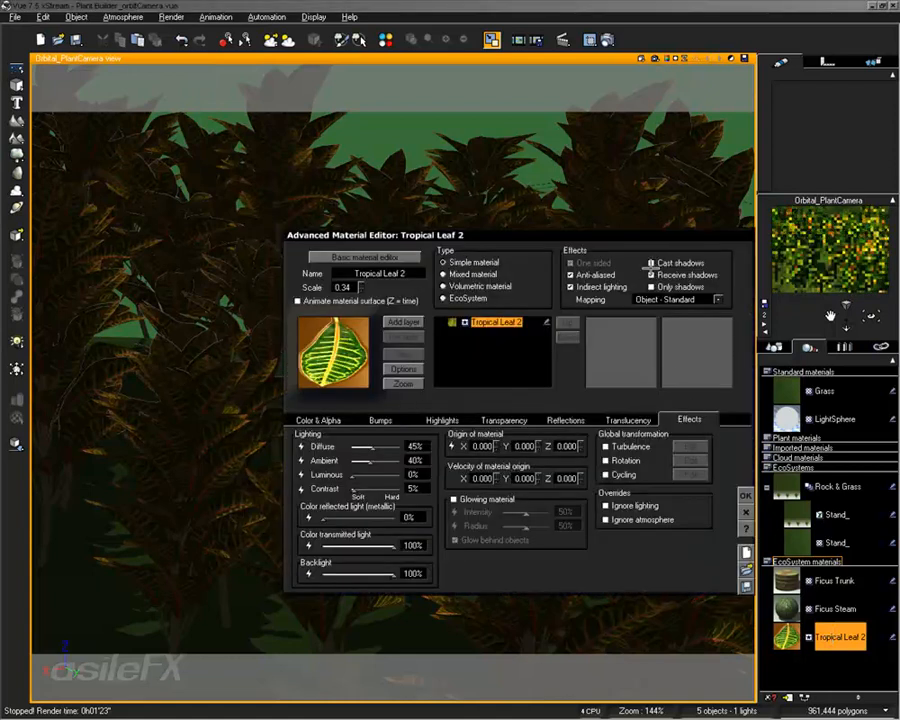
pyautogui.click(690, 262)
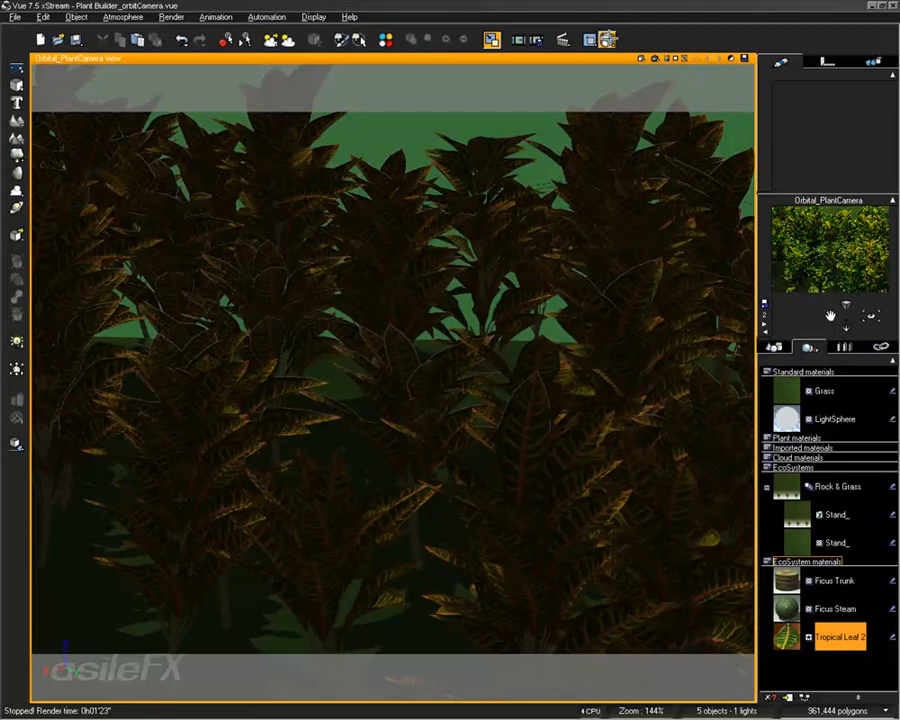
# Step: Set the Stand_ ecosystem layer's overall density to 58%, repopulate it and accept the material
pyautogui.click(838, 514)
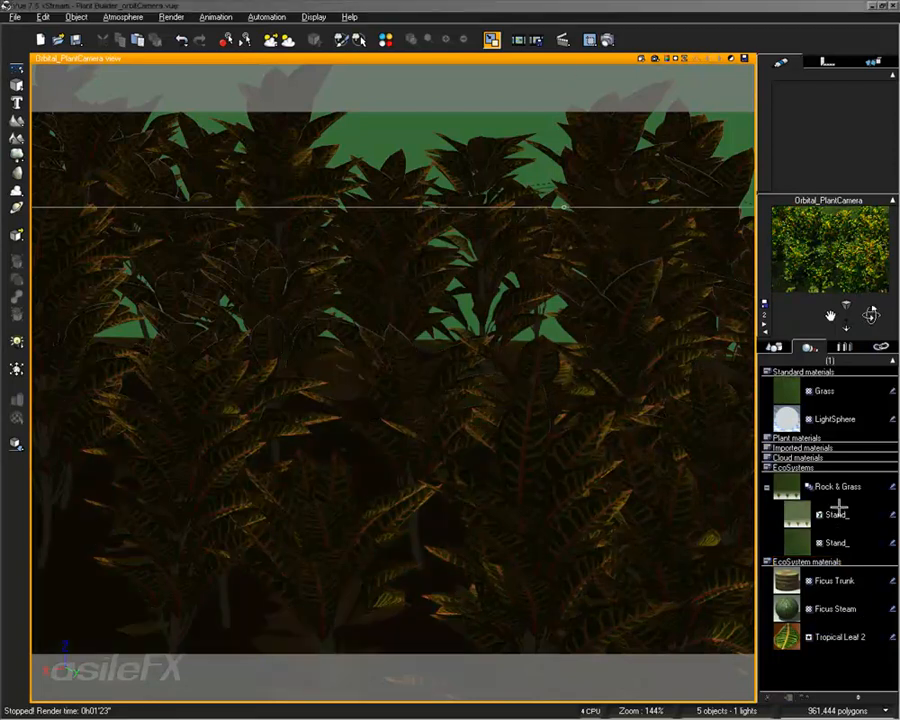
pyautogui.doubleClick(838, 514)
pyautogui.click(412, 419)
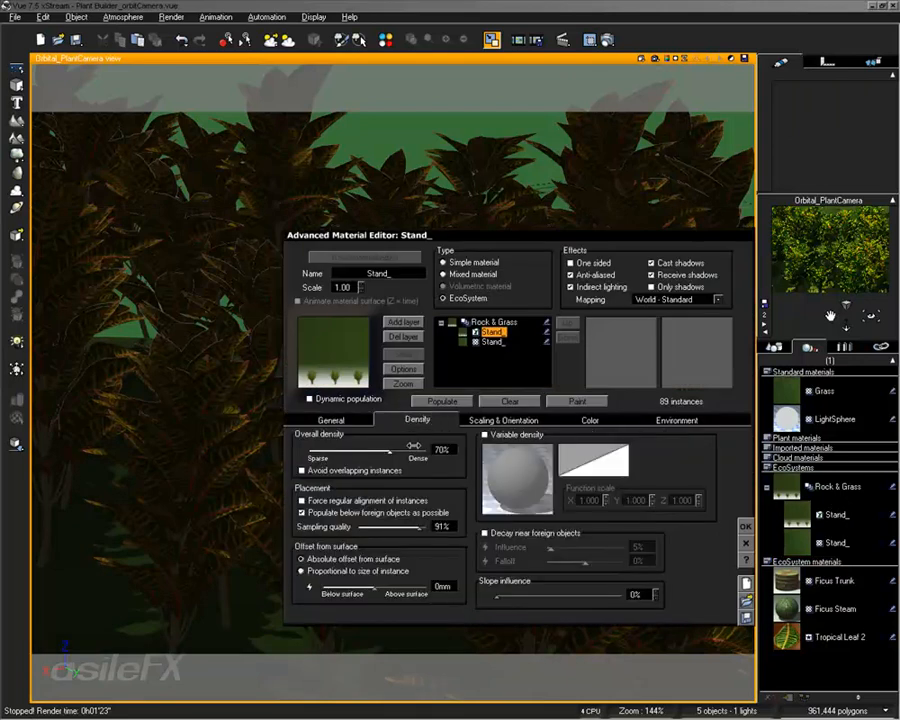
pyautogui.moveTo(415, 447); pyautogui.dragTo(377, 447)
pyautogui.click(442, 401)
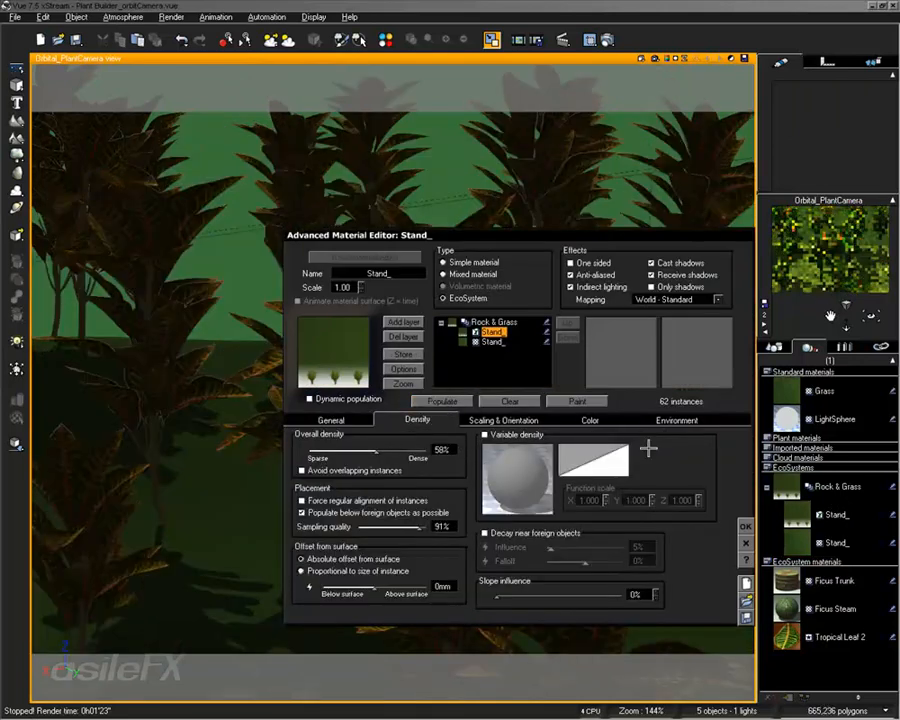
pyautogui.click(744, 524)
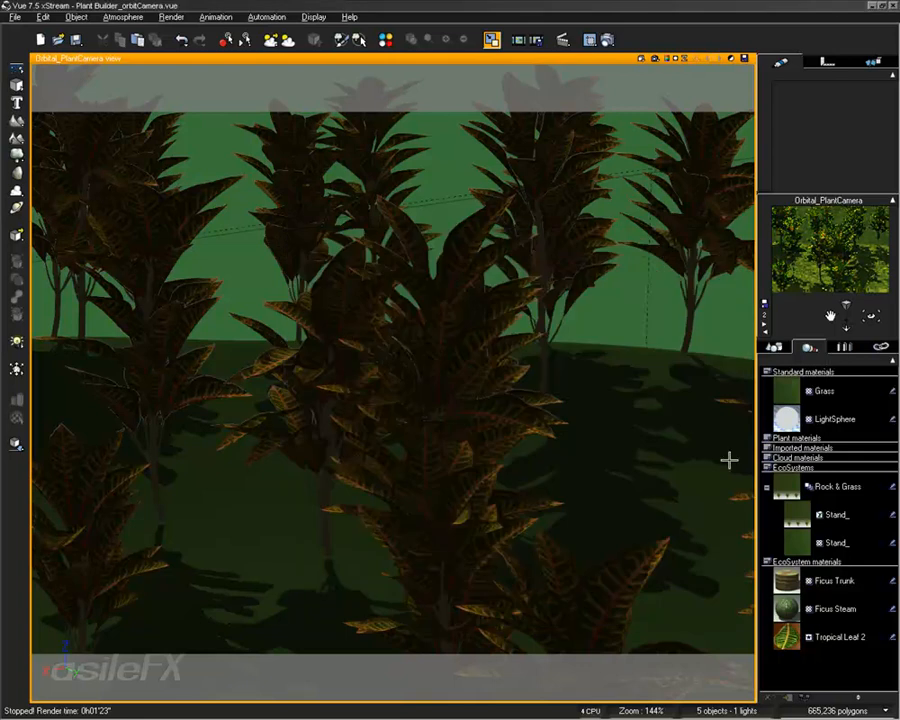
# Step: Move the camera closer to the plants, render the view to the screen and expand the render information
pyautogui.moveTo(843, 304); pyautogui.dragTo(832, 292)
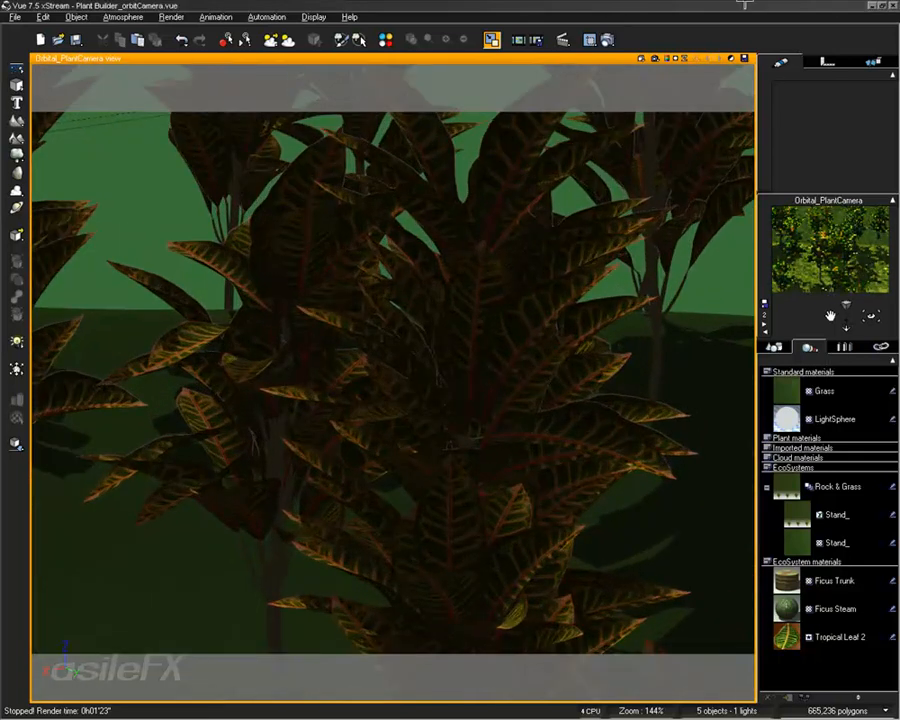
pyautogui.click(590, 40)
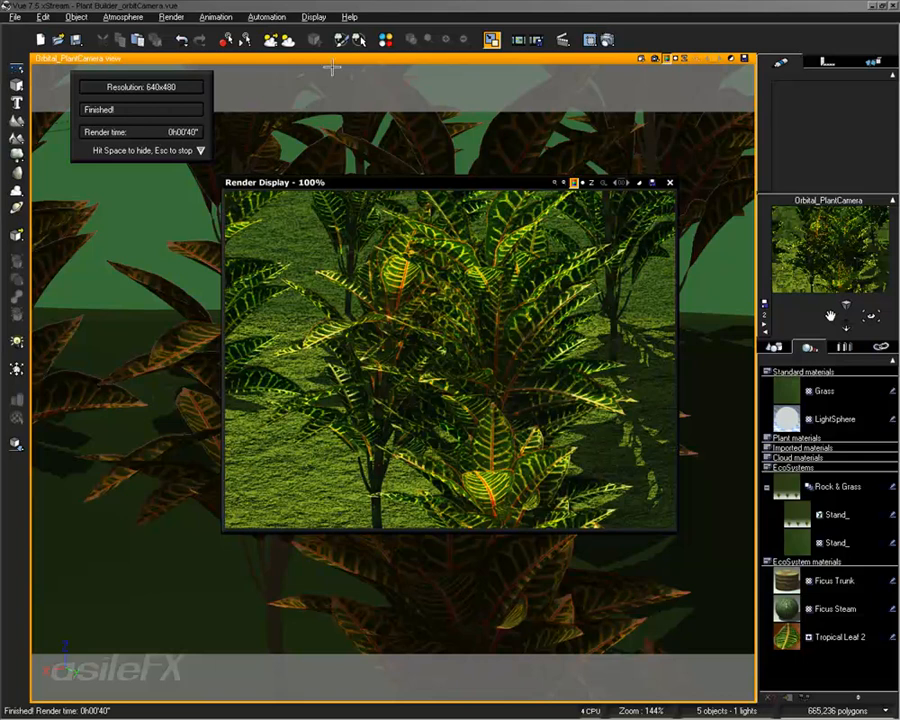
pyautogui.click(200, 150)
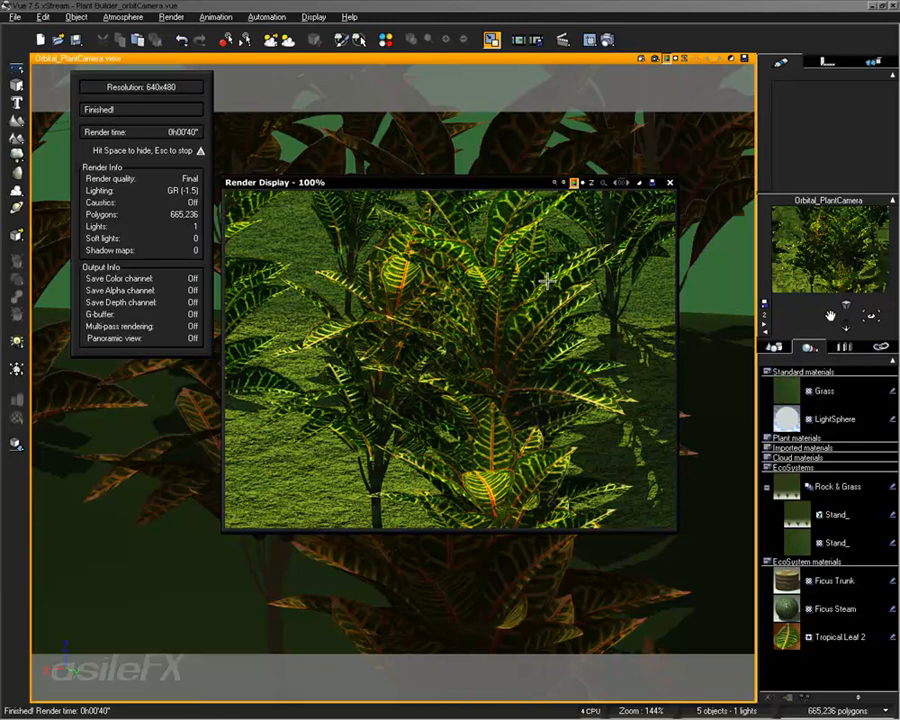
# Step: Magnify the render to 200%, examine the leaves and stems across the picture, and dismiss it
pyautogui.click(555, 183)
pyautogui.rightClick(555, 183)
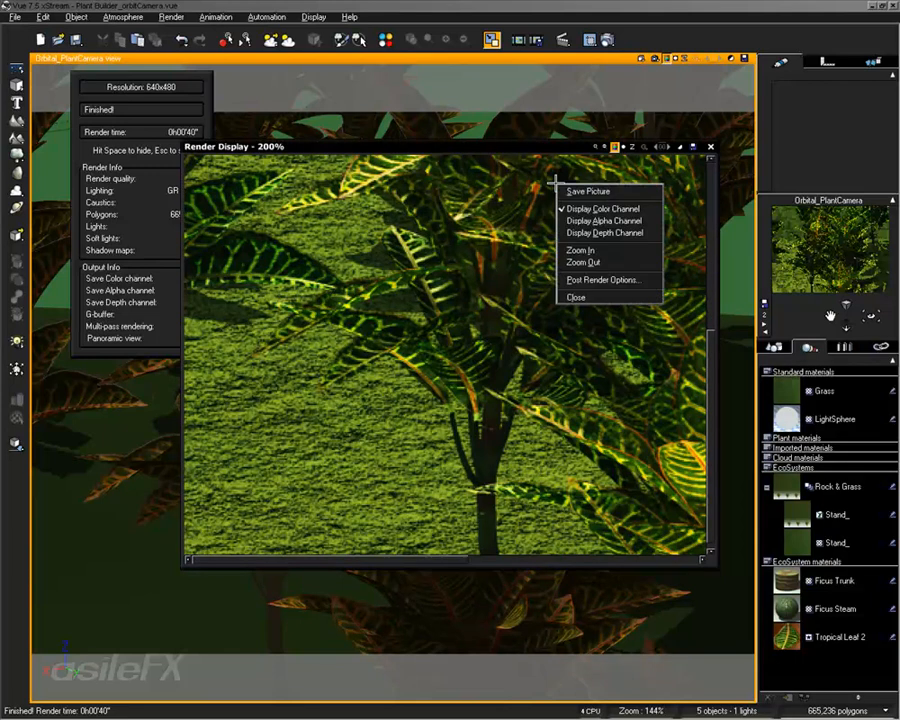
pyautogui.click(438, 137)
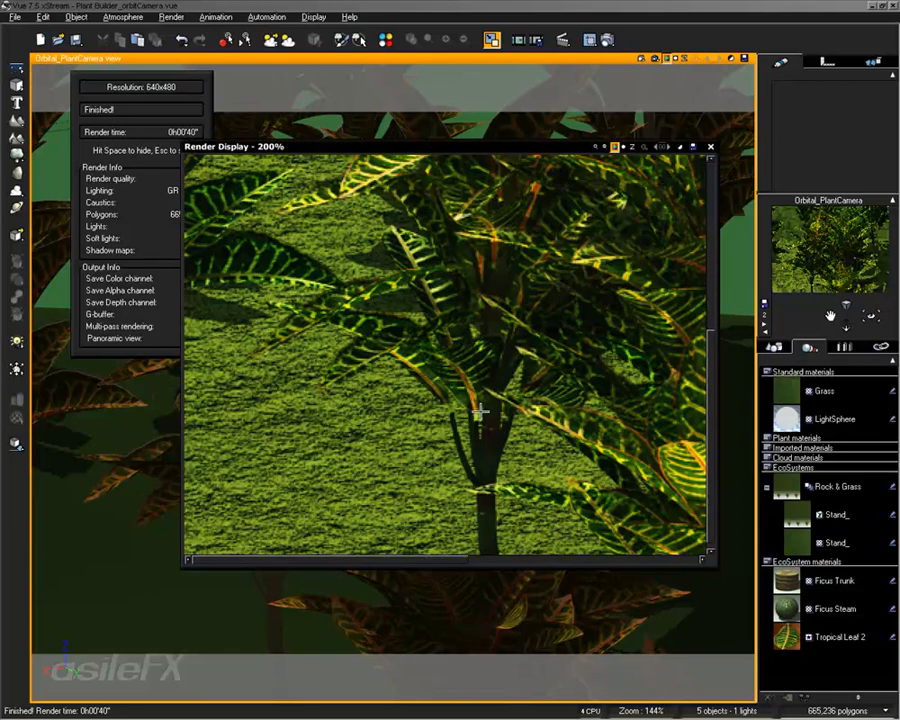
pyautogui.moveTo(447, 558); pyautogui.dragTo(527, 559)
pyautogui.moveTo(714, 378); pyautogui.dragTo(717, 278)
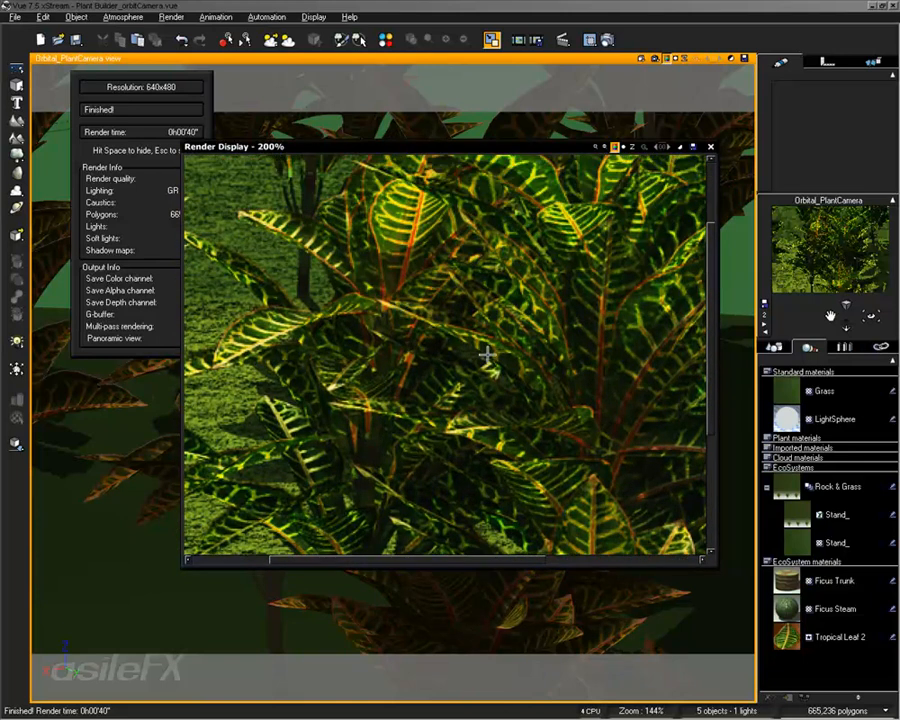
pyautogui.moveTo(458, 559); pyautogui.dragTo(480, 556)
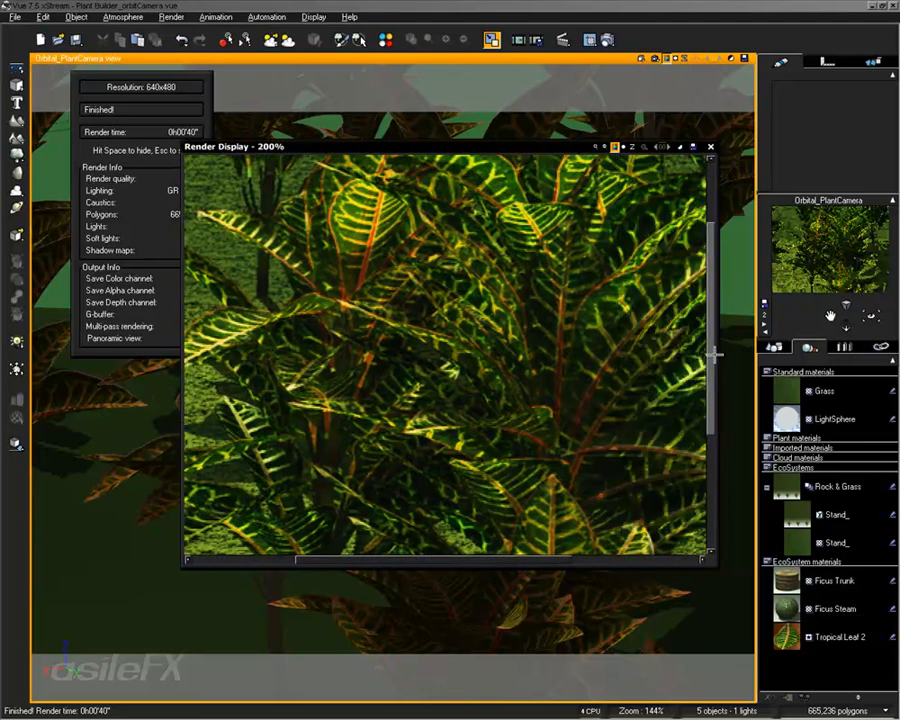
pyautogui.moveTo(714, 355); pyautogui.dragTo(712, 294)
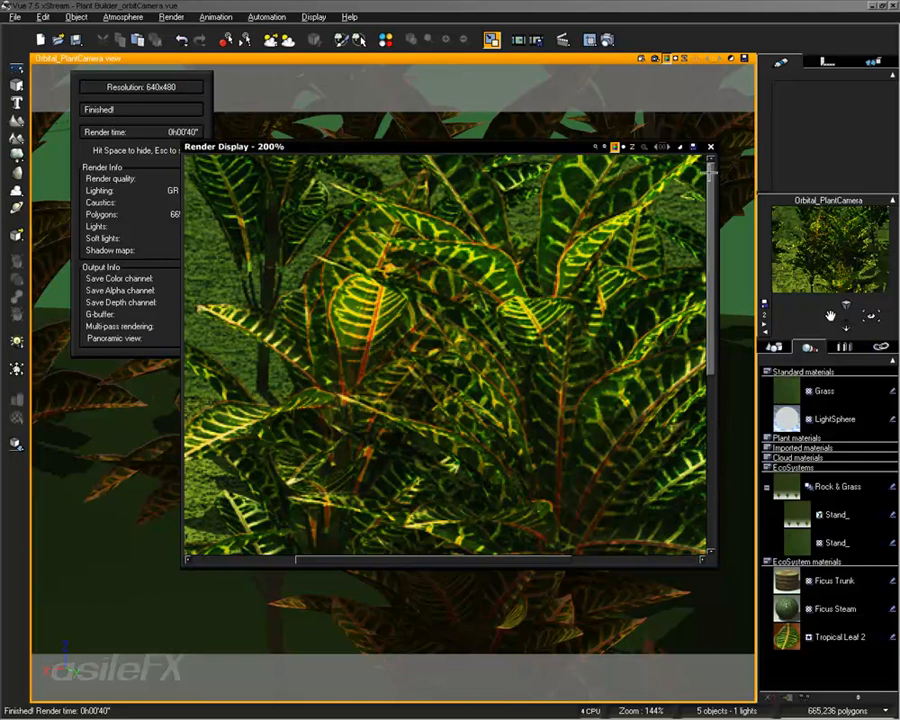
pyautogui.click(710, 146)
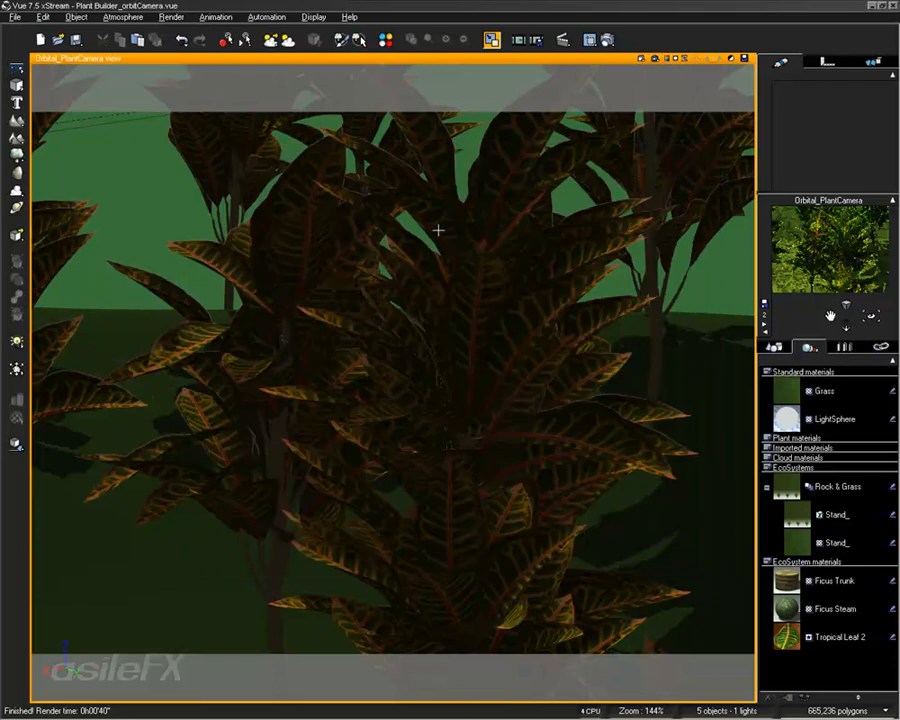
# Step: Set the Tropical Leaf 2 transparency refraction index to 1.33, check its translucency settings and accept the material
pyautogui.doubleClick(838, 636)
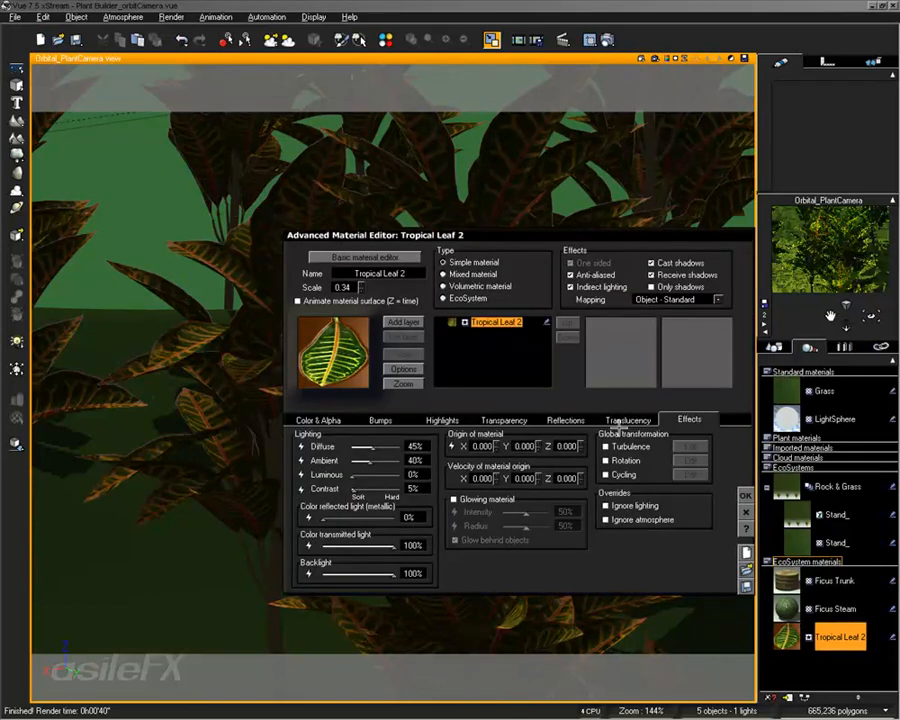
pyautogui.click(515, 416)
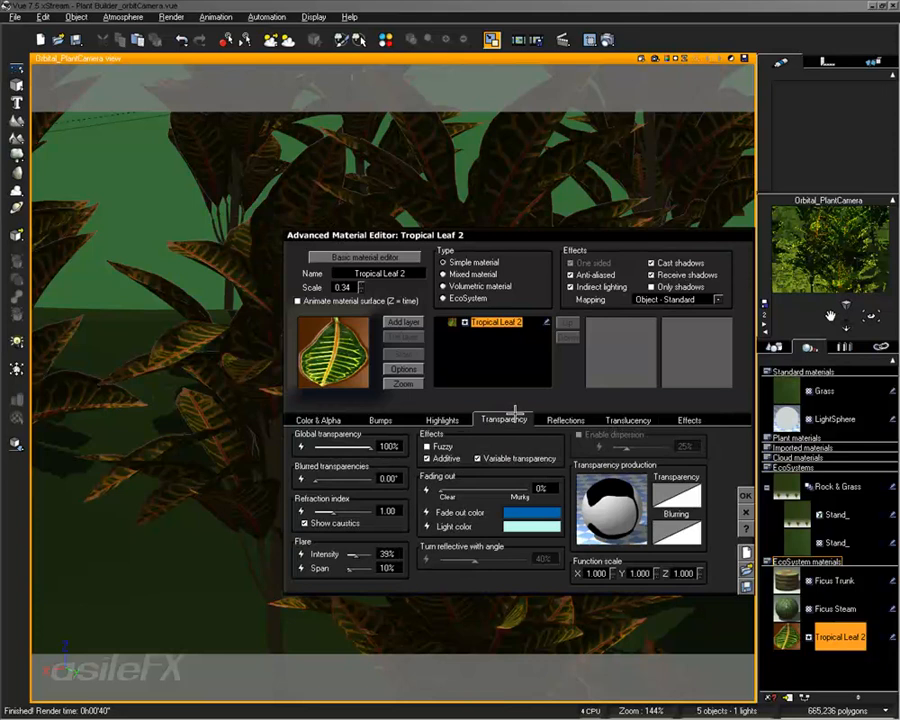
pyautogui.click(389, 510)
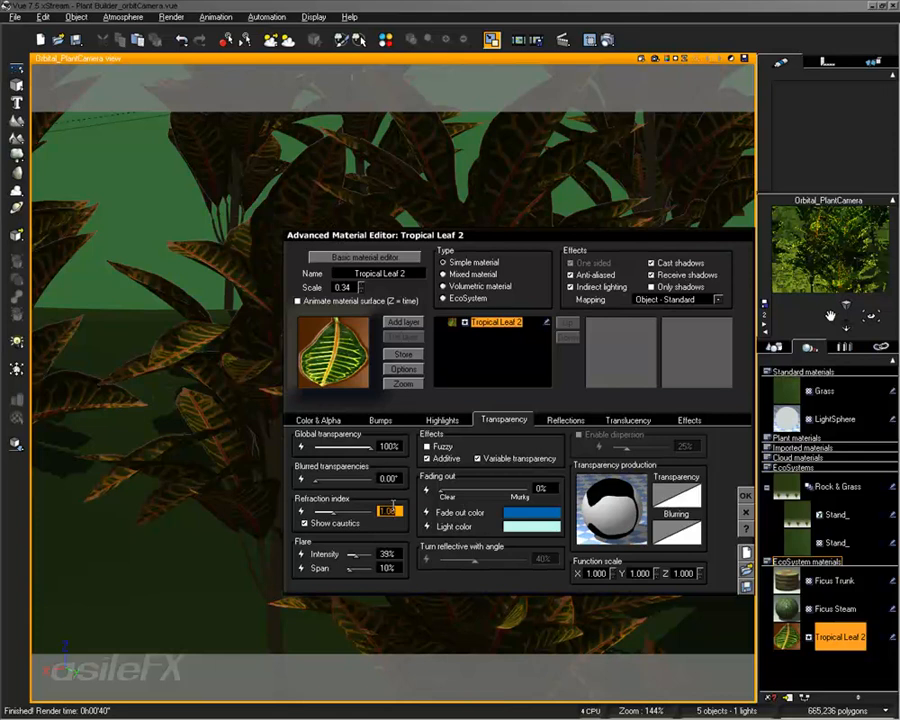
pyautogui.write('1')
pyautogui.write('.33')
pyautogui.press('Return')
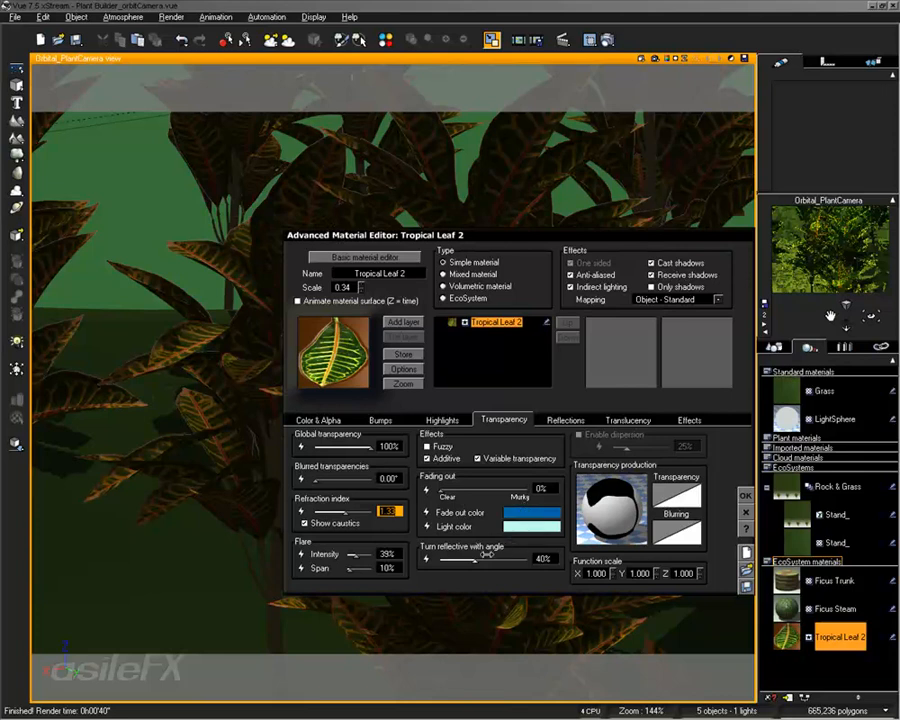
pyautogui.click(628, 419)
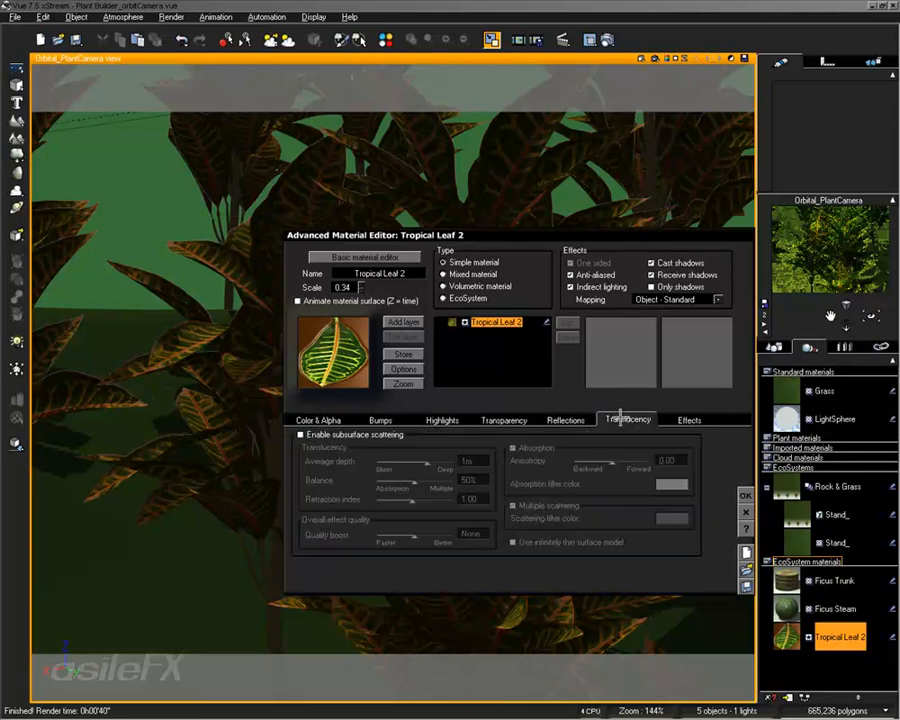
pyautogui.click(500, 420)
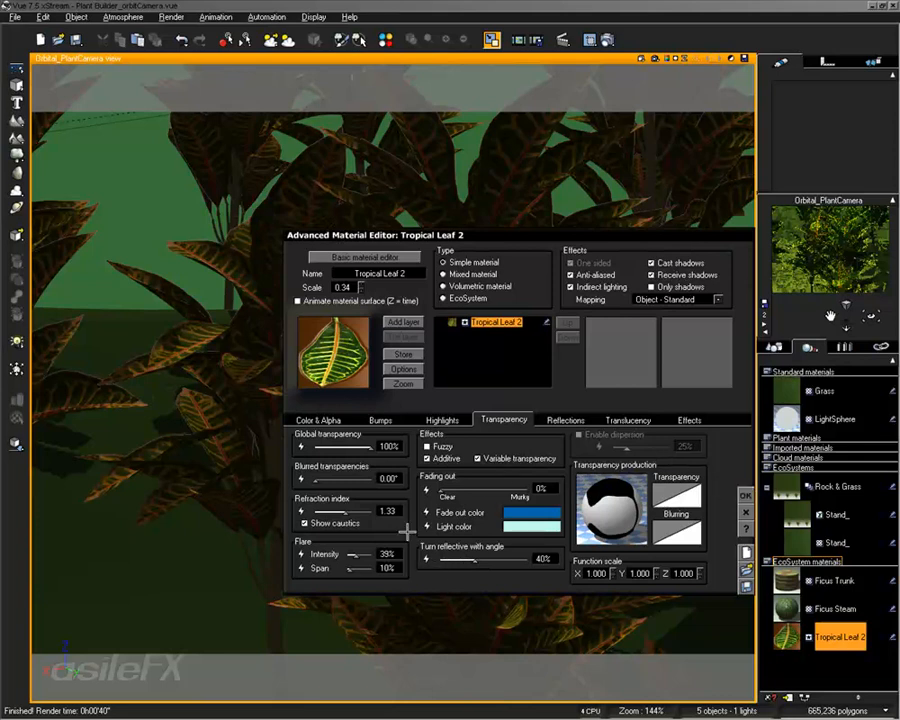
pyautogui.click(747, 496)
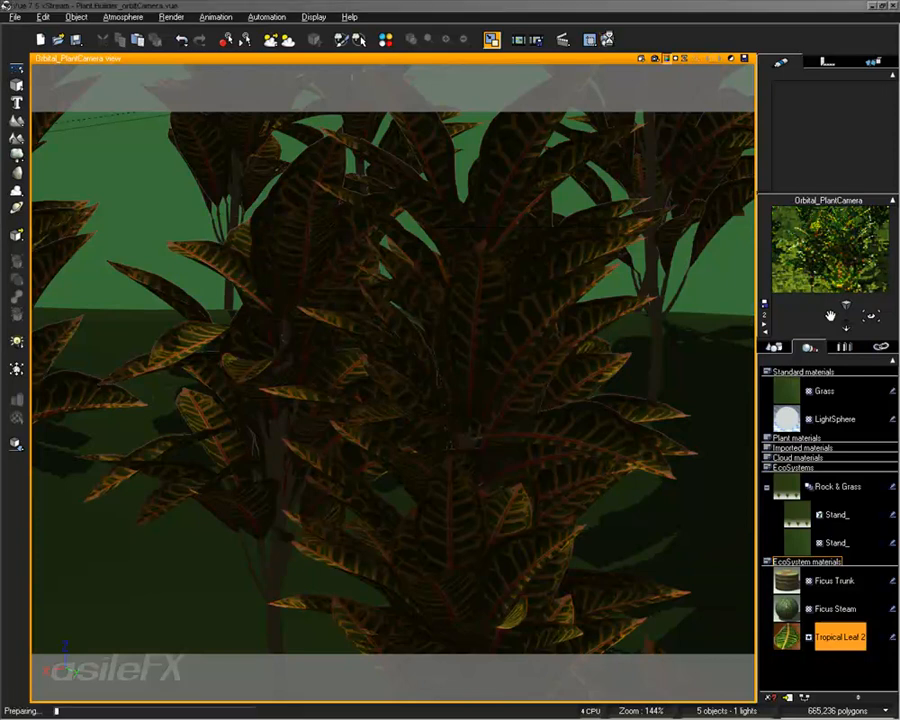
# Step: Render the close-up plants to the screen with the new refraction index, and dismiss the finished render
pyautogui.click(608, 39)
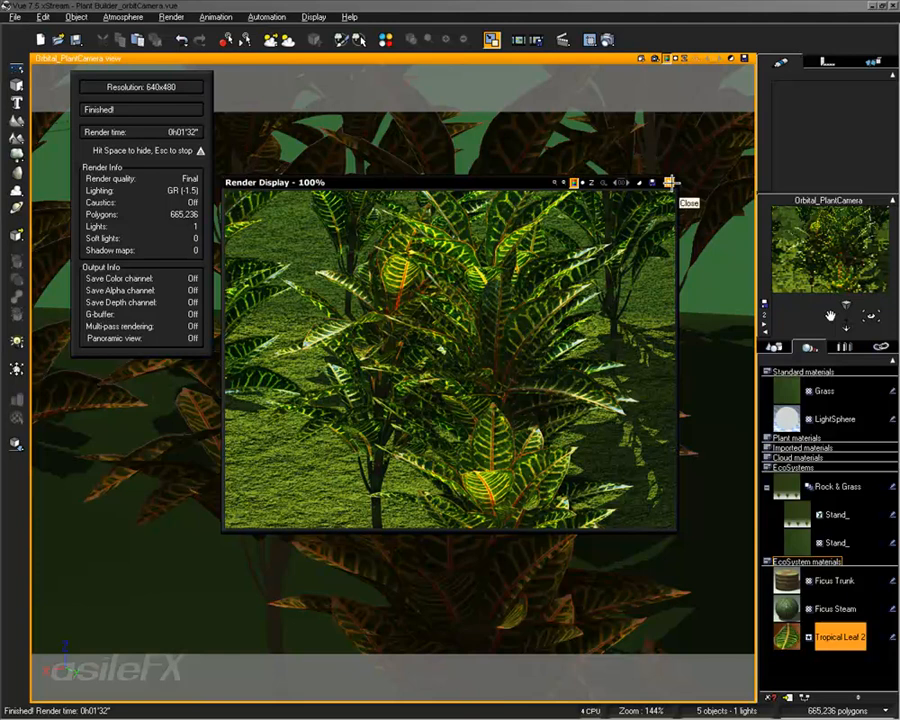
pyautogui.click(669, 182)
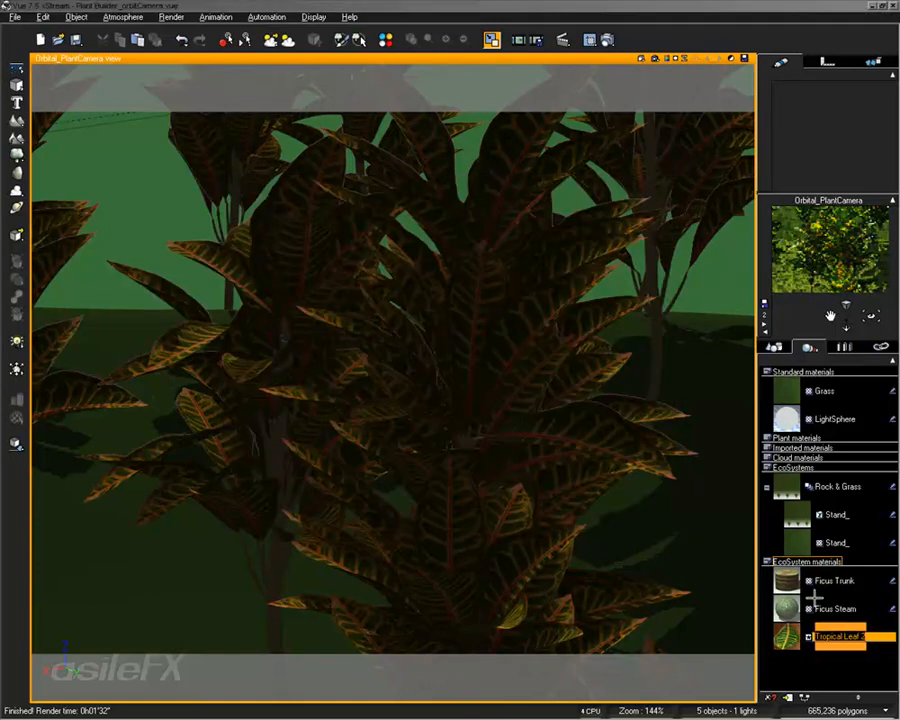
# Step: Set the Tropical Leaf 2 transparency flare intensity to 64% and increase the flare span
pyautogui.doubleClick(790, 630)
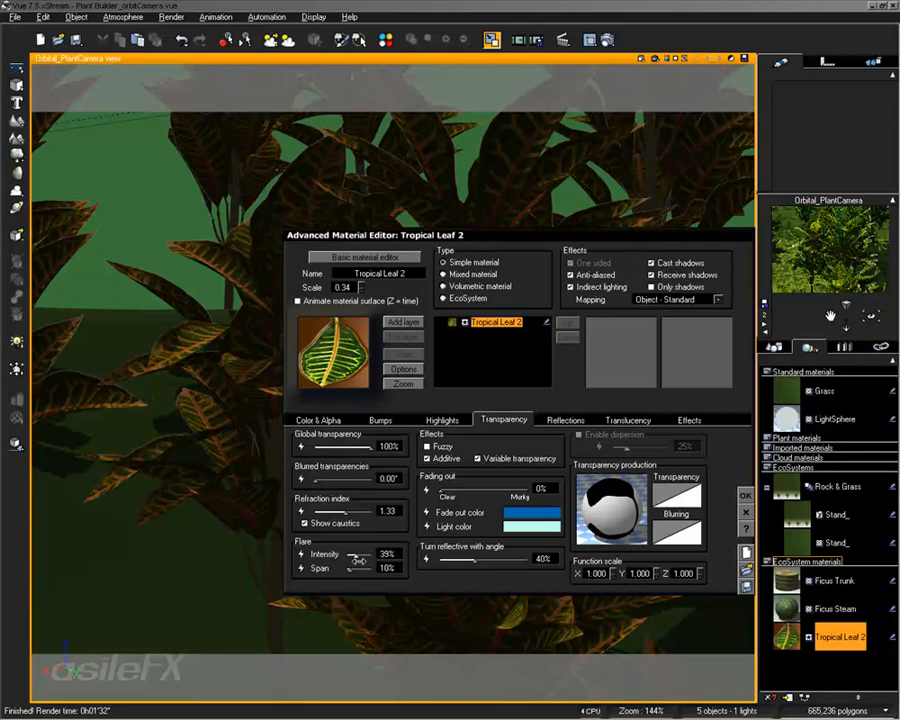
pyautogui.moveTo(358, 553)
pyautogui.mouseDown()
pyautogui.moveTo(375, 553)
pyautogui.moveTo(362, 553)
pyautogui.mouseUp()
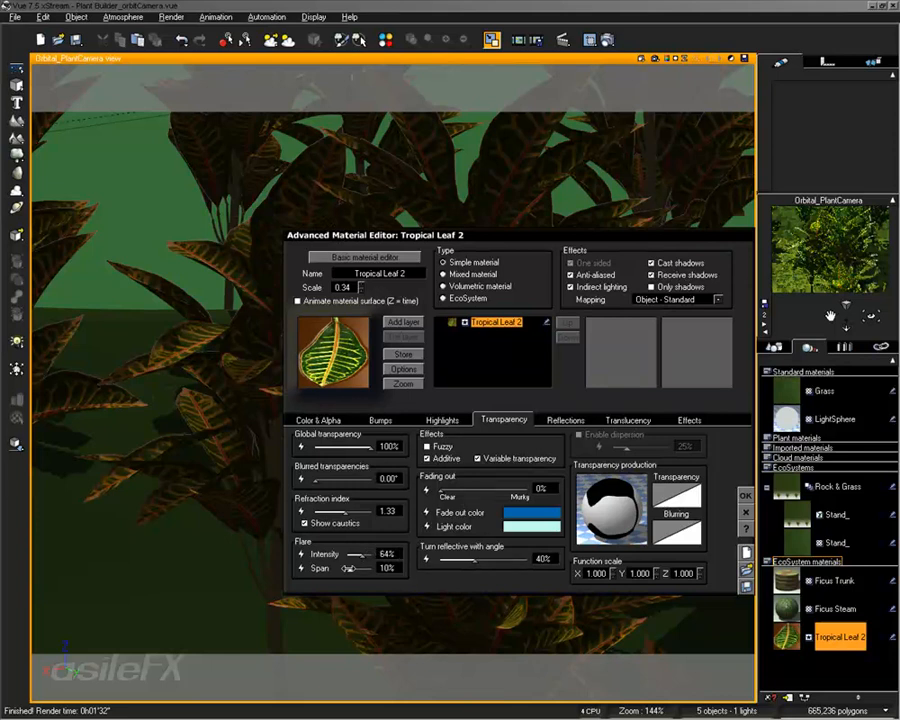
pyautogui.moveTo(347, 568); pyautogui.dragTo(358, 568)
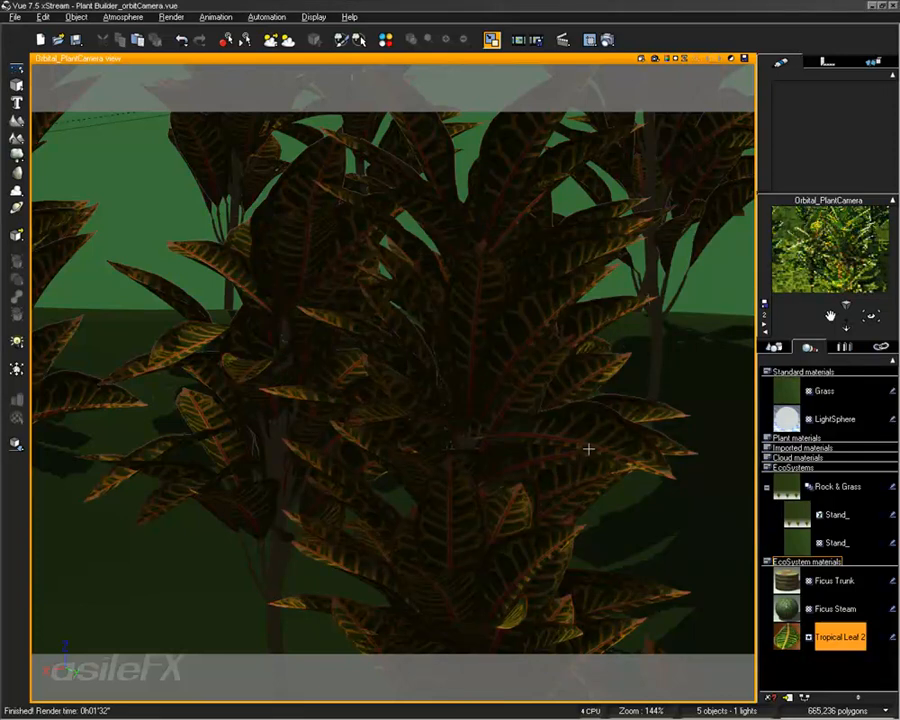
# Step: Orbit the plant camera to a new angle on the leaves, render the scene to the screen and dismiss the finished render
pyautogui.moveTo(430, 318); pyautogui.dragTo(600, 592, button='right')
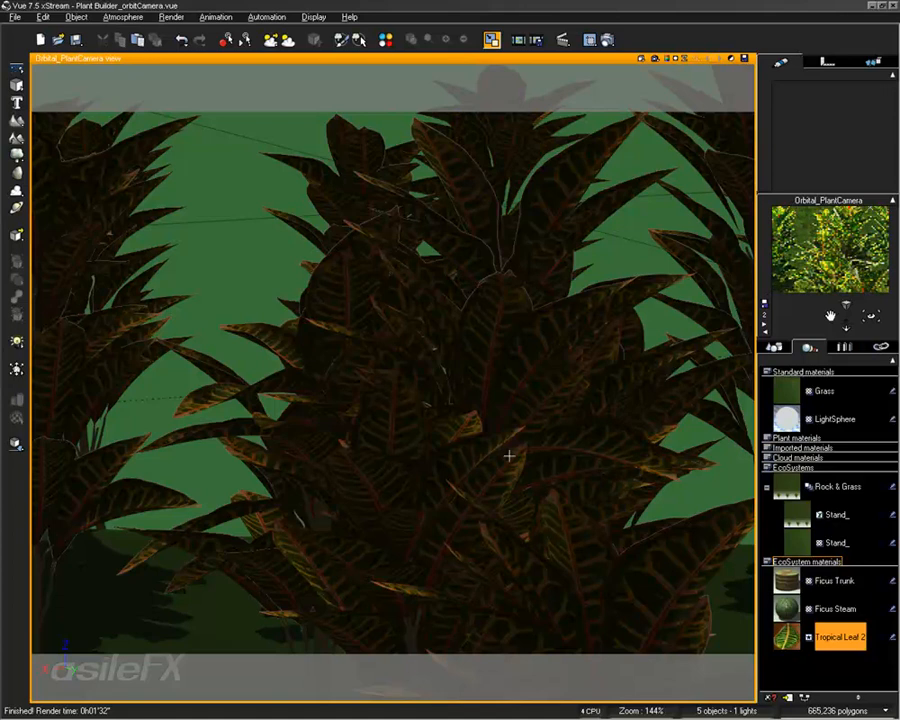
pyautogui.moveTo(614, 389)
pyautogui.mouseDown(button='right')
pyautogui.moveTo(617, 325)
pyautogui.moveTo(625, 380)
pyautogui.mouseUp(button='right')
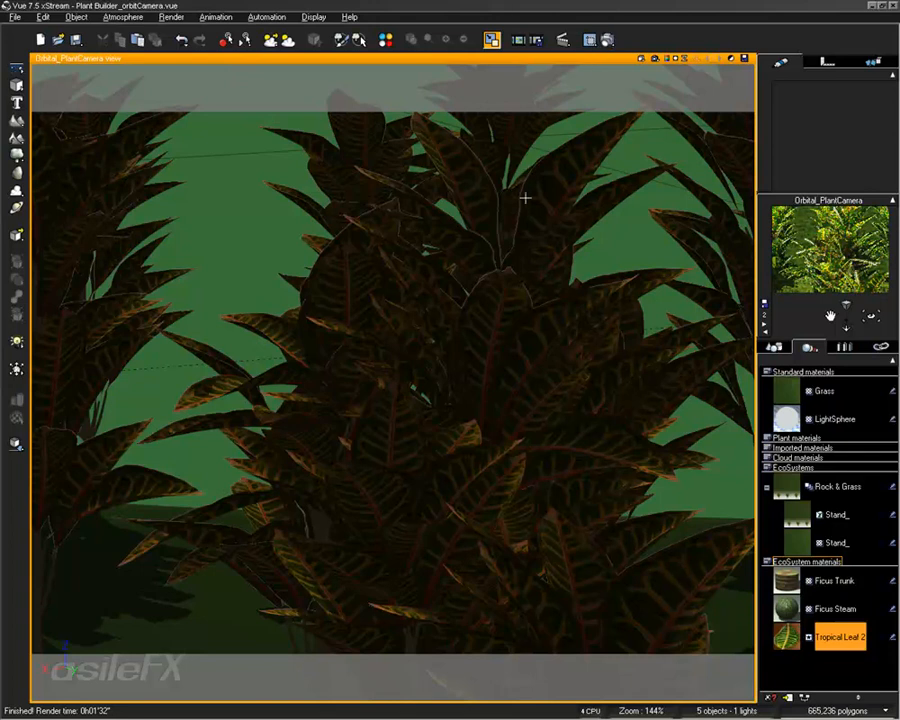
pyautogui.rightClick(608, 40)
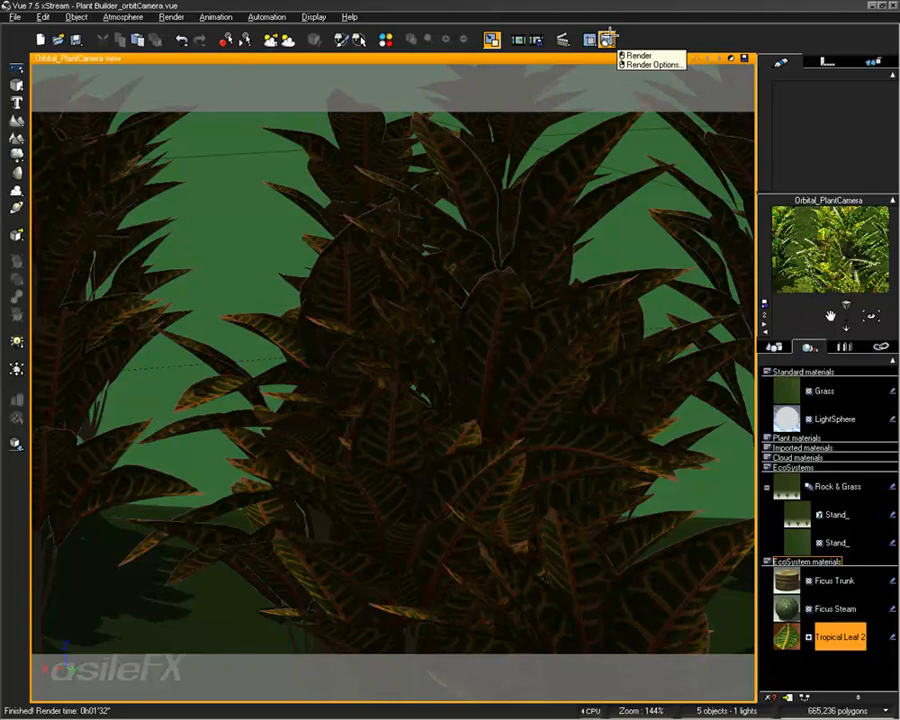
pyautogui.click(608, 40)
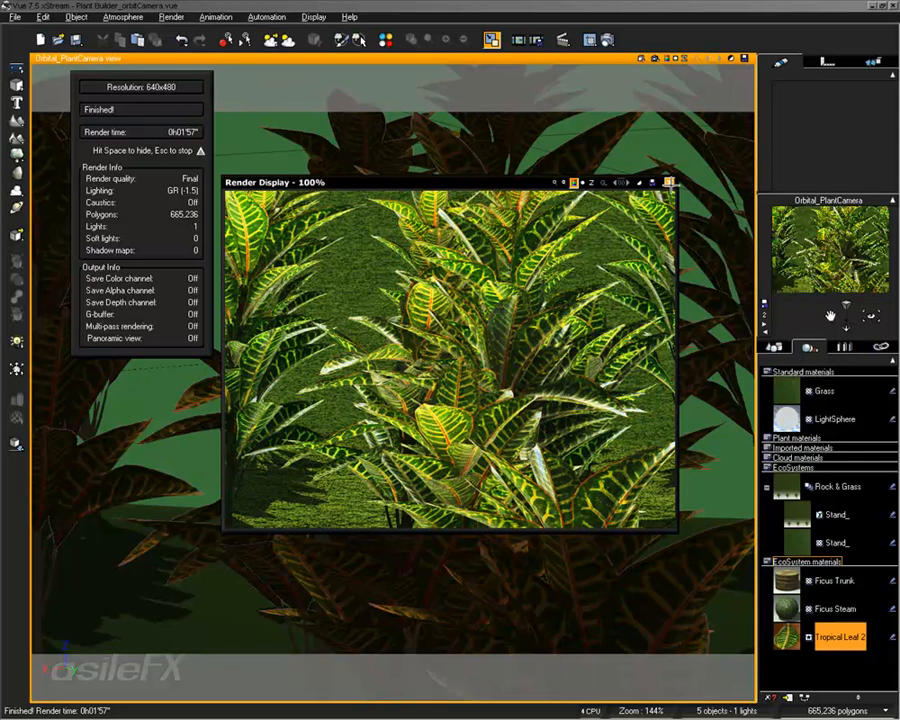
pyautogui.click(669, 182)
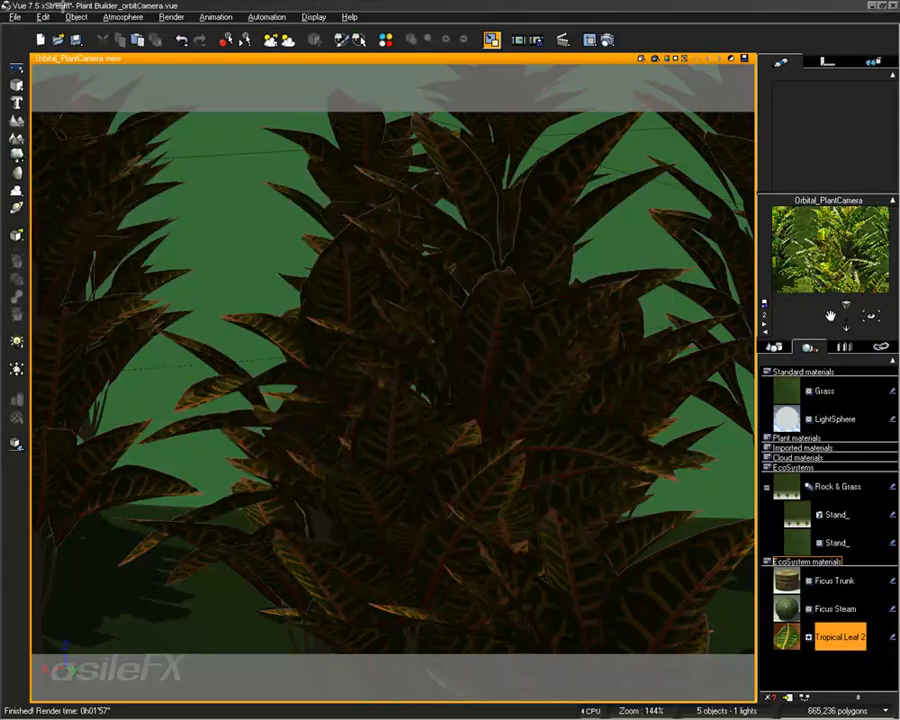
# Step: Change the atmosphere's lighting model to Global ambience and accept the atmosphere settings
pyautogui.click(123, 17)
pyautogui.click(148, 80)
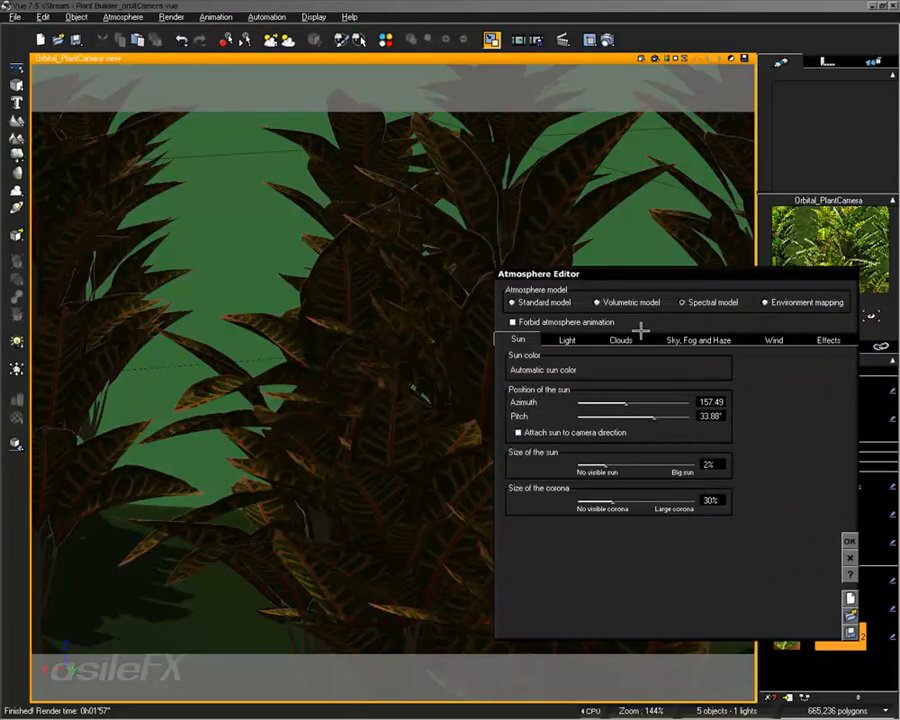
pyautogui.moveTo(628, 268); pyautogui.dragTo(380, 223)
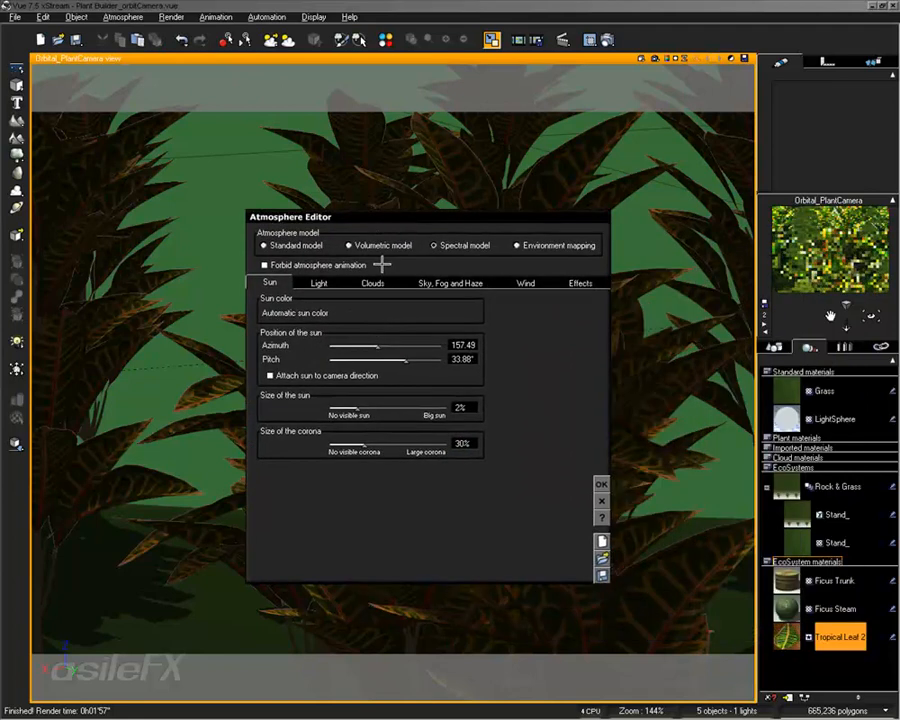
pyautogui.click(338, 283)
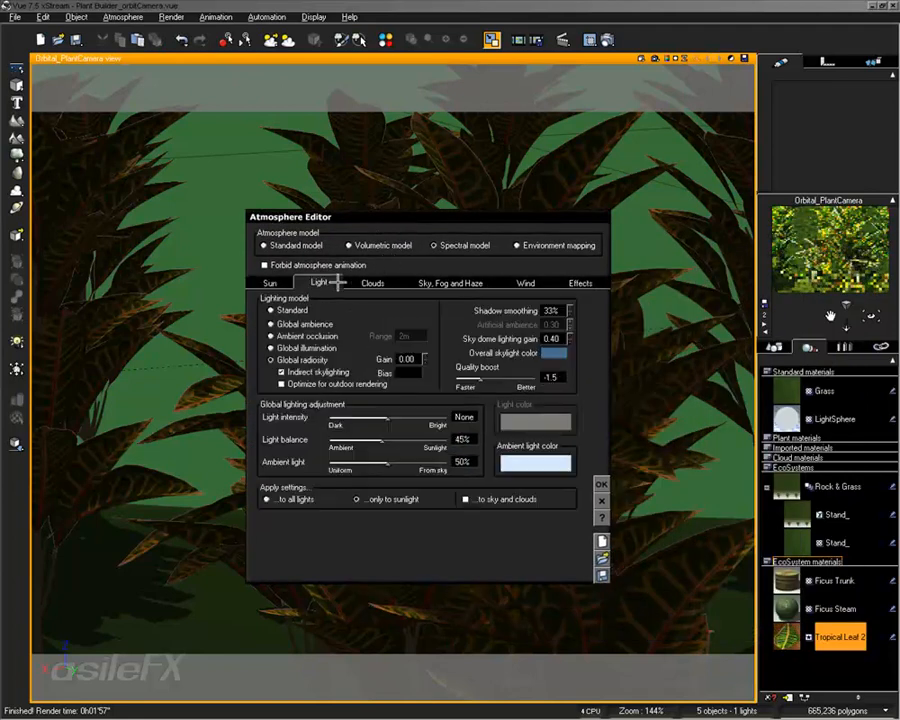
pyautogui.click(306, 324)
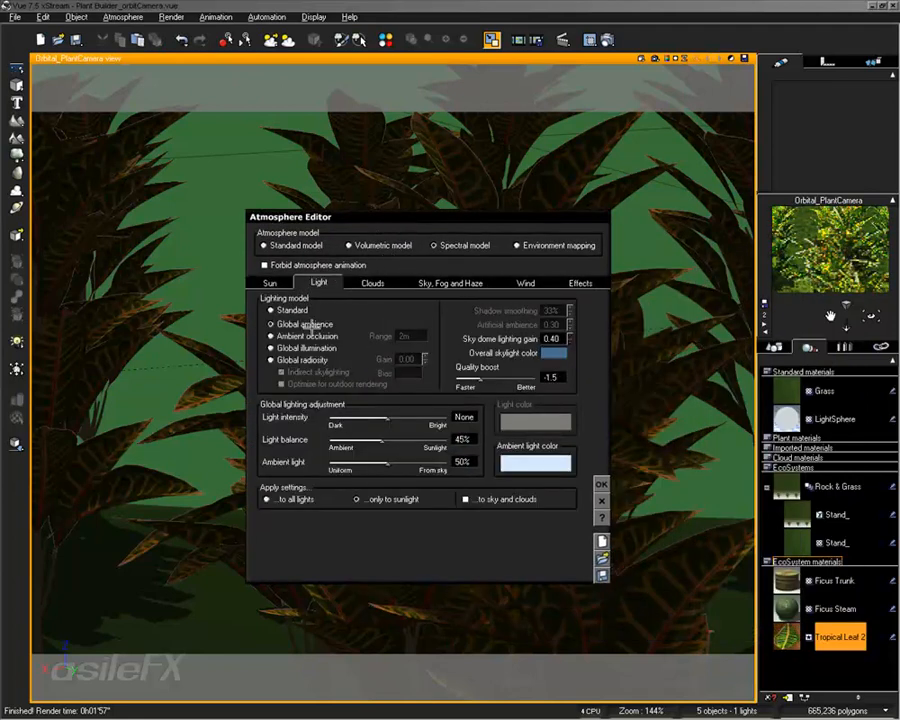
pyautogui.click(602, 485)
# Step: Render the plants under the global ambience lighting, stop the render near its end and dismiss it
pyautogui.click(607, 39)
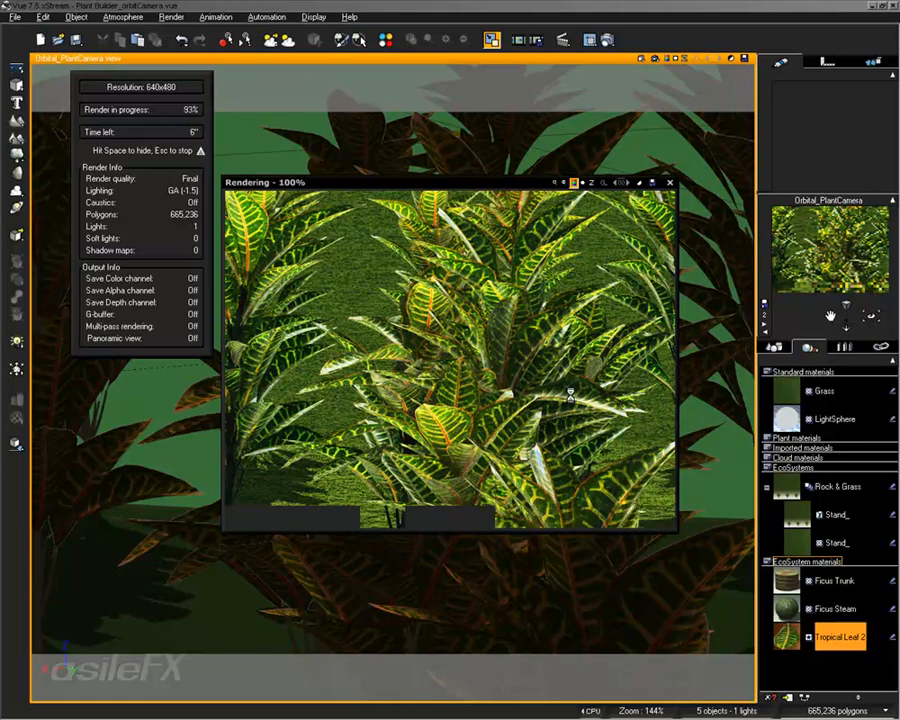
pyautogui.press('Escape')
pyautogui.click(669, 182)
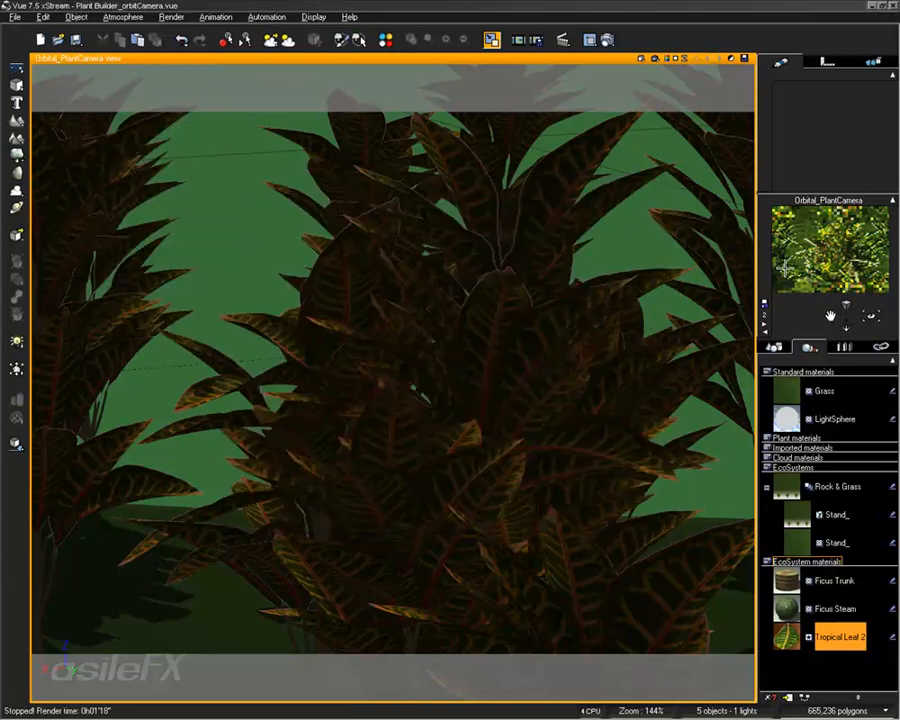
# Step: Lower the Tropical Leaf 2 transparency flare intensity and set its metallic color reflected light to 71%
pyautogui.doubleClick(556, 443)
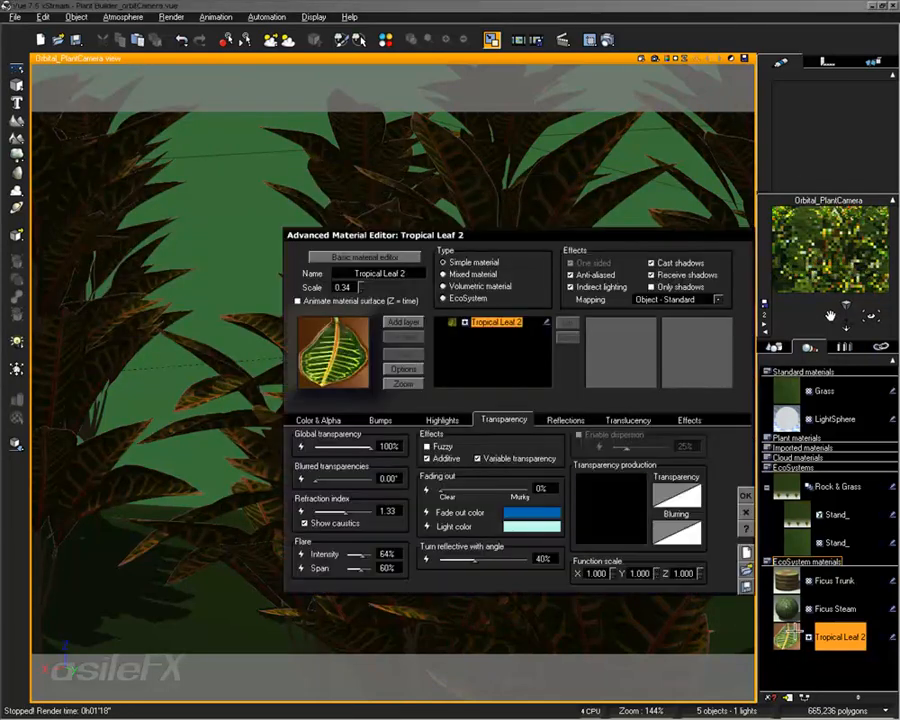
pyautogui.moveTo(366, 554); pyautogui.dragTo(356, 553)
pyautogui.click(387, 553)
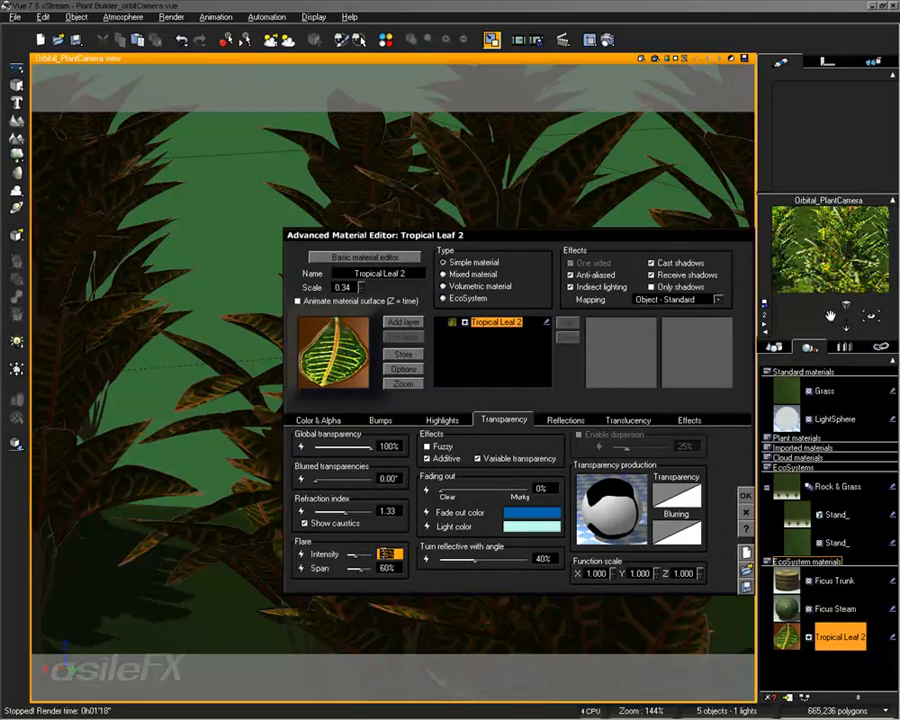
pyautogui.click(686, 419)
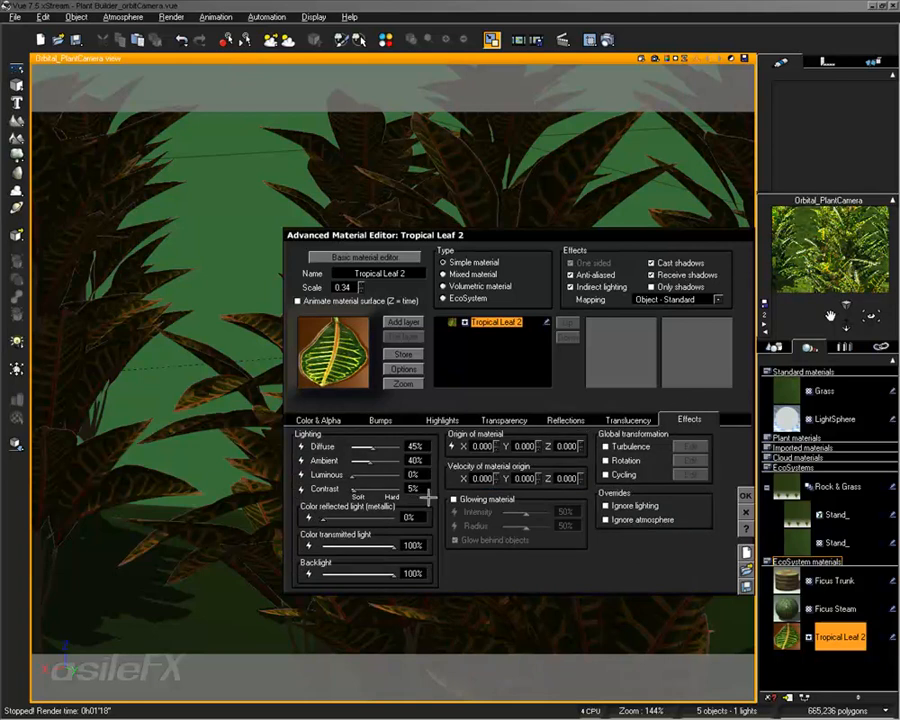
pyautogui.moveTo(322, 517); pyautogui.dragTo(398, 517)
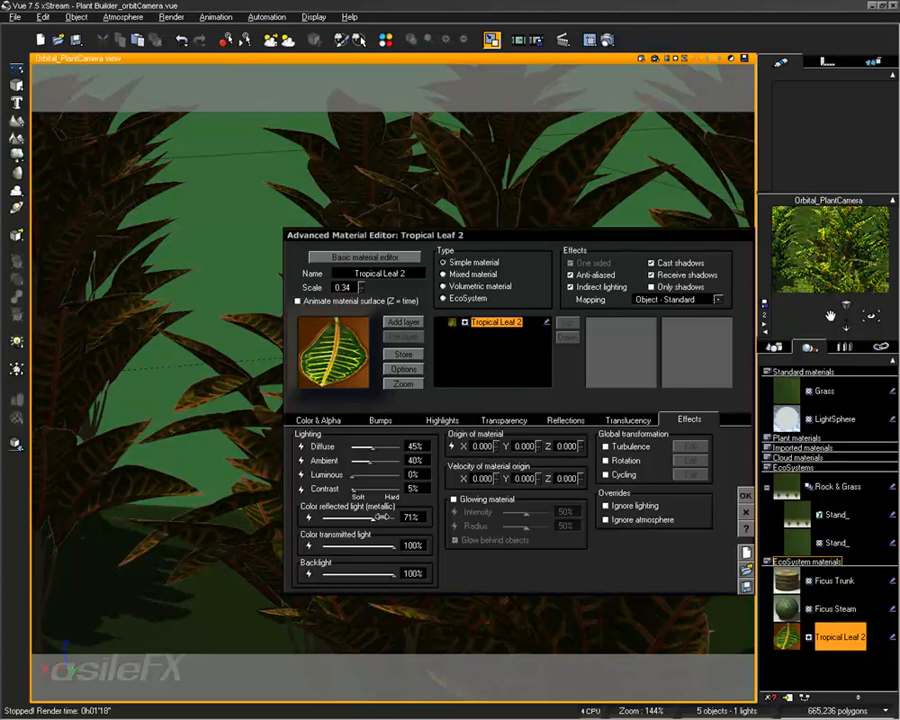
# Step: Move the material editor aside, enlarge the camera preview and set its preview quality to Standard
pyautogui.moveTo(640, 235); pyautogui.dragTo(457, 165)
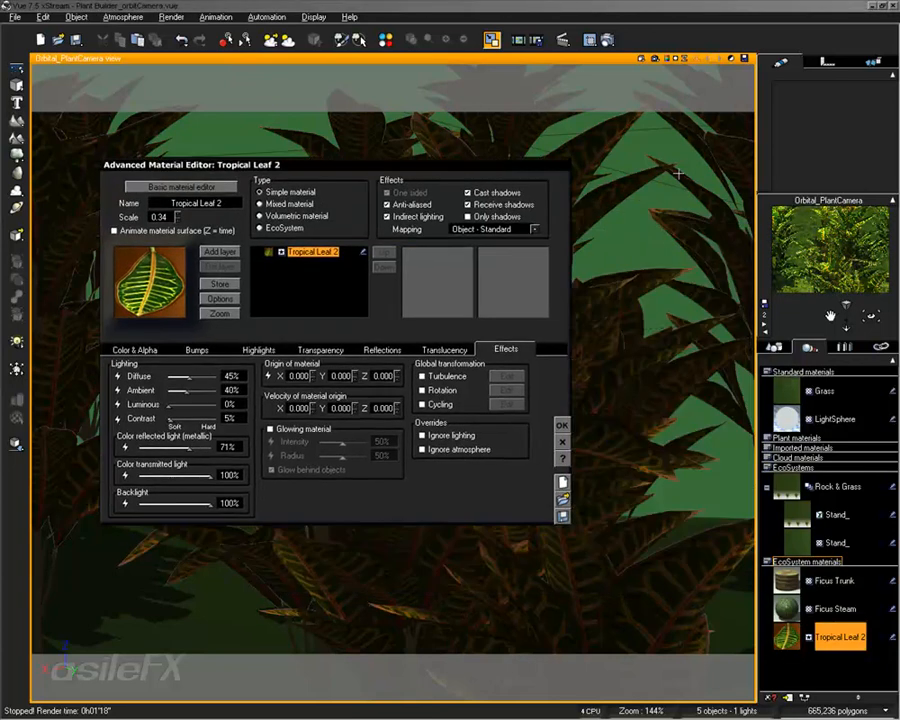
pyautogui.moveTo(757, 185); pyautogui.dragTo(420, 68)
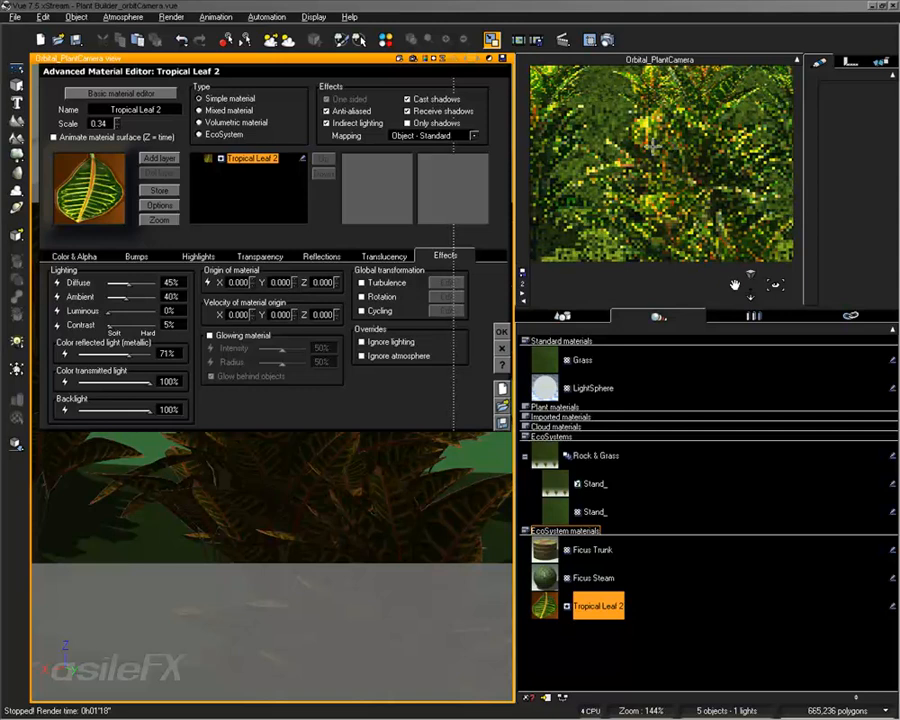
pyautogui.rightClick(694, 152)
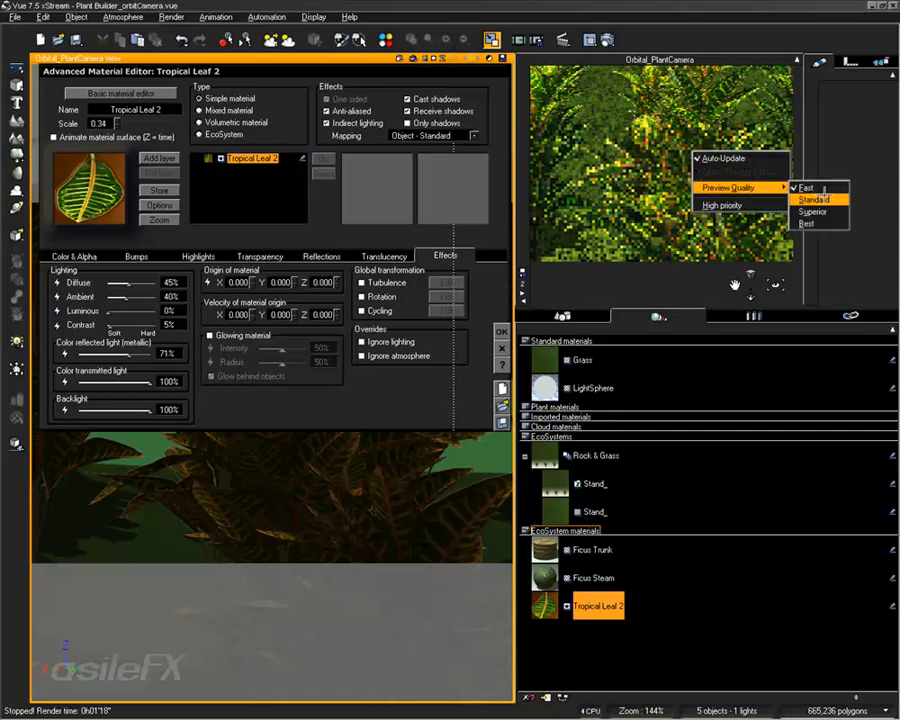
pyautogui.click(815, 196)
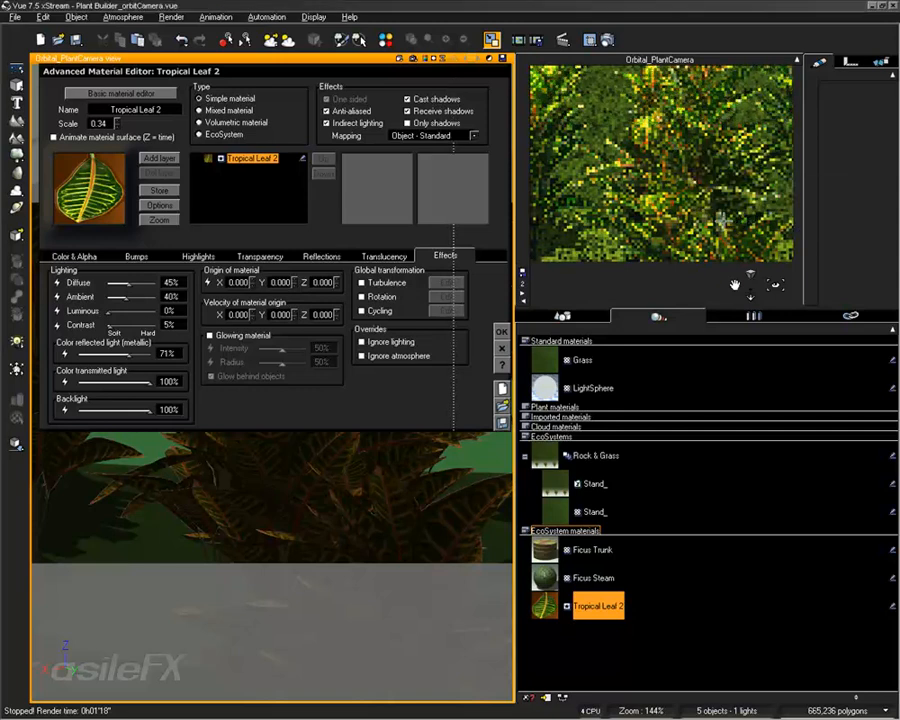
# Step: Set the leaf material's color reflected light to 30% and look over its color and alpha settings
pyautogui.moveTo(122, 361); pyautogui.dragTo(118, 356)
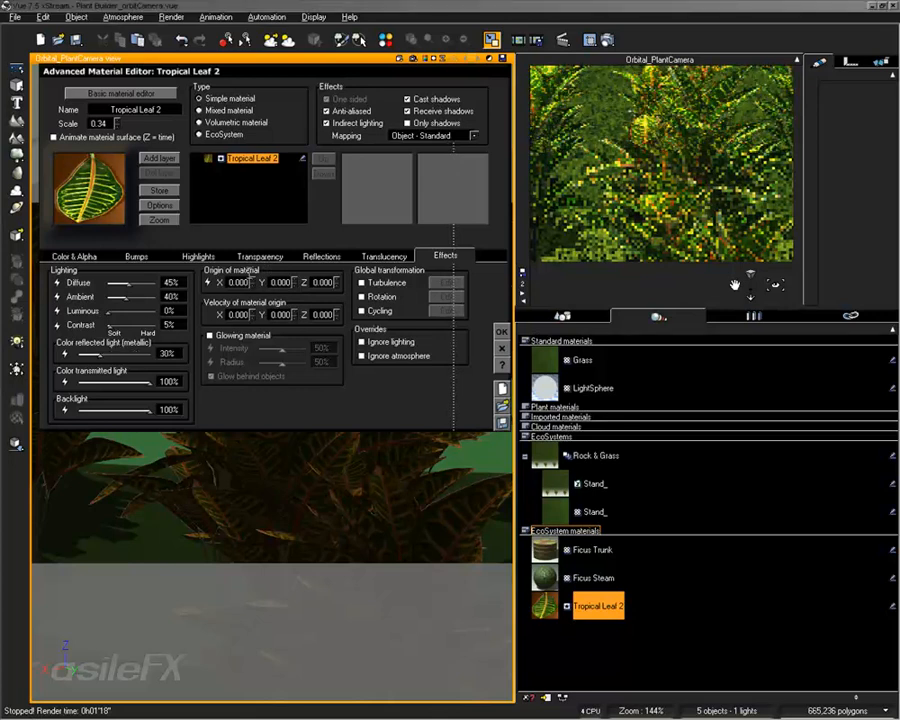
pyautogui.click(197, 256)
pyautogui.click(88, 250)
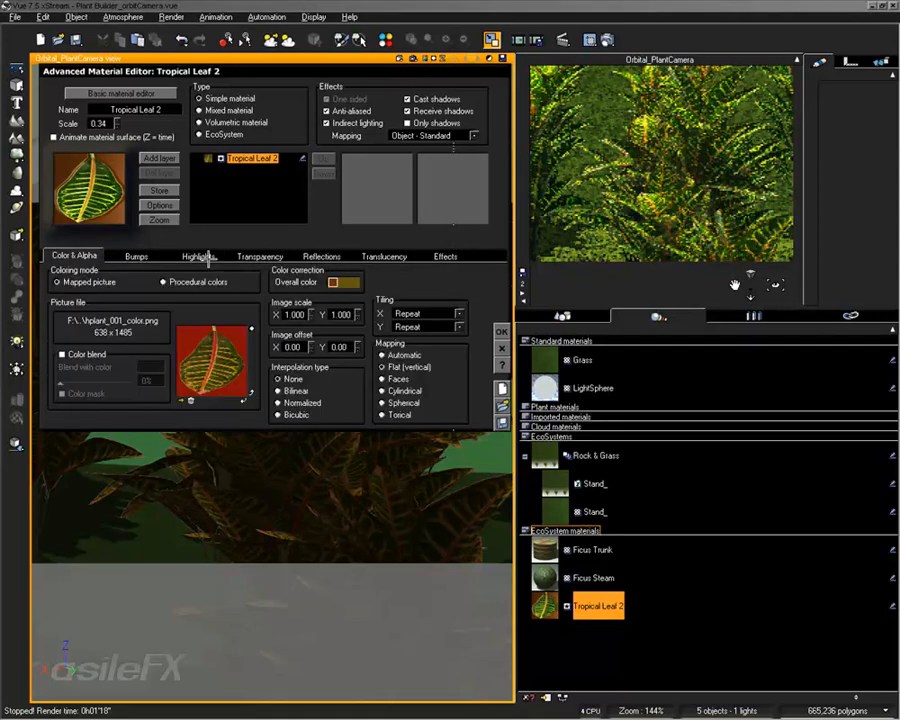
# Step: Connect the leaf color texture map to the highlight color output in place of the constant color
pyautogui.click(199, 257)
pyautogui.rightClick(122, 285)
pyautogui.click(150, 292)
pyautogui.click(366, 590)
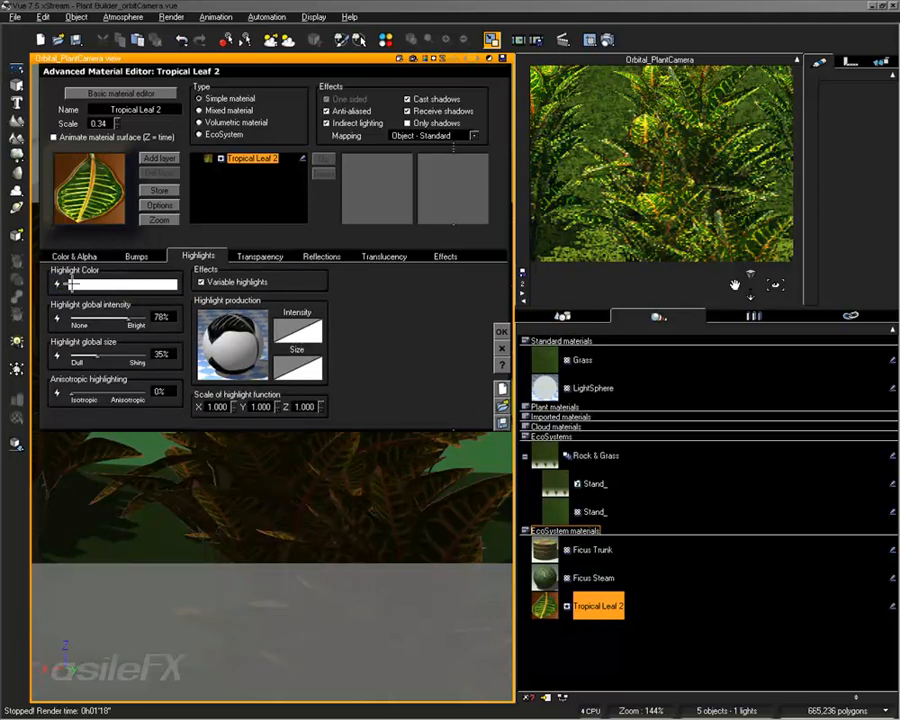
pyautogui.keyDown('ctrl'); pyautogui.click(134, 284); pyautogui.keyUp('ctrl')
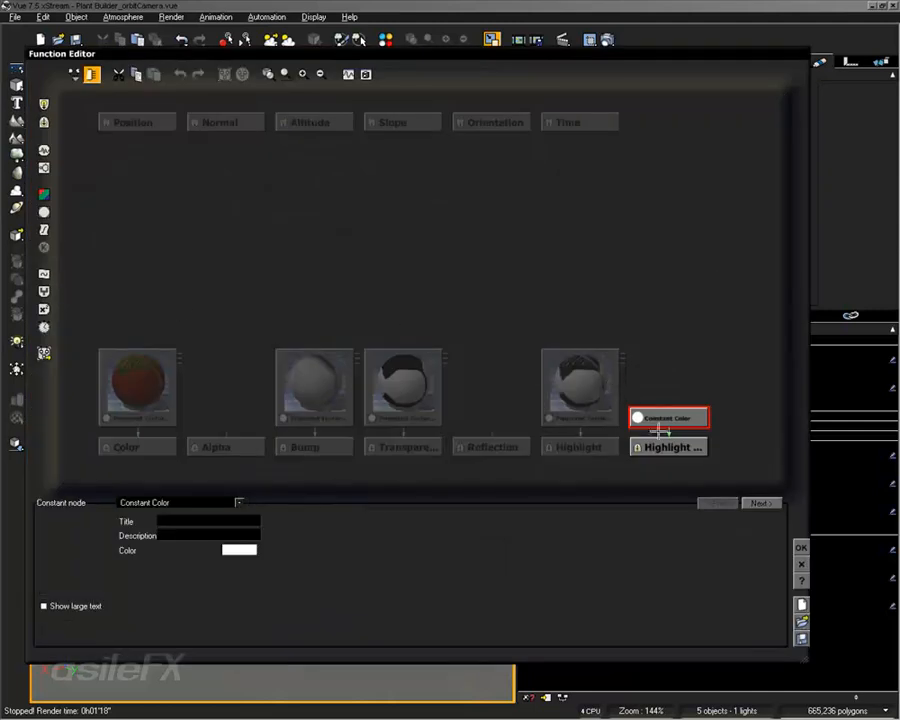
pyautogui.moveTo(122, 362); pyautogui.dragTo(622, 212)
pyautogui.moveTo(676, 417); pyautogui.dragTo(638, 268)
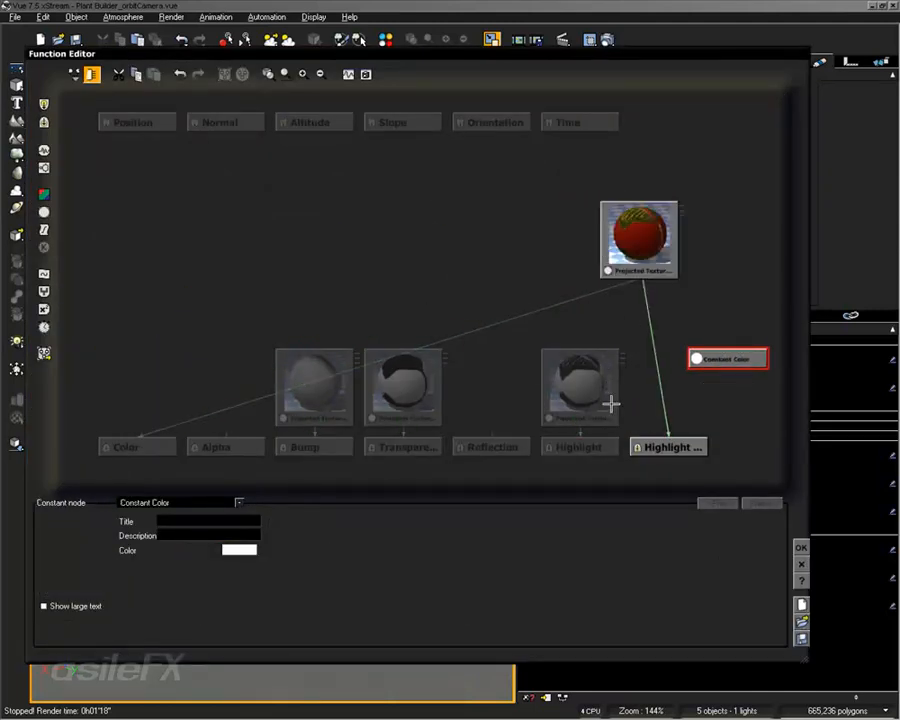
# Step: Inspect the highlight, bump, transparency and color texture nodes, moving the bump and transparency nodes clear of the others
pyautogui.click(614, 408)
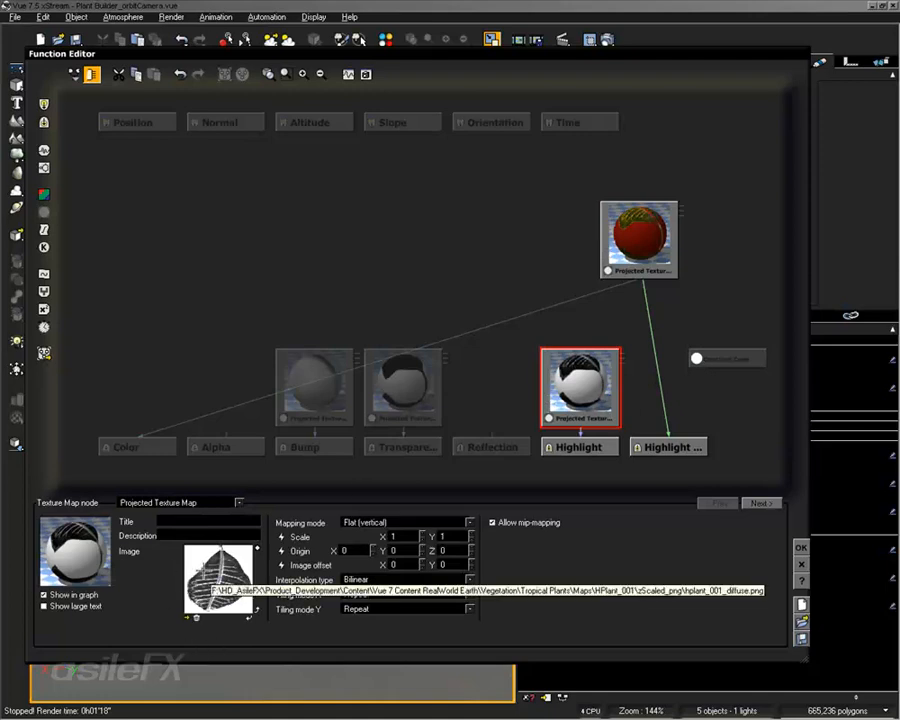
pyautogui.moveTo(316, 415); pyautogui.dragTo(464, 267)
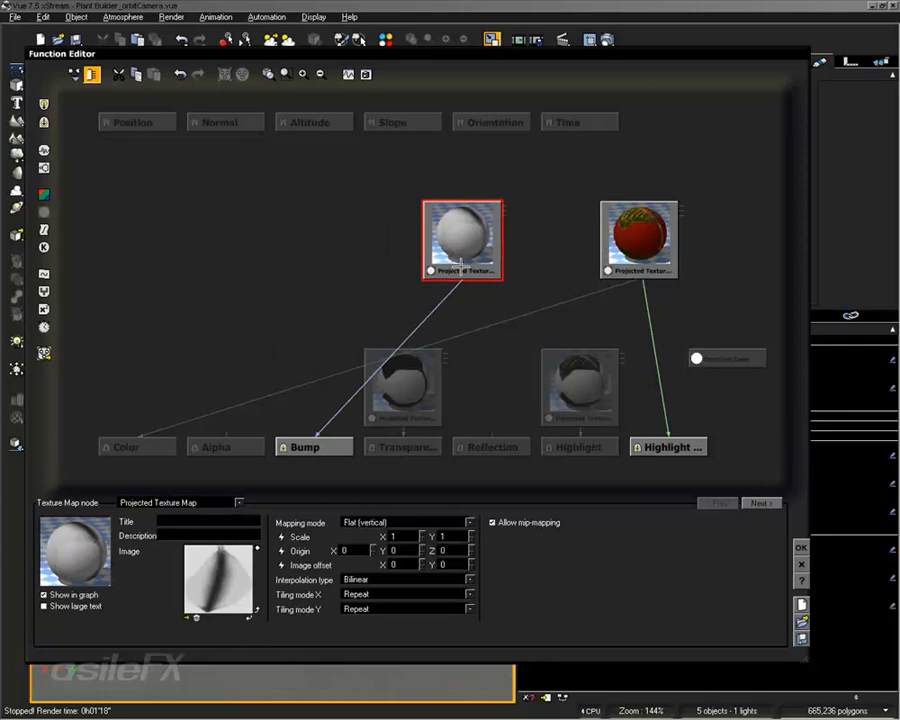
pyautogui.moveTo(430, 405); pyautogui.dragTo(461, 371)
pyautogui.click(492, 266)
pyautogui.click(556, 358)
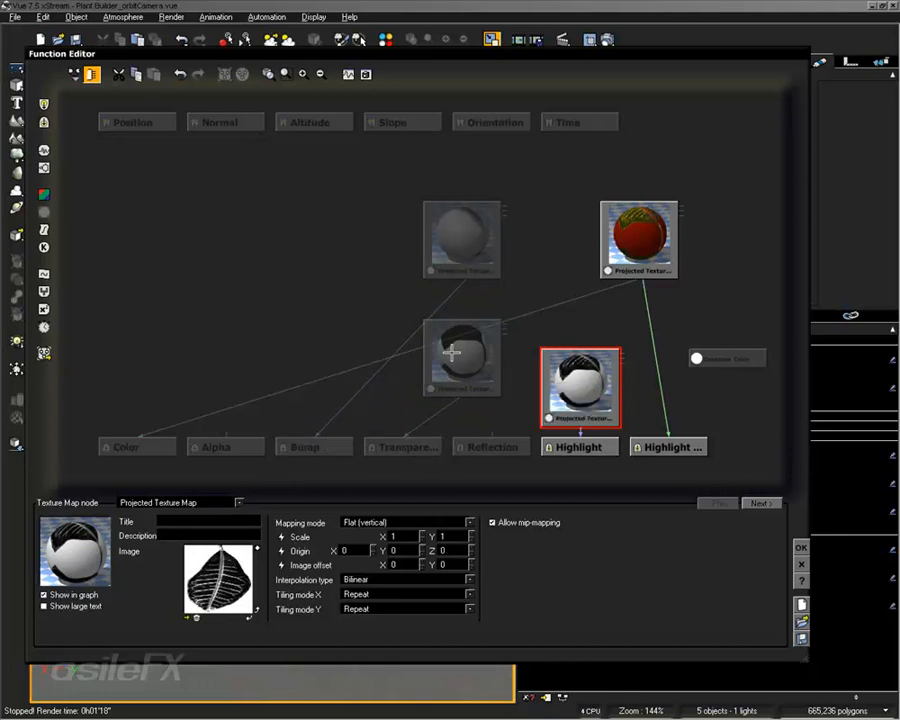
pyautogui.click(639, 236)
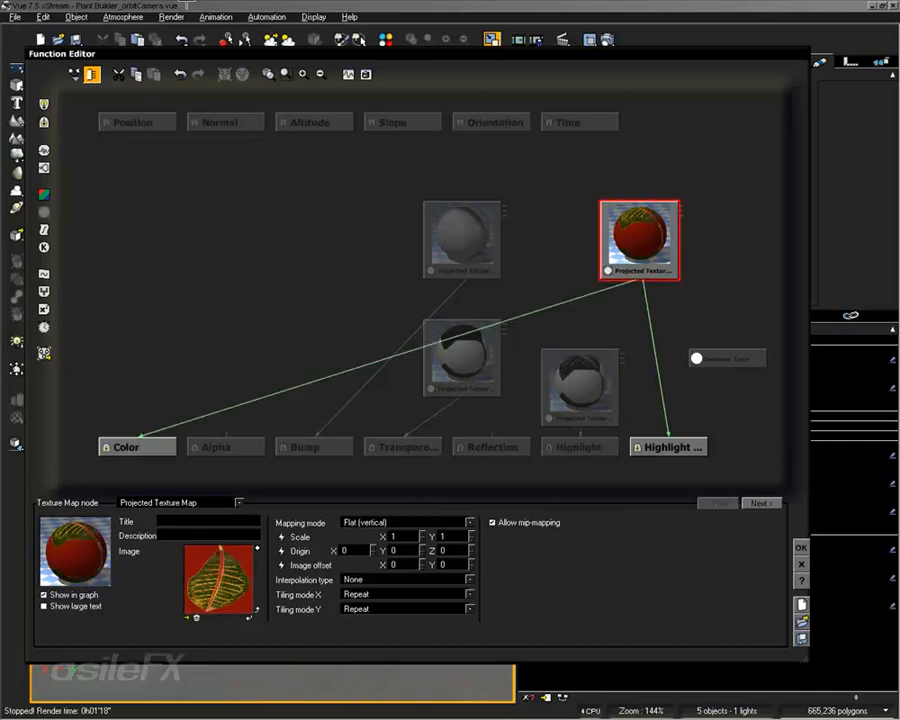
# Step: Set the function graph's node previews to 2D Plane and dismiss the preview options
pyautogui.click(92, 74)
pyautogui.click(198, 149)
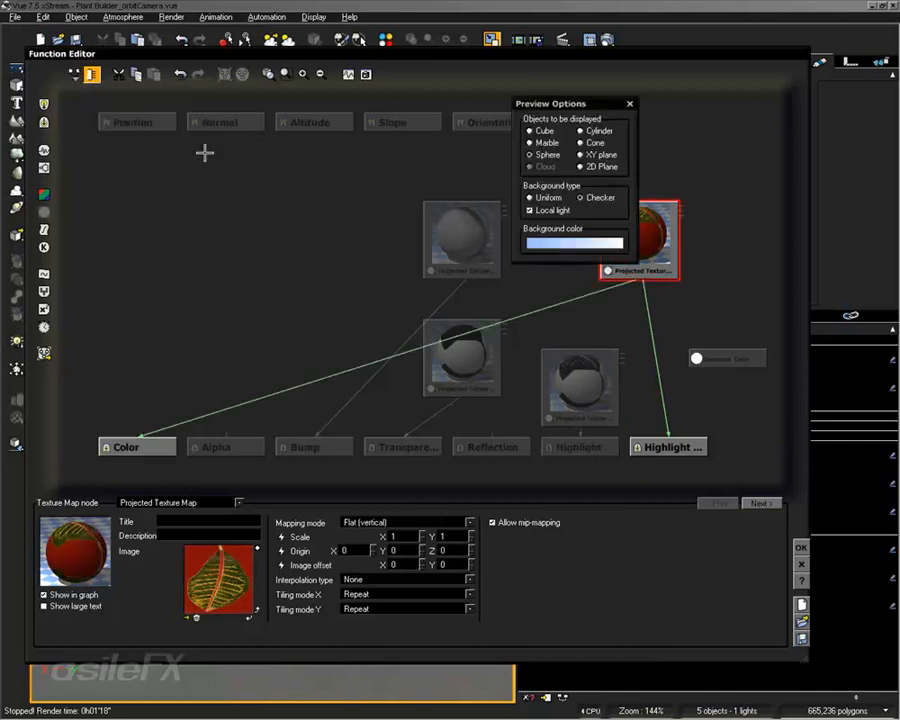
pyautogui.click(600, 166)
pyautogui.click(625, 103)
# Step: Inspect the highlight texture map node up close, move it up beside the transparency map and accept the function graph
pyautogui.click(302, 73)
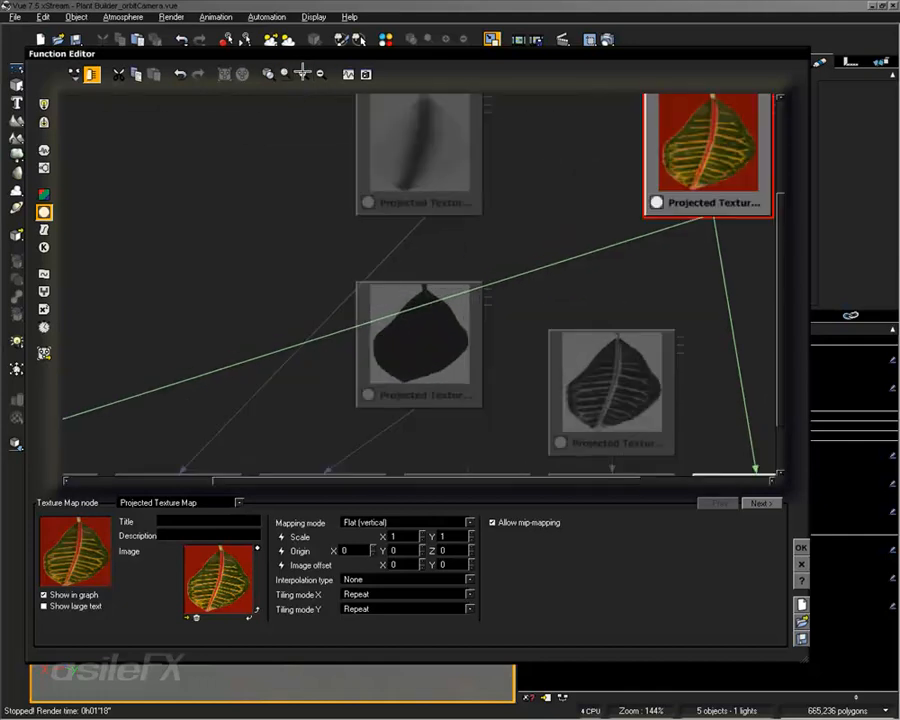
pyautogui.moveTo(703, 321); pyautogui.dragTo(500, 294, button='right')
pyautogui.moveTo(633, 289); pyautogui.dragTo(569, 280, button='right')
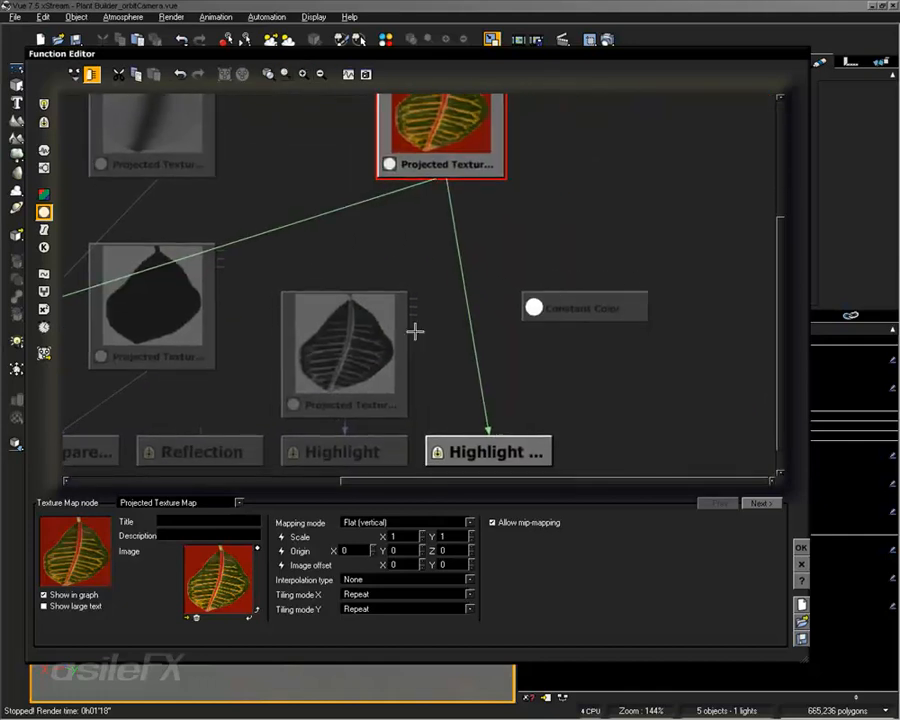
pyautogui.click(329, 325)
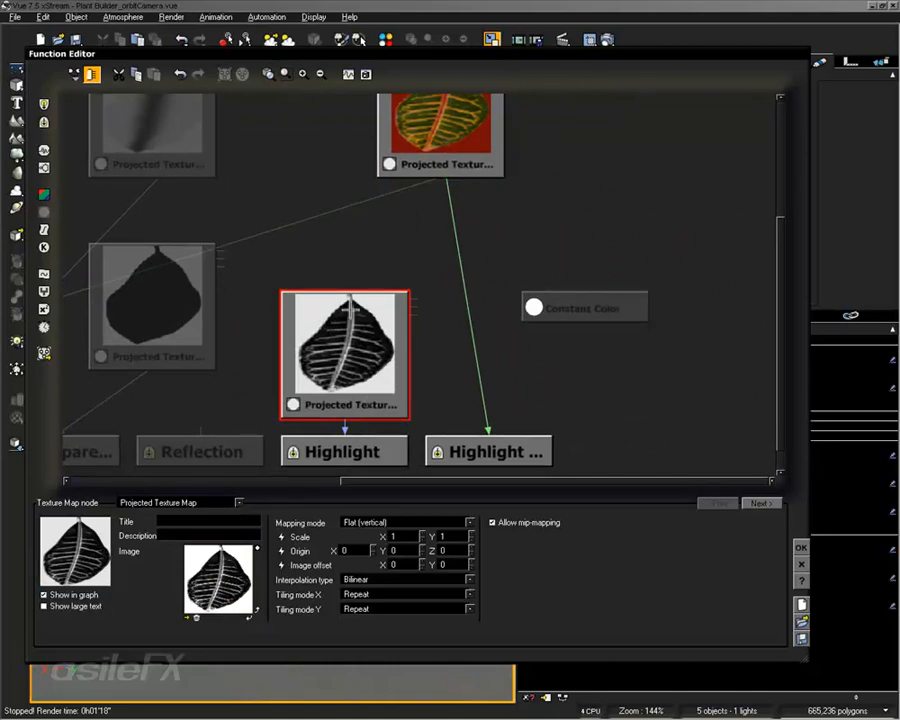
pyautogui.moveTo(354, 368); pyautogui.dragTo(354, 320)
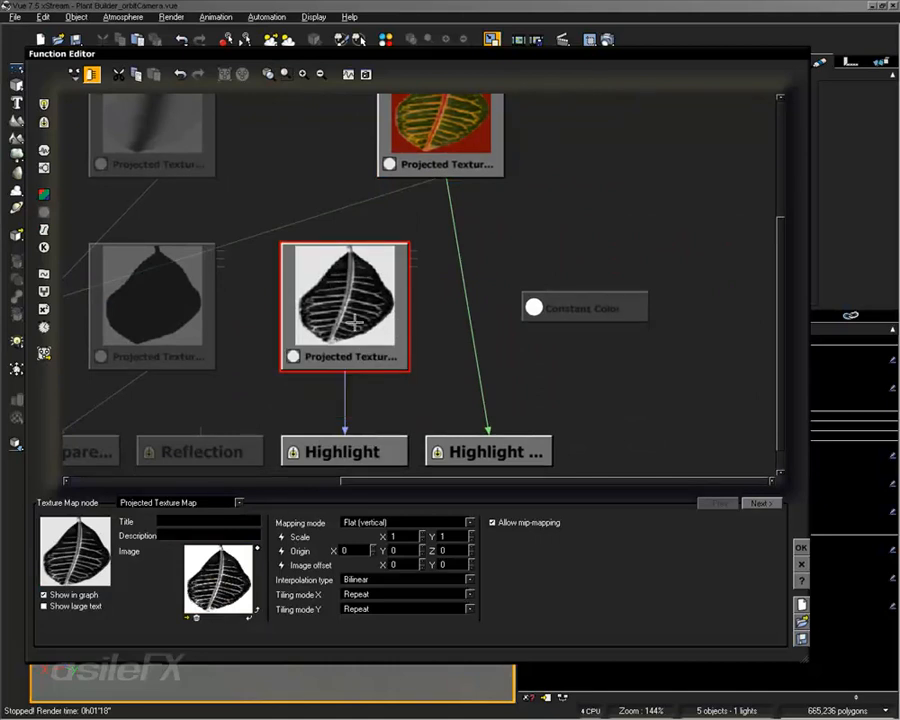
pyautogui.click(801, 547)
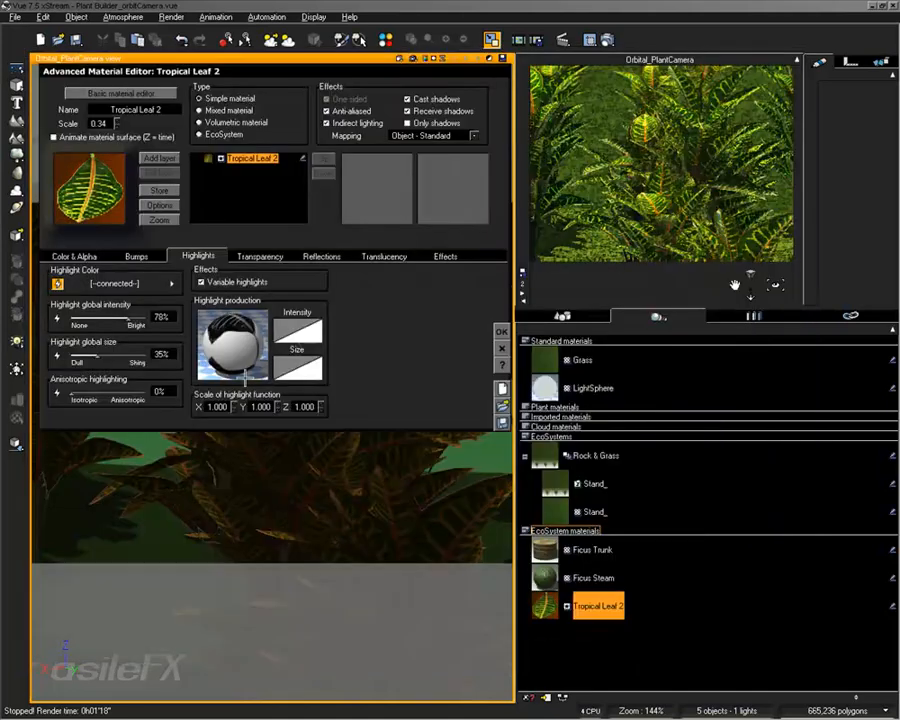
# Step: Open the Tropical Leaf 2 highlight intensity filter and add a keypoint at about X -0.96, Y -0.68
pyautogui.rightClick(274, 334)
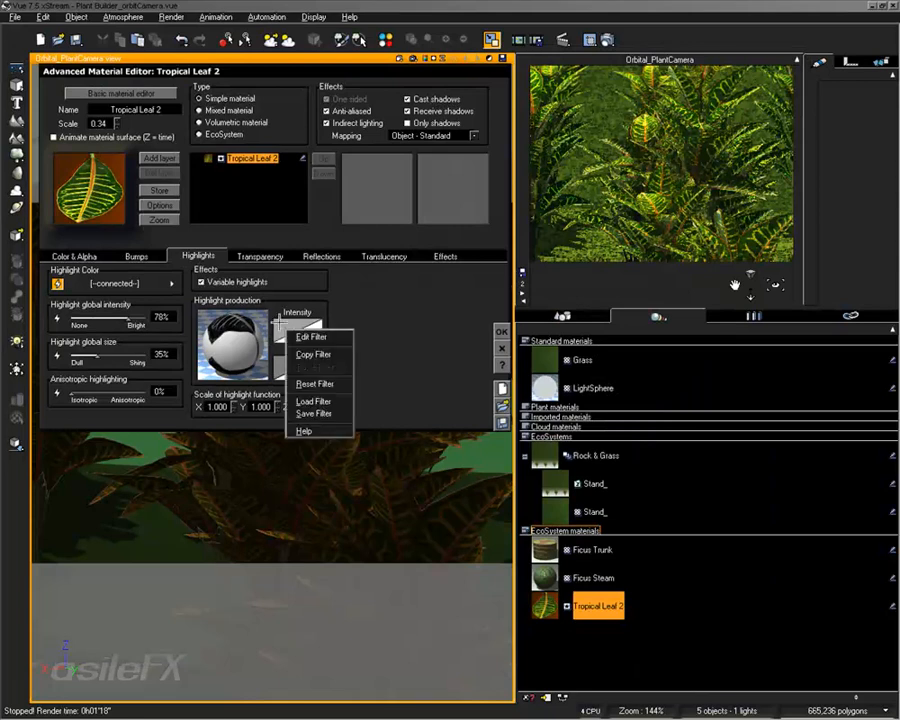
pyautogui.click(373, 293)
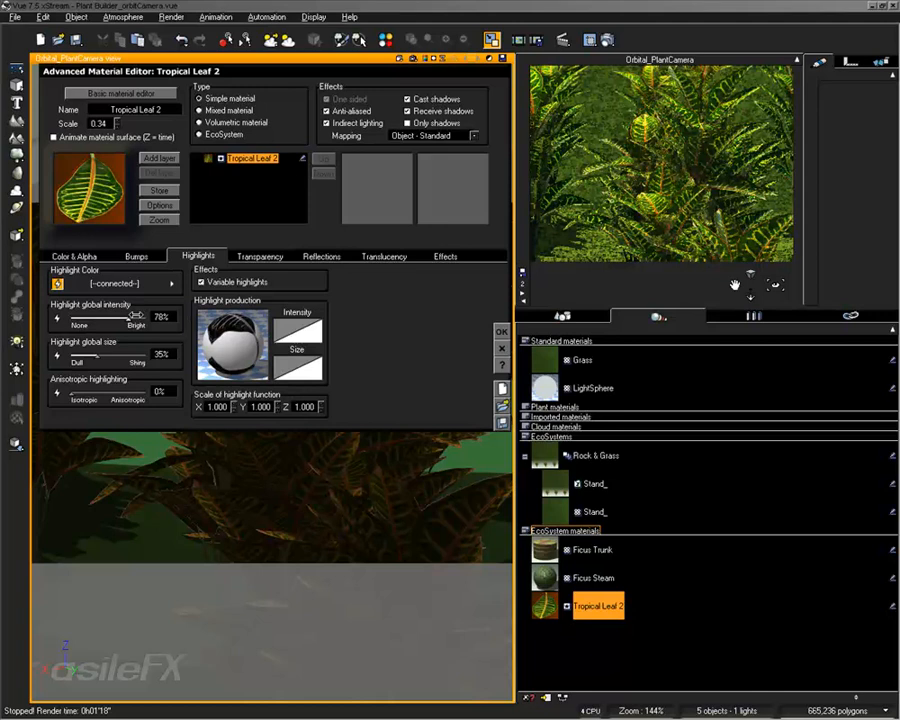
pyautogui.rightClick(302, 334)
pyautogui.click(325, 339)
pyautogui.click(80, 327)
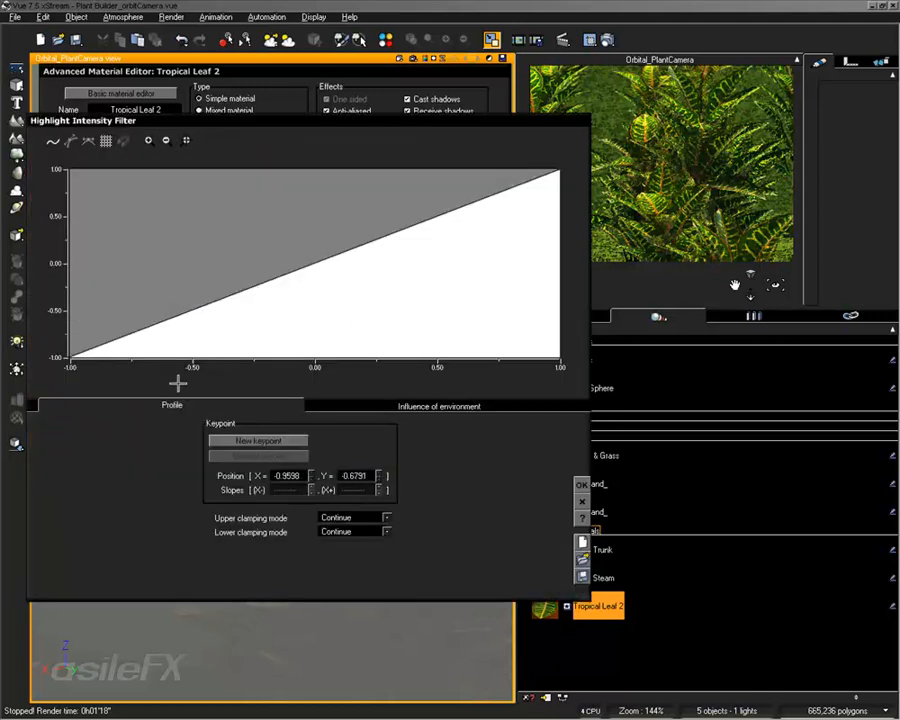
pyautogui.click(251, 439)
pyautogui.click(123, 296)
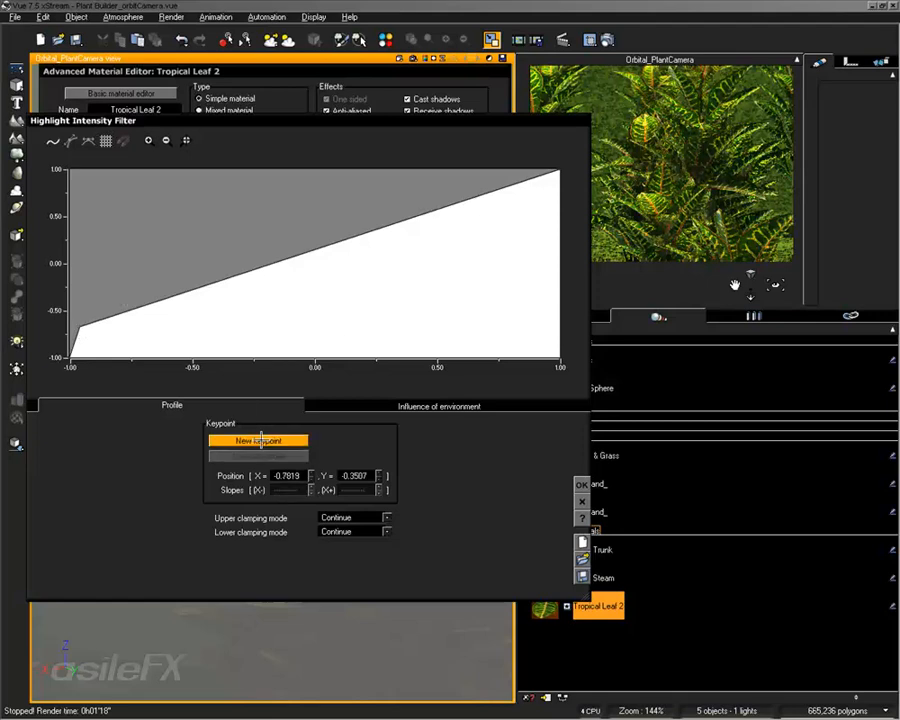
# Step: Show the filter grid, move the new keypoint to X -1.0, Y about -0.54 and accept the filter
pyautogui.click(106, 141)
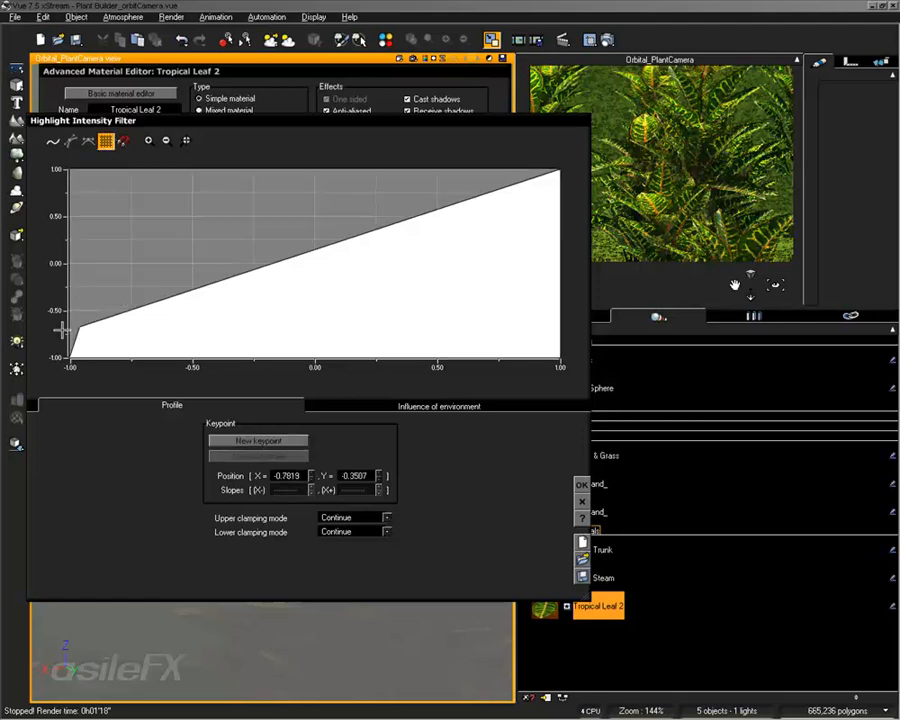
pyautogui.moveTo(80, 326); pyautogui.dragTo(36, 314)
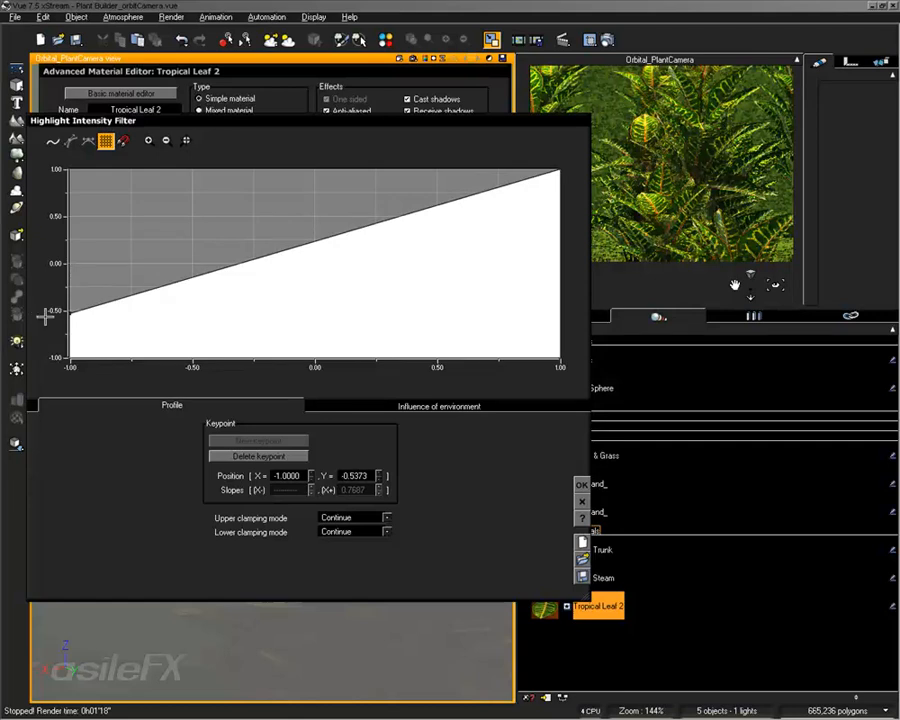
pyautogui.click(581, 484)
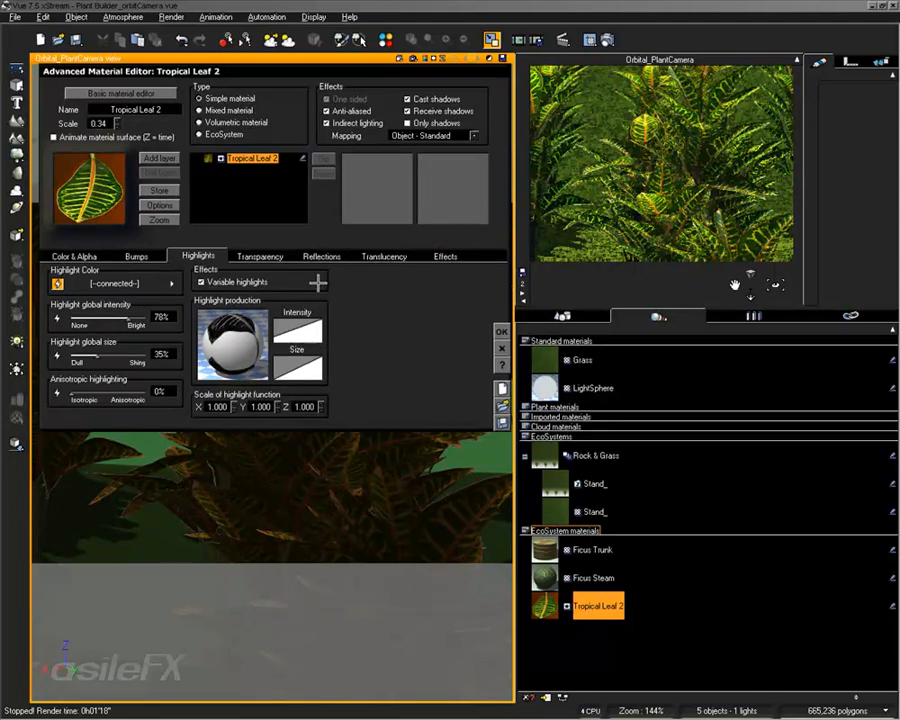
# Step: Set the leaf transparency's Turn reflective with angle to 30% and render the camera view at 1024x768
pyautogui.click(259, 256)
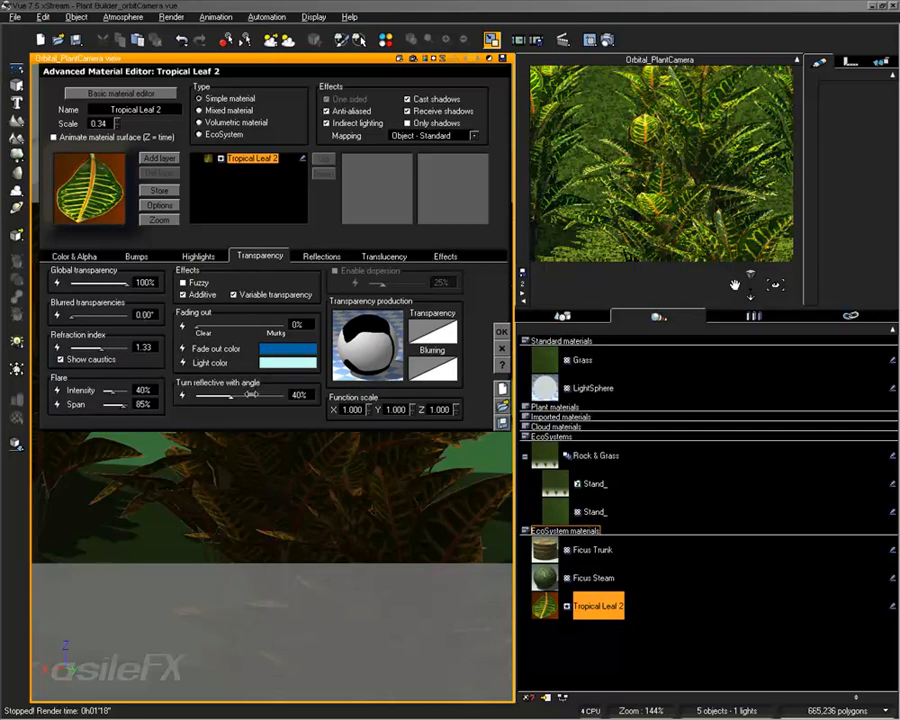
pyautogui.moveTo(244, 394); pyautogui.dragTo(236, 394)
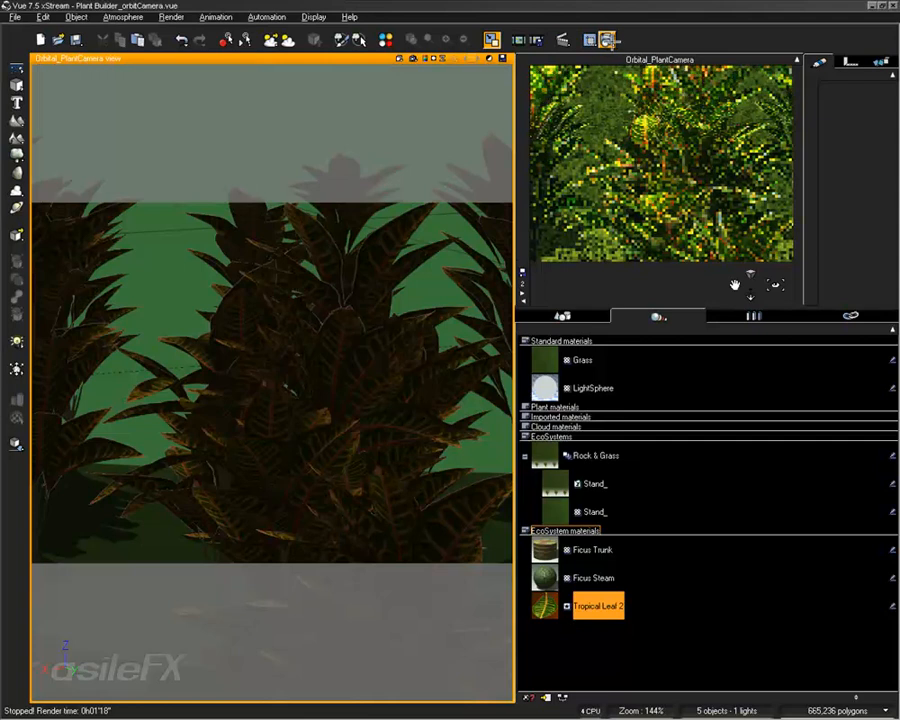
pyautogui.click(607, 39)
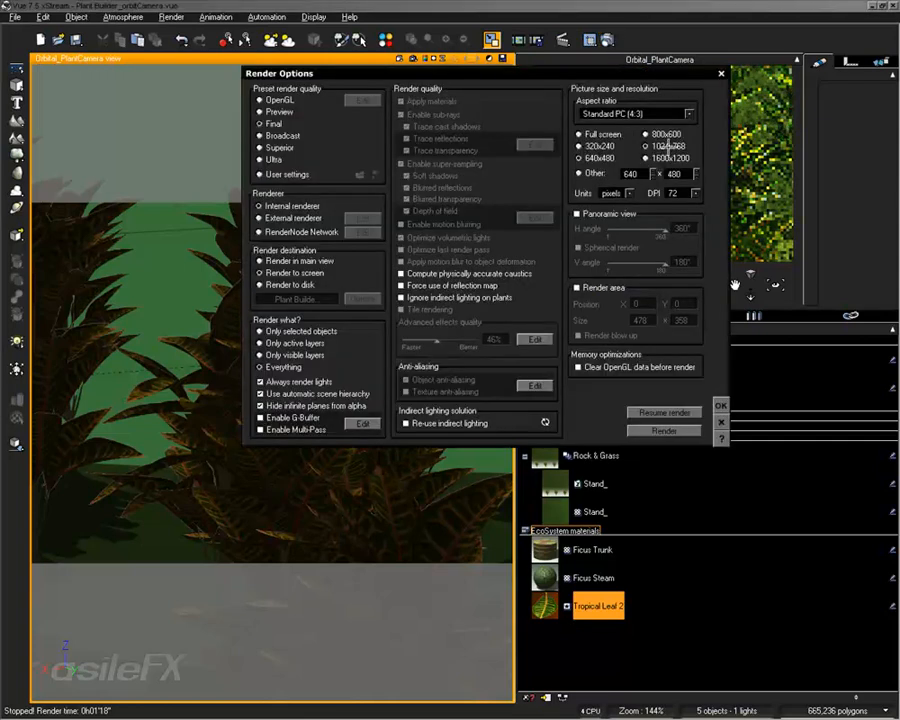
pyautogui.click(664, 430)
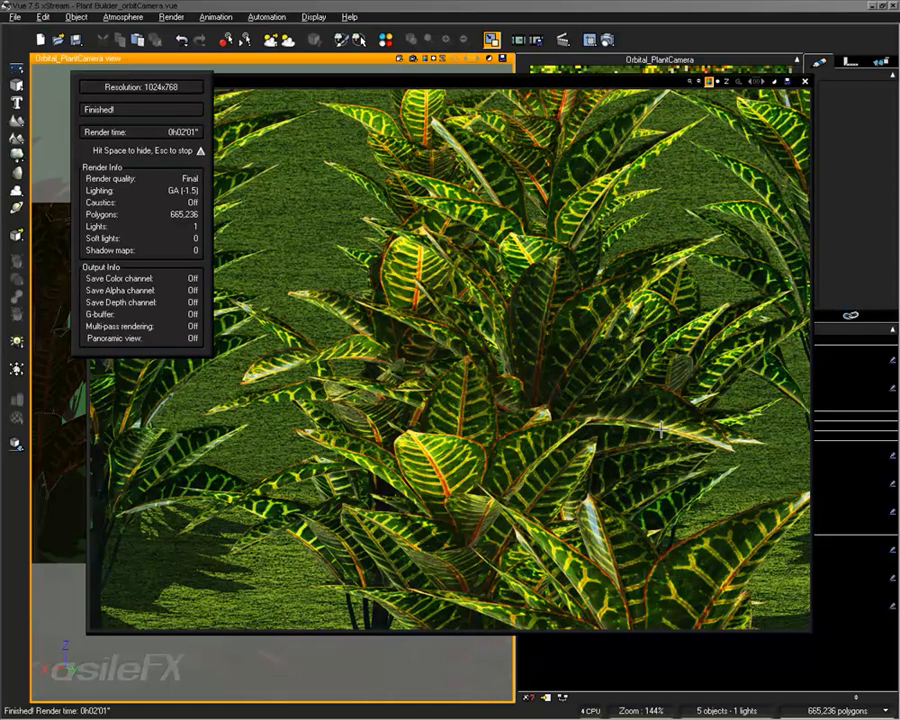
# Step: Examine the leaf reflections and highlights in the finished render without the render info covering it, and close the render
pyautogui.click(473, 80)
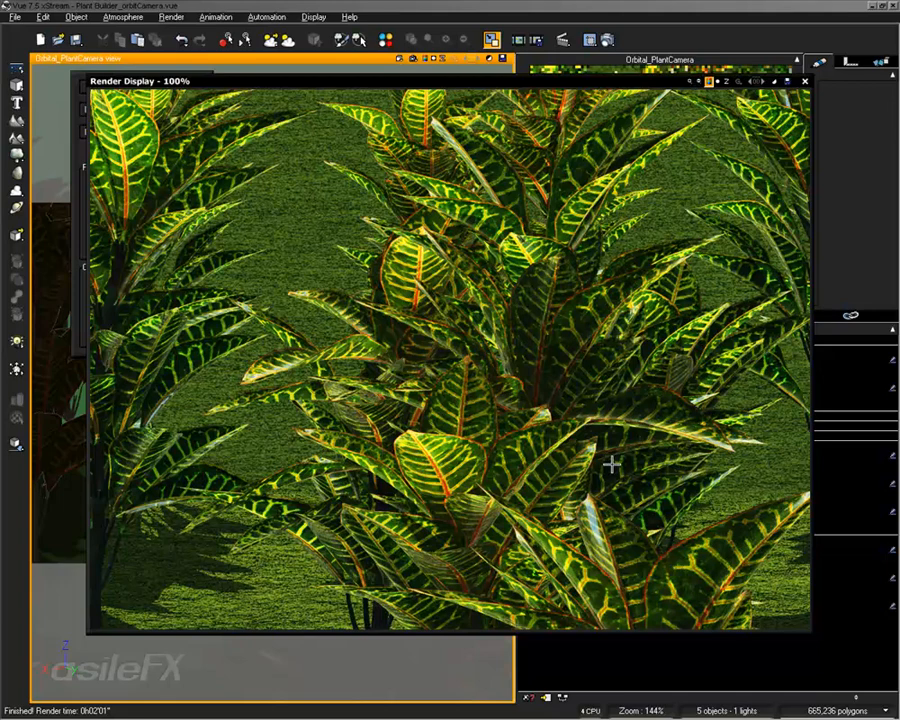
pyautogui.moveTo(355, 81)
pyautogui.mouseDown()
pyautogui.moveTo(480, 122)
pyautogui.moveTo(482, 104)
pyautogui.moveTo(362, 100)
pyautogui.moveTo(358, 92)
pyautogui.mouseUp()
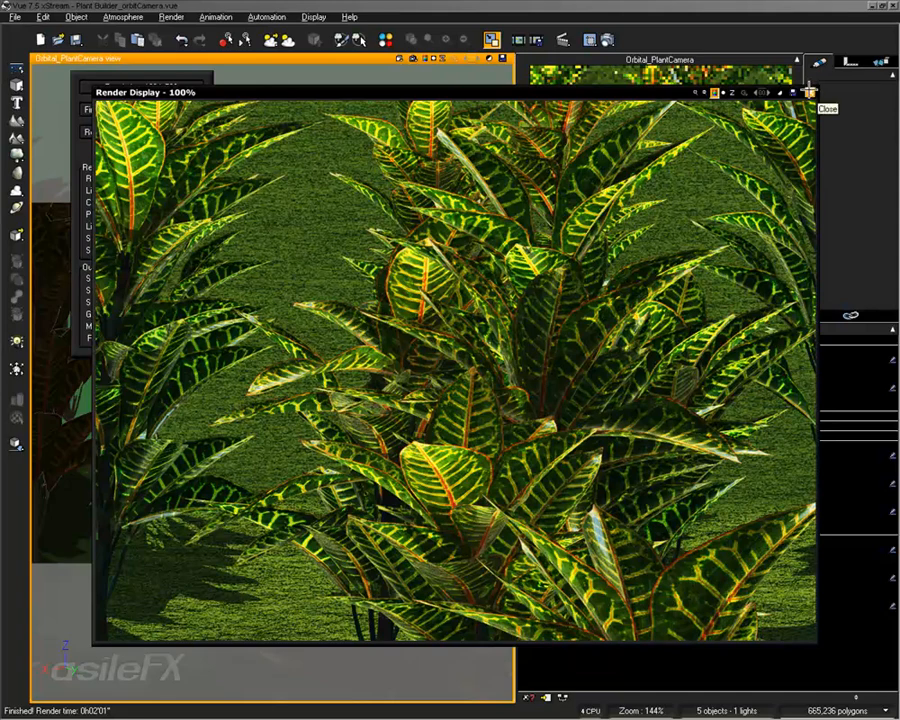
pyautogui.click(809, 93)
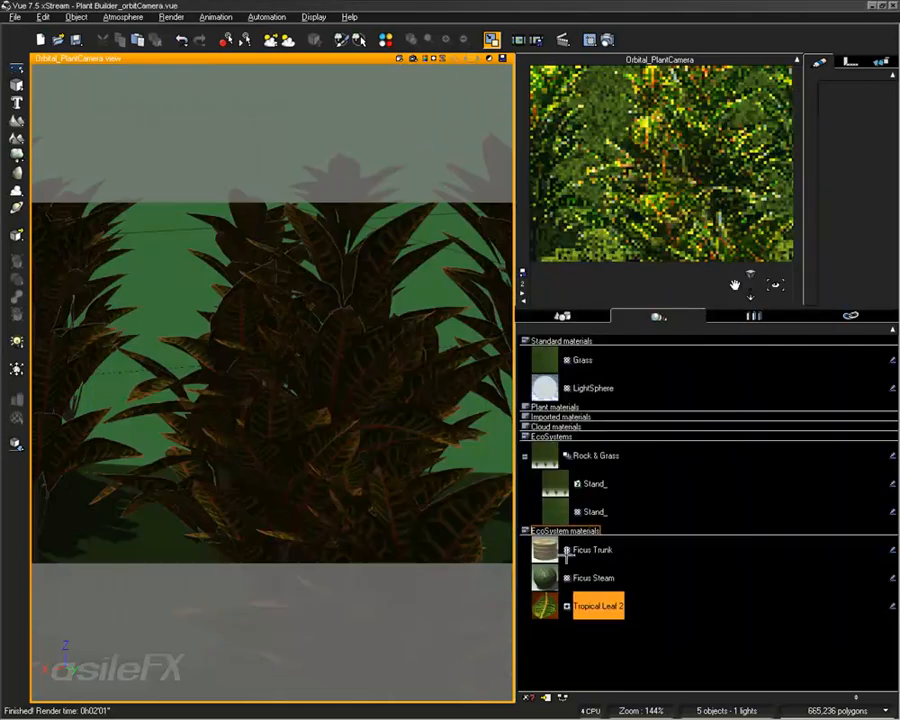
# Step: Set the Tropical Leaf 2 transparency flare span to 150% and accept the material
pyautogui.doubleClick(546, 604)
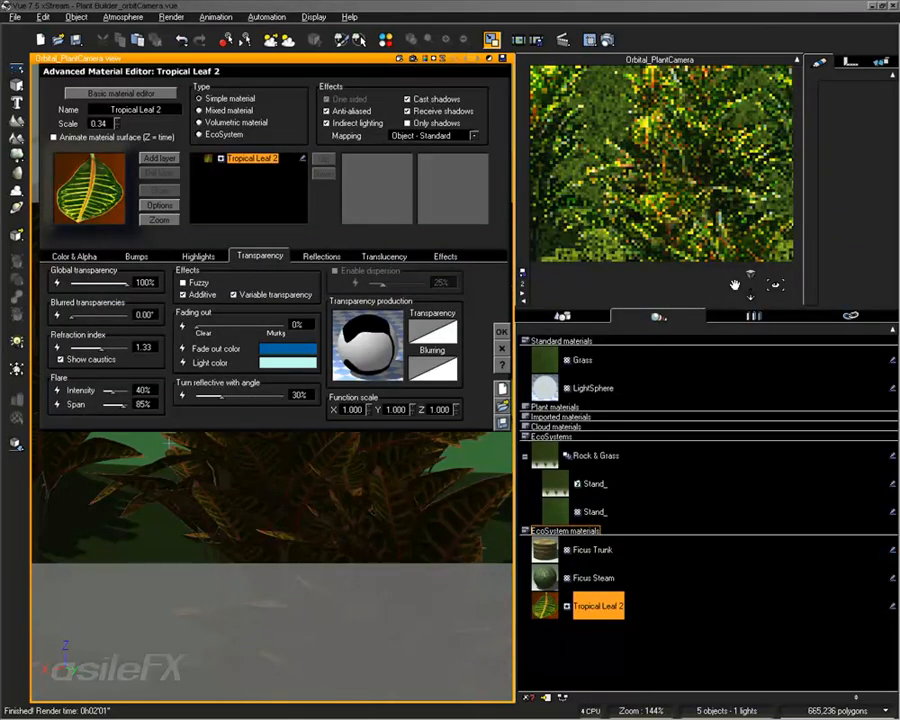
pyautogui.moveTo(115, 404); pyautogui.dragTo(130, 404)
pyautogui.click(143, 404)
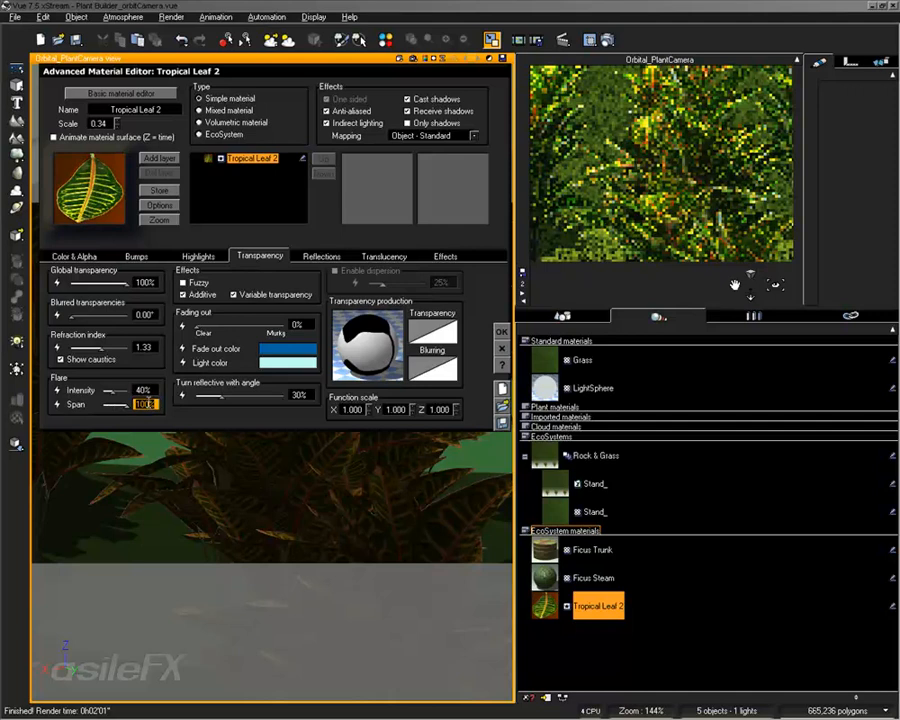
pyautogui.write('150')
pyautogui.press('Return')
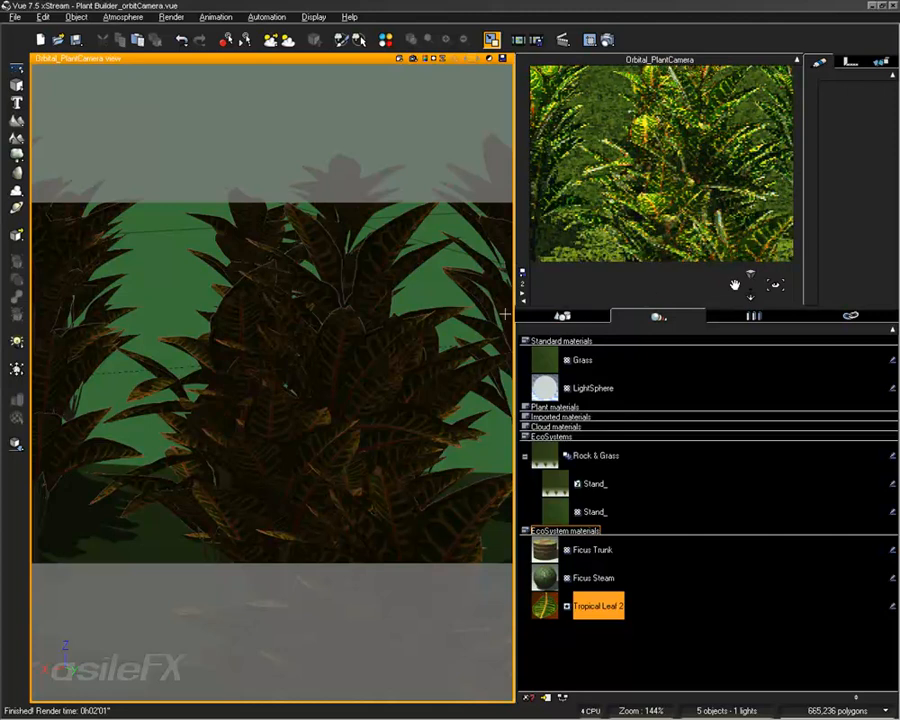
# Step: Set Tropical Leaf 2's Turn reflective with angle to 33% and its refraction index to 2, and accept the material
pyautogui.doubleClick(546, 604)
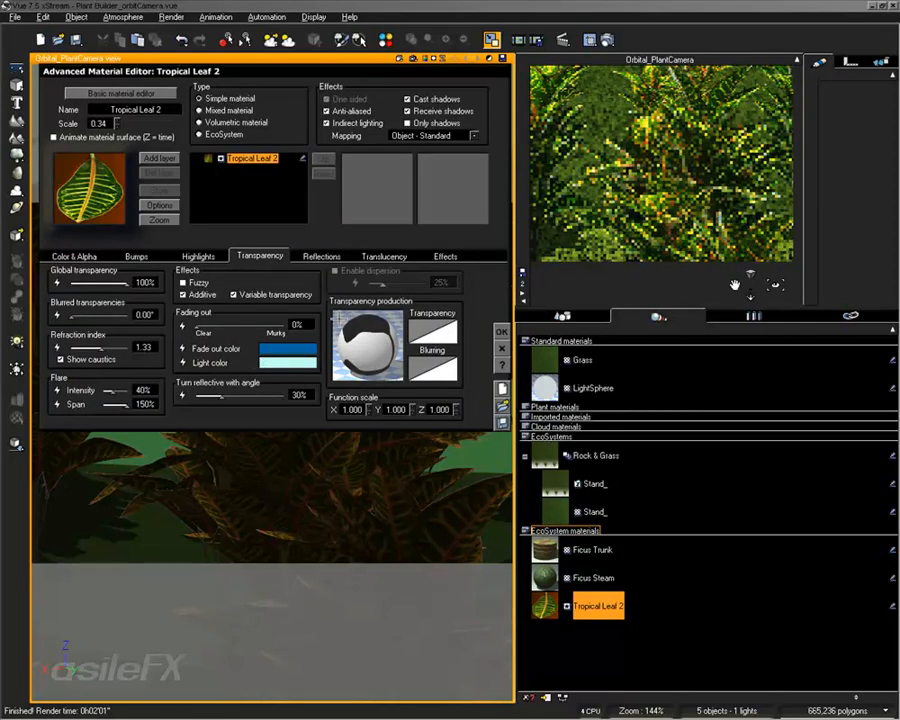
pyautogui.moveTo(233, 397); pyautogui.dragTo(238, 397)
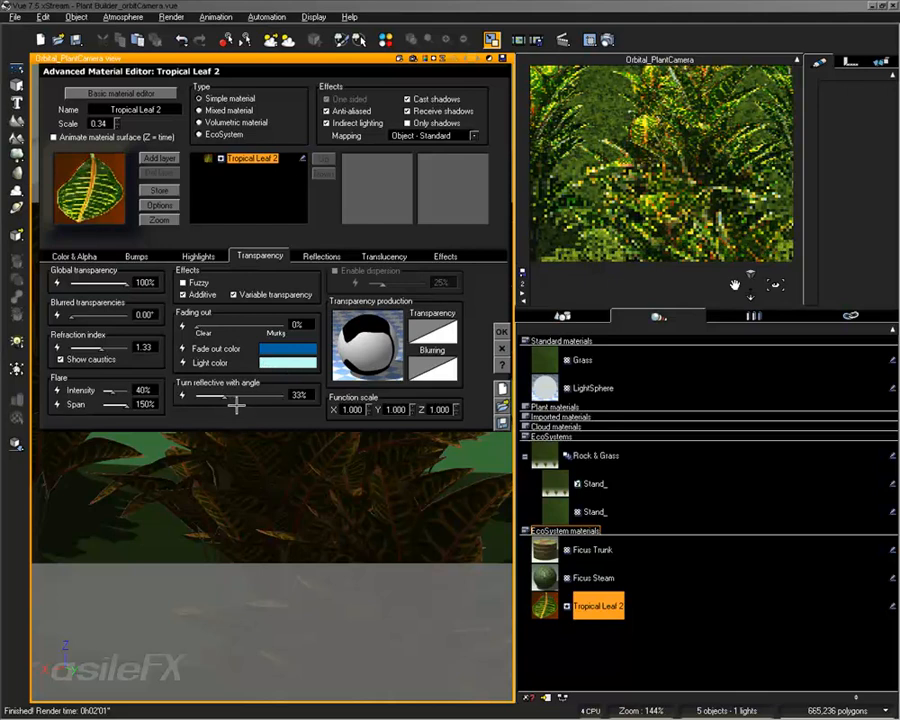
pyautogui.doubleClick(152, 346)
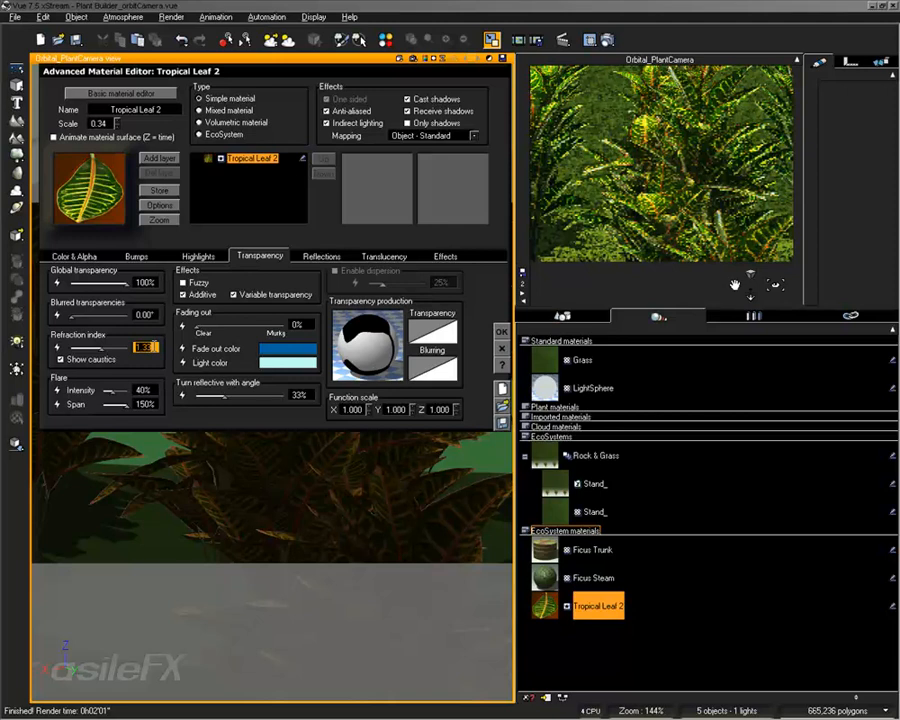
pyautogui.write('2')
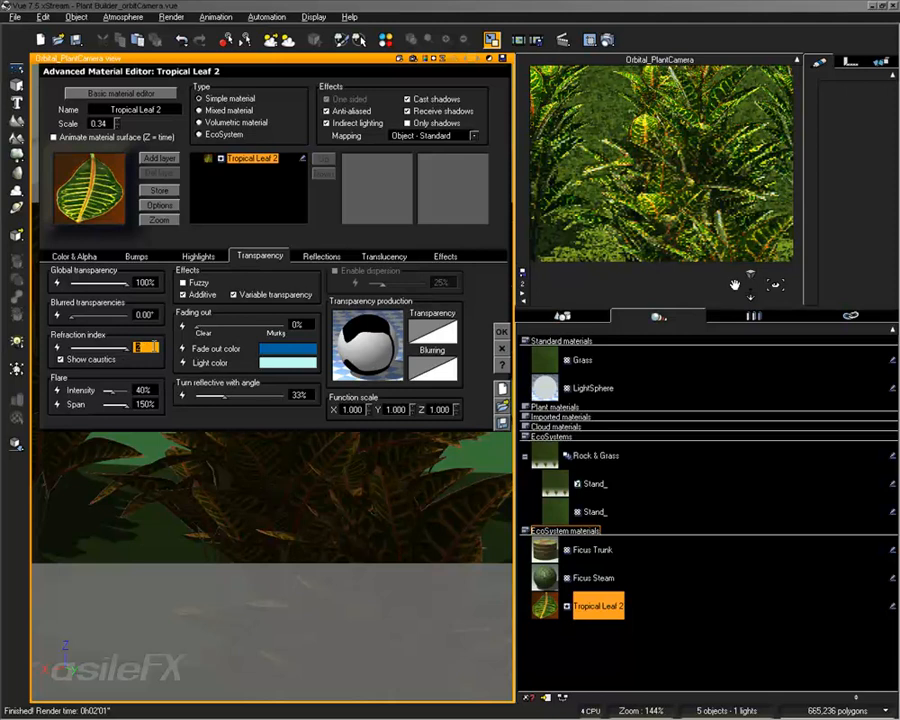
pyautogui.press('Return')
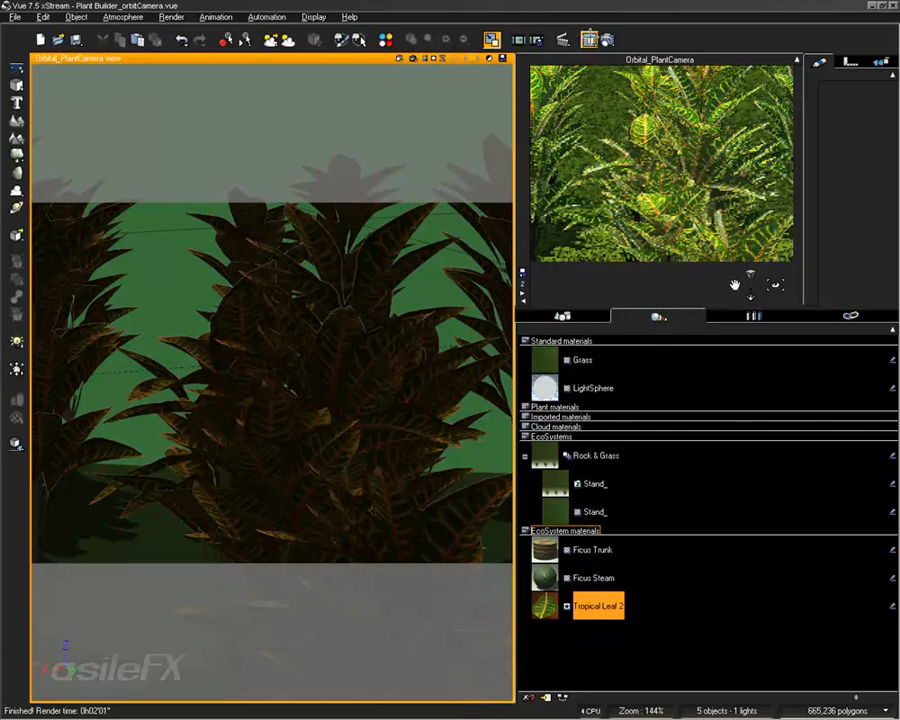
# Step: Render the camera view to screen at 320x240
pyautogui.click(588, 39)
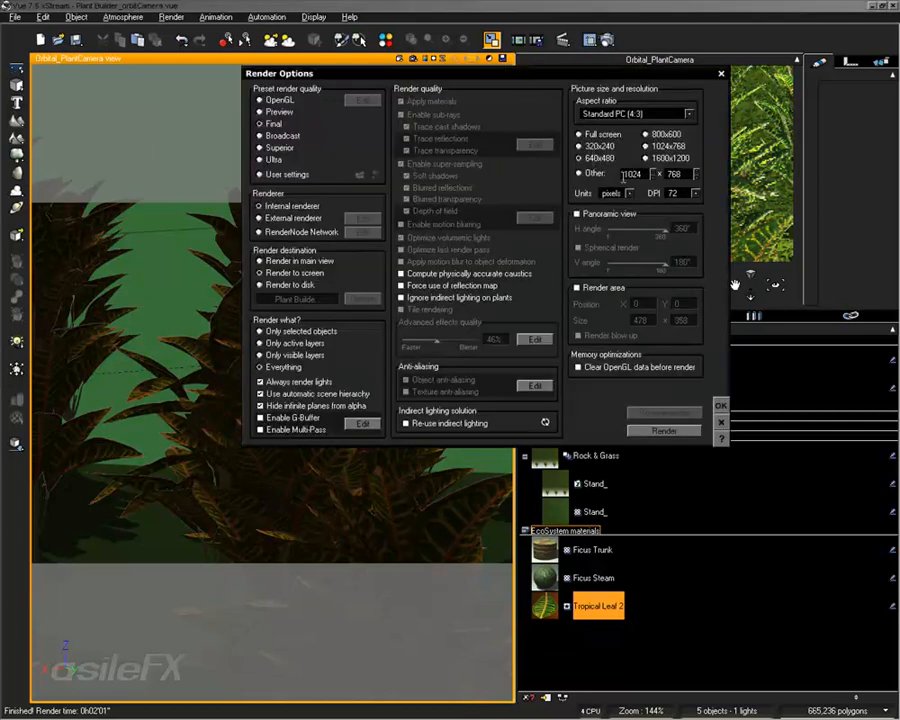
pyautogui.click(597, 146)
pyautogui.click(664, 430)
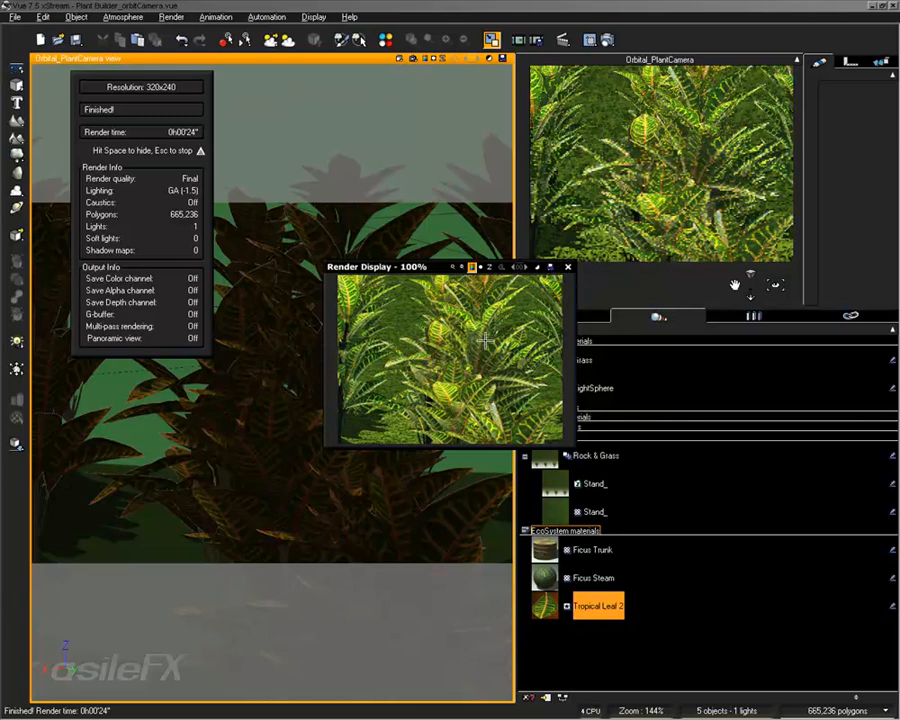
# Step: Inspect the rendered leaves at 400% across the image and close the render
pyautogui.click(452, 267)
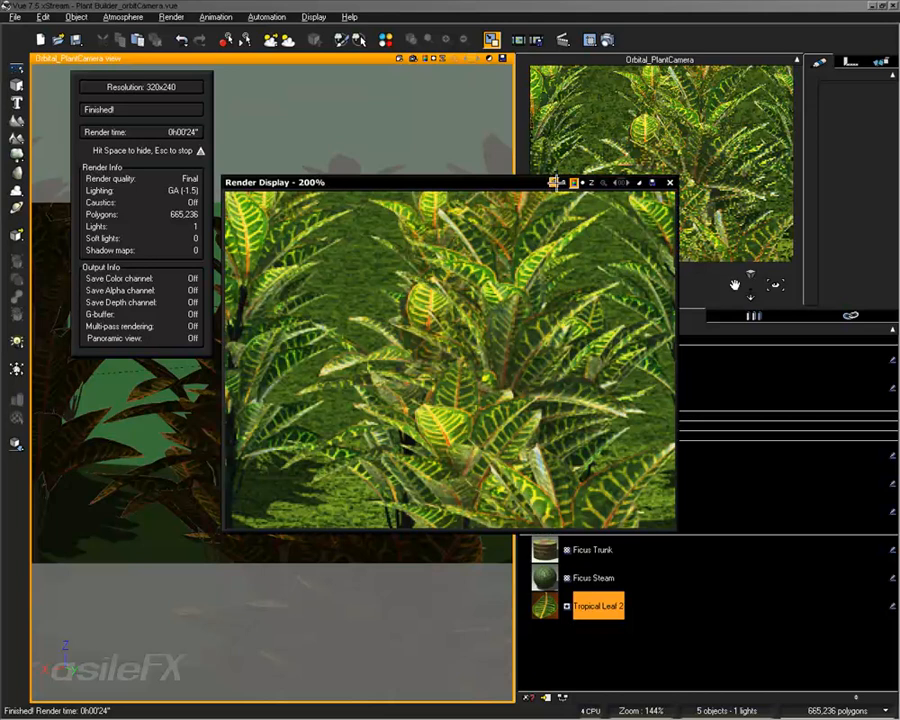
pyautogui.click(553, 182)
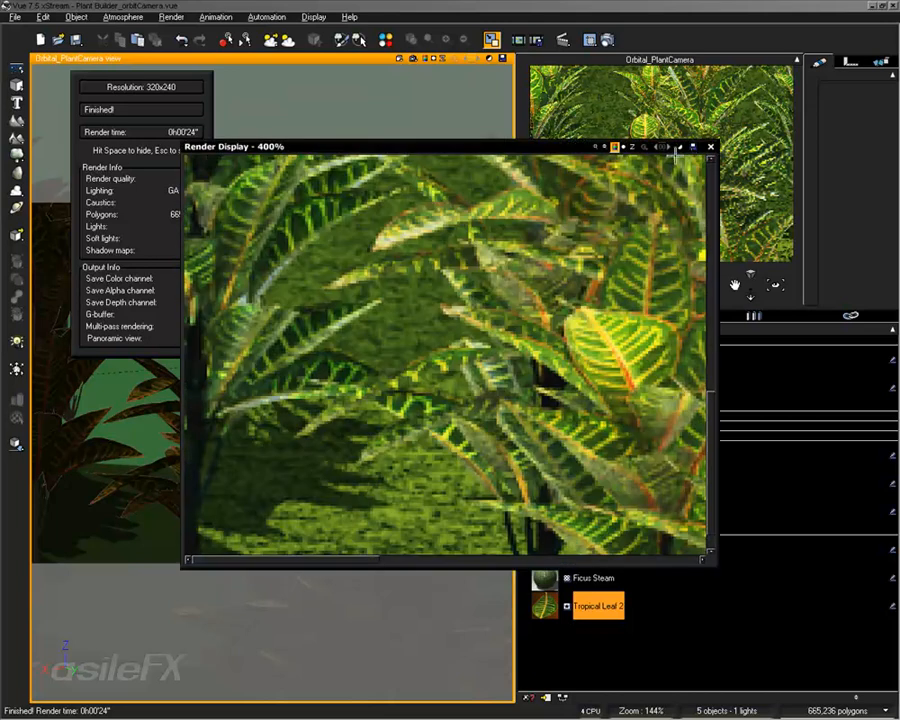
pyautogui.moveTo(358, 557); pyautogui.dragTo(568, 559)
pyautogui.moveTo(709, 421); pyautogui.dragTo(713, 330)
pyautogui.click(710, 146)
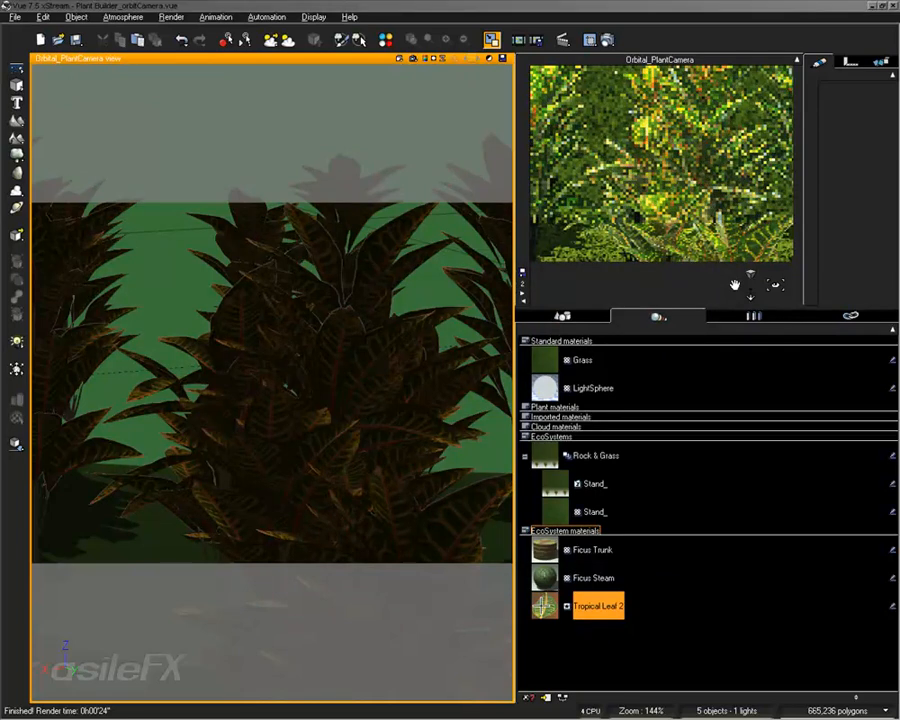
# Step: Set the Tropical Leaf 2 material's backlight to 0% and accept the change
pyautogui.doubleClick(544, 606)
pyautogui.click(445, 255)
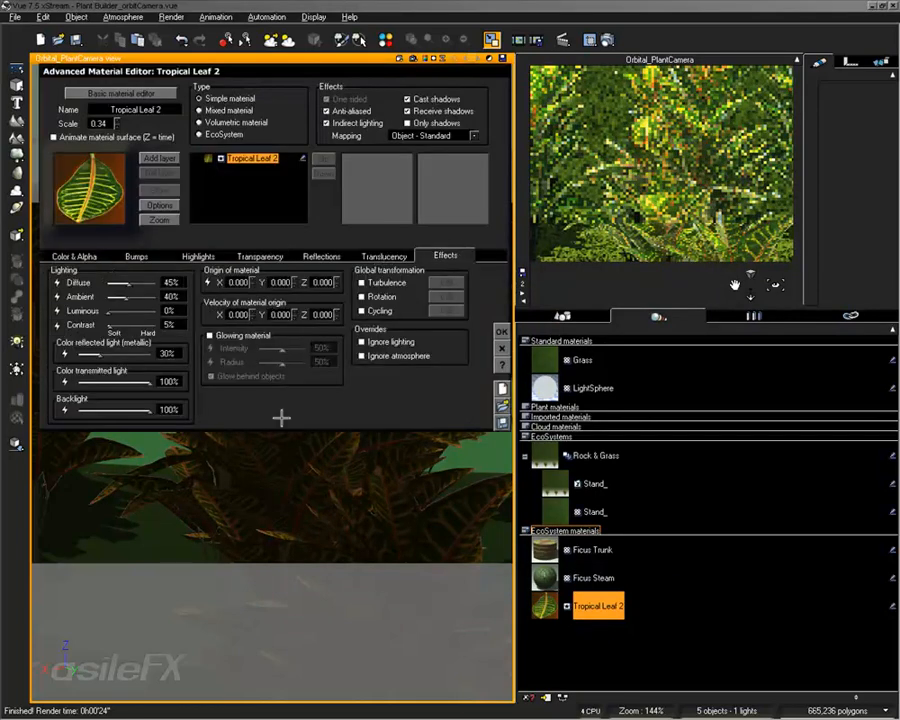
pyautogui.moveTo(150, 409); pyautogui.dragTo(78, 409)
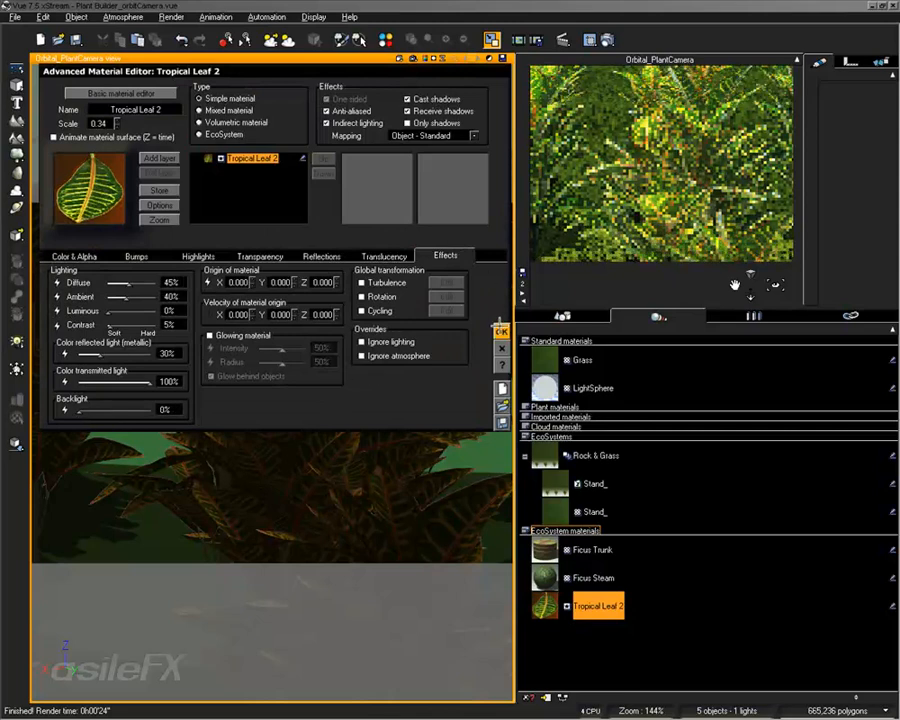
pyautogui.click(499, 326)
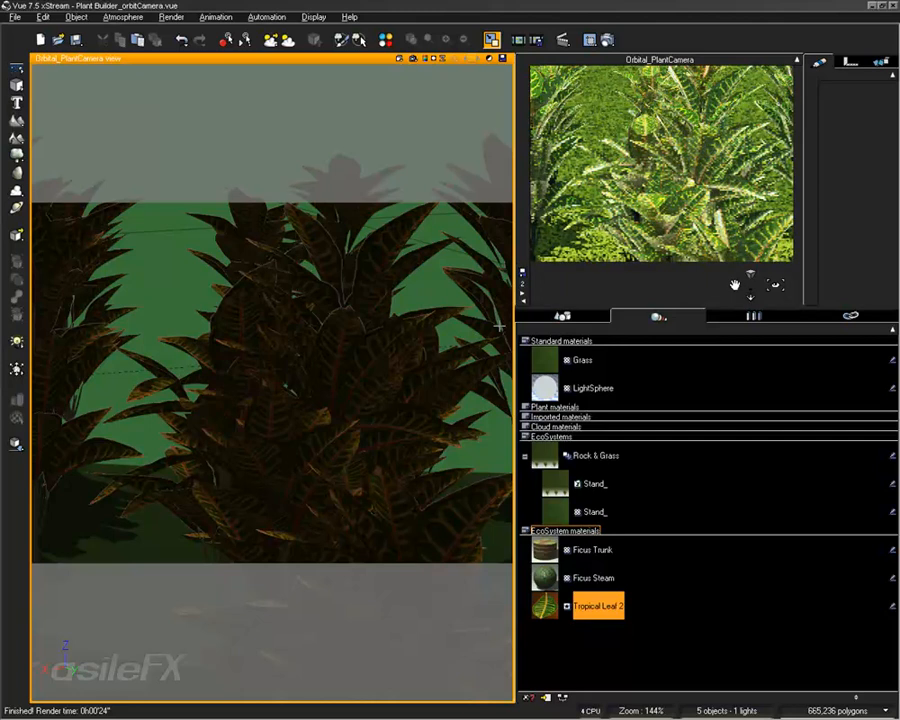
# Step: Render the camera view at 640x480, check the leaves and close the render
pyautogui.click(604, 40)
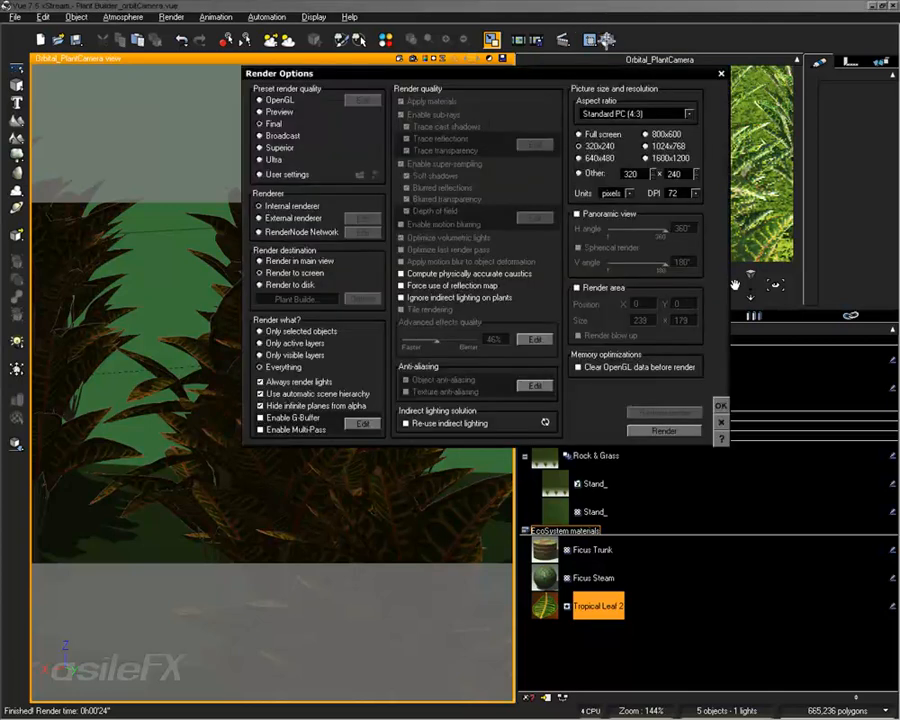
pyautogui.click(664, 430)
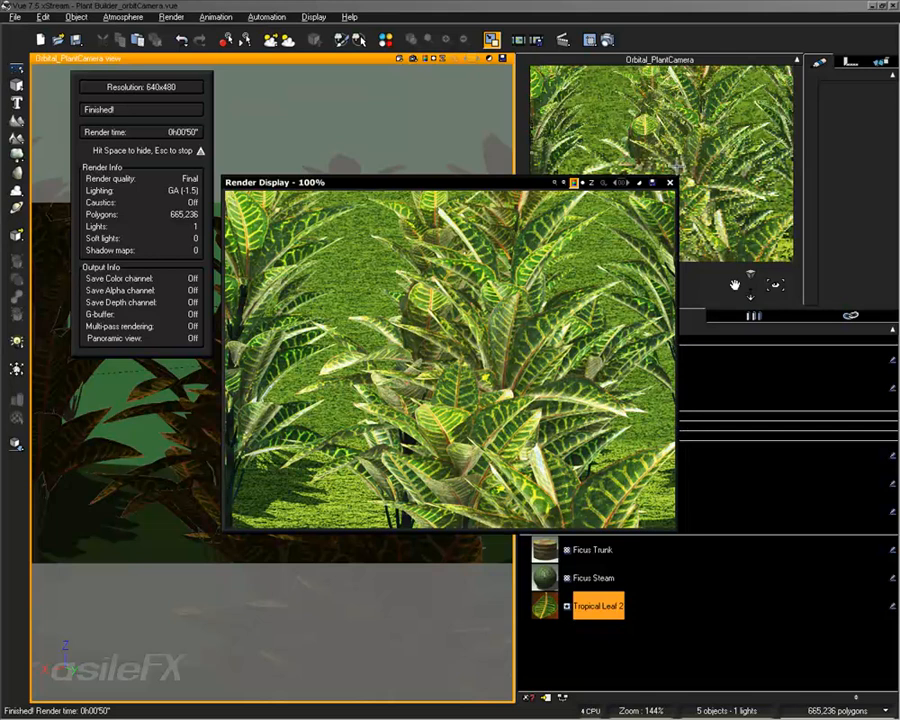
pyautogui.press('space')
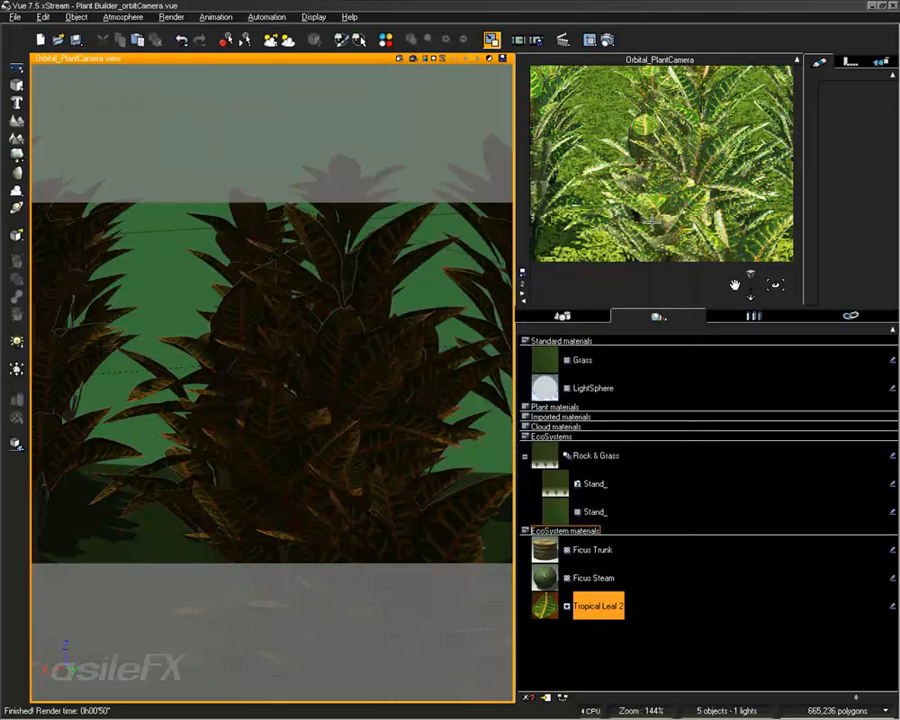
# Step: Open the Tropical Leaf 2 material's backlight function graph and add an Angle of Incidence input node
pyautogui.doubleClick(545, 605)
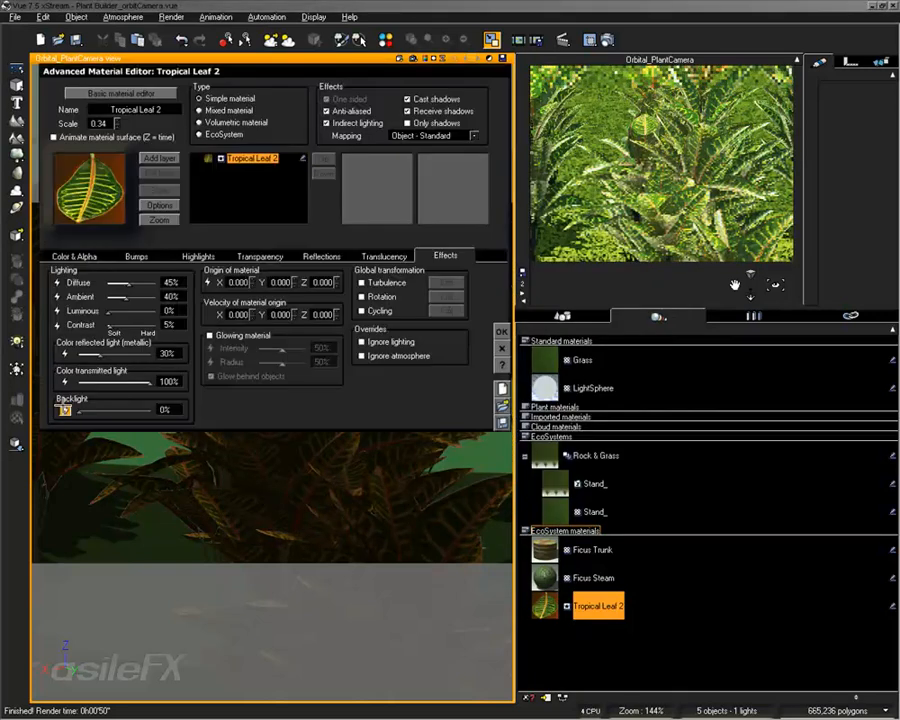
pyautogui.click(64, 410)
pyautogui.rightClick(510, 236)
pyautogui.moveTo(545, 240)
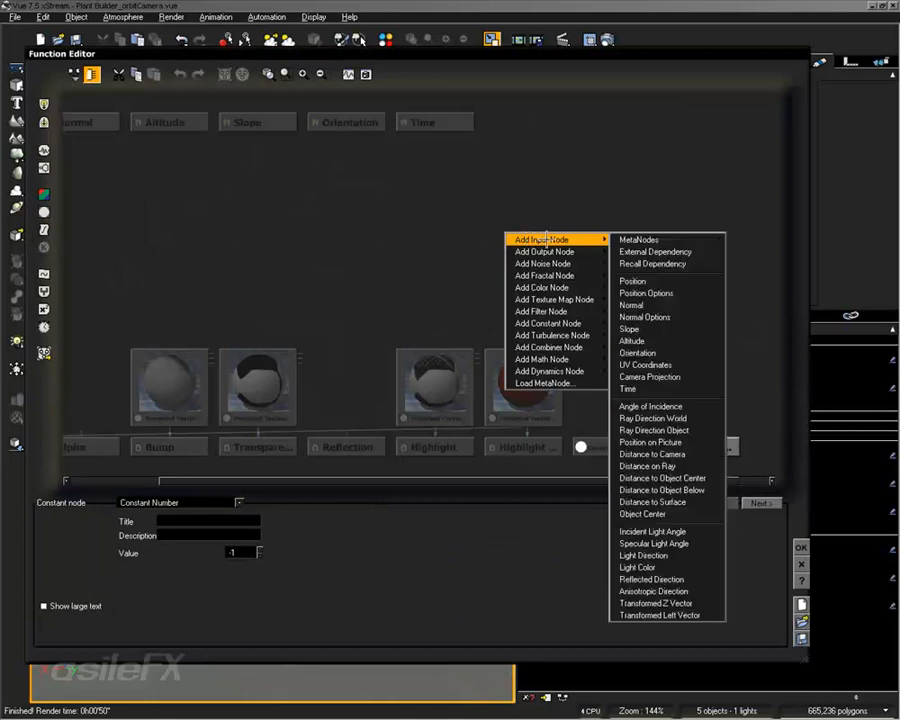
pyautogui.click(652, 418)
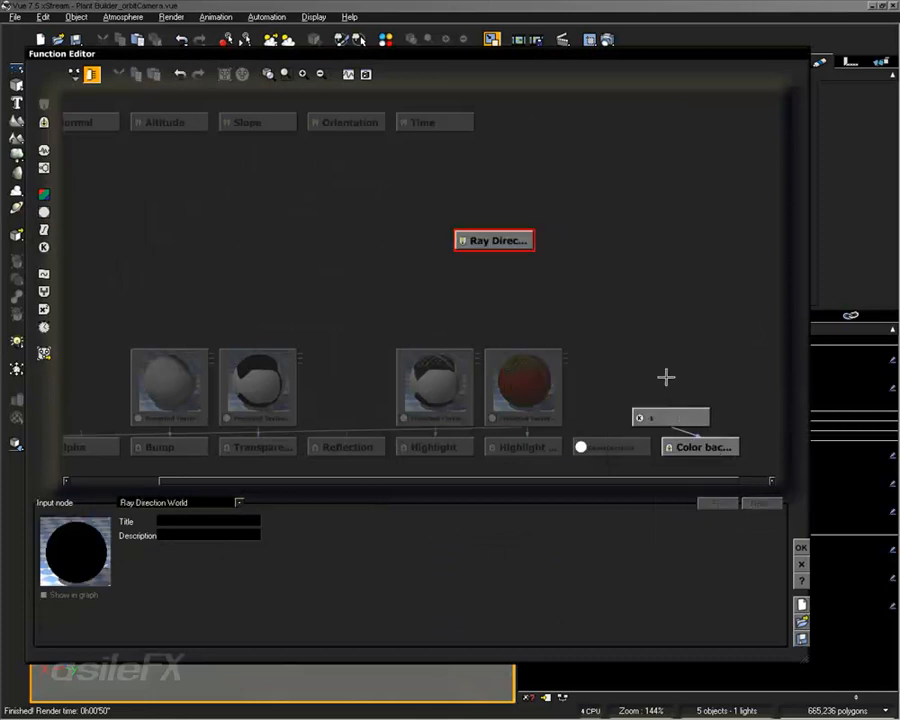
pyautogui.click(173, 511)
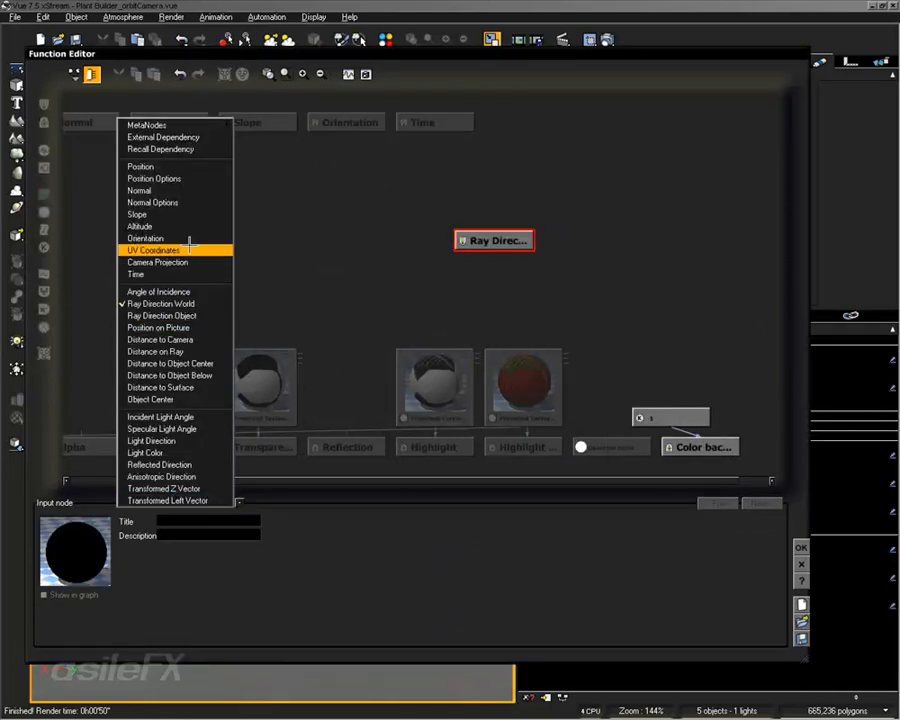
pyautogui.click(175, 290)
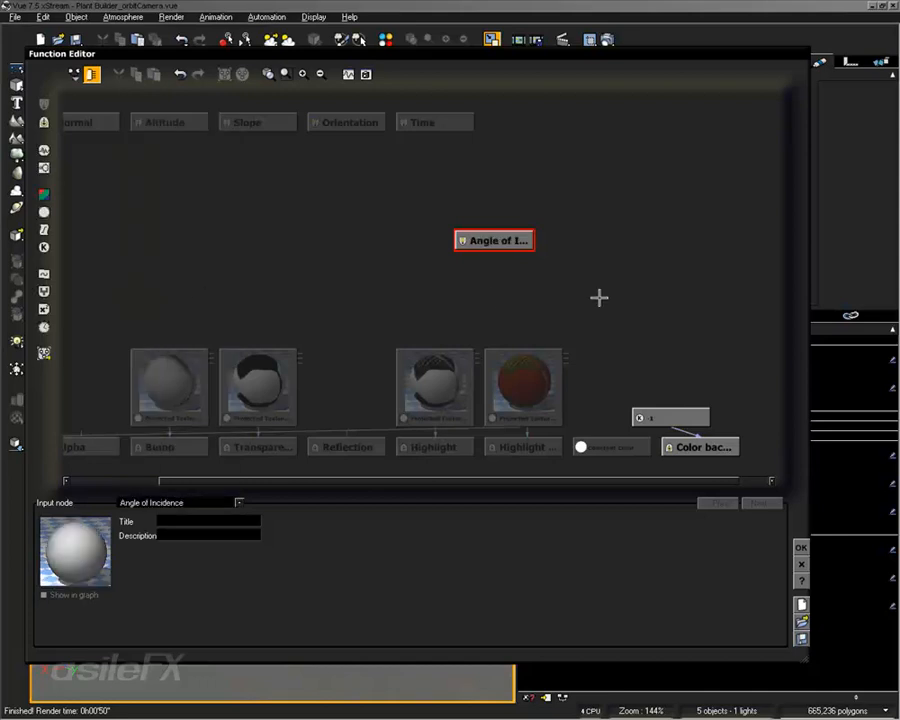
# Step: Delete the constant node, connect Angle of Incidence to the Color backlight output, and select that connection
pyautogui.moveTo(498, 240); pyautogui.dragTo(614, 210)
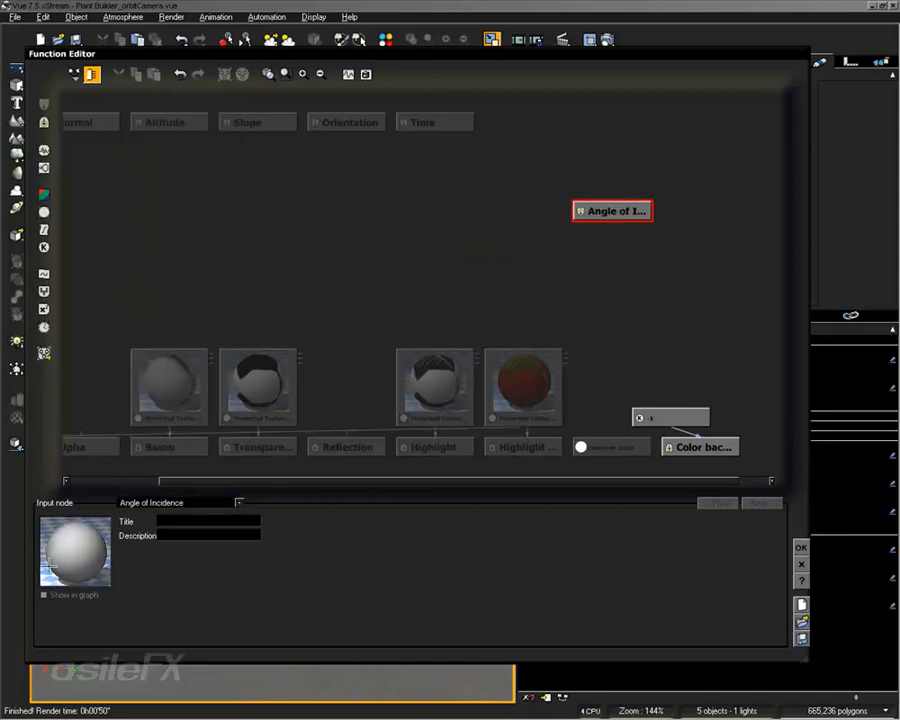
pyautogui.moveTo(683, 413); pyautogui.dragTo(703, 240)
pyautogui.press('Delete')
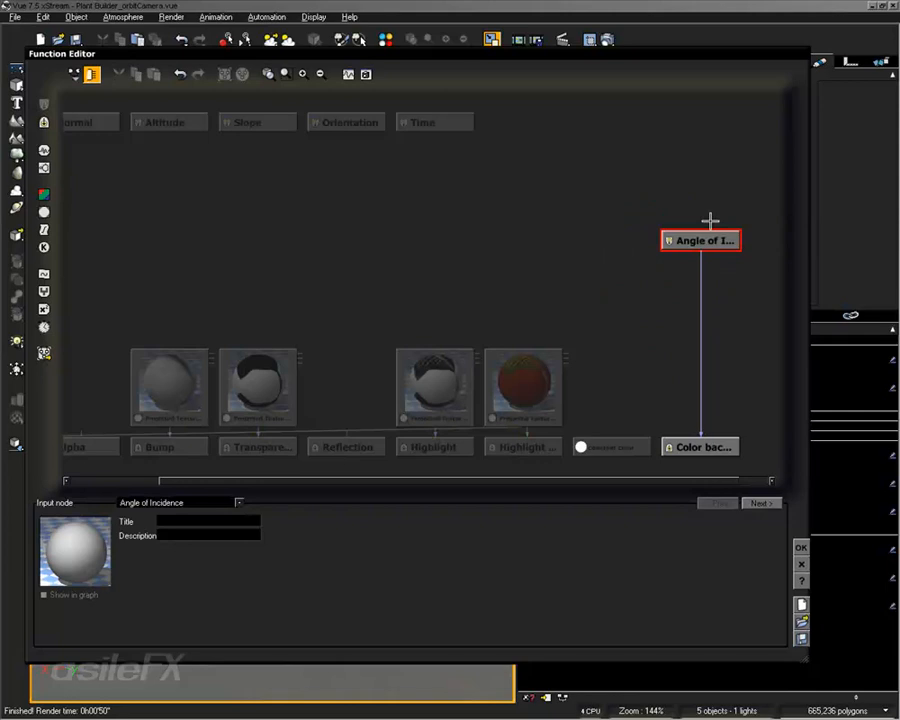
pyautogui.moveTo(710, 220); pyautogui.dragTo(562, 161)
pyautogui.click(587, 247)
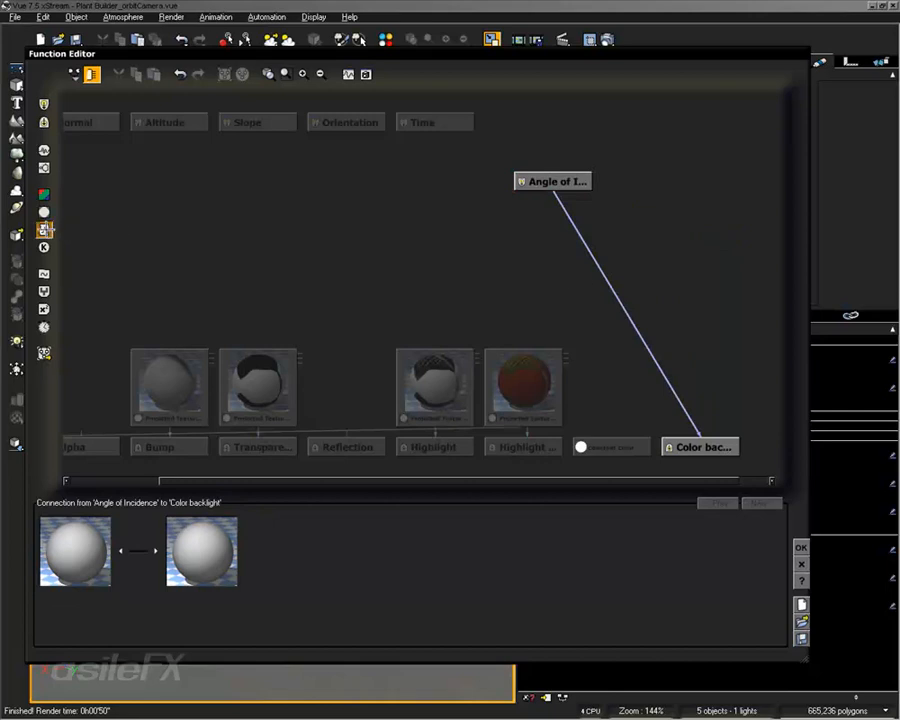
# Step: Insert an Opposite (-X) filter on the connection and place it directly below the Angle of Incidence node
pyautogui.click(43, 229)
pyautogui.click(186, 497)
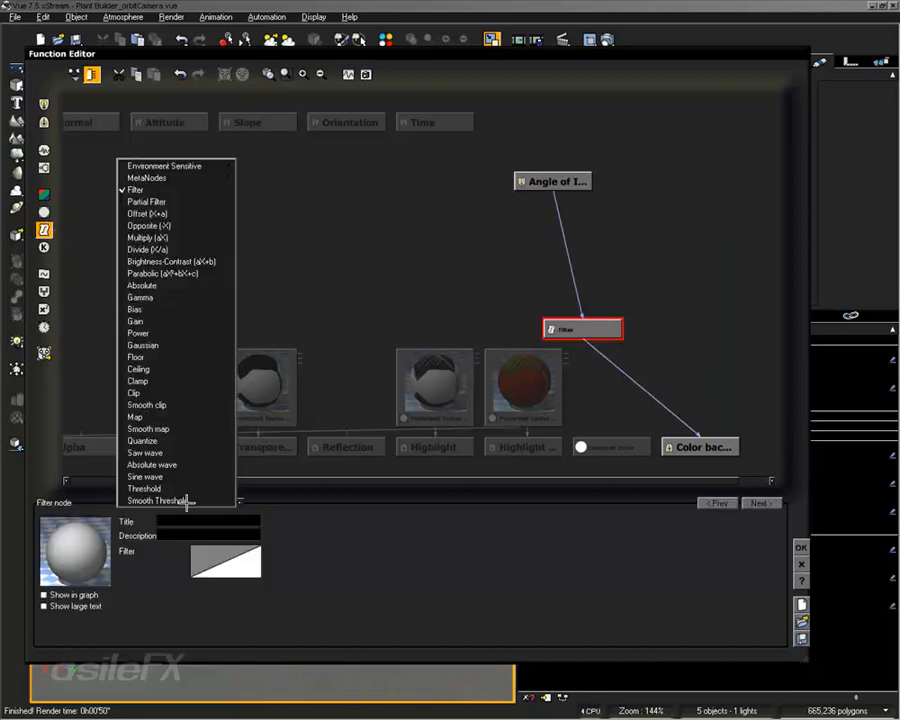
pyautogui.click(190, 225)
pyautogui.moveTo(612, 319); pyautogui.dragTo(558, 237)
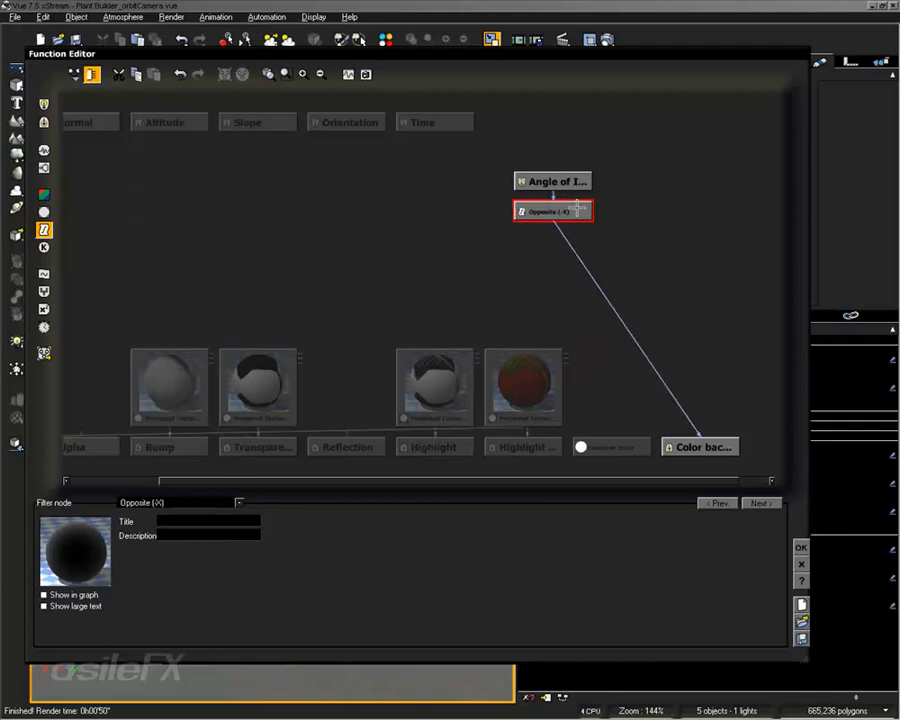
pyautogui.click(566, 242)
# Step: Insert a Brightness-Contrast (aX+b) filter below the Opposite node, with brightness about 0.85 and contrast about 2.06
pyautogui.click(45, 230)
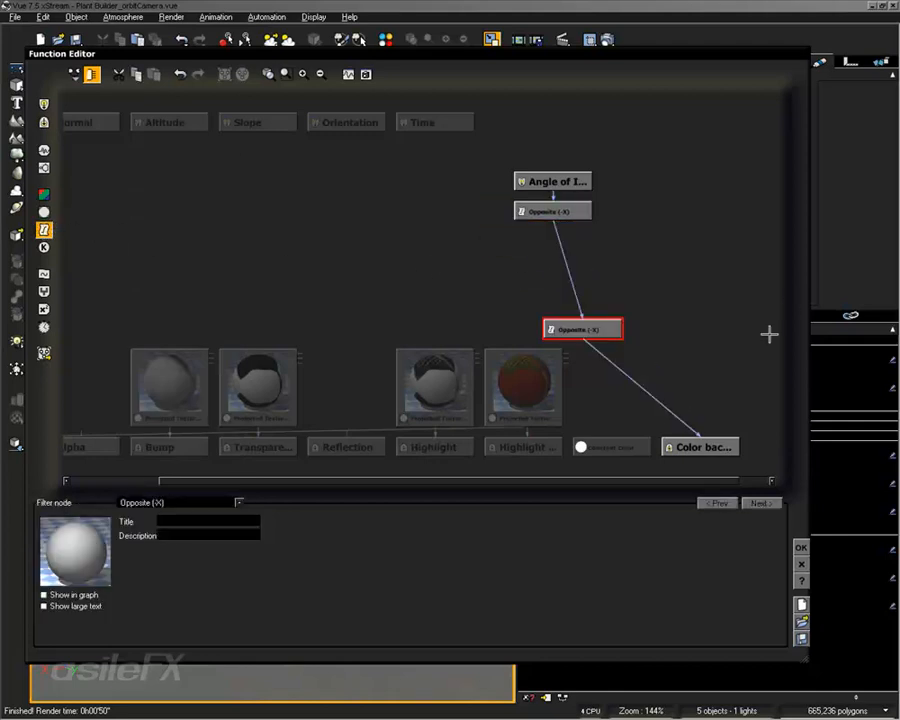
pyautogui.moveTo(582, 322); pyautogui.dragTo(553, 241)
pyautogui.click(239, 502)
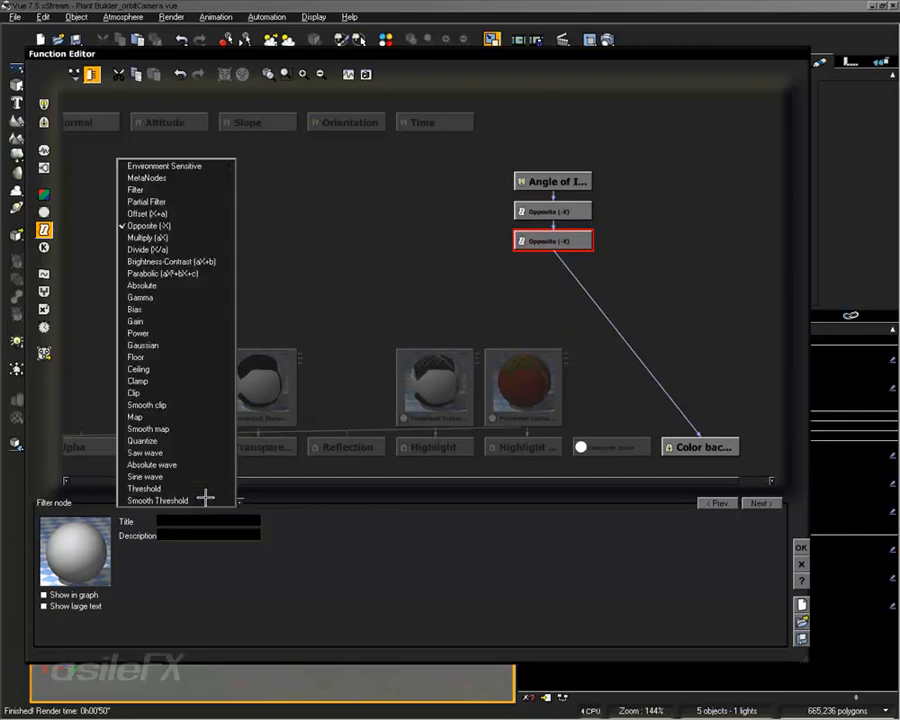
pyautogui.click(215, 259)
pyautogui.moveTo(200, 570)
pyautogui.mouseDown()
pyautogui.moveTo(254, 544)
pyautogui.moveTo(209, 568)
pyautogui.mouseUp()
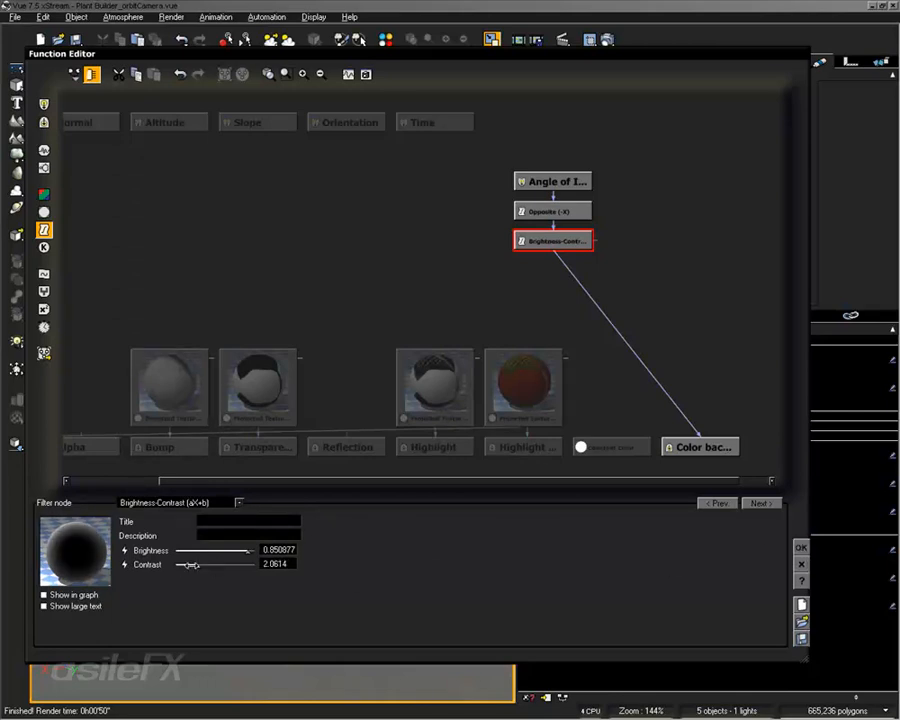
# Step: Refine the filter's brightness value, and accept the backlight function and the Tropical Leaf 2 material
pyautogui.click(280, 549)
pyautogui.press('Tab')
pyautogui.click(800, 547)
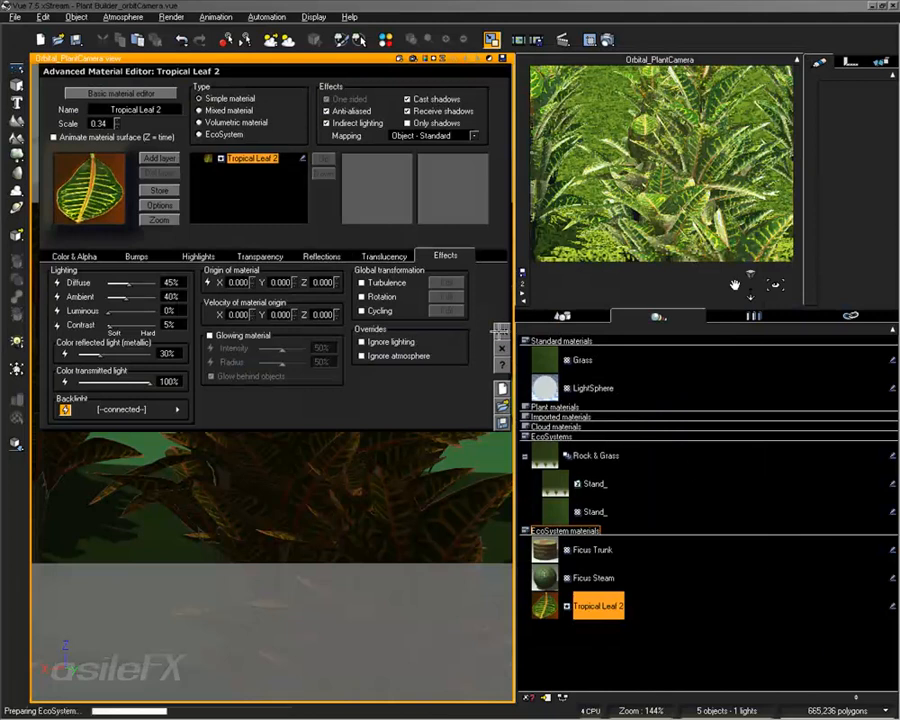
pyautogui.click(501, 331)
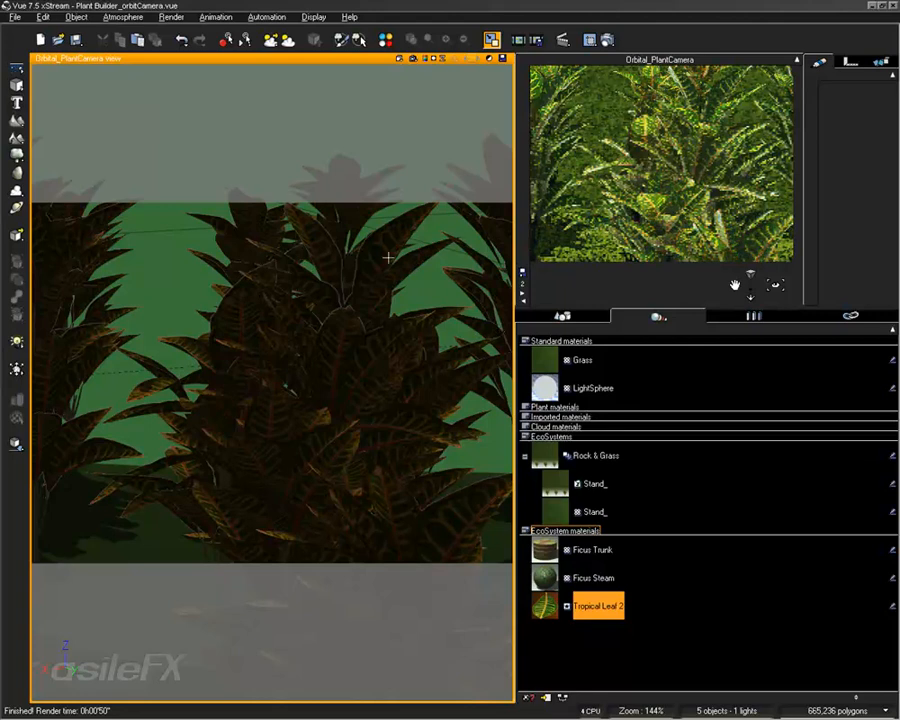
# Step: Render the camera view at 640x480, check the backlight on the leaves and close the render
pyautogui.click(438, 34)
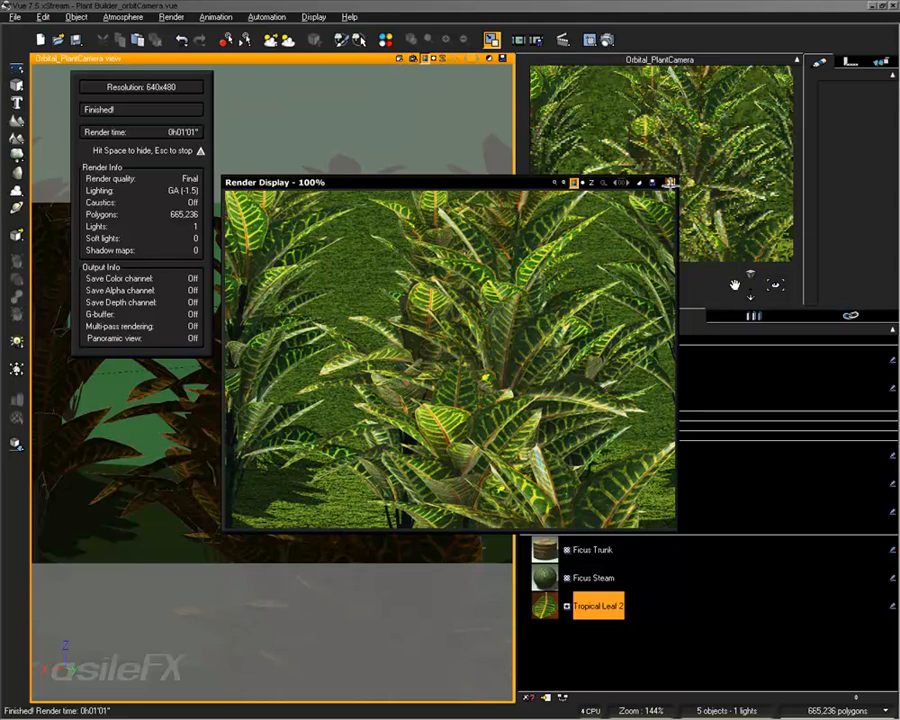
pyautogui.click(669, 182)
# Step: In the Tropical Leaf 2 material's transparency settings, set Turn reflective with angle to 70% and flare intensity to 21%
pyautogui.doubleClick(546, 603)
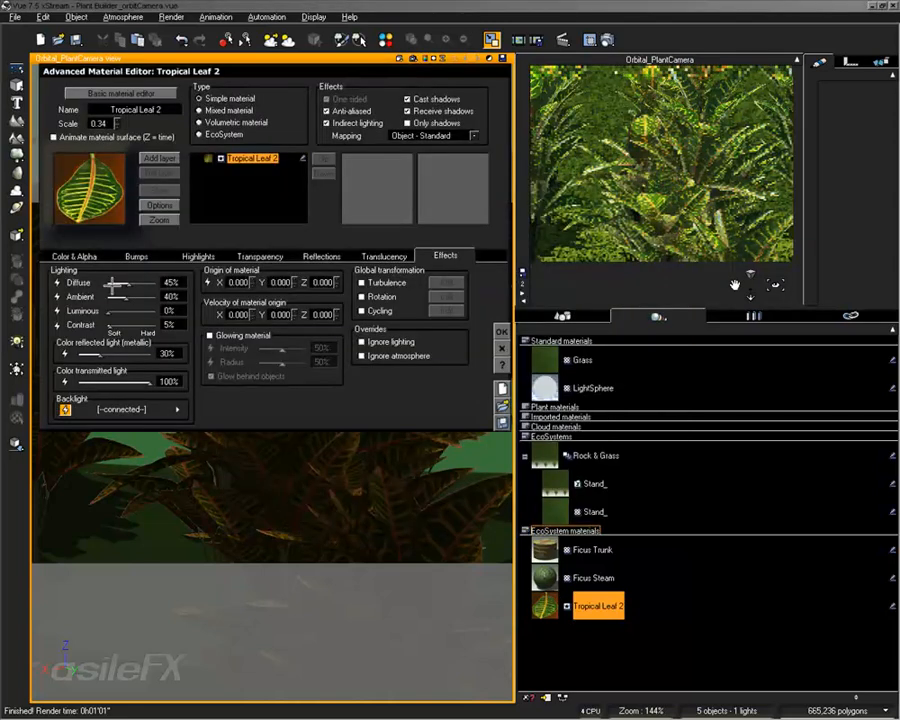
pyautogui.click(252, 256)
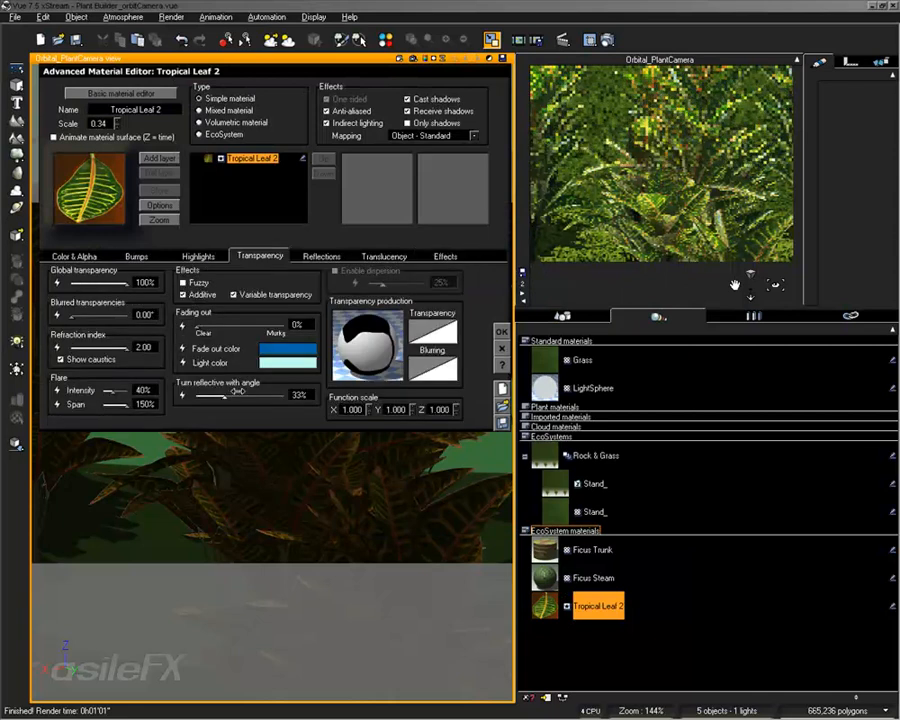
pyautogui.moveTo(262, 393); pyautogui.dragTo(271, 393)
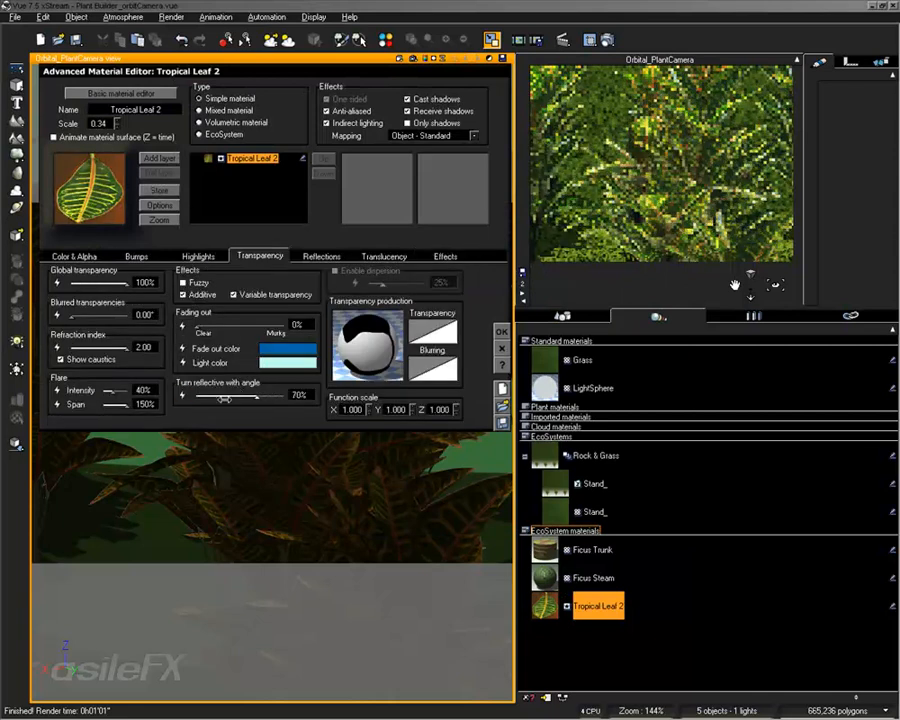
pyautogui.moveTo(118, 390); pyautogui.dragTo(113, 389)
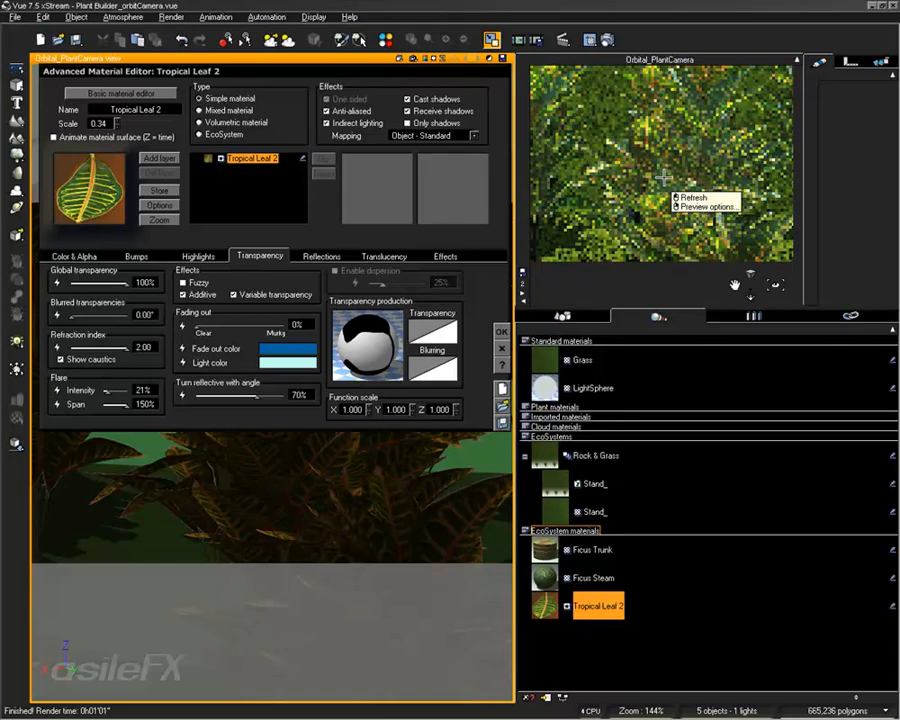
# Step: Set the material's color reflected light (metallic) to 62% and accept the changes
pyautogui.click(444, 256)
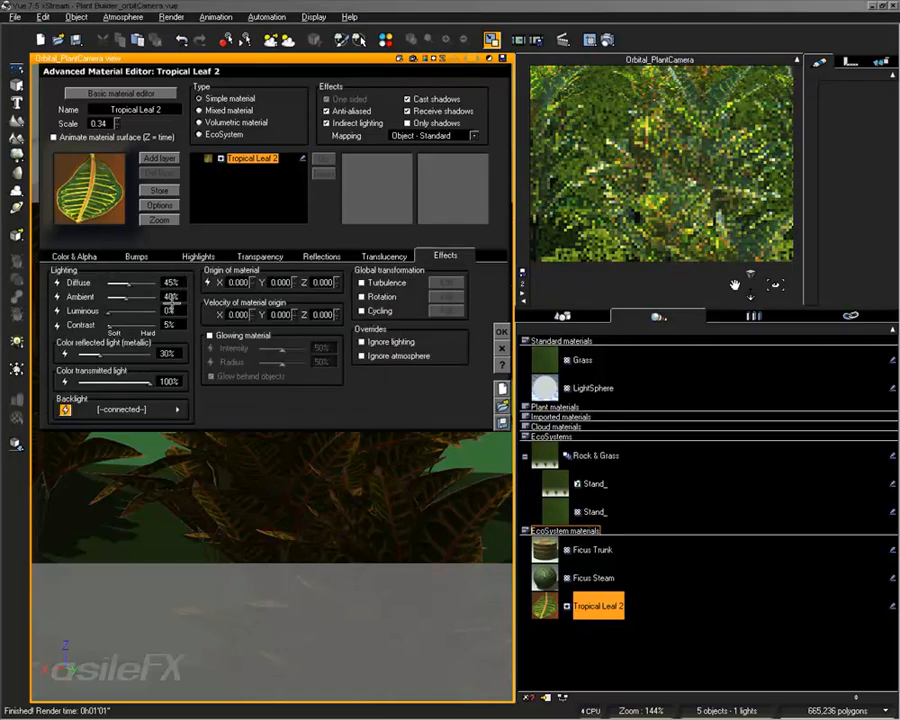
pyautogui.moveTo(110, 352); pyautogui.dragTo(128, 352)
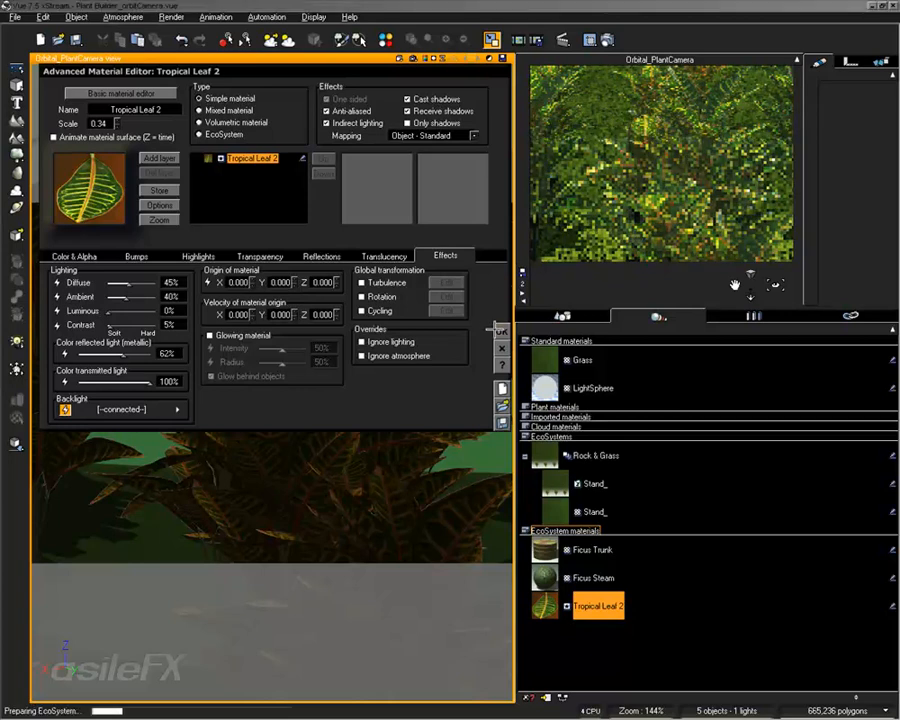
pyautogui.click(496, 330)
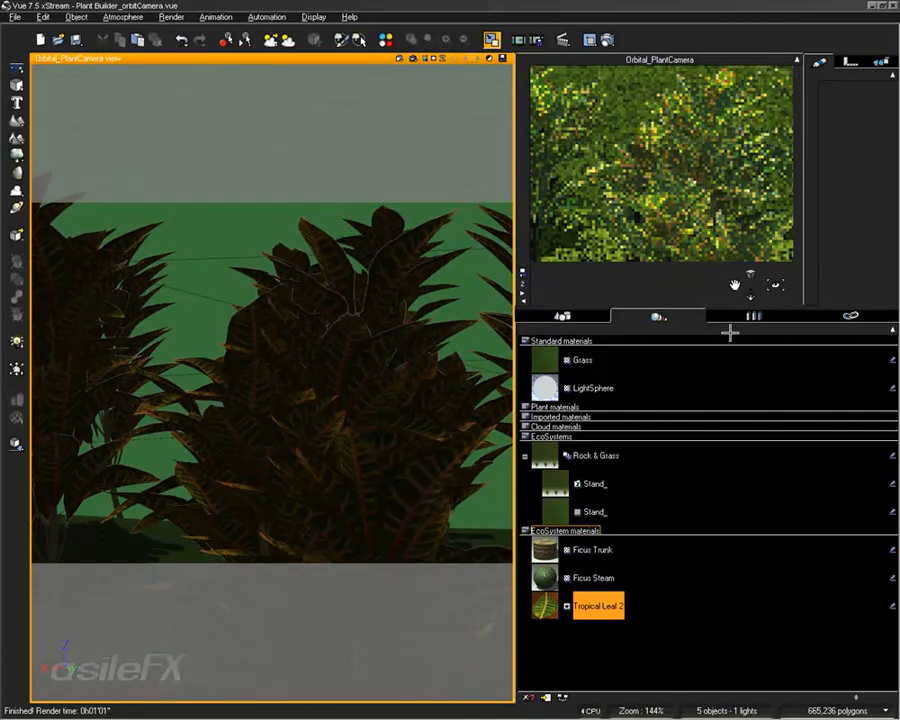
# Step: Pull the camera back to frame whole plants, render the view at 640x480, inspect it and close the render
pyautogui.moveTo(745, 270); pyautogui.dragTo(746, 290)
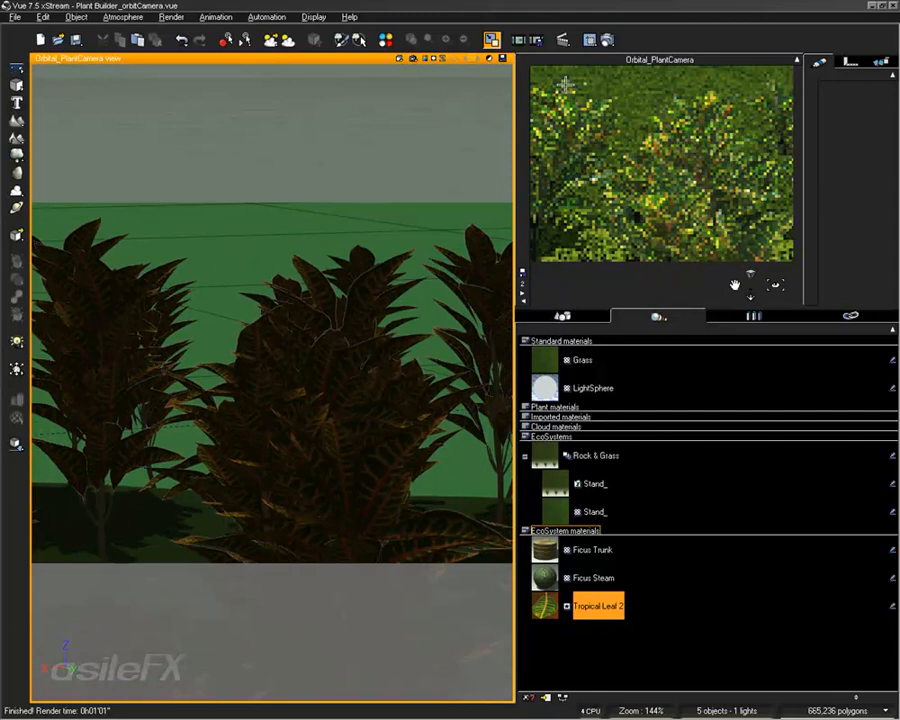
pyautogui.click(588, 39)
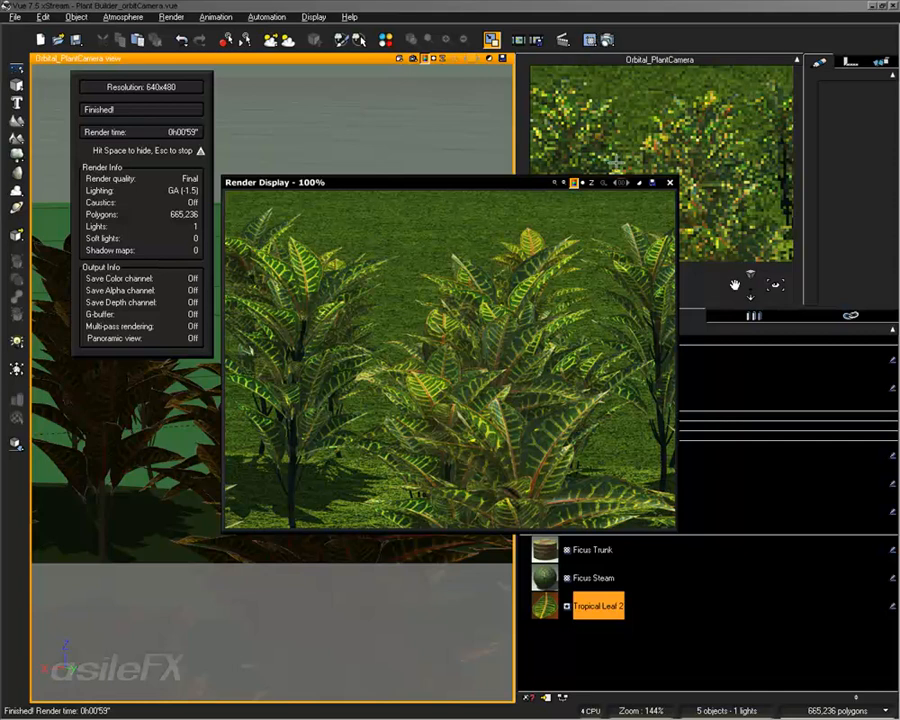
pyautogui.click(669, 183)
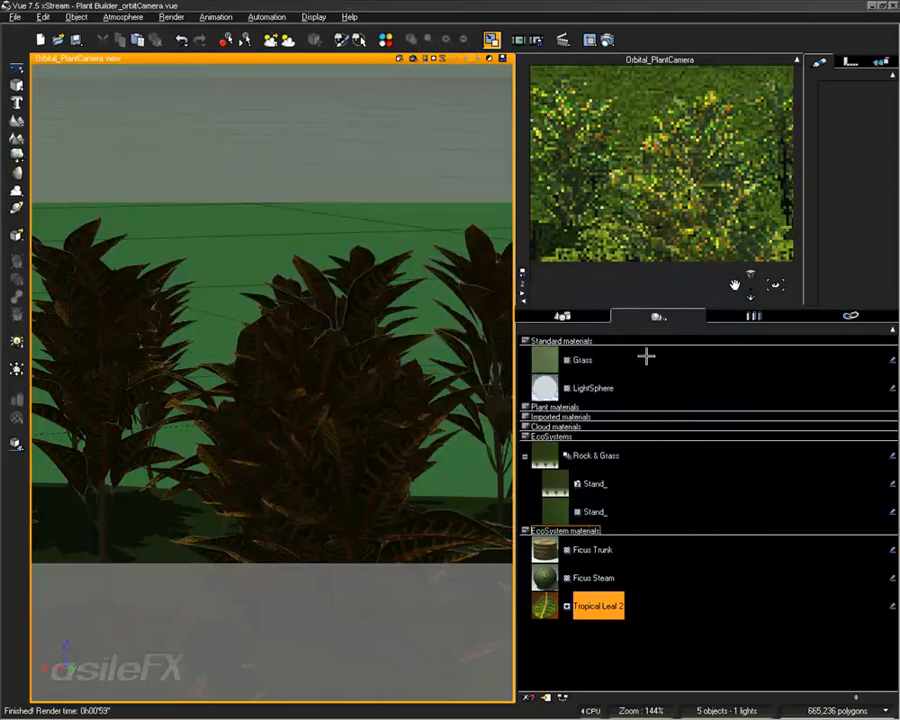
# Step: Open the Ficus Trunk material, try ambient lighting at 100% and then set it to 43%
pyautogui.click(608, 575)
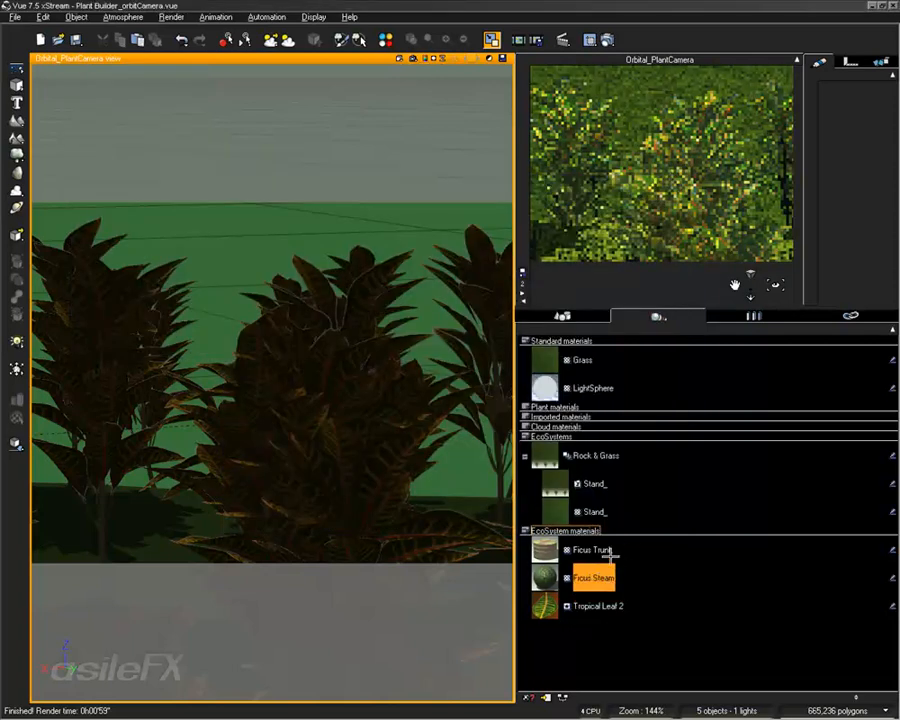
pyautogui.click(604, 549)
pyautogui.doubleClick(604, 549)
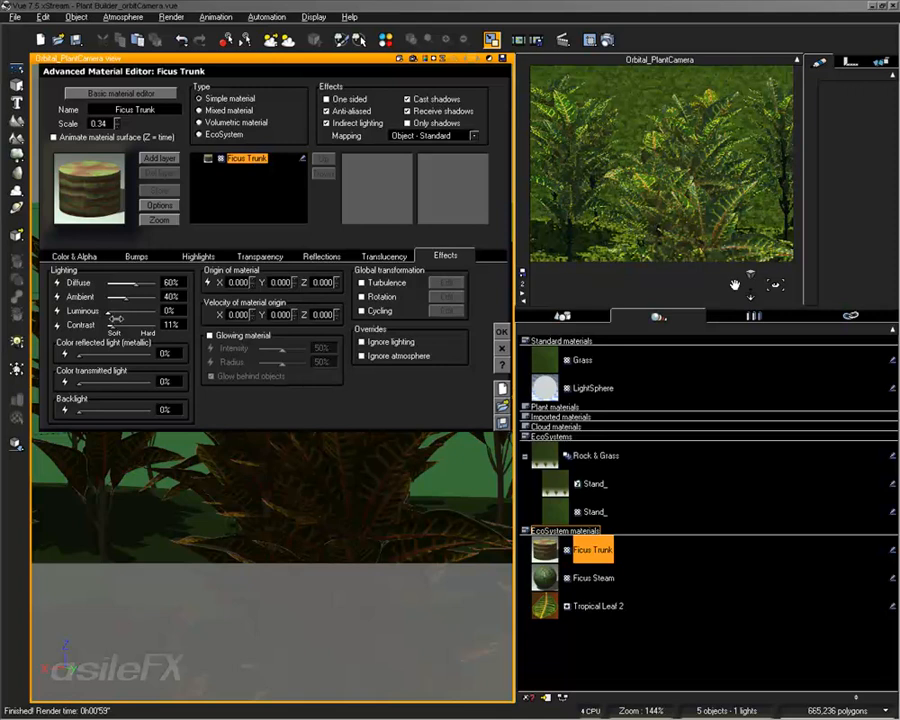
pyautogui.moveTo(127, 297); pyautogui.dragTo(160, 297)
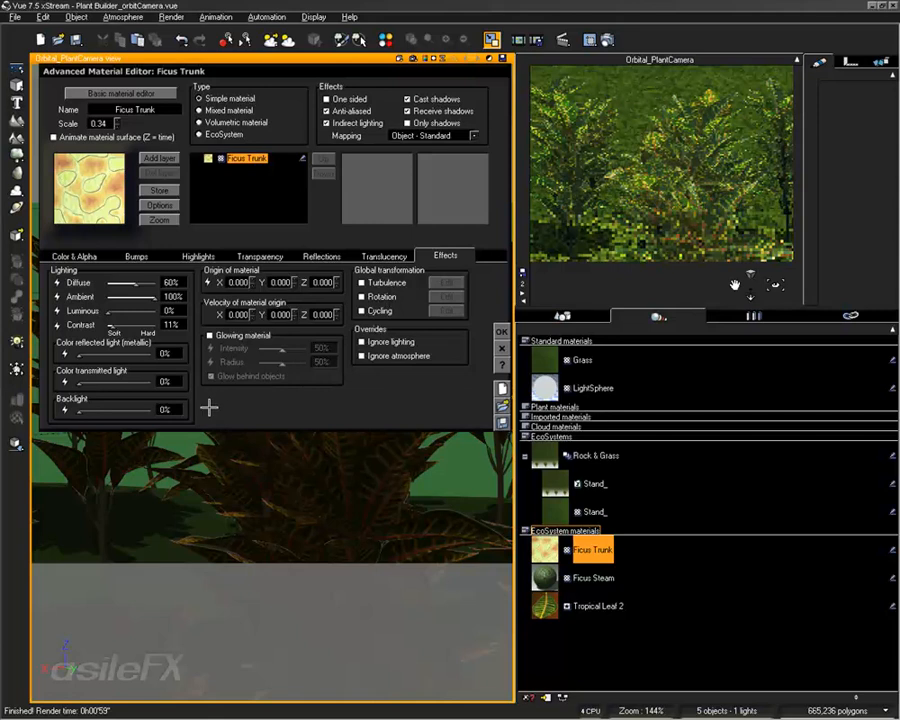
pyautogui.moveTo(154, 296); pyautogui.dragTo(121, 296)
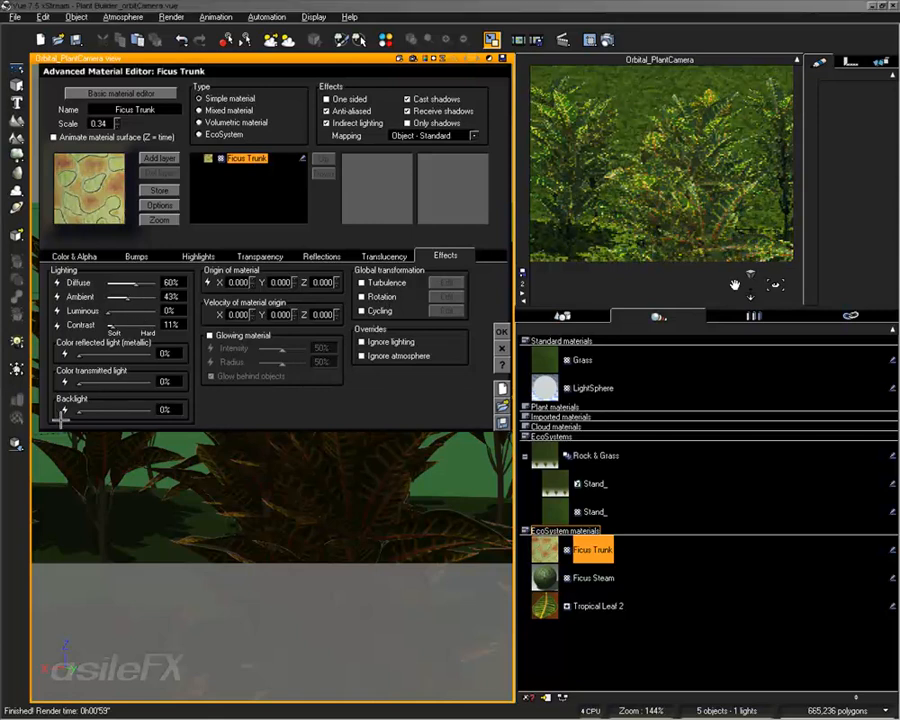
# Step: Try the Ficus Trunk material's backlight at 100%, settle on 70% and accept the changes
pyautogui.moveTo(79, 410); pyautogui.dragTo(175, 410)
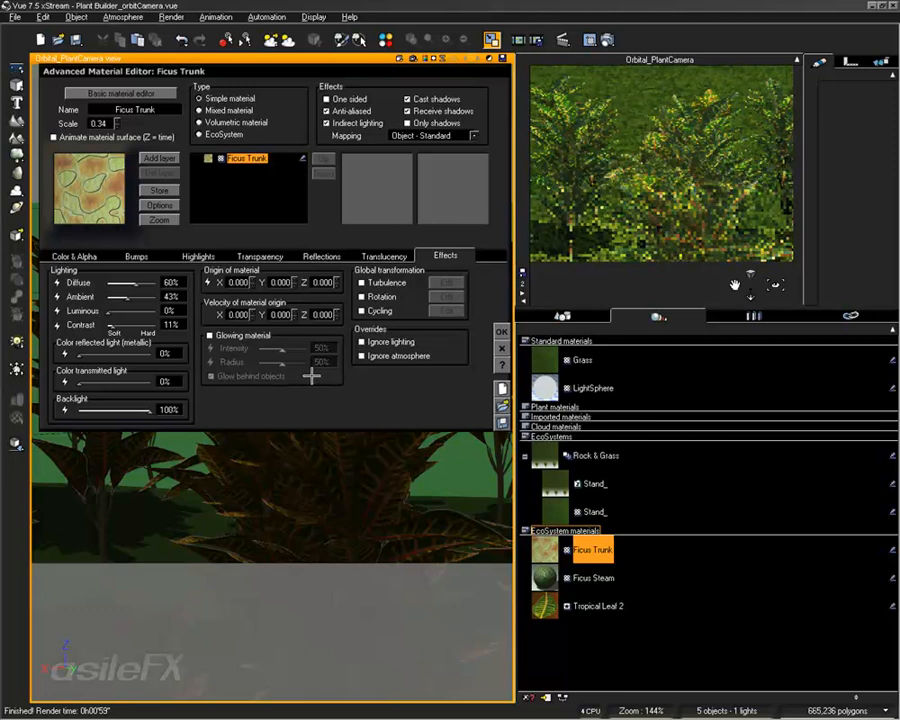
pyautogui.moveTo(154, 412); pyautogui.dragTo(119, 409)
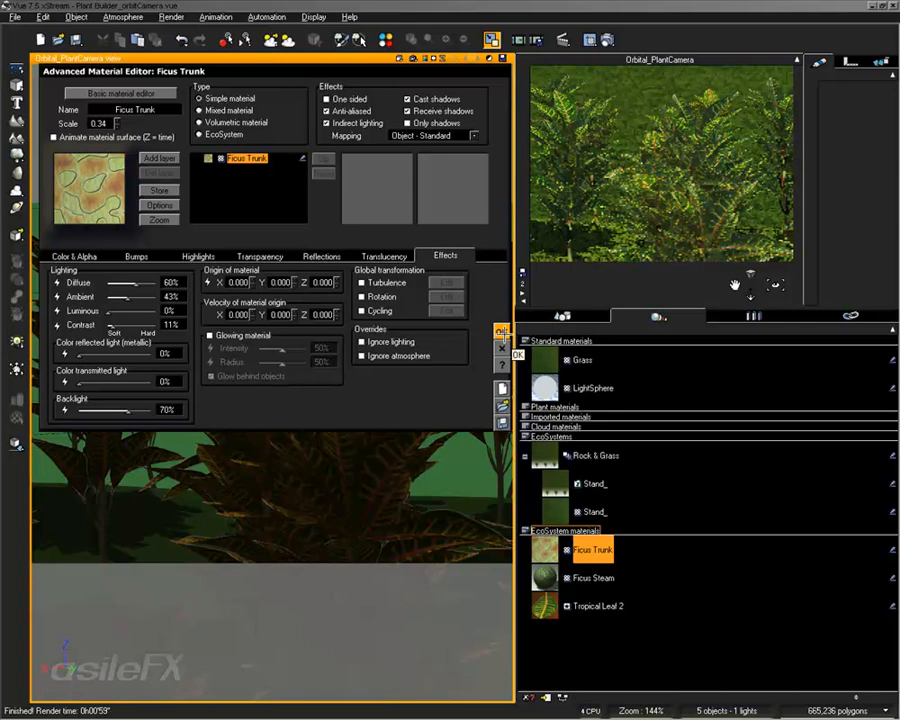
pyautogui.click(499, 331)
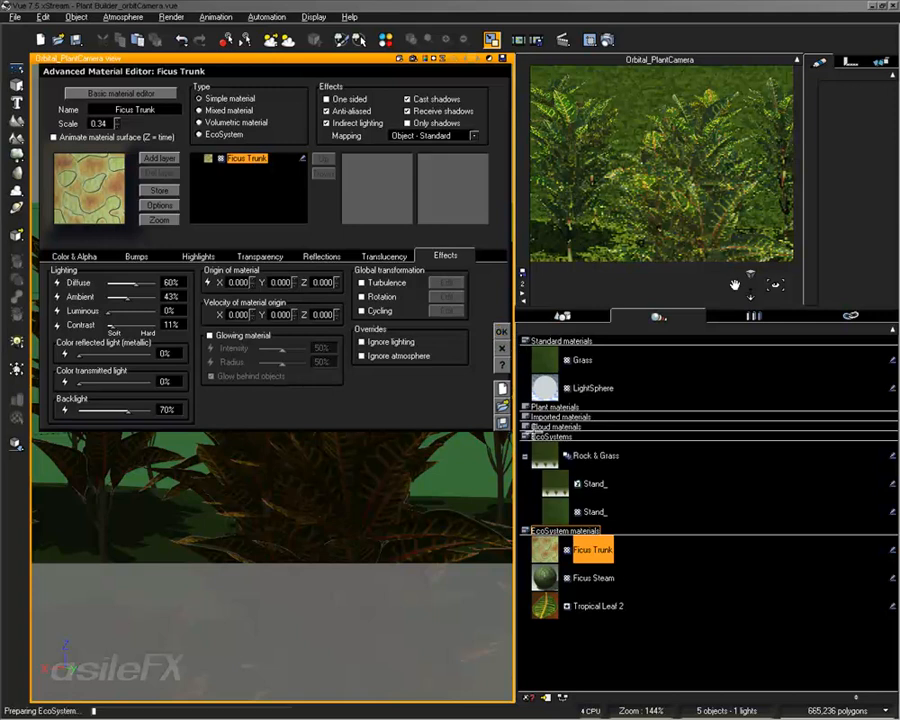
# Step: Set the Ficus Steam material's backlight to 70% and accept the change
pyautogui.click(597, 578)
pyautogui.doubleClick(597, 578)
pyautogui.moveTo(92, 411); pyautogui.dragTo(145, 423)
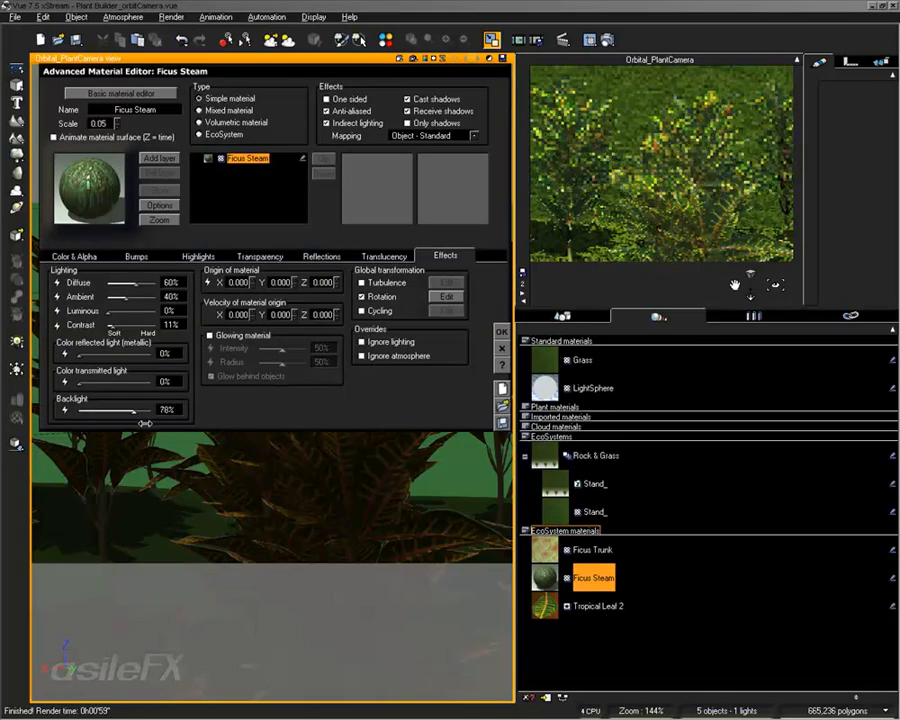
pyautogui.click(165, 409)
pyautogui.write('70')
pyautogui.press('Return')
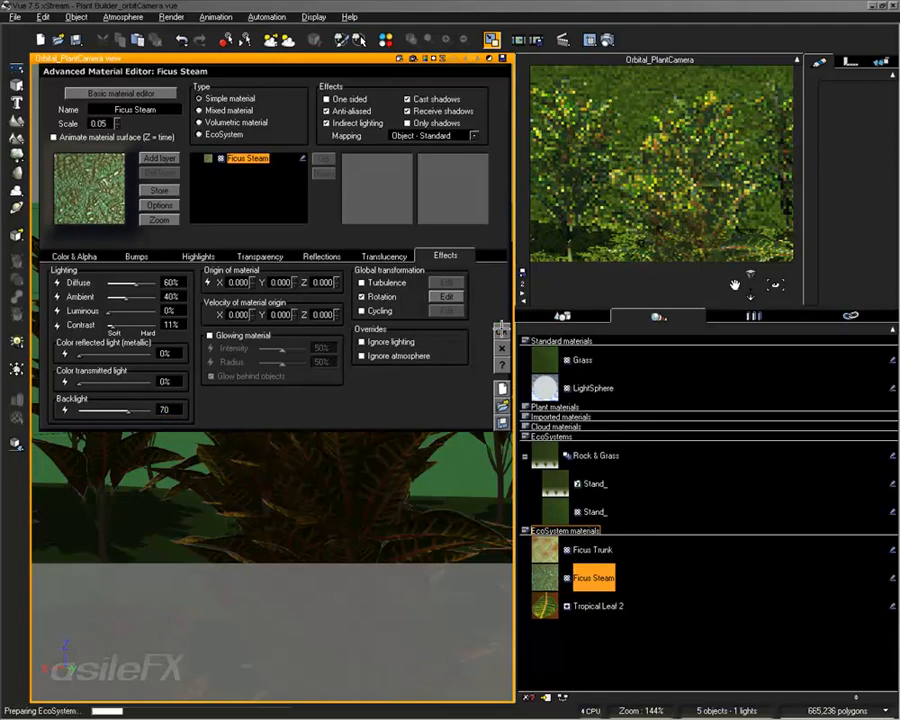
# Step: Accept the Ficus Steam material changes, render the current view at 640x480 and close the render after inspecting it
pyautogui.click(502, 330)
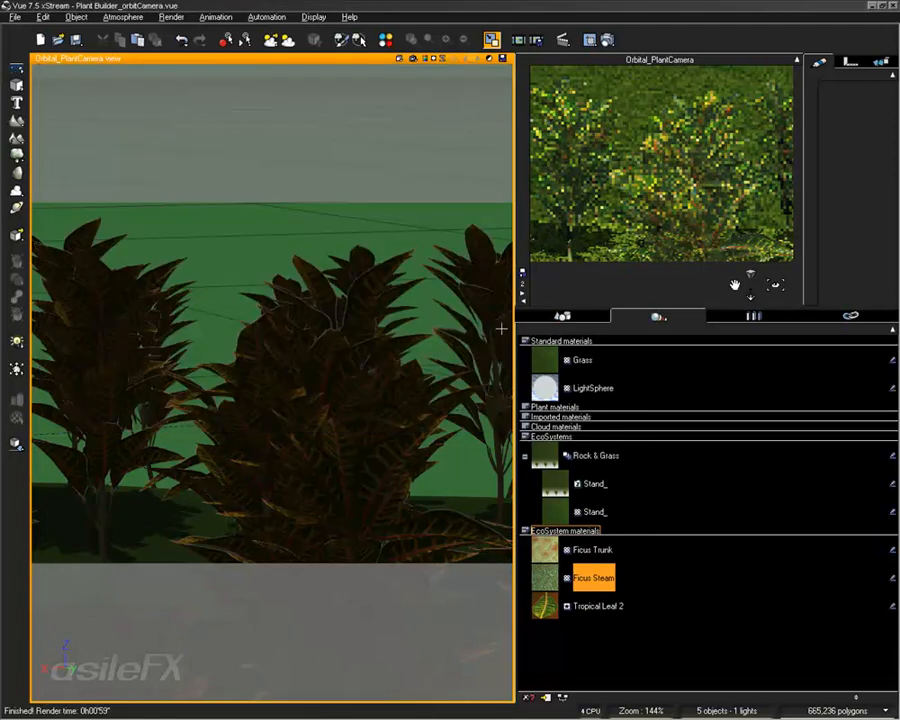
pyautogui.click(607, 40)
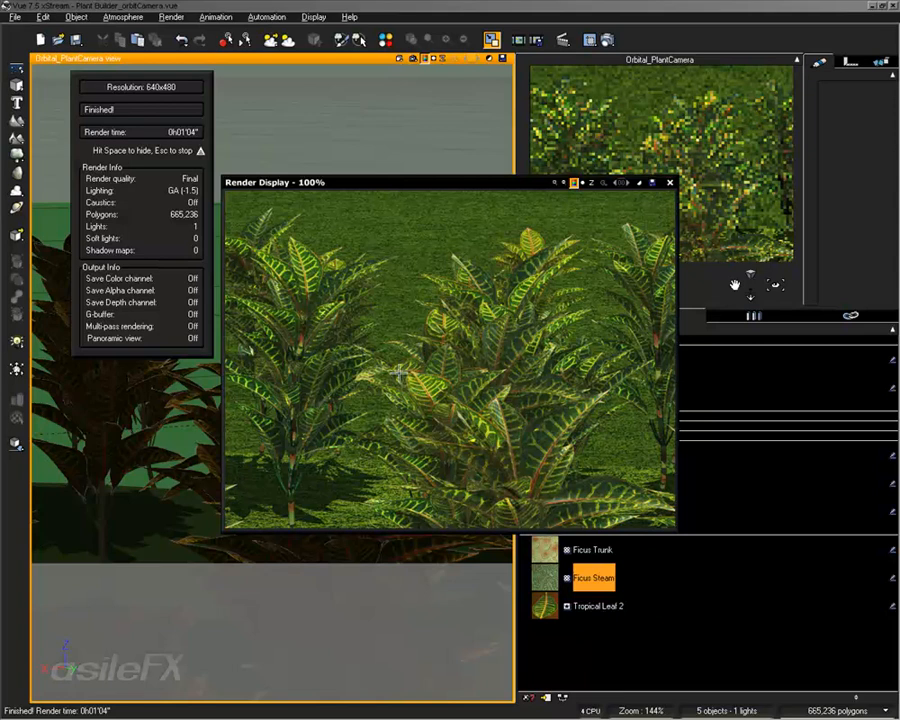
pyautogui.click(669, 182)
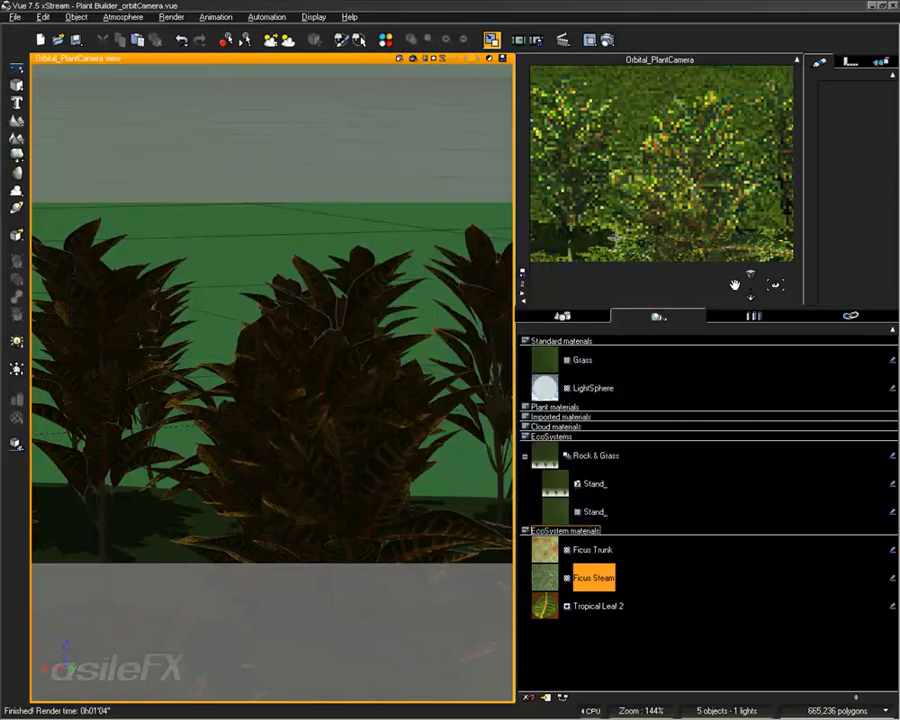
# Step: Orbit the camera to the sunlit side of the plants at a low angle, render the view at 640x480 and close the render
pyautogui.moveTo(388, 433); pyautogui.dragTo(614, 281, button='right')
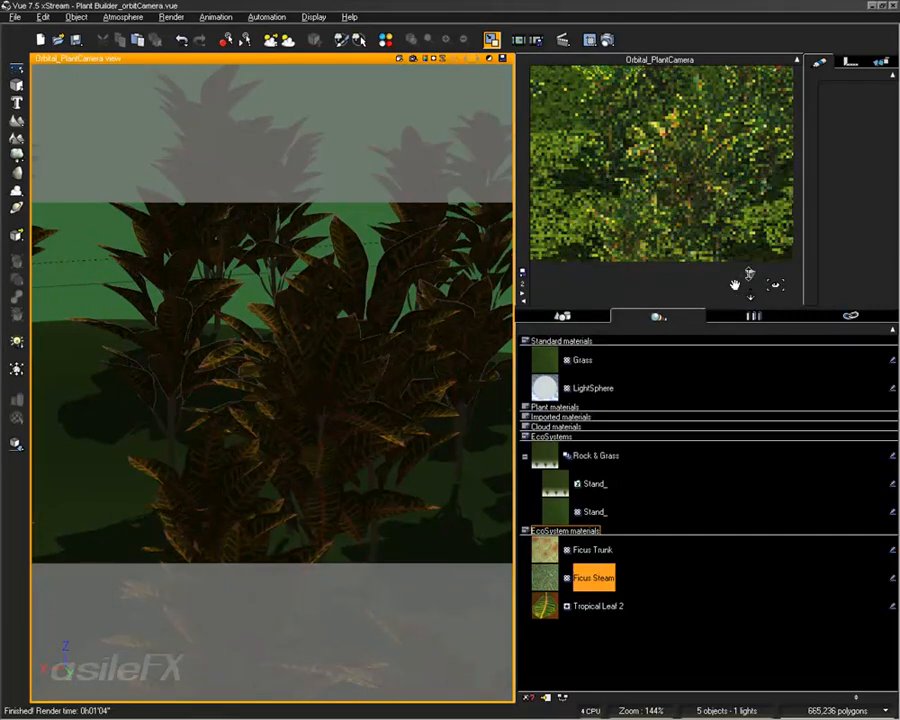
pyautogui.moveTo(751, 274); pyautogui.dragTo(751, 274)
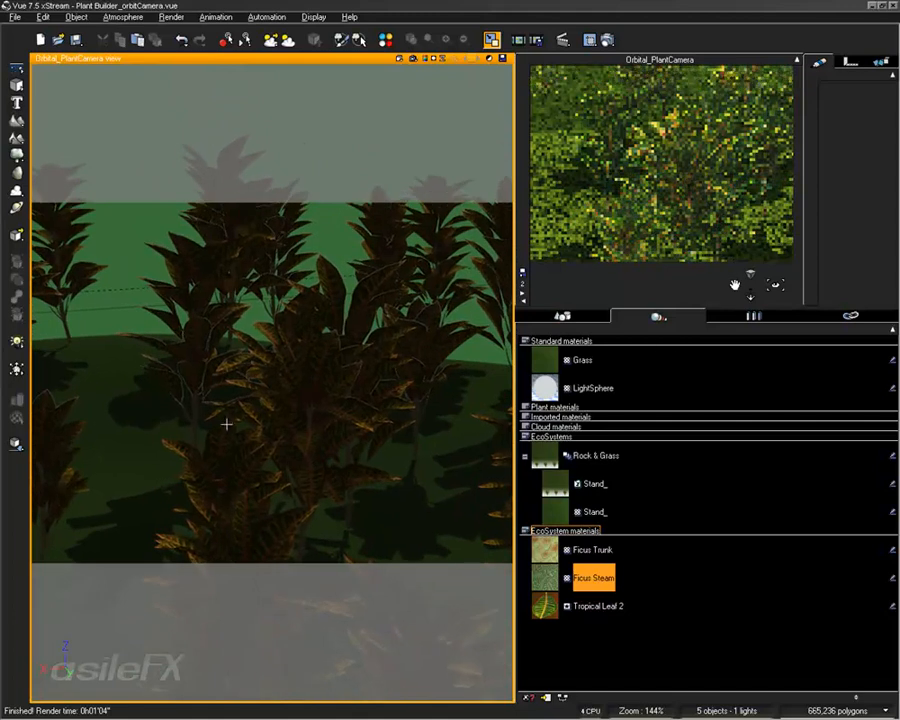
pyautogui.moveTo(313, 351); pyautogui.dragTo(248, 346)
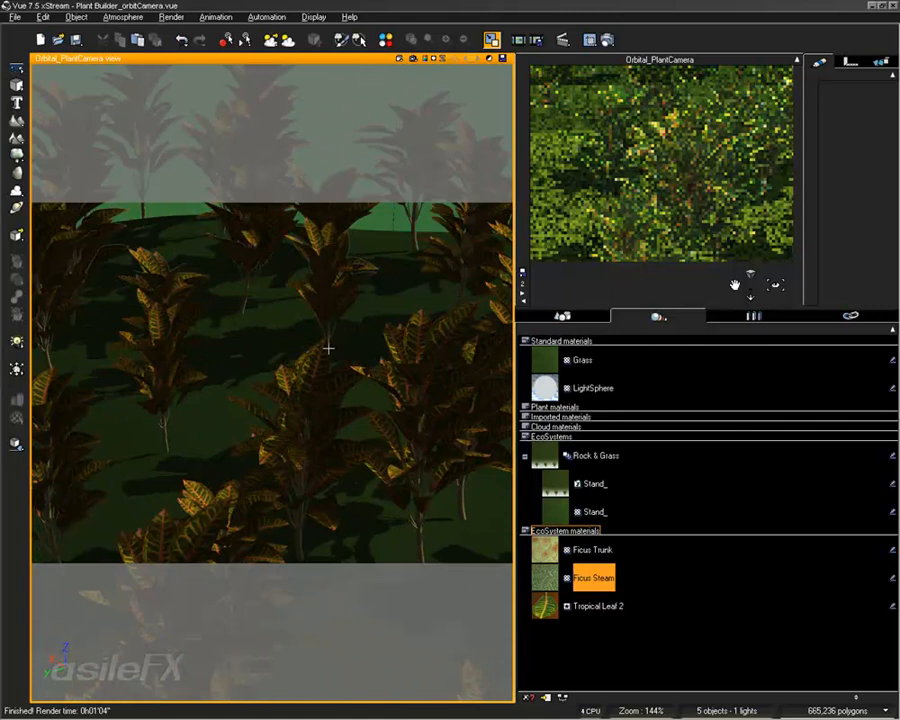
pyautogui.moveTo(201, 340); pyautogui.dragTo(149, 336)
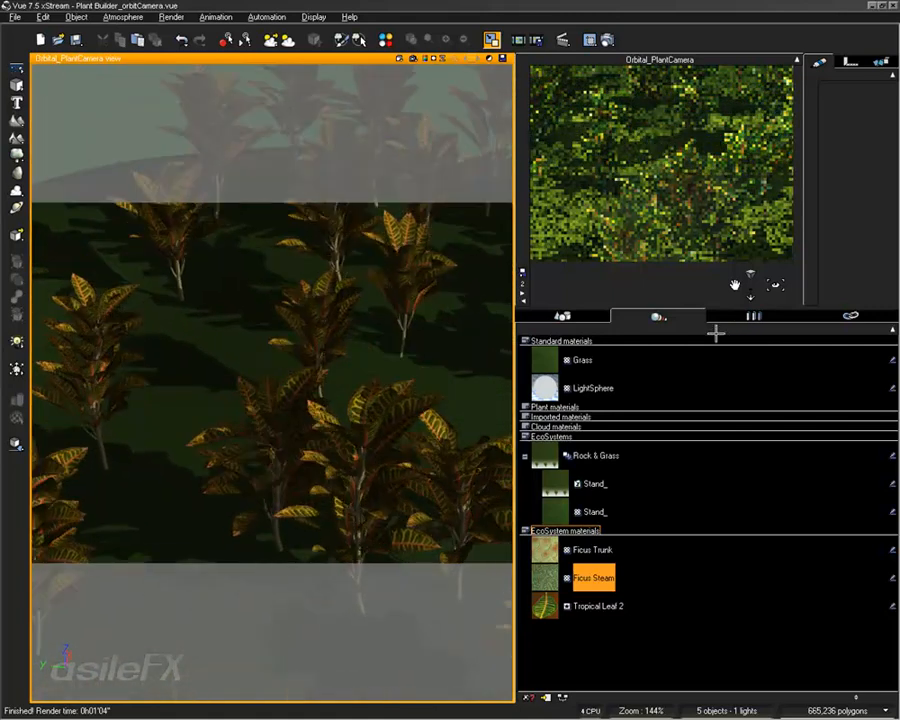
pyautogui.moveTo(751, 270); pyautogui.dragTo(751, 243)
pyautogui.moveTo(322, 437); pyautogui.dragTo(422, 366, button='right')
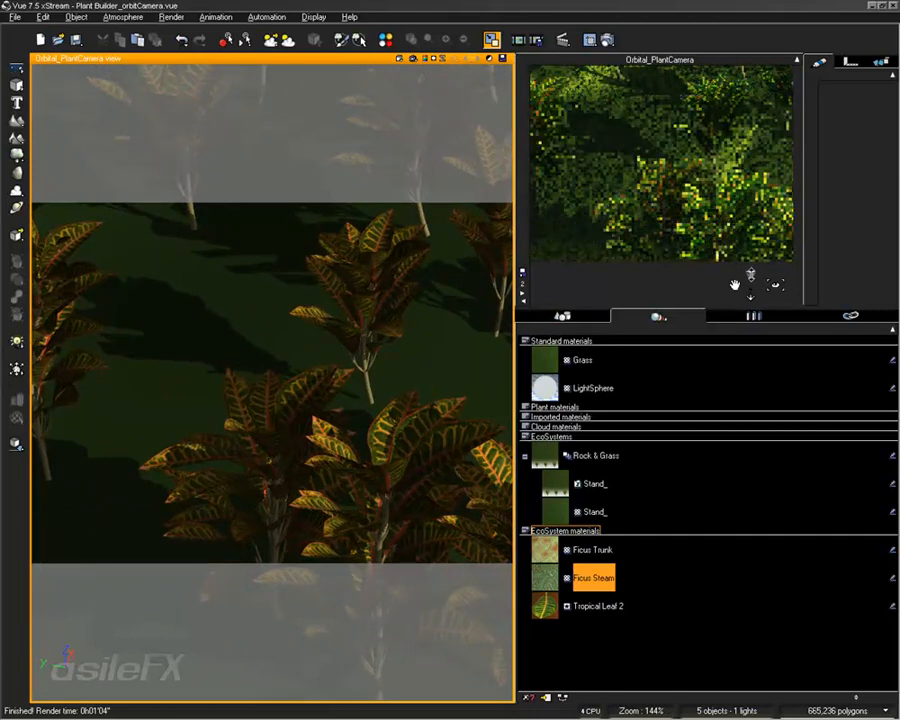
pyautogui.moveTo(380, 500); pyautogui.dragTo(456, 572, button='right')
pyautogui.moveTo(237, 354); pyautogui.dragTo(453, 651, button='right')
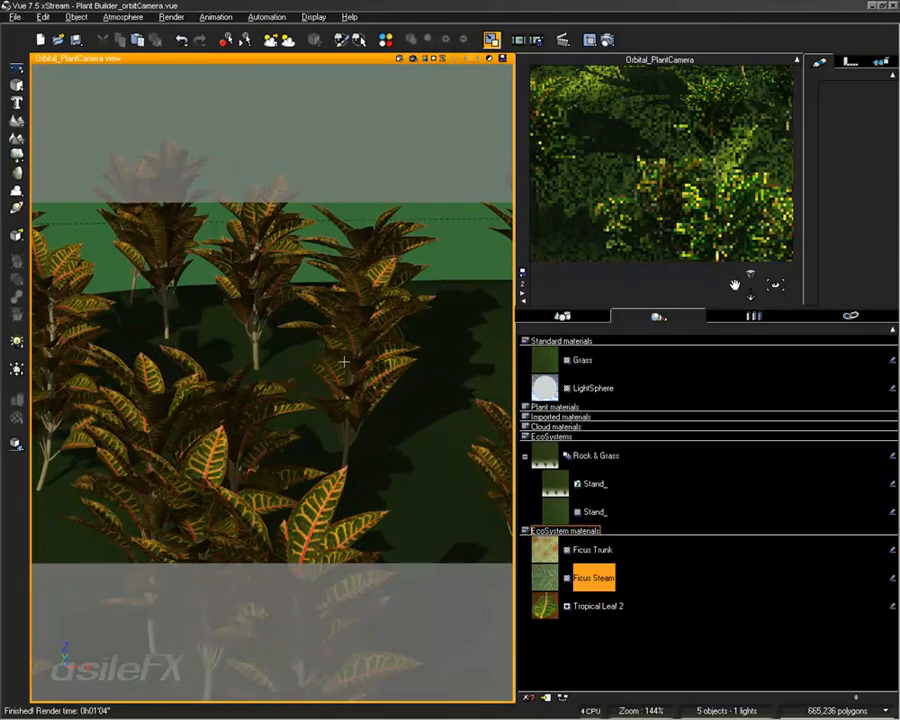
pyautogui.moveTo(351, 382); pyautogui.dragTo(354, 690, button='right')
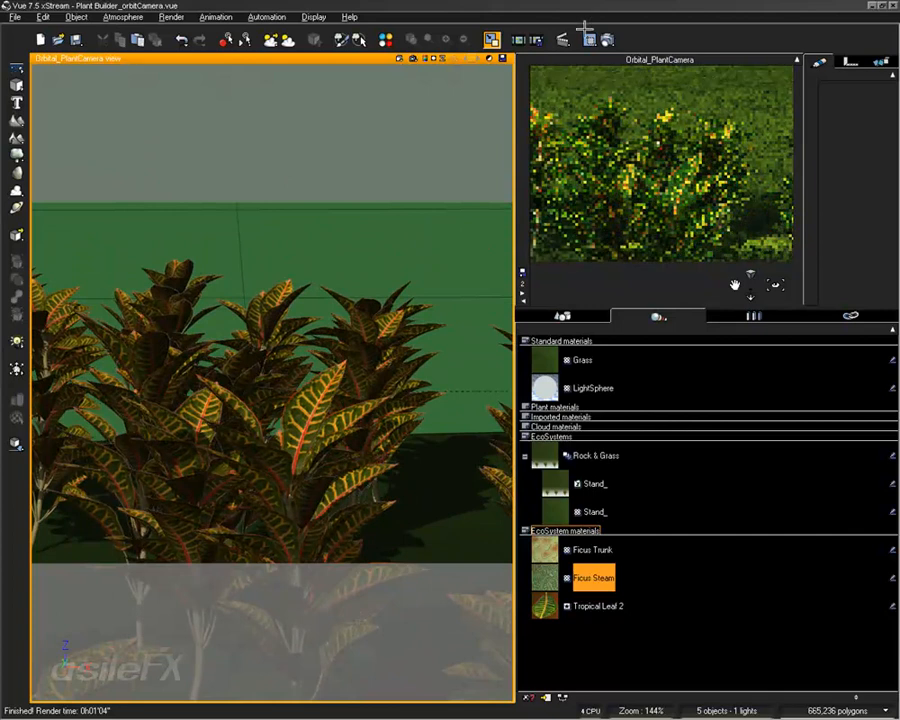
pyautogui.click(606, 39)
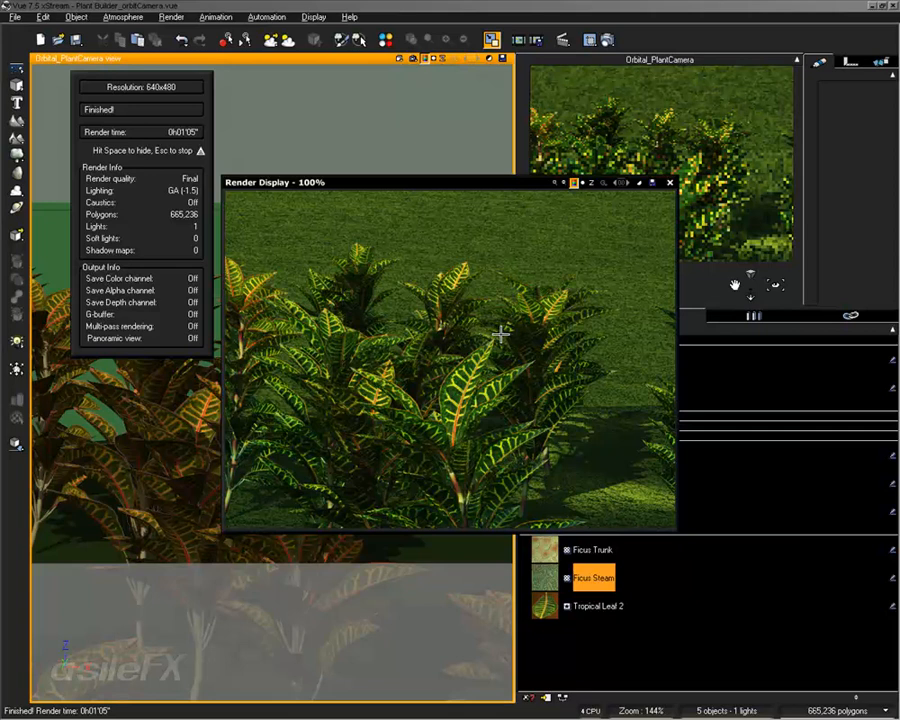
pyautogui.click(669, 183)
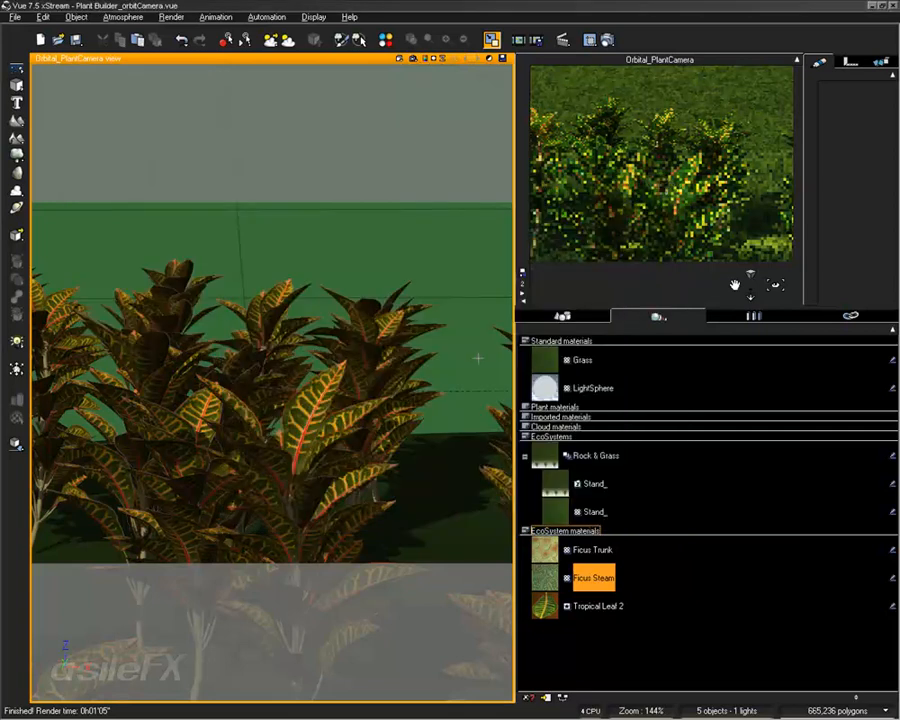
# Step: Set the Tropical Leaf 2 material's highlight global intensity to 90%, global size to 49% and anisotropic highlighting to 52%, and accept the changes
pyautogui.moveTo(307, 361); pyautogui.dragTo(200, 300, button='right')
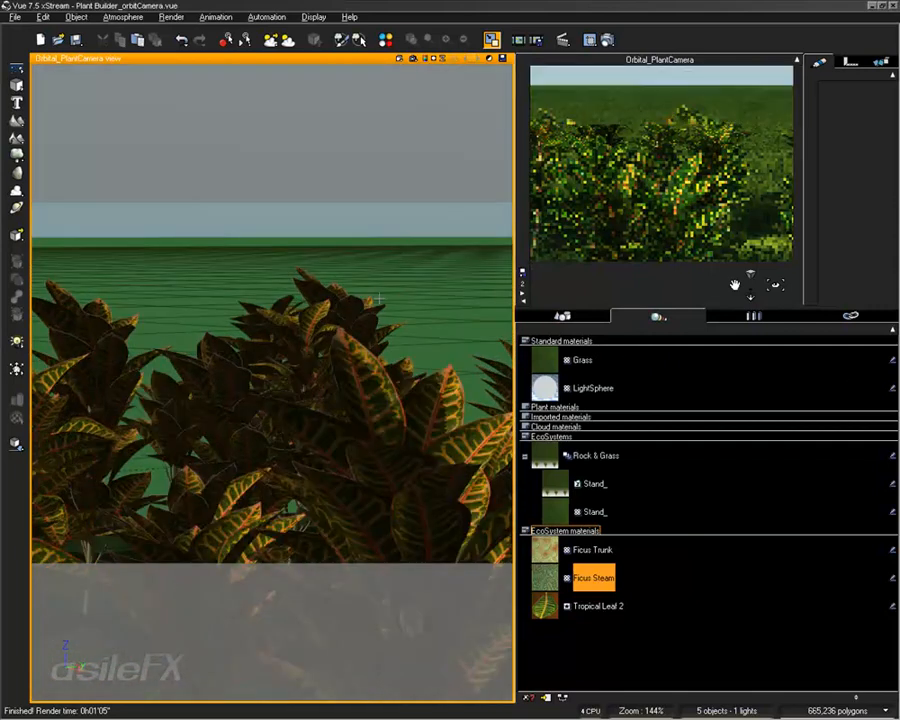
pyautogui.moveTo(281, 279); pyautogui.dragTo(512, 419, button='right')
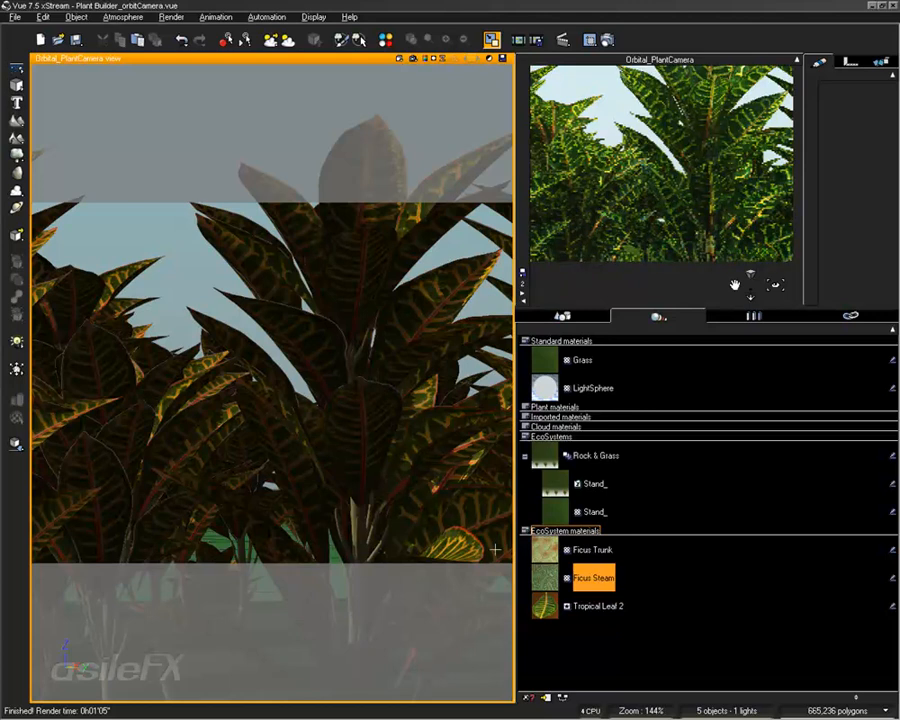
pyautogui.doubleClick(598, 606)
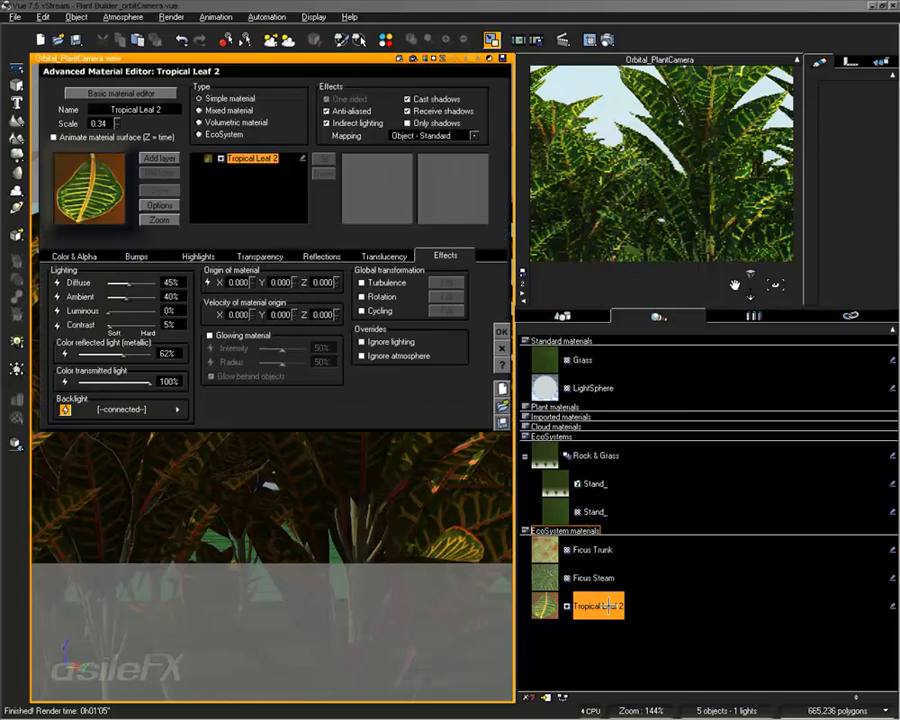
pyautogui.click(198, 255)
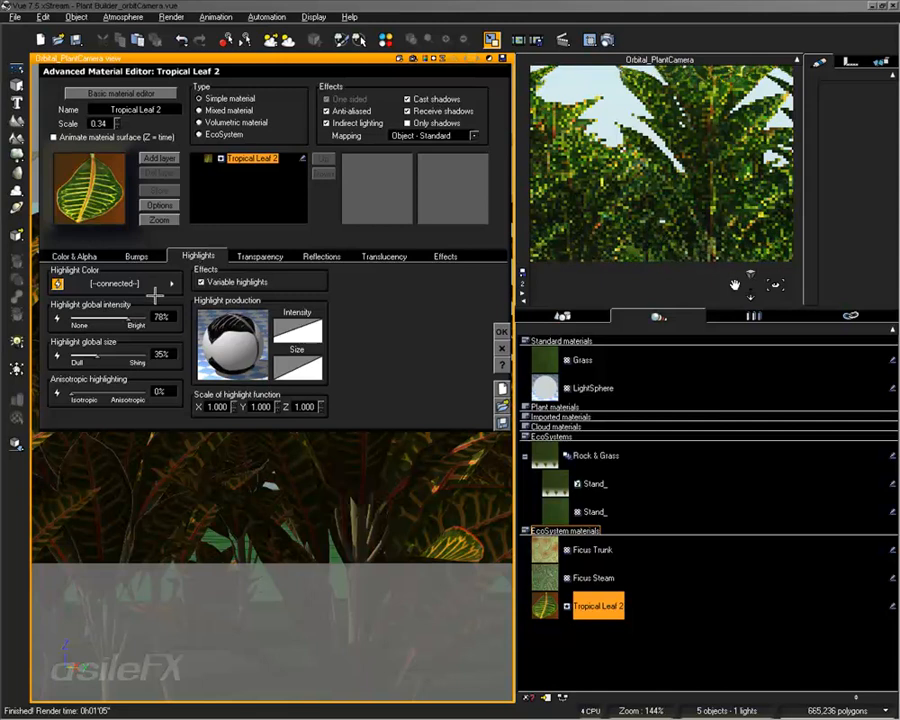
pyautogui.moveTo(127, 316)
pyautogui.mouseDown()
pyautogui.moveTo(136, 313)
pyautogui.moveTo(128, 316)
pyautogui.mouseUp()
pyautogui.moveTo(96, 355); pyautogui.dragTo(105, 355)
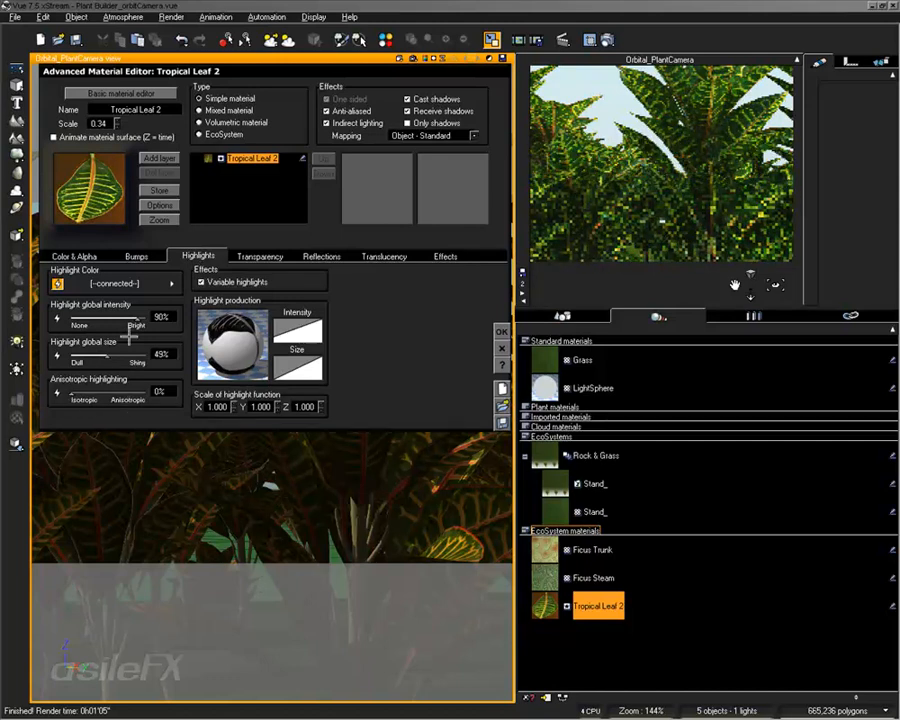
pyautogui.moveTo(72, 394); pyautogui.dragTo(108, 394)
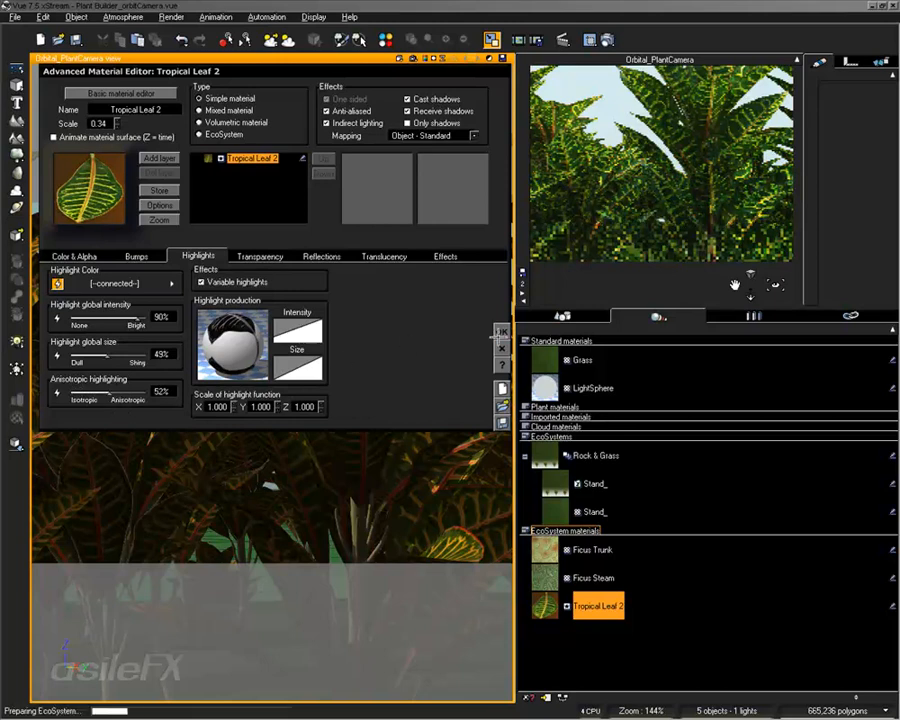
pyautogui.click(500, 333)
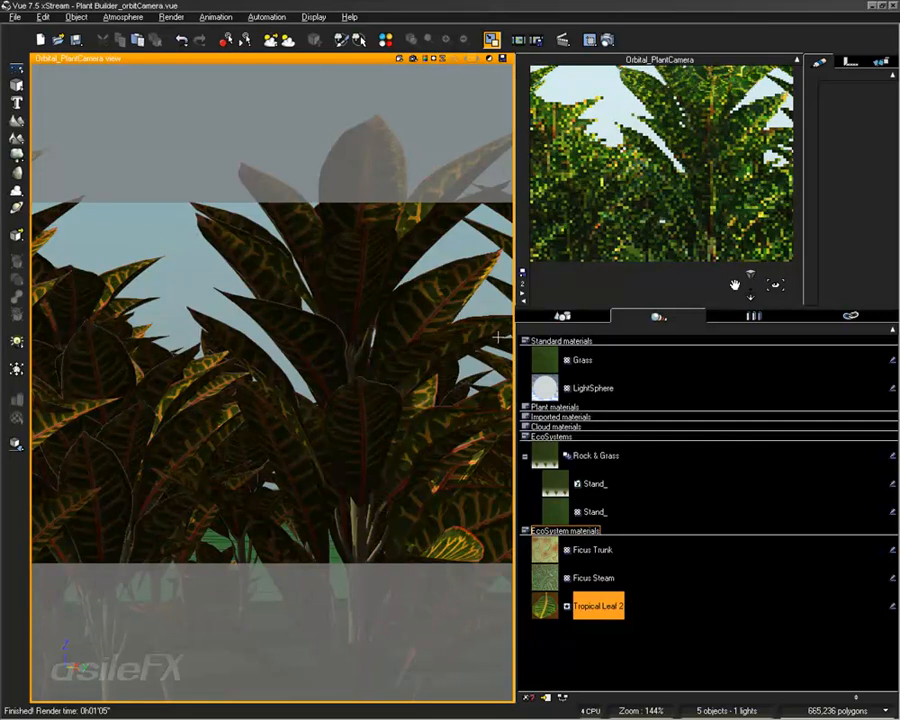
# Step: Orbit the camera to check the leaf highlights from a higher viewpoint and open the Atmosphere Editor's light settings
pyautogui.moveTo(352, 473); pyautogui.dragTo(376, 325, button='right')
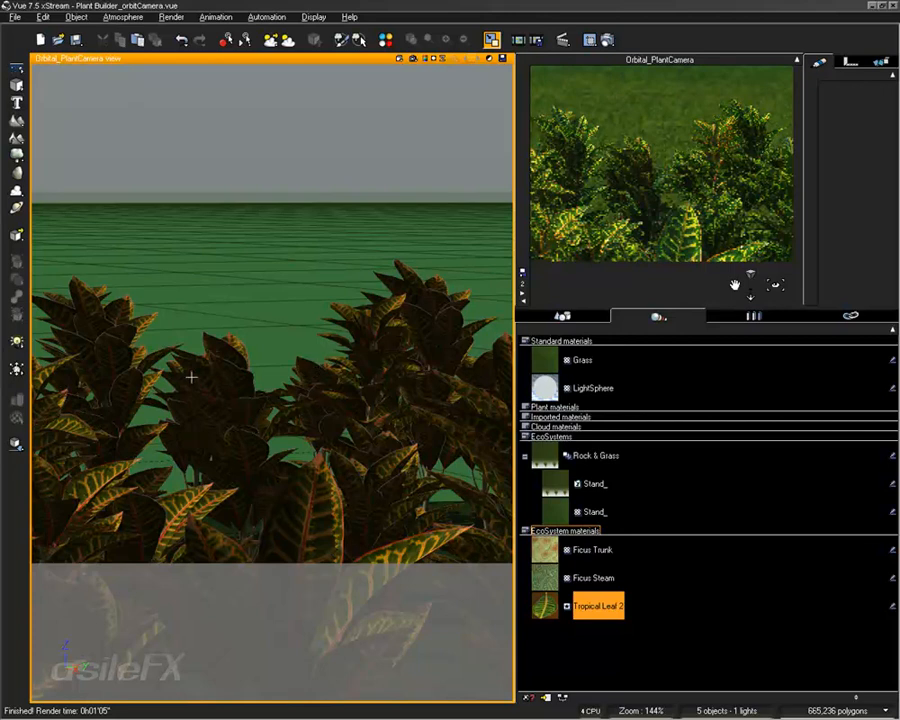
pyautogui.moveTo(153, 370); pyautogui.dragTo(517, 153, button='right')
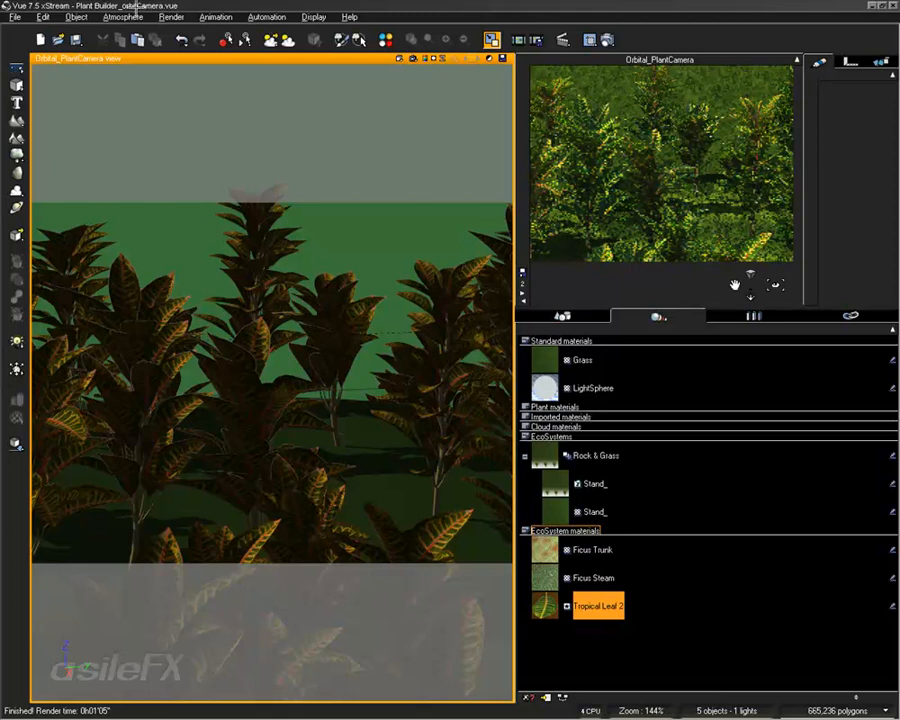
pyautogui.click(123, 17)
pyautogui.click(124, 75)
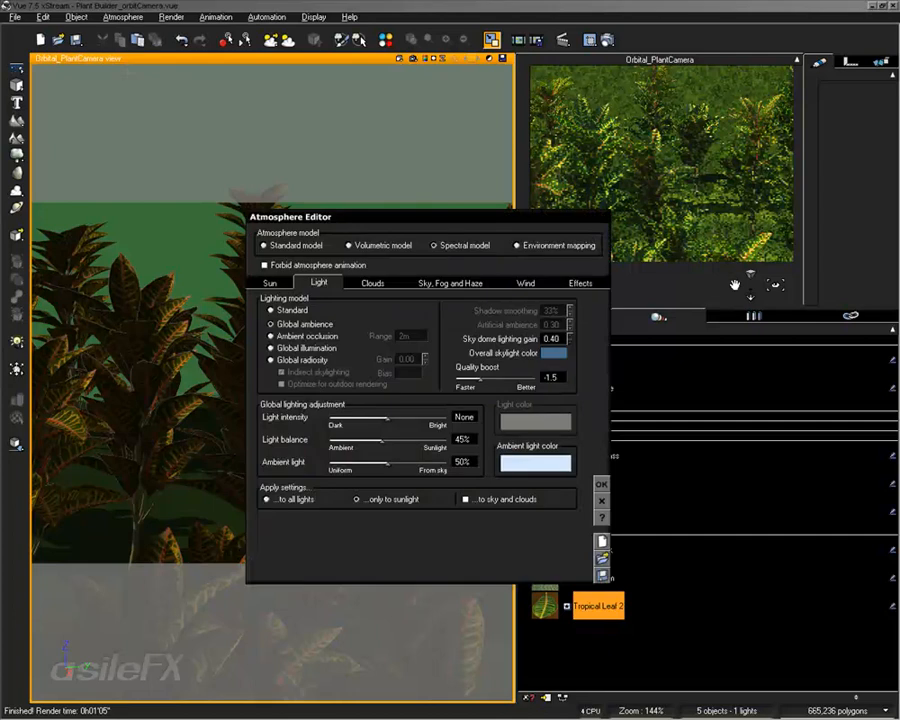